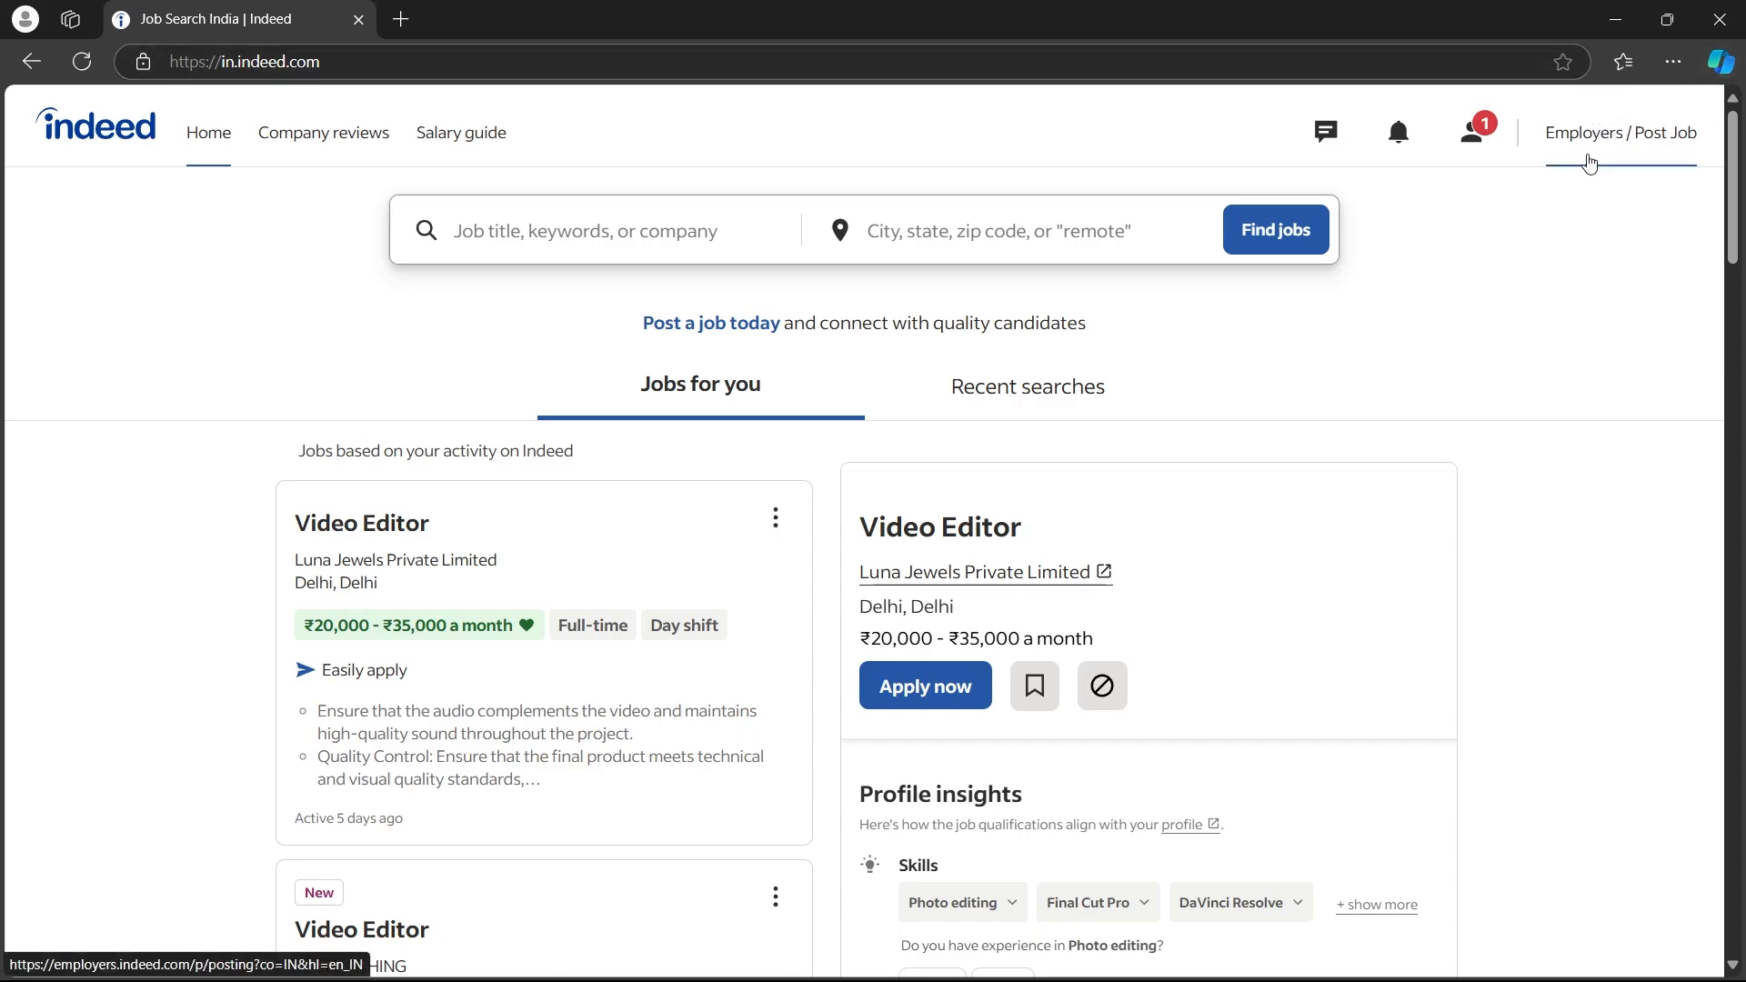
Go to the employer job-posting area and open the account settings for the signed-in account
{"action": "left_click", "coordinate": [1591, 138]}
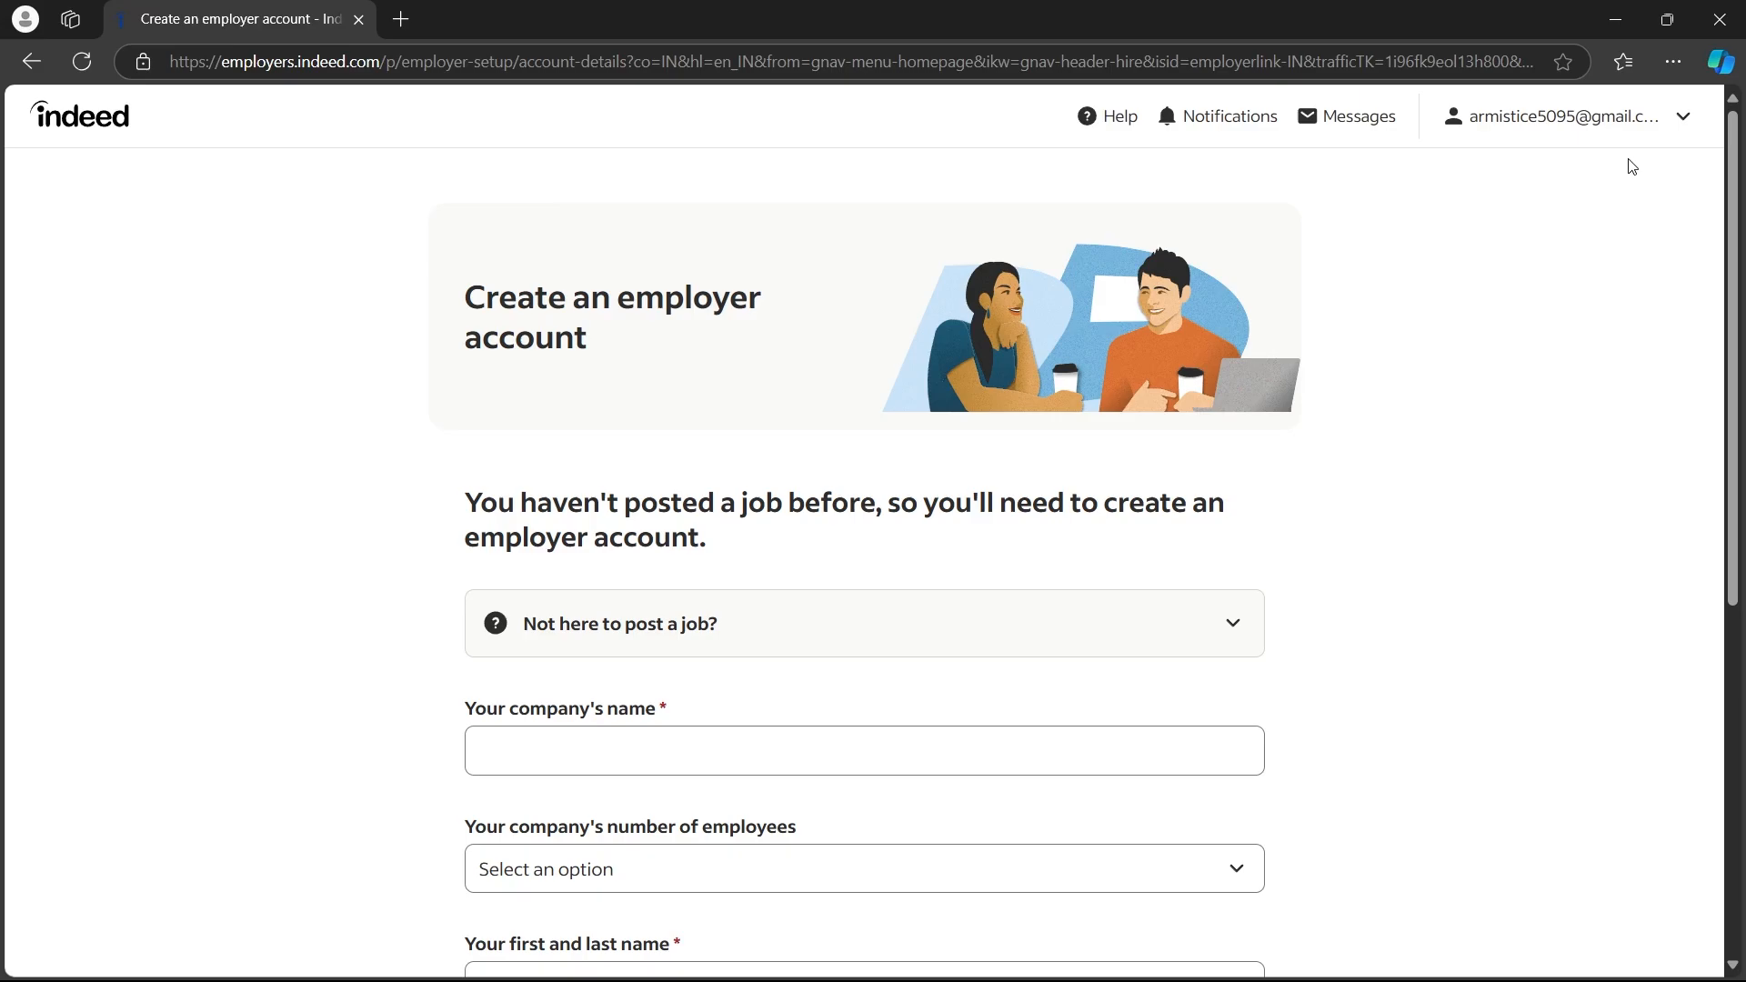
{"action": "left_click", "coordinate": [1648, 124]}
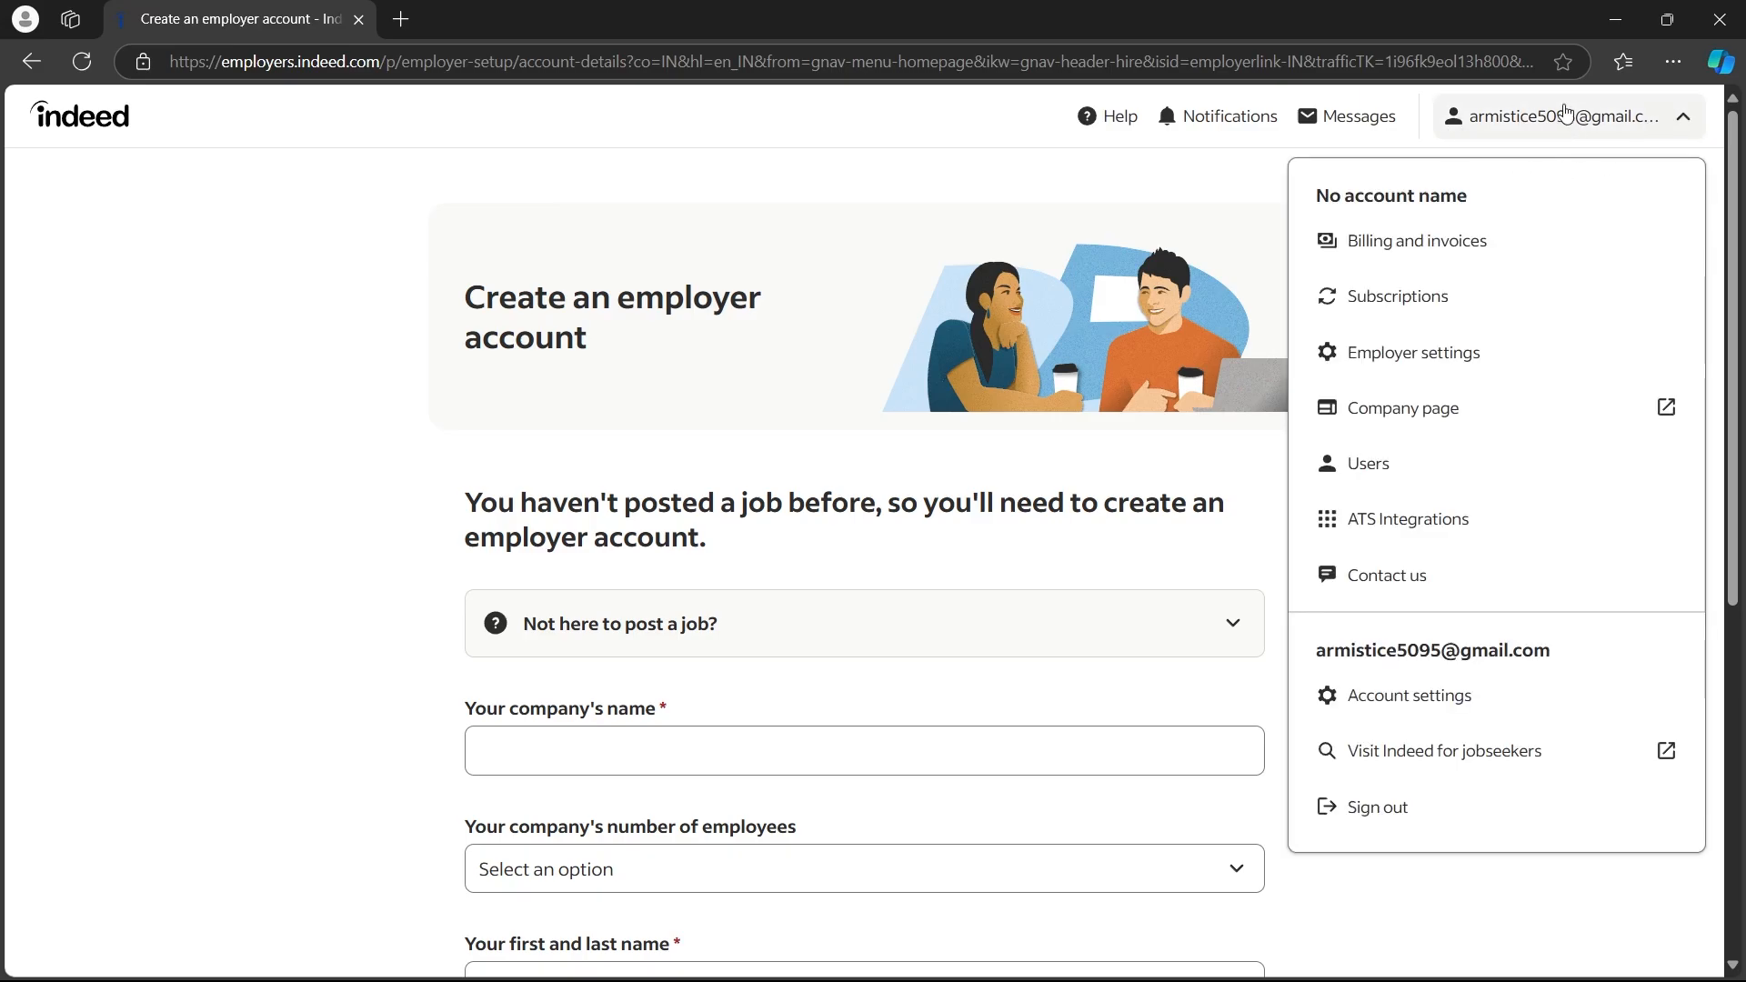
{"action": "left_click", "coordinate": [1453, 691]}
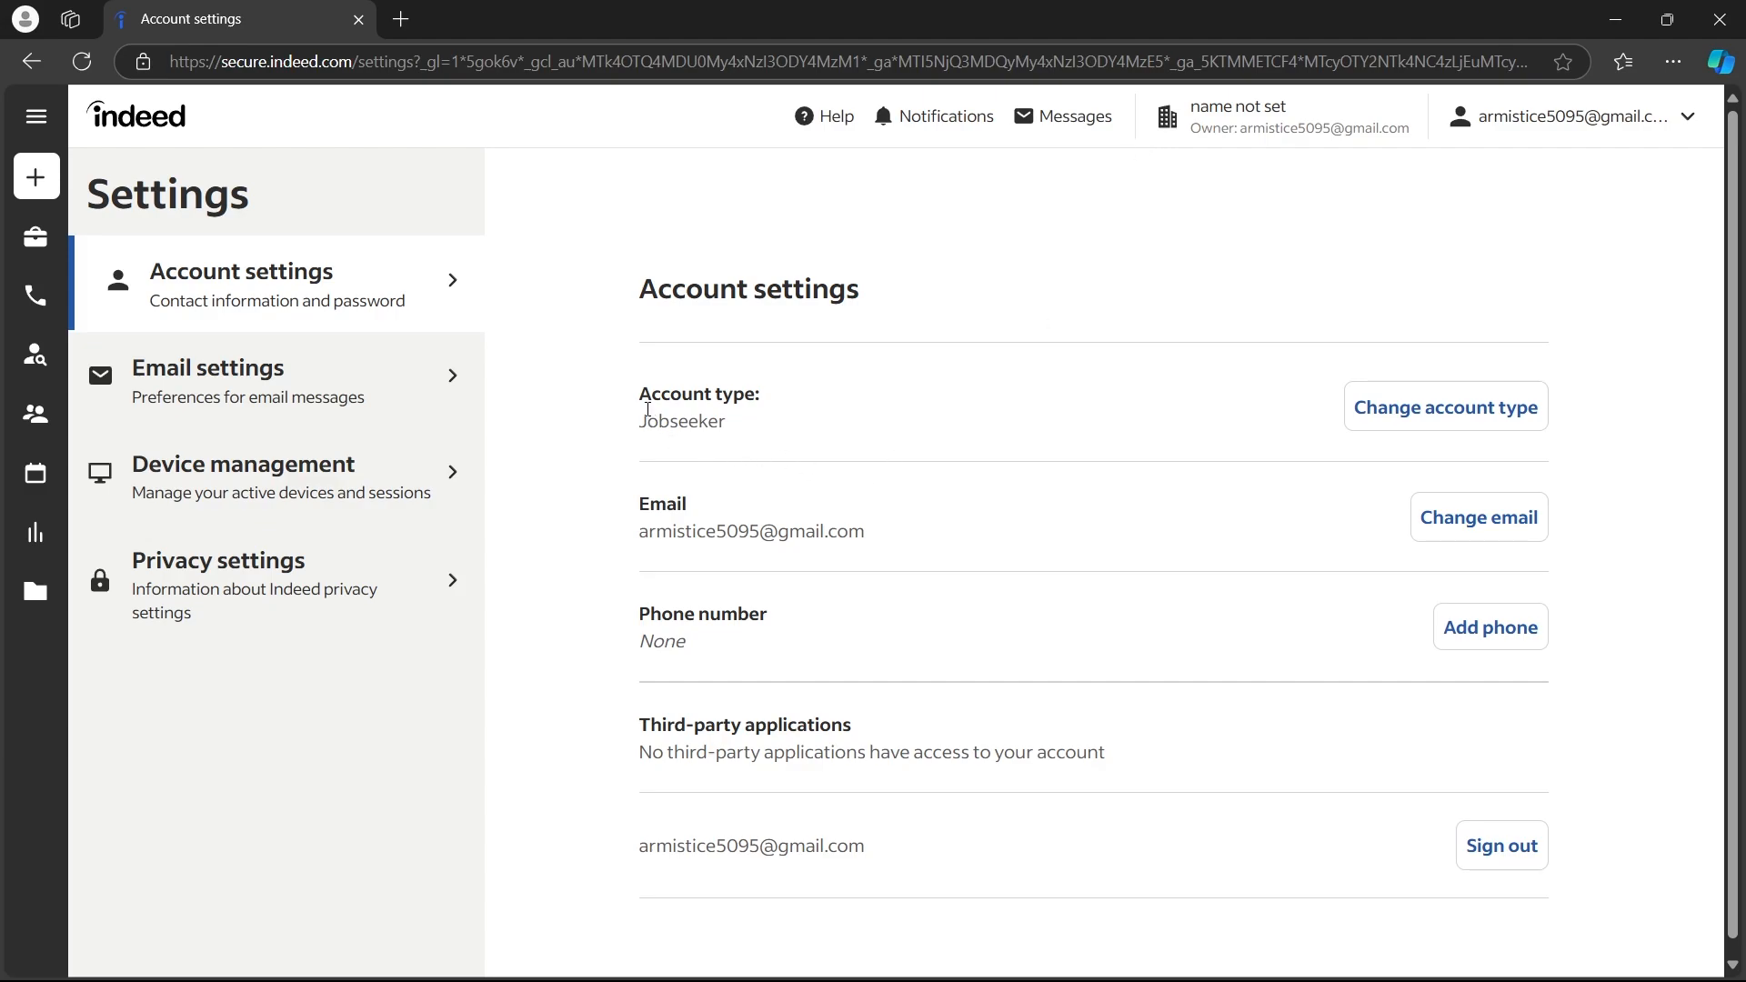
Change the account type to Employer (hiring, sourcing candidates or advertising jobs) and save it
{"action": "left_click_drag", "start_coordinate": [636, 391], "coordinate": [776, 406]}
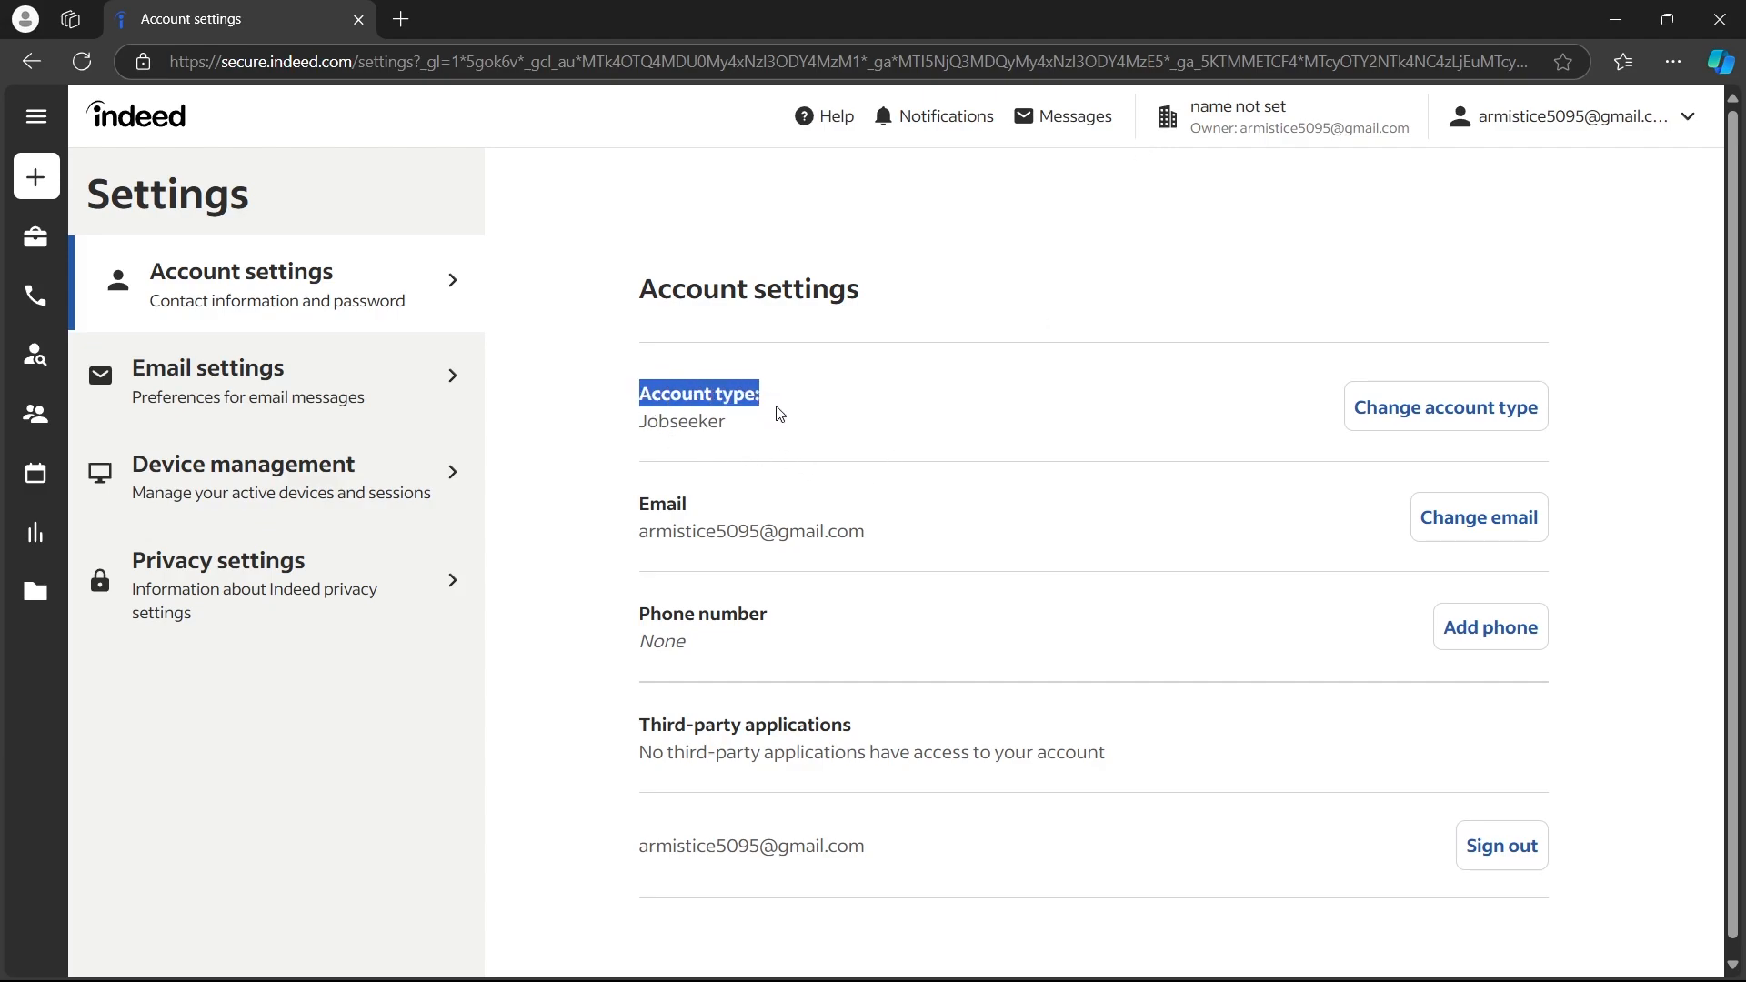
{"action": "left_click_drag", "start_coordinate": [633, 271], "coordinate": [739, 274]}
{"action": "left_click_drag", "start_coordinate": [638, 393], "coordinate": [800, 401]}
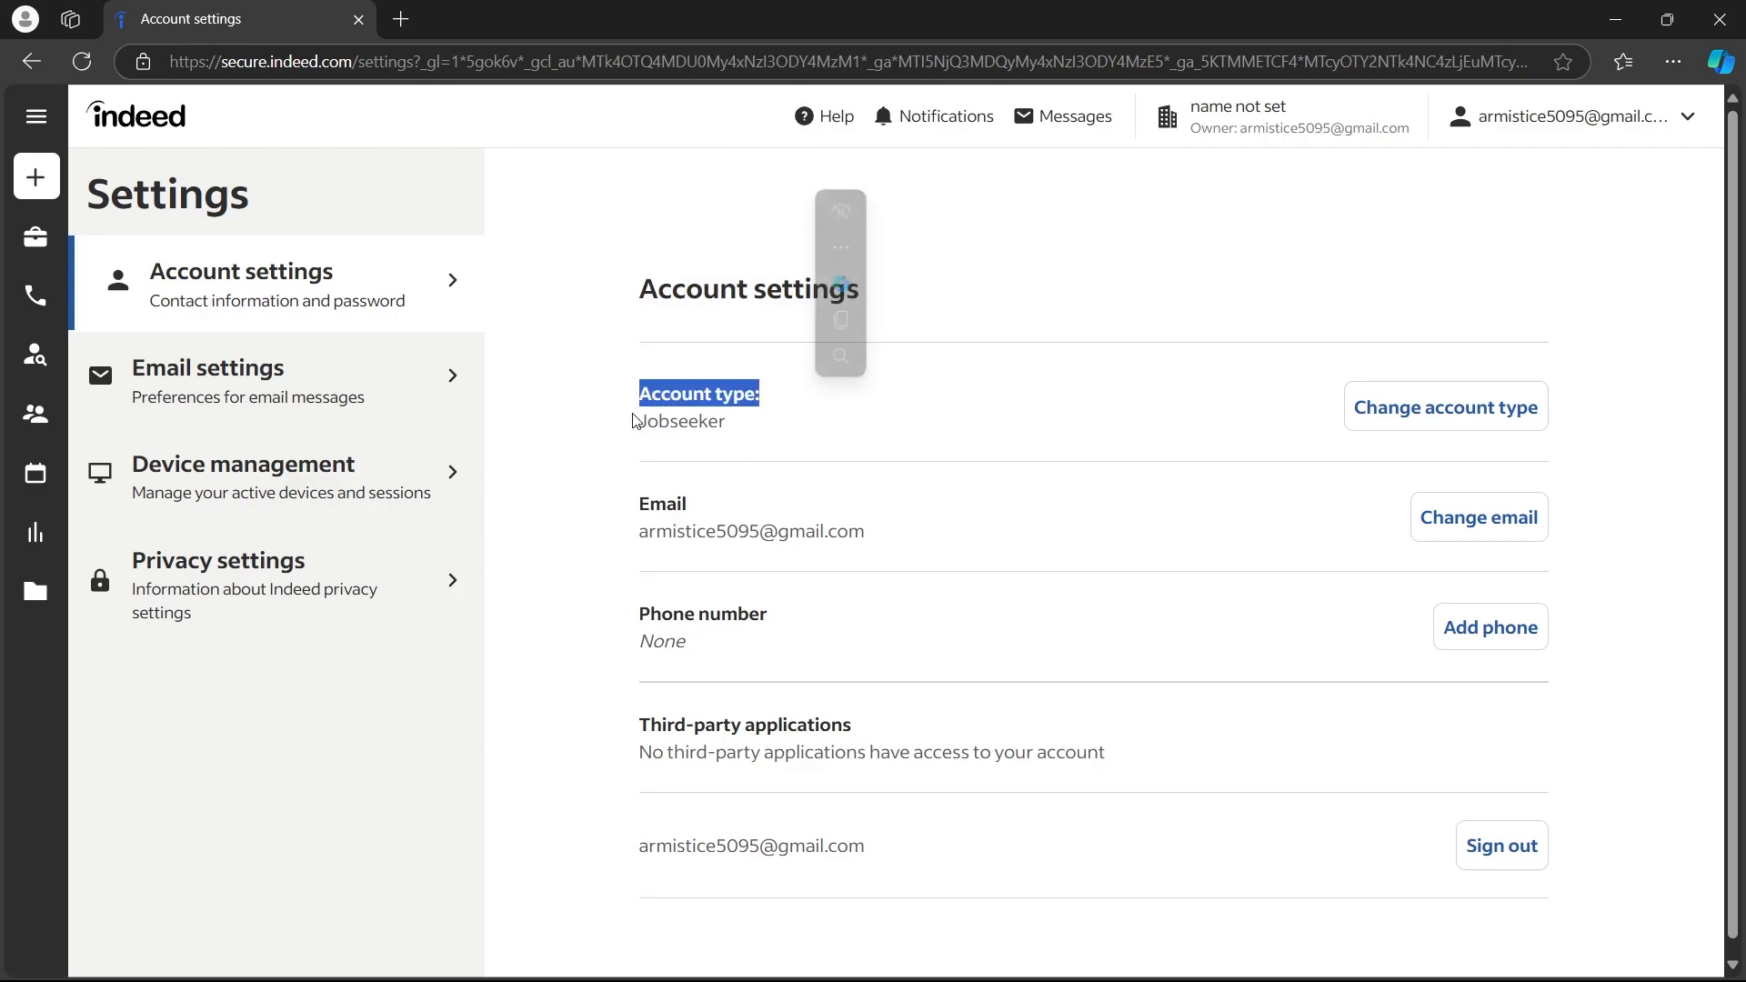
{"action": "left_click_drag", "start_coordinate": [635, 421], "coordinate": [752, 440]}
{"action": "left_click", "coordinate": [792, 413]}
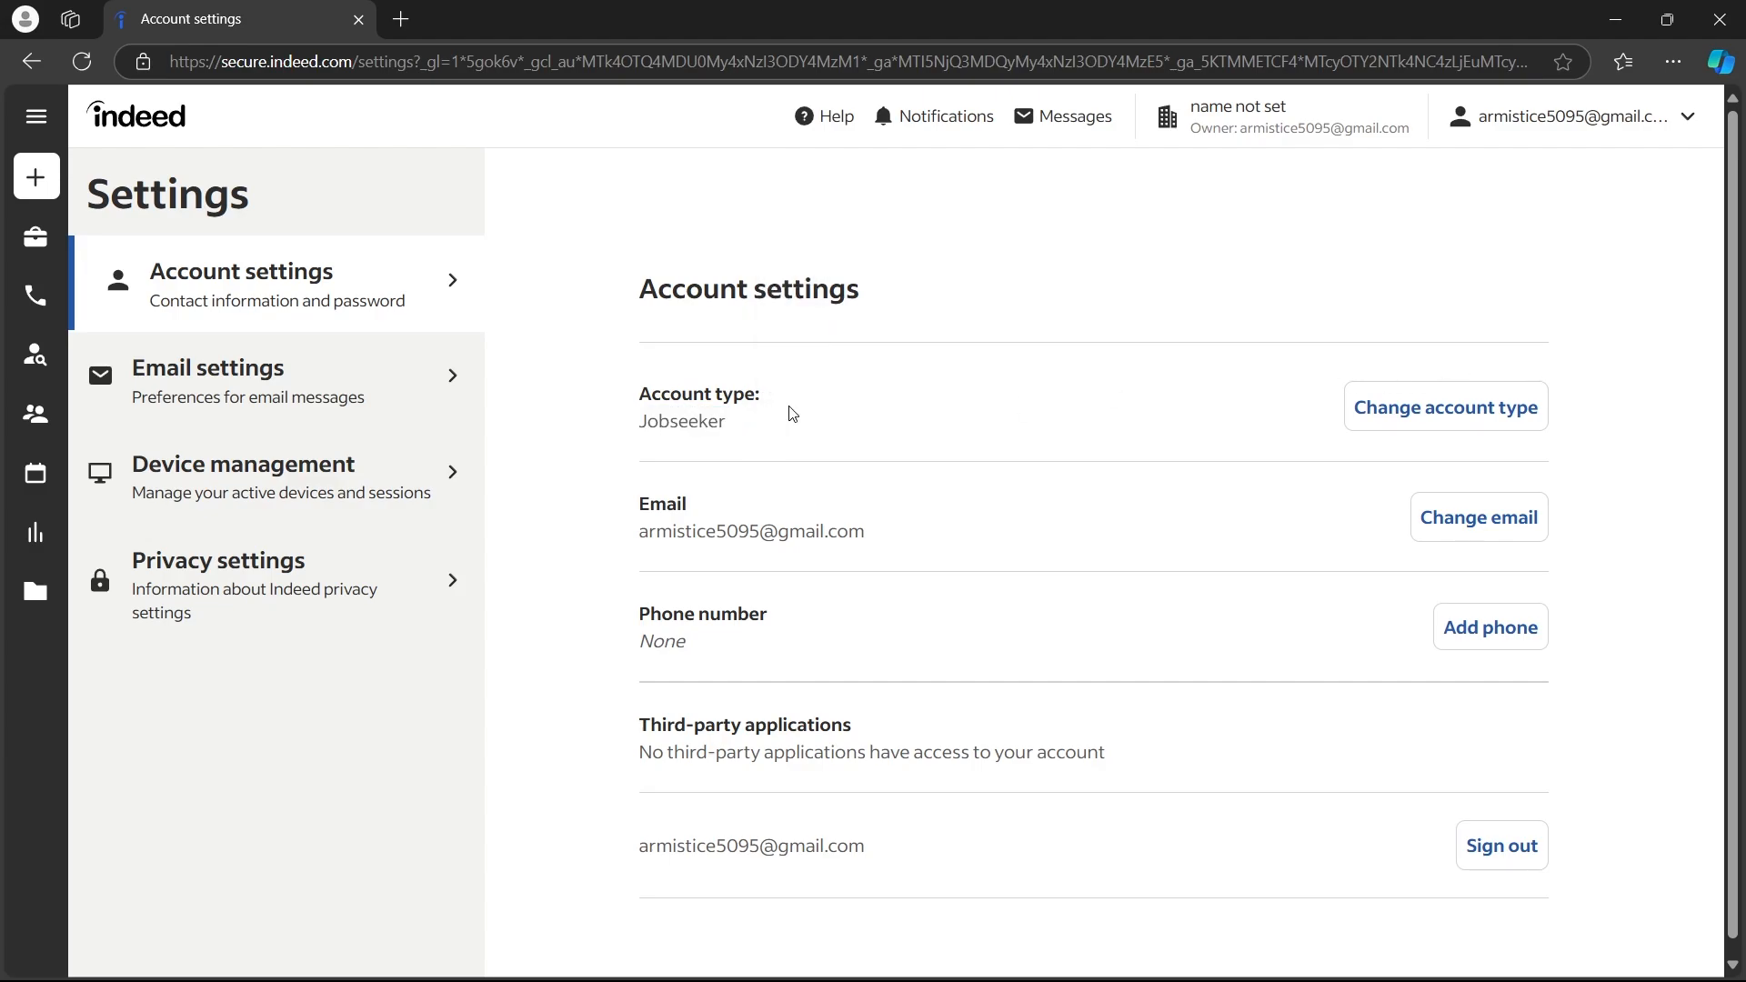
{"action": "left_click", "coordinate": [1445, 409]}
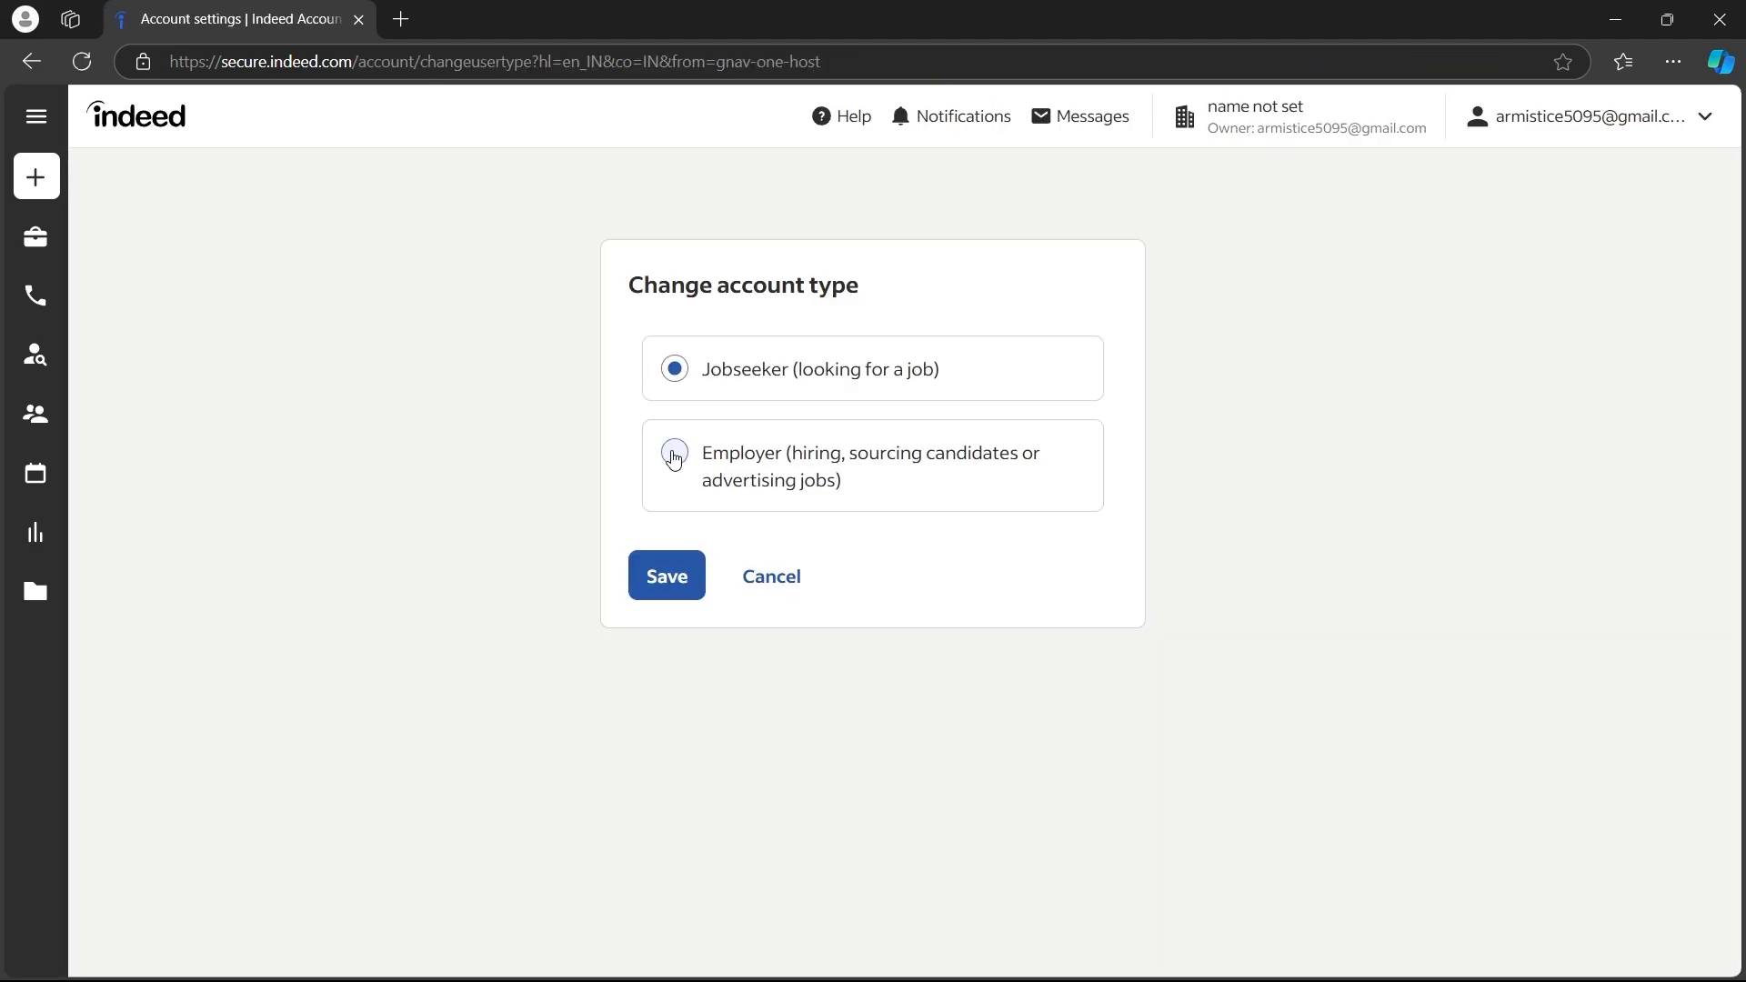
{"action": "left_click", "coordinate": [671, 455]}
{"action": "left_click_drag", "start_coordinate": [792, 462], "coordinate": [834, 493]}
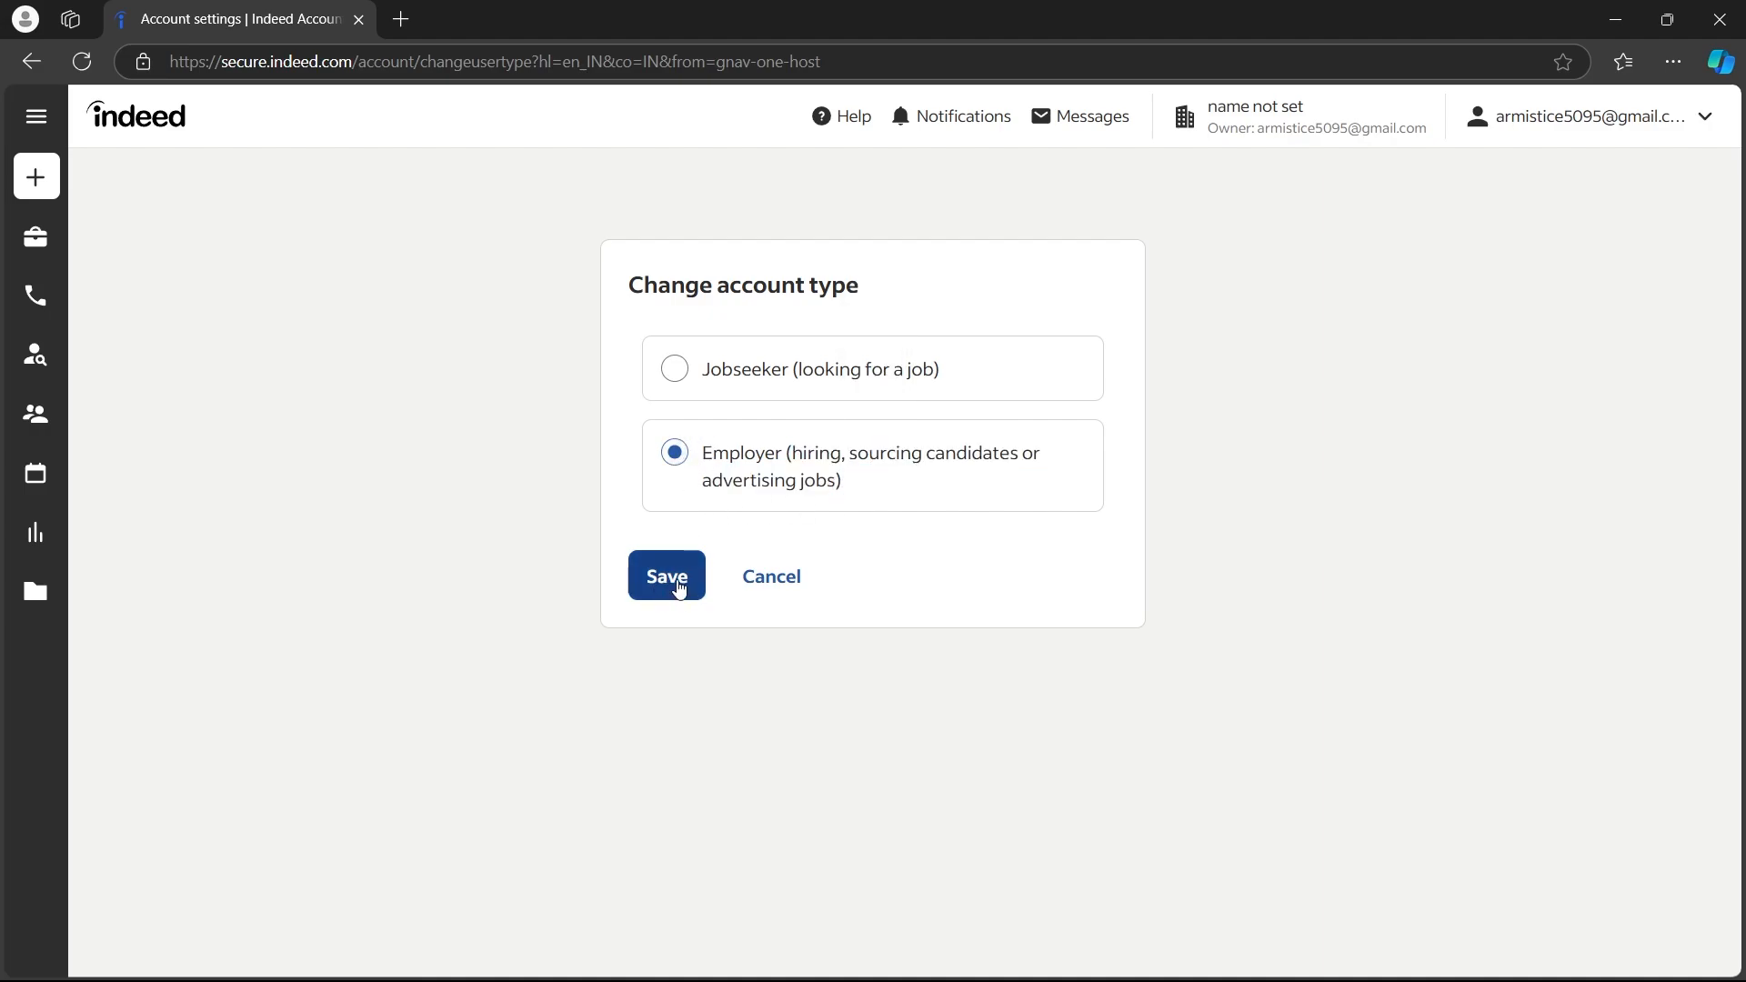
{"action": "left_click", "coordinate": [677, 586]}
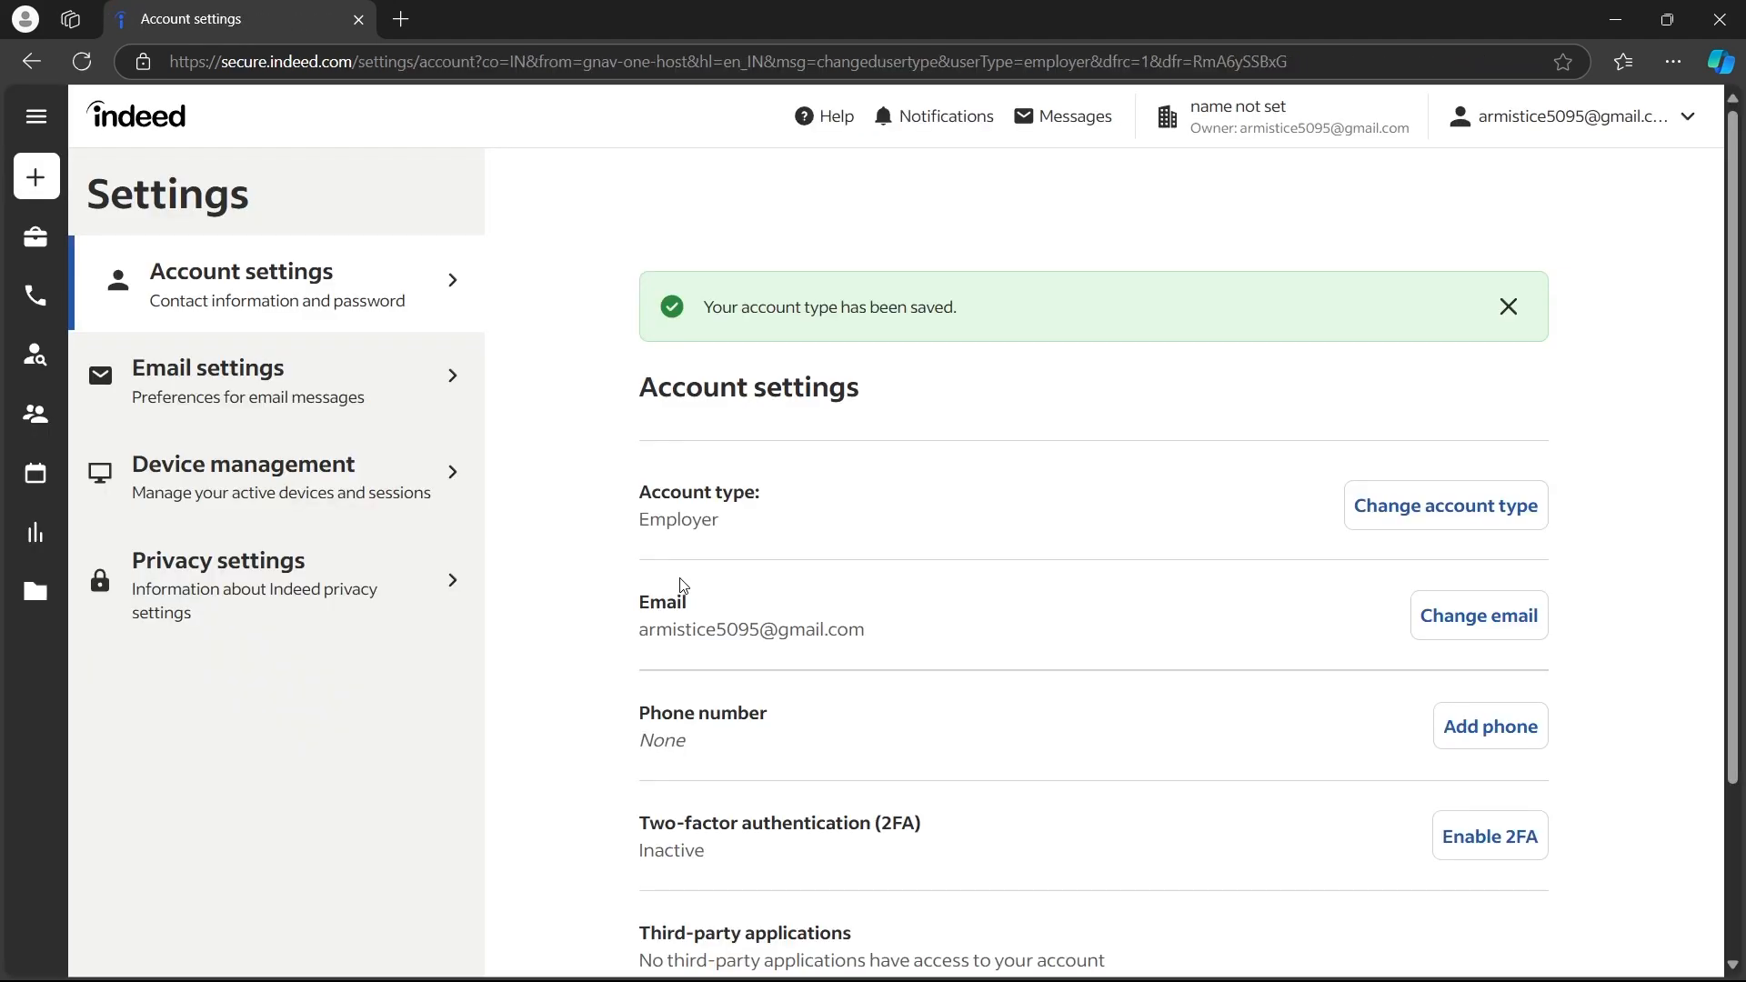
Return from the account settings to the employer jobs page and start creating a new job
{"action": "left_click_drag", "start_coordinate": [761, 493], "coordinate": [613, 483]}
{"action": "left_click_drag", "start_coordinate": [613, 484], "coordinate": [701, 515]}
{"action": "left_click_drag", "start_coordinate": [702, 518], "coordinate": [696, 519]}
{"action": "left_click", "coordinate": [136, 115]}
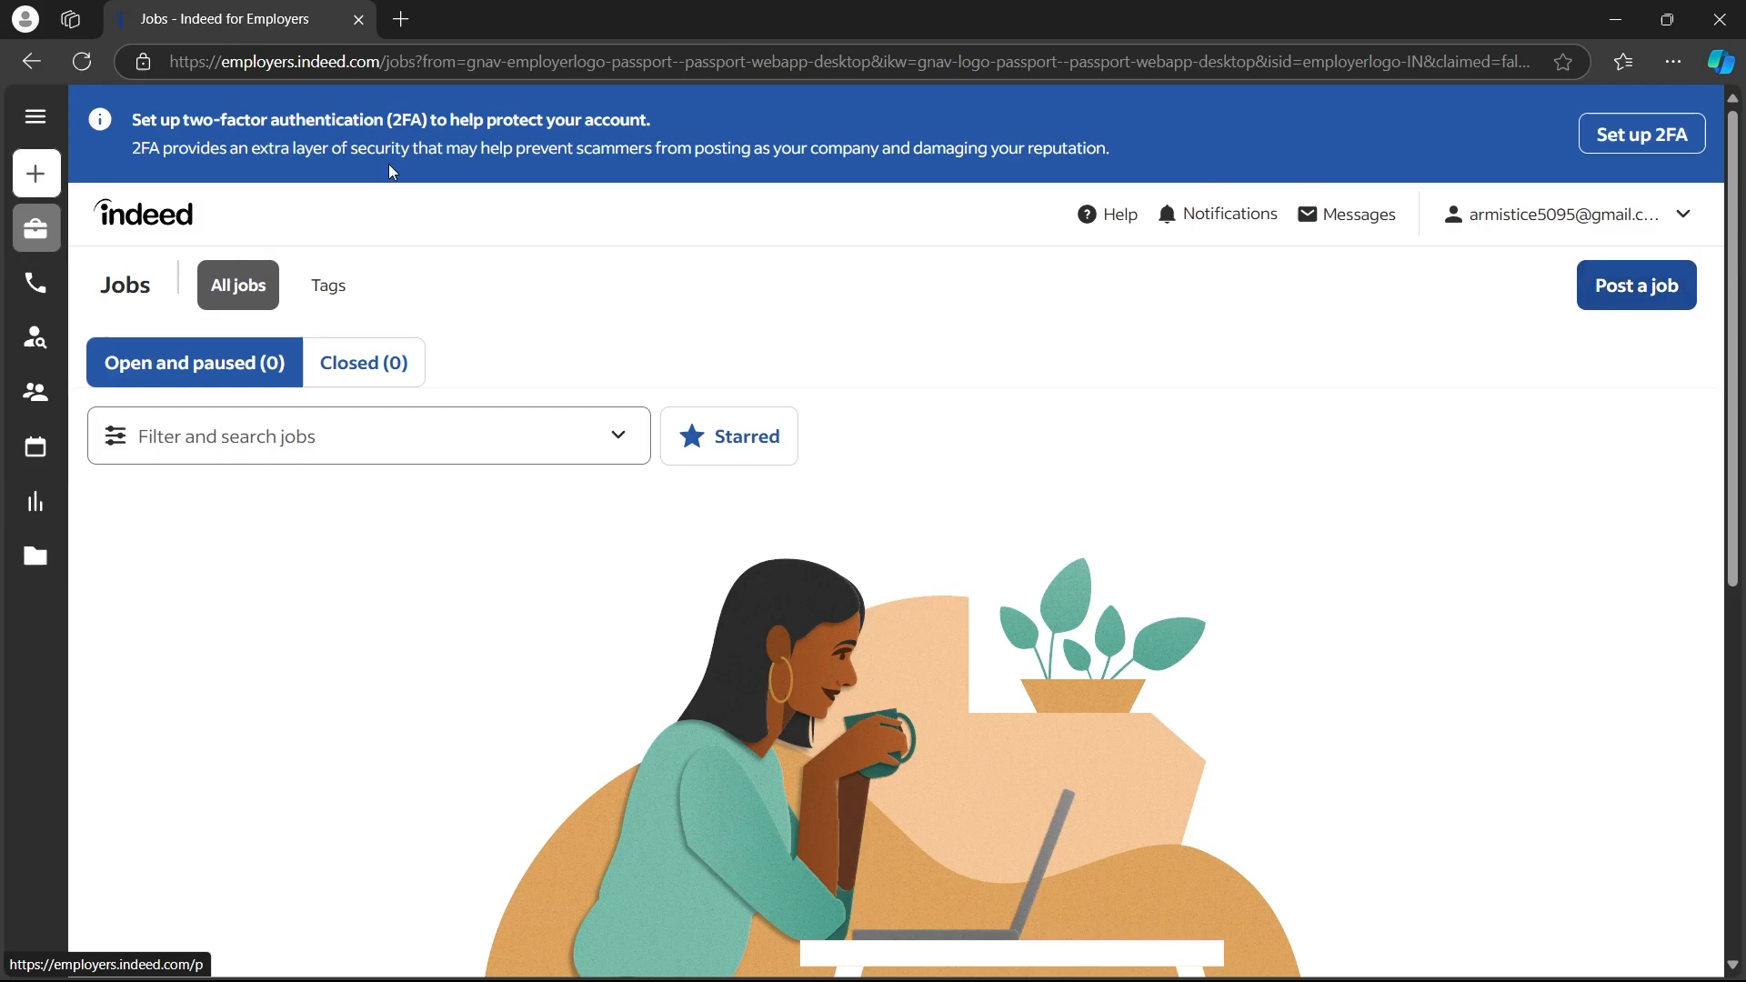
{"action": "mouse_move", "coordinate": [49, 178]}
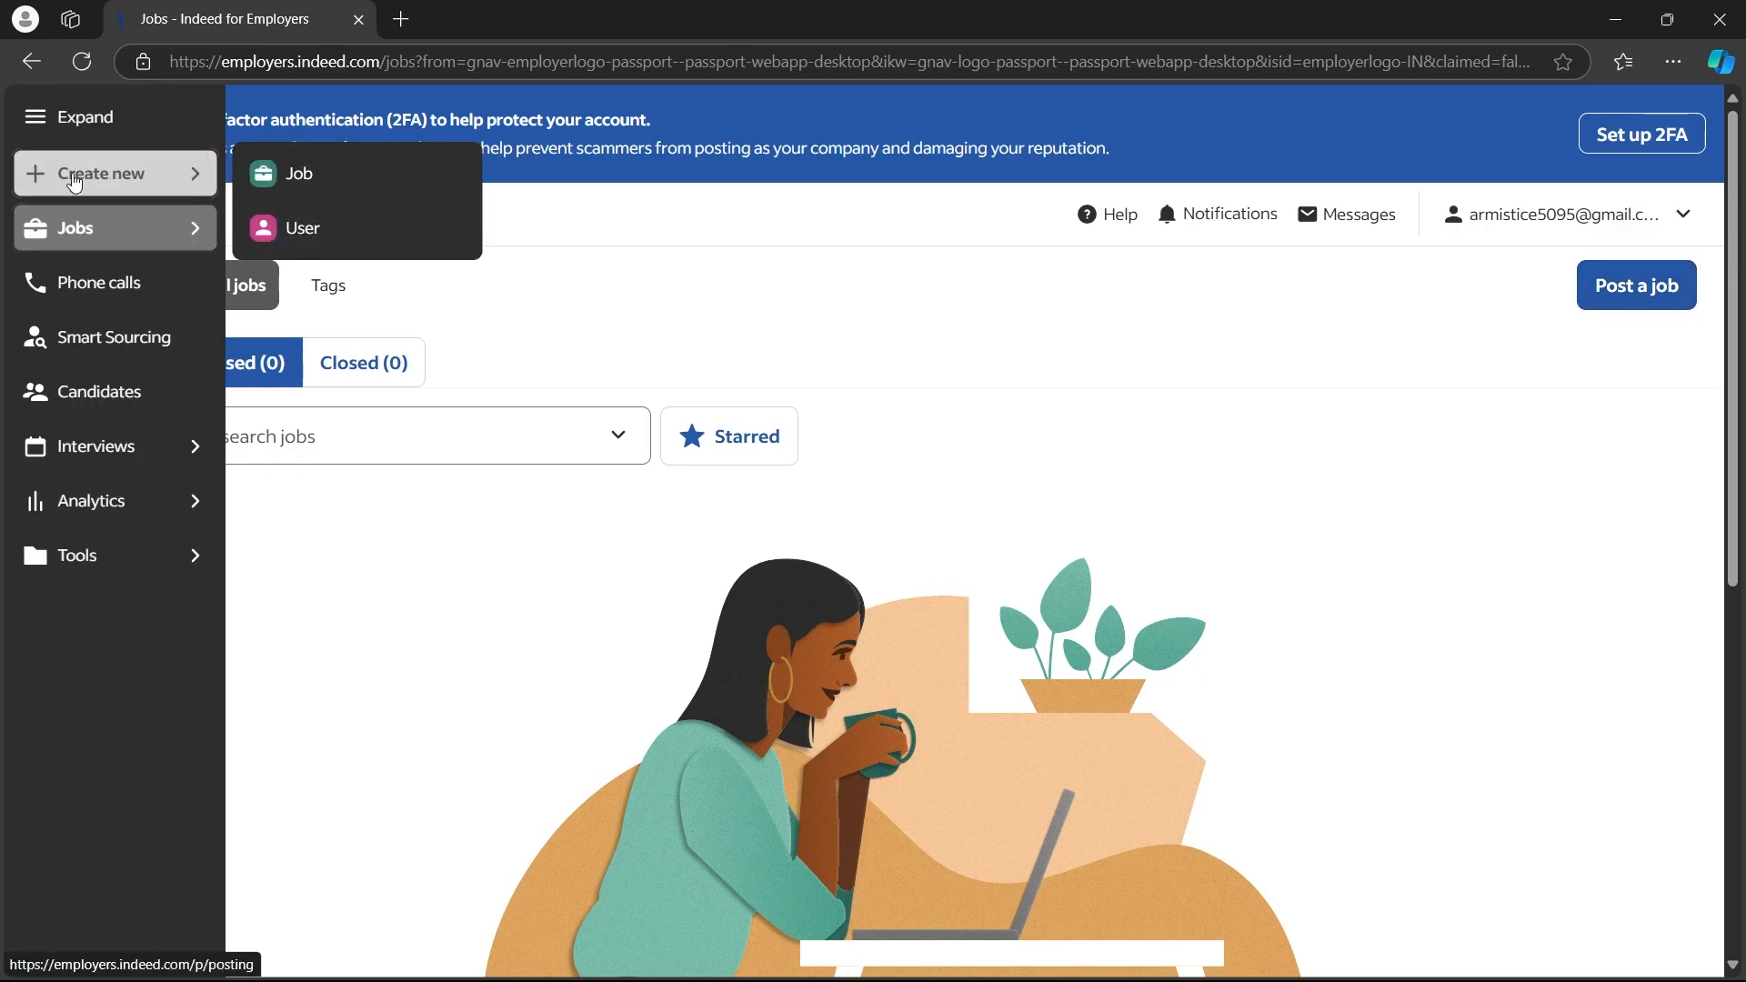
{"action": "left_click", "coordinate": [324, 181]}
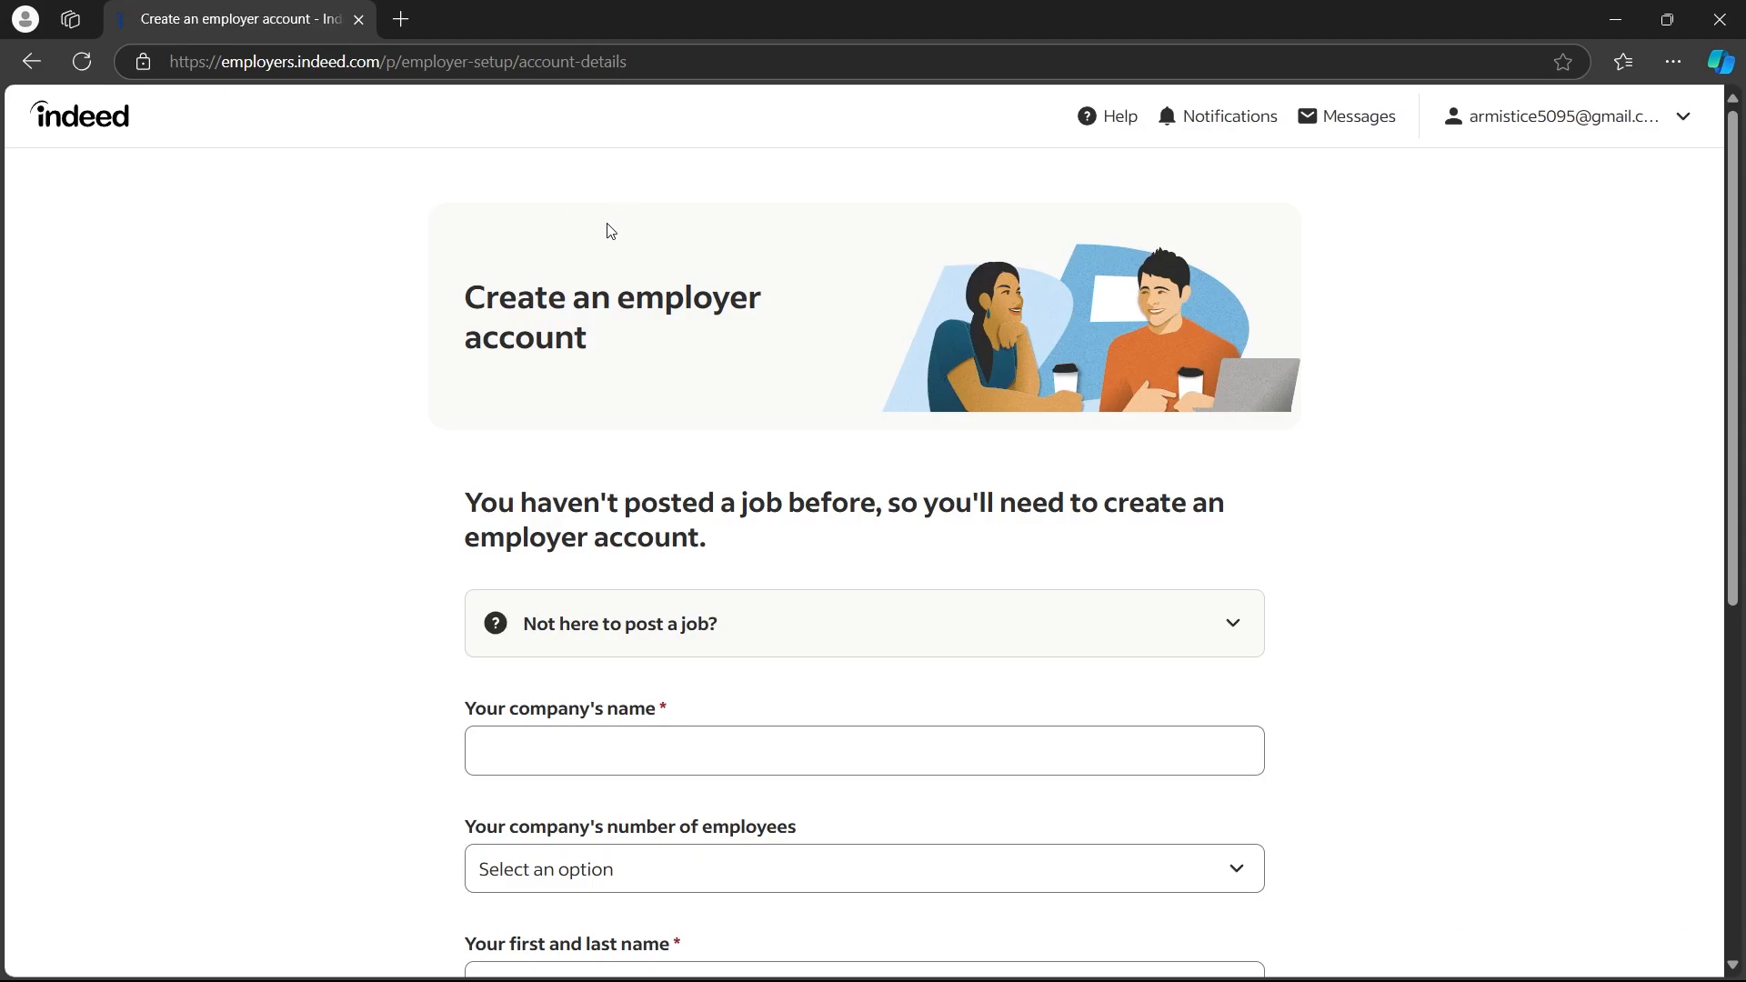
Enter Weavemedia as the company's name and set the number of employees to 1 to 49
{"action": "middle_click", "coordinate": [275, 263]}
{"action": "middle_click", "coordinate": [275, 263]}
{"action": "scroll", "coordinate": [289, 357], "scroll_direction": "down", "scroll_amount": 6}
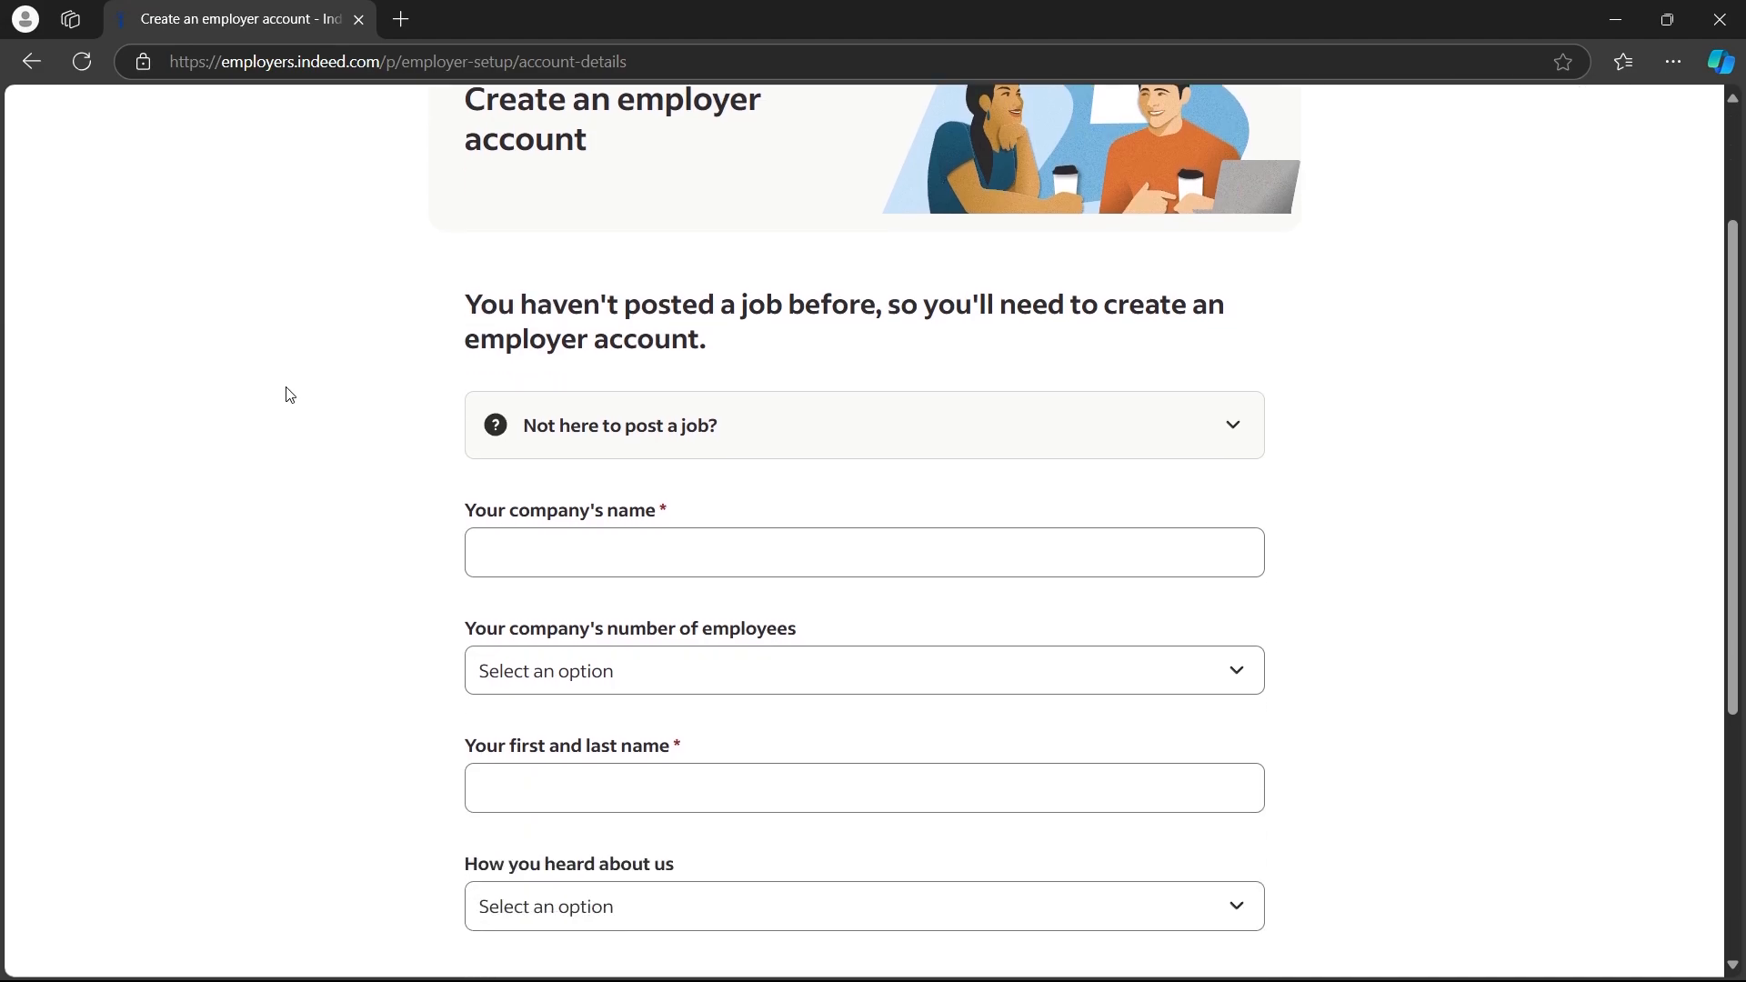
{"action": "left_click", "coordinate": [530, 186]}
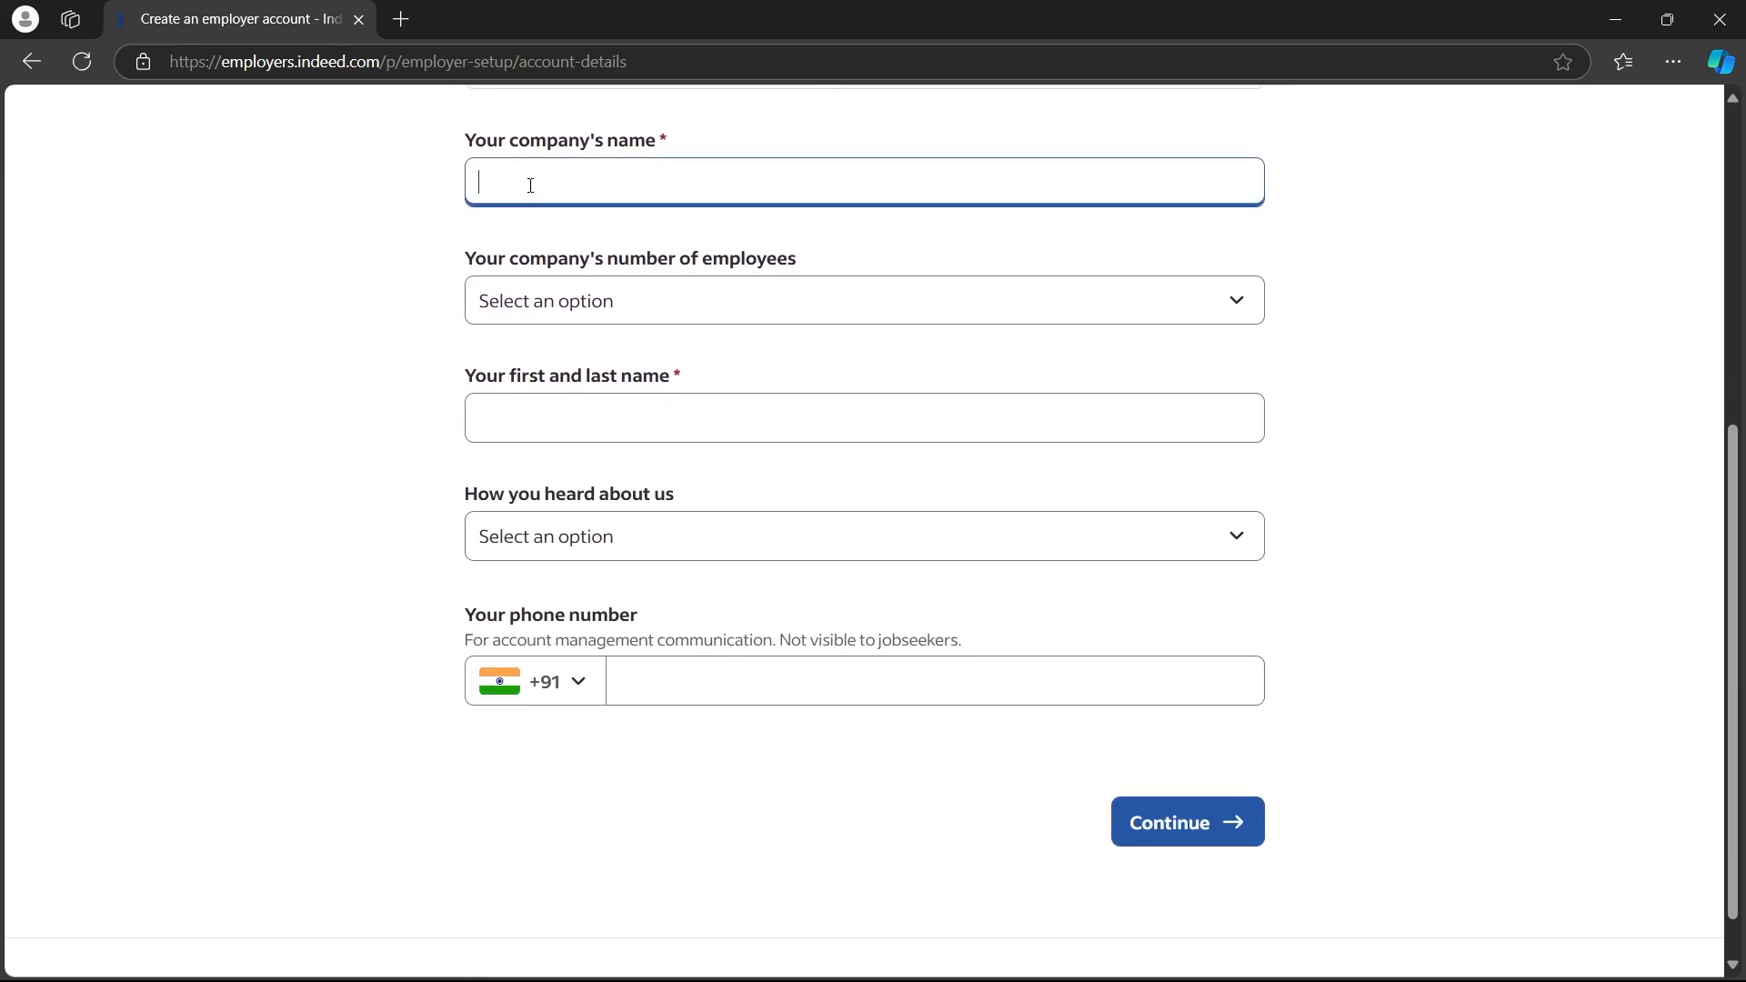
{"action": "type", "text": "Weavemedia"}
{"action": "left_click", "coordinate": [519, 283]}
{"action": "left_click_drag", "start_coordinate": [468, 264], "coordinate": [806, 264]}
{"action": "left_click", "coordinate": [876, 294]}
{"action": "left_click", "coordinate": [636, 380]}
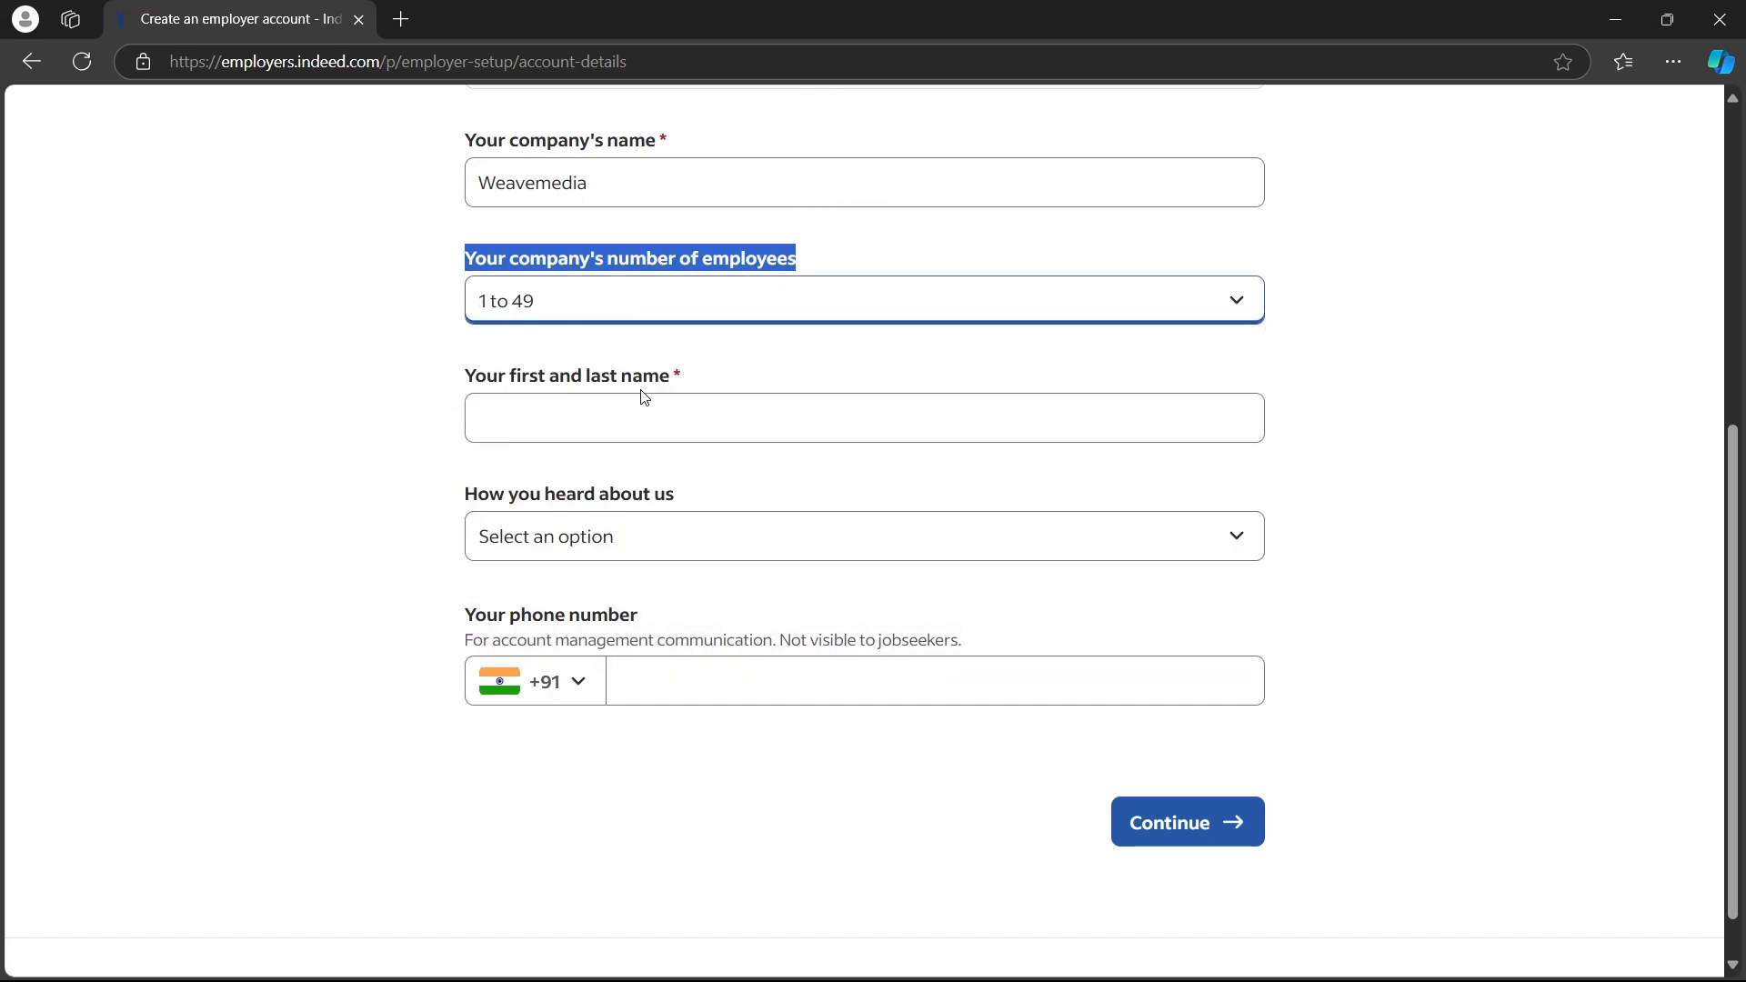
Fill in the employer's first and last name and phone number with the saved autofill details
{"action": "left_click", "coordinate": [641, 414]}
{"action": "left_click", "coordinate": [604, 519]}
{"action": "left_click_drag", "start_coordinate": [442, 384], "coordinate": [624, 397]}
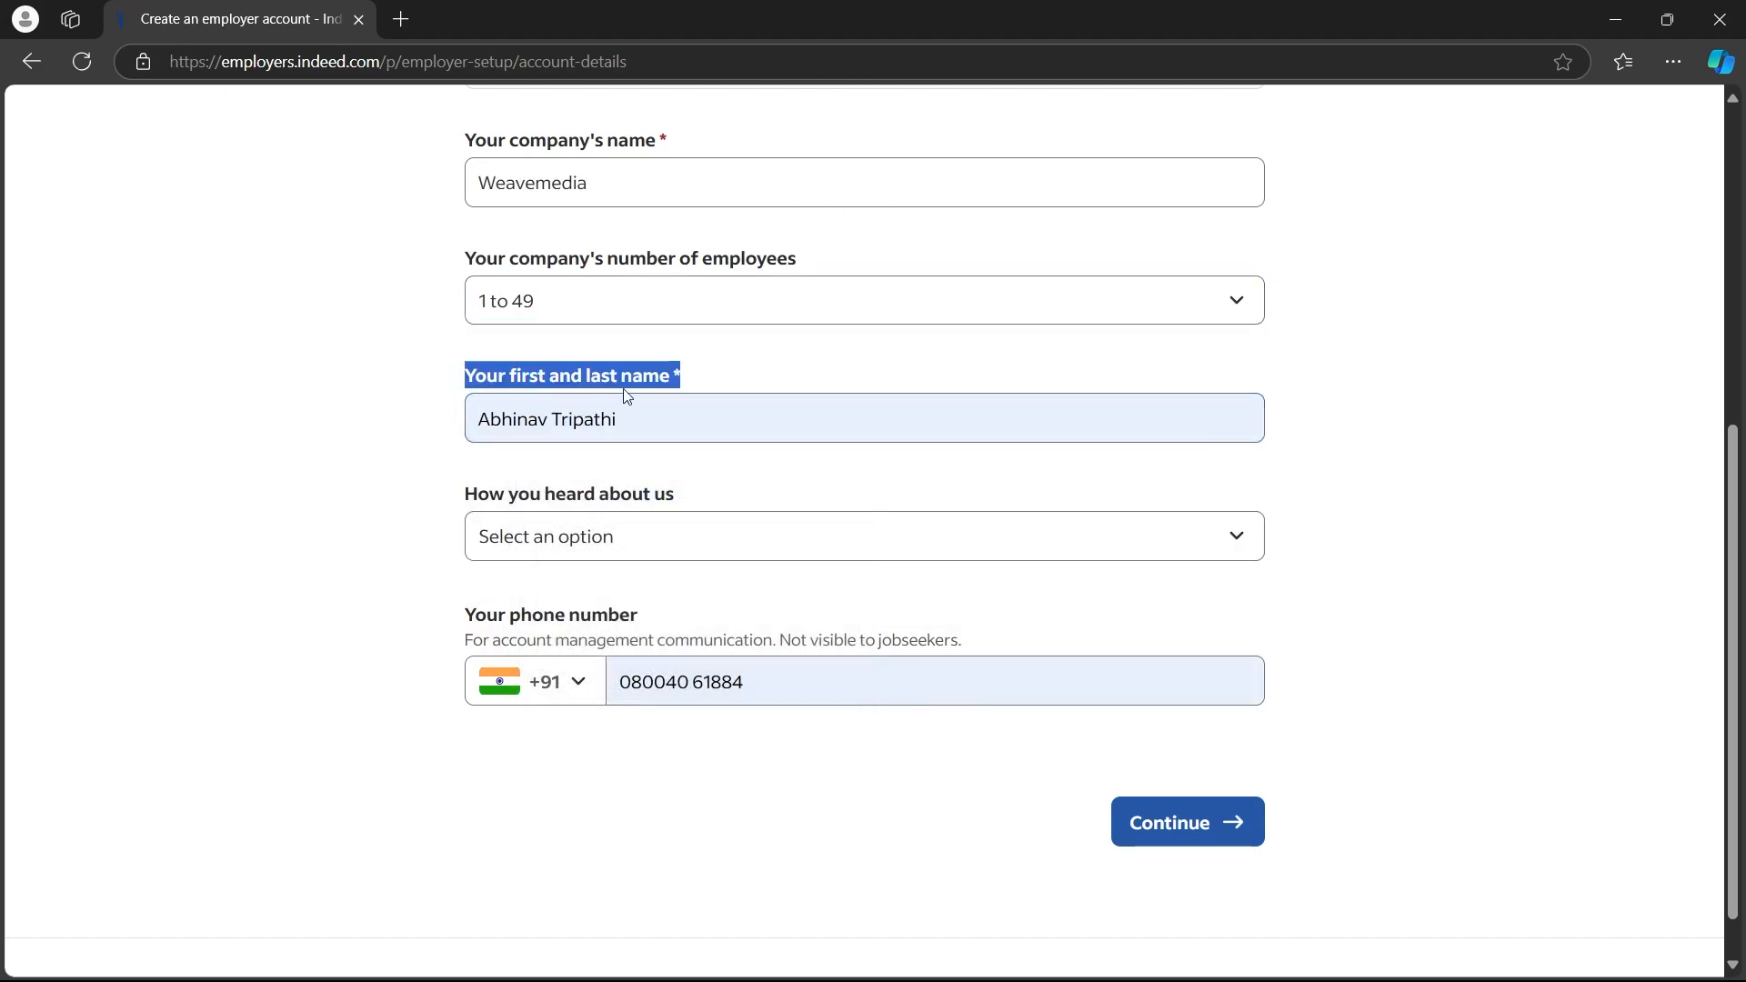
{"action": "left_click", "coordinate": [443, 465]}
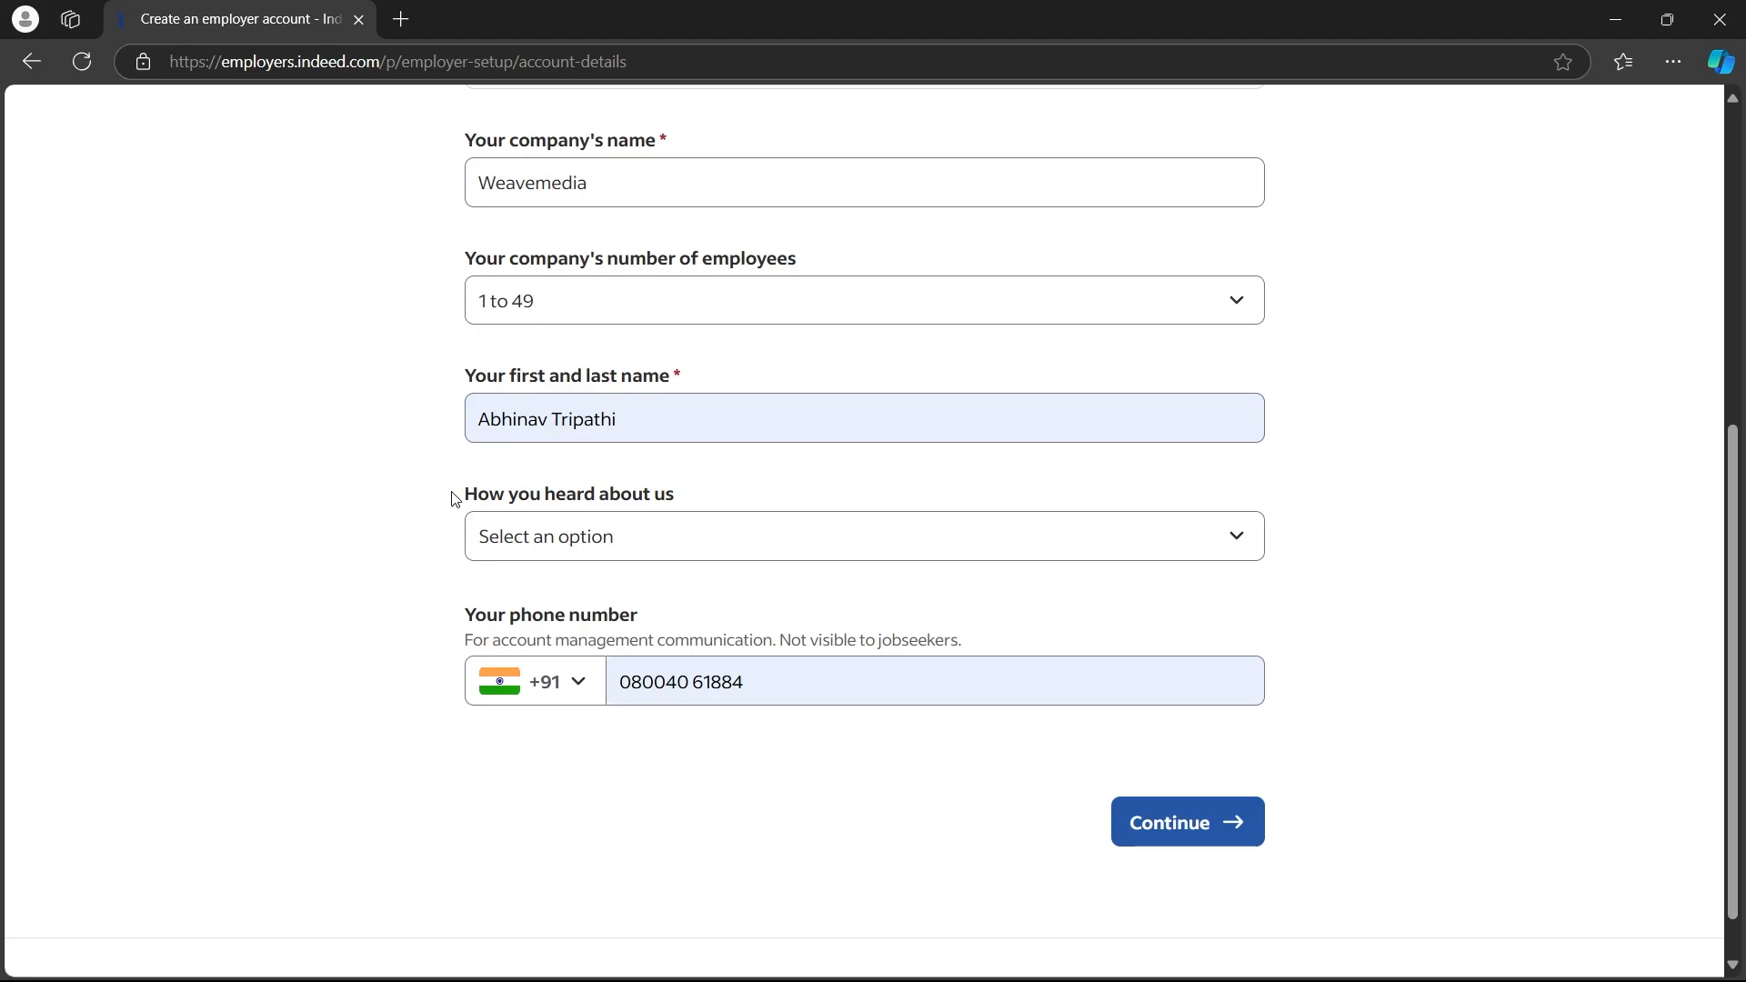
Choose TV as how you heard about Indeed and continue to the job basics
{"action": "left_click_drag", "start_coordinate": [455, 499], "coordinate": [682, 507]}
{"action": "left_click", "coordinate": [713, 491]}
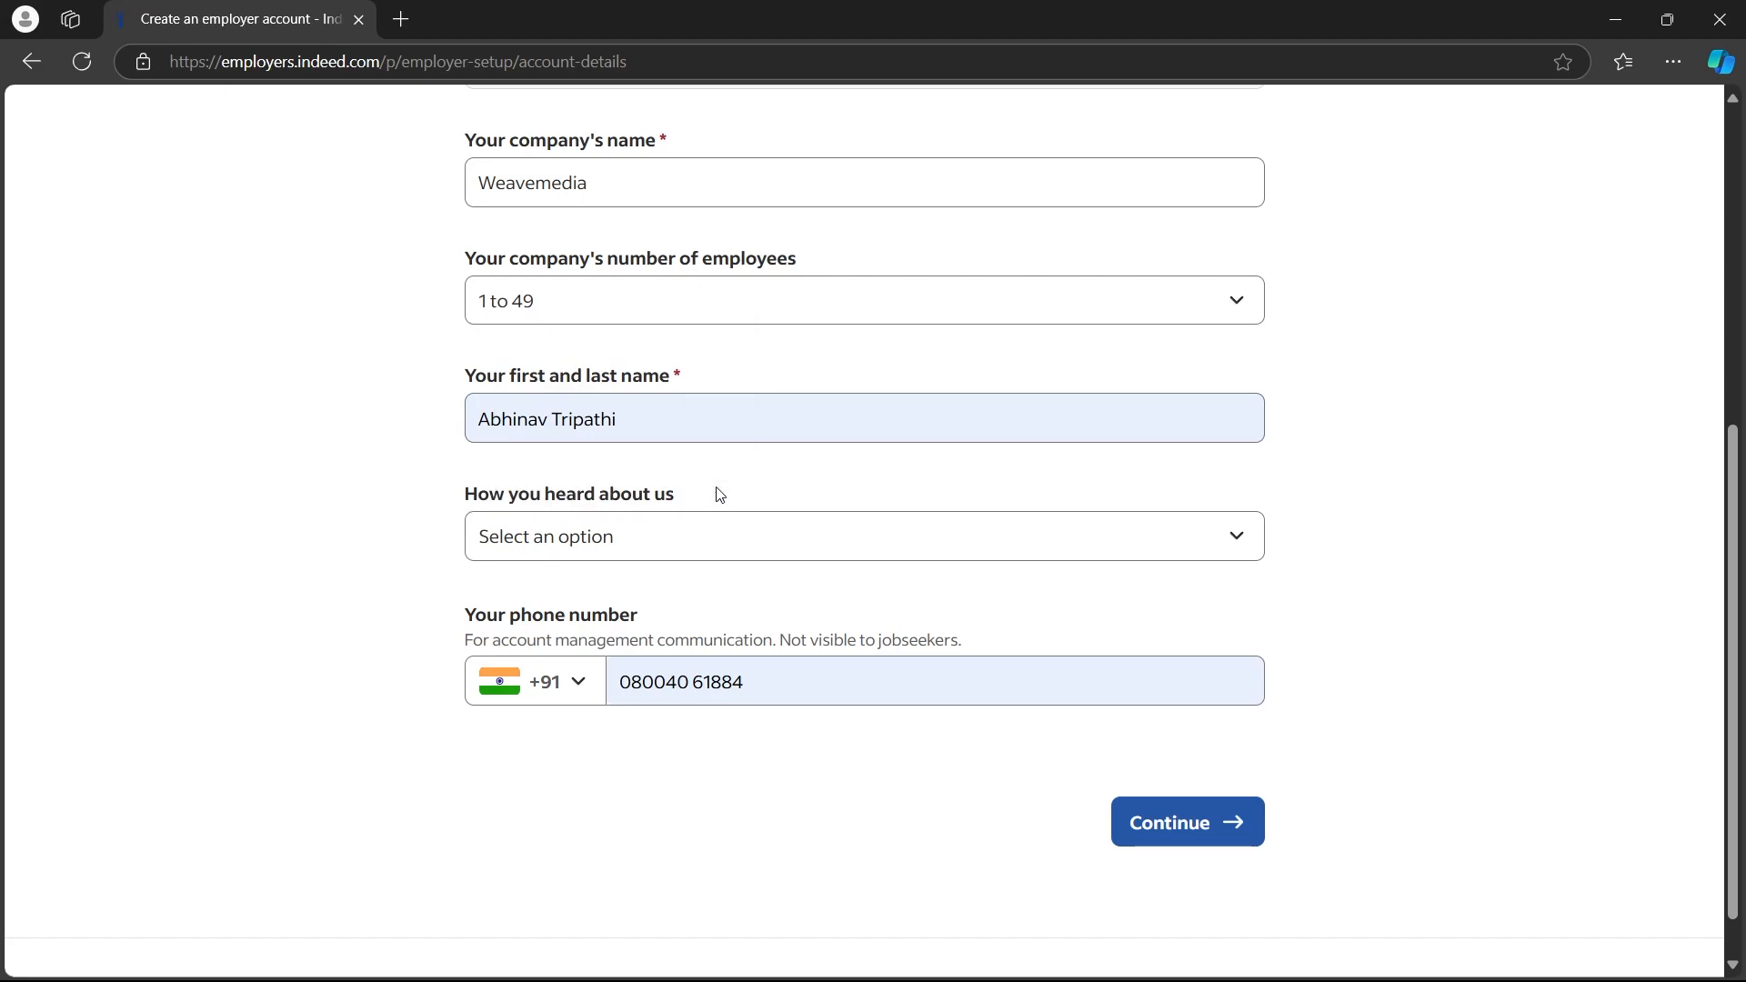
{"action": "left_click", "coordinate": [591, 538]}
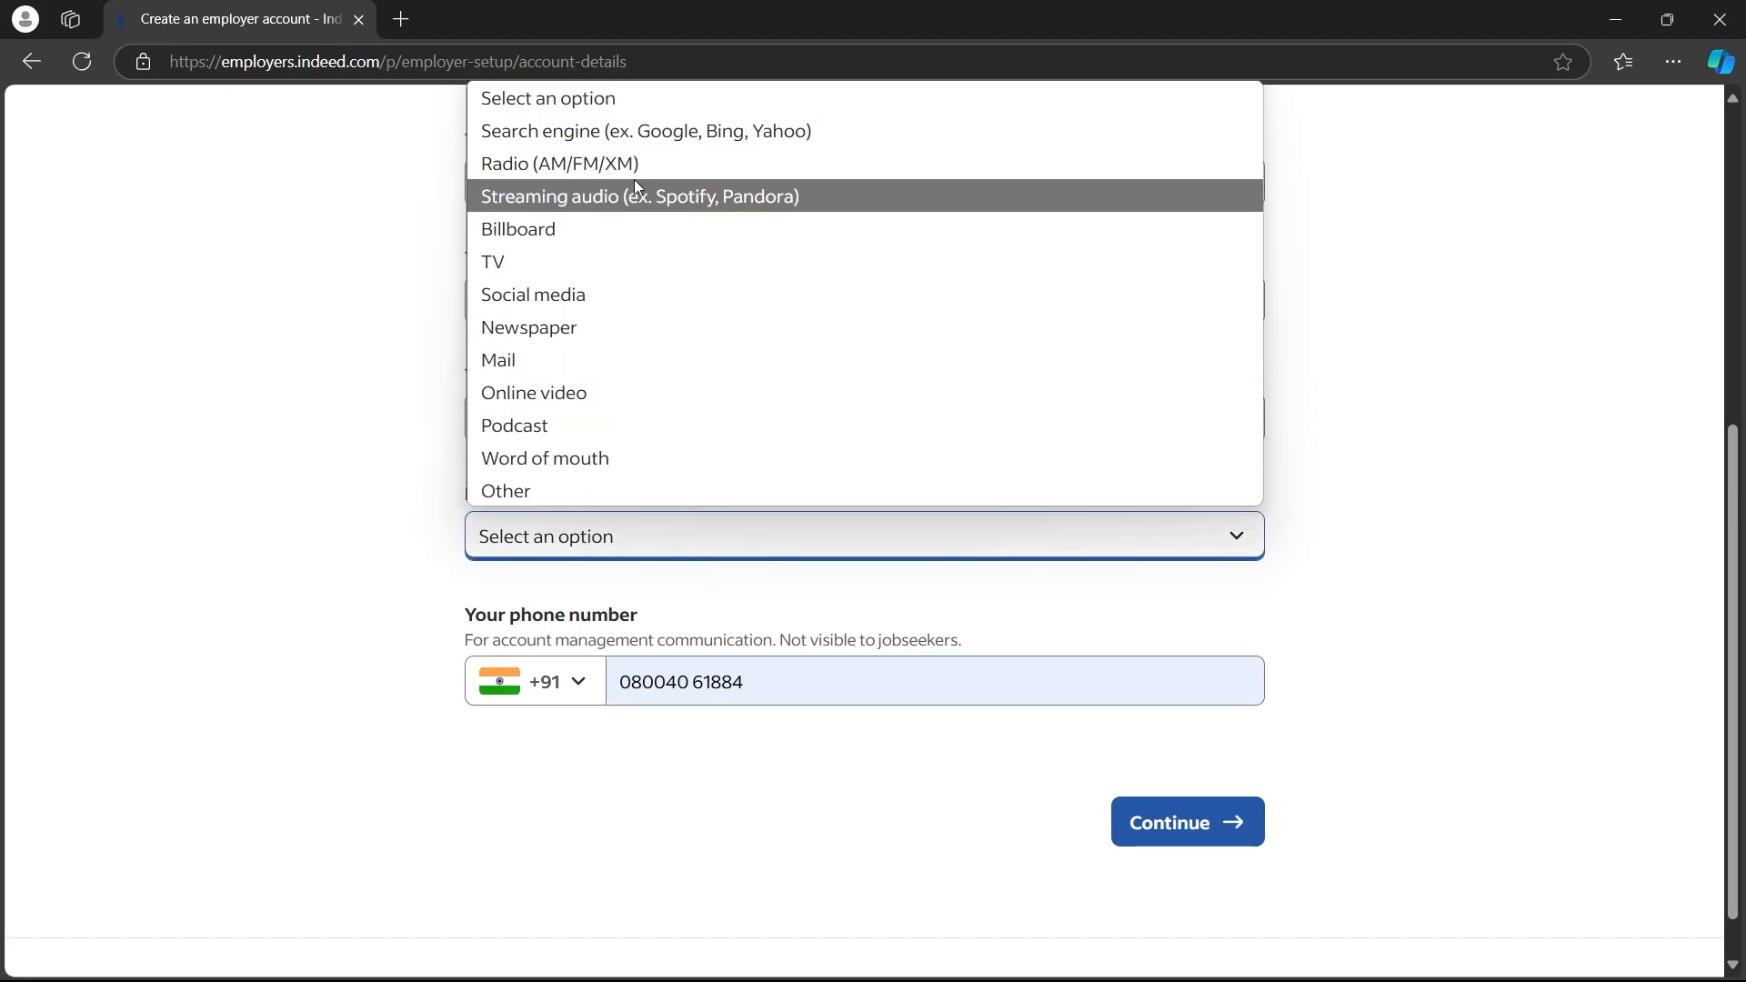
{"action": "left_click", "coordinate": [546, 263]}
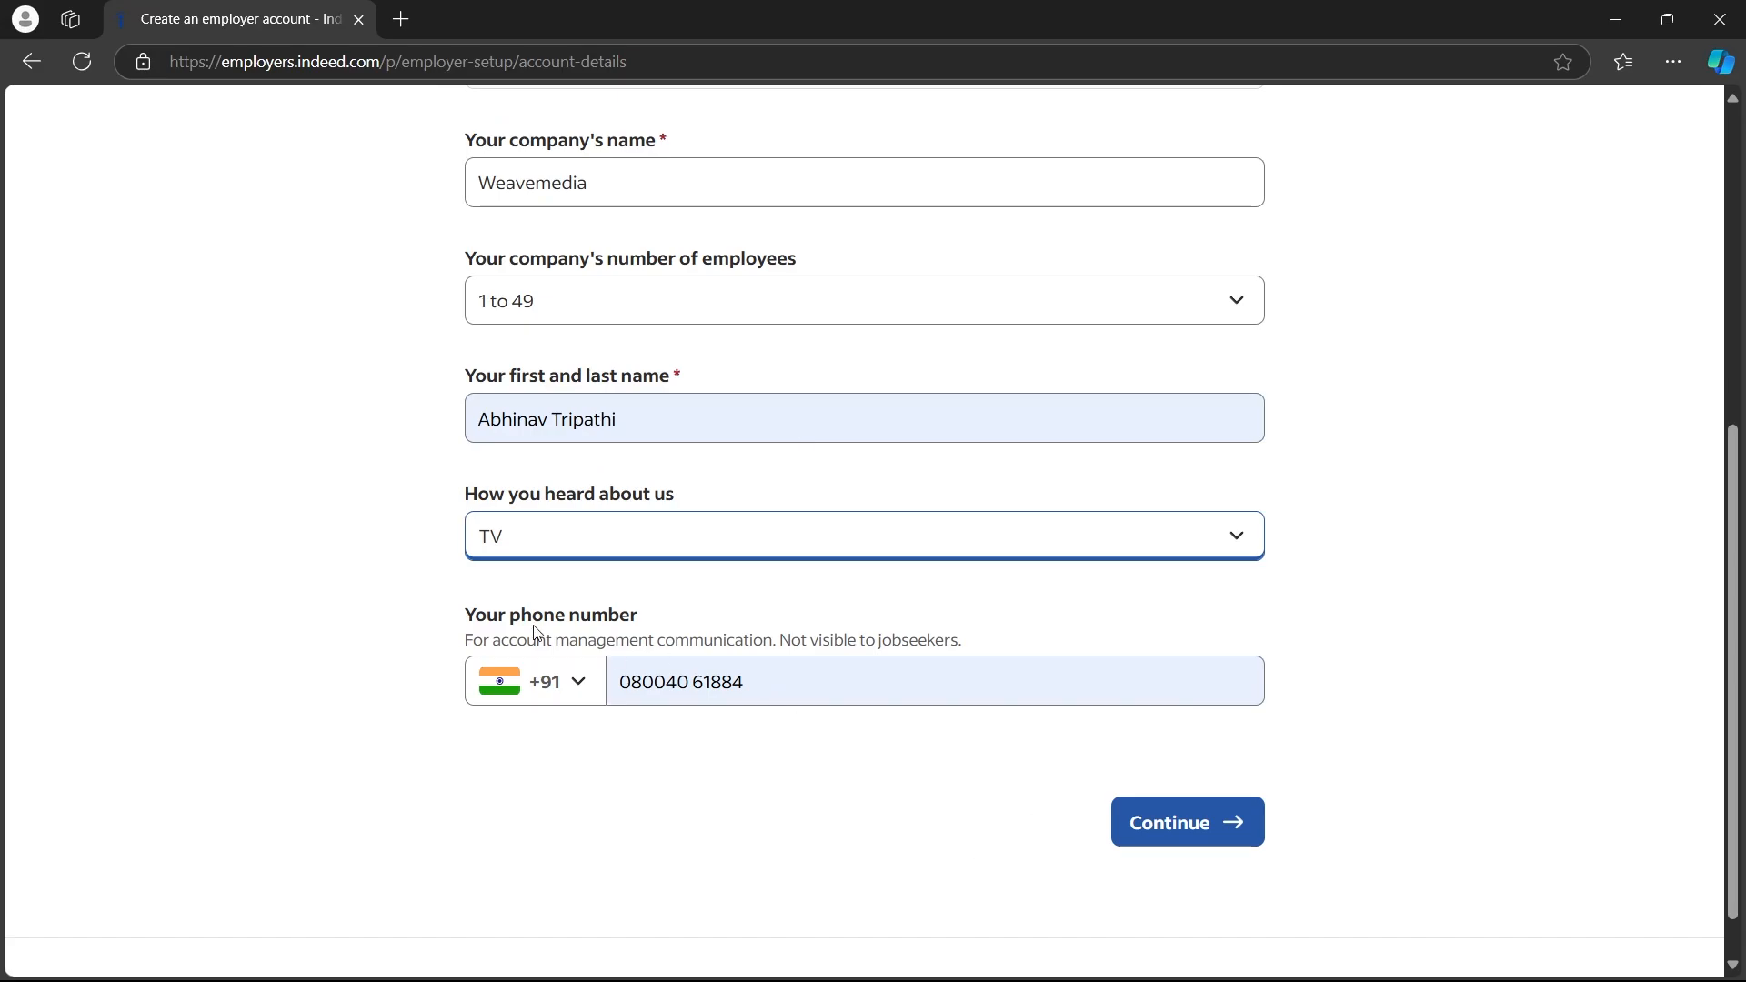
{"action": "scroll", "coordinate": [1201, 822], "scroll_direction": "up", "scroll_amount": 1}
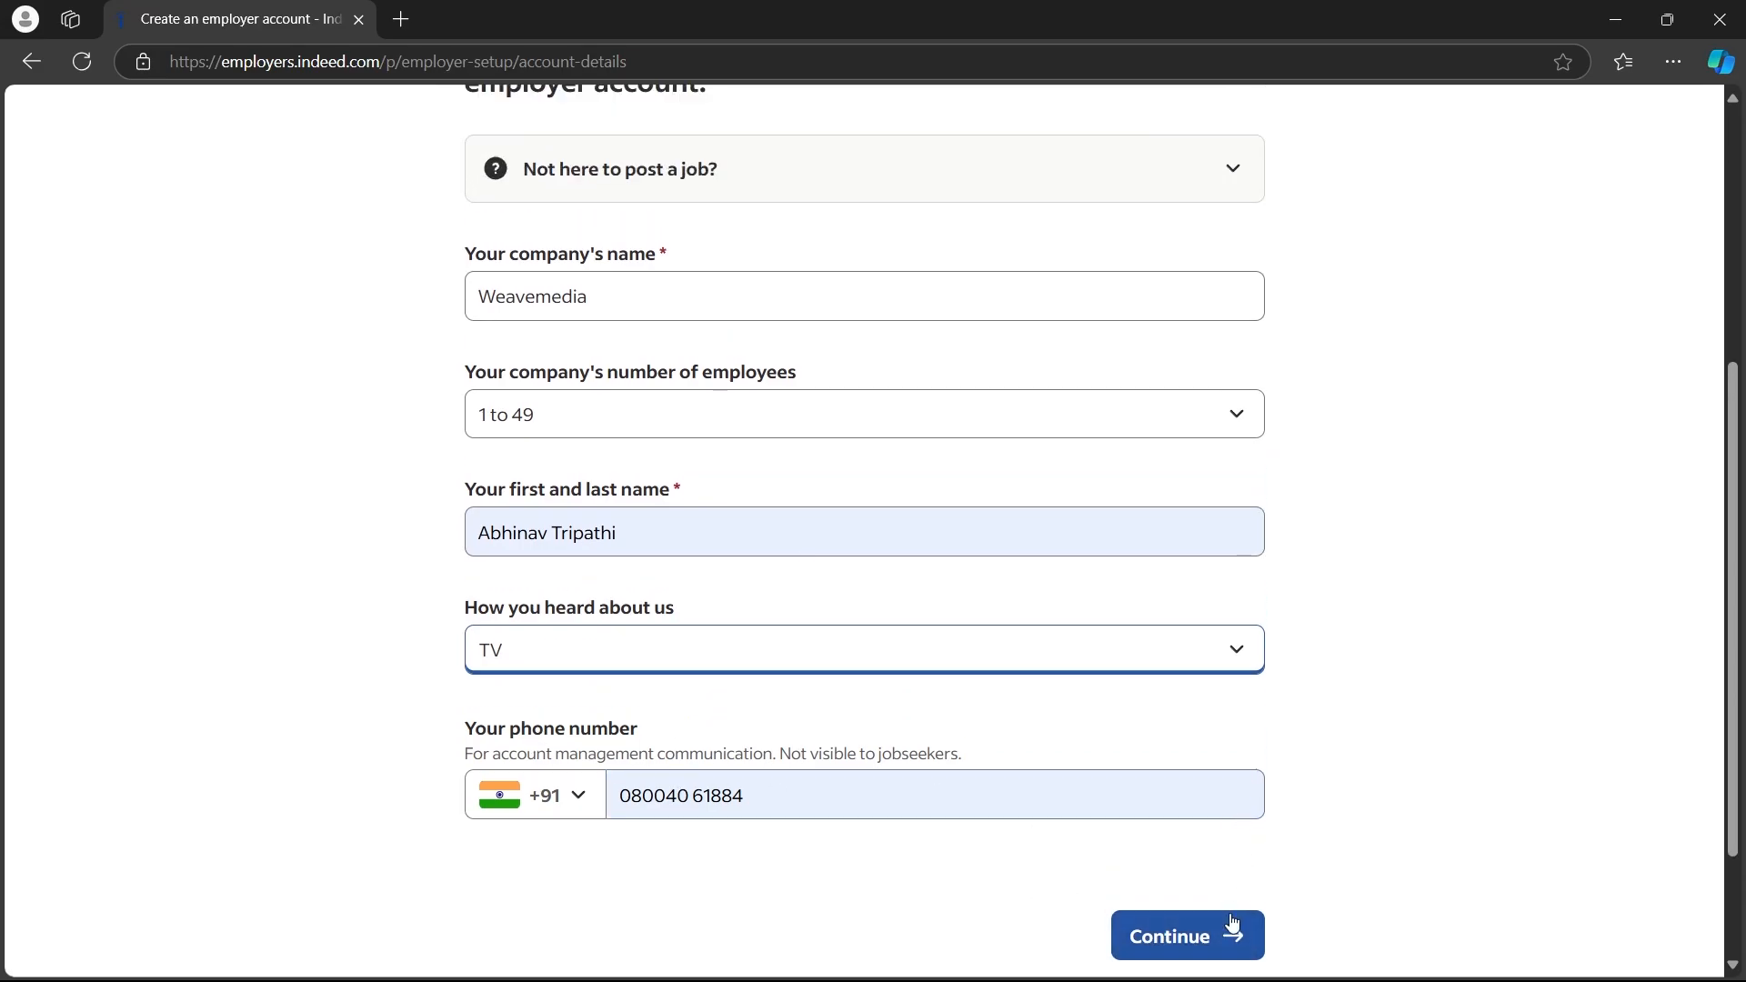
{"action": "left_click", "coordinate": [1210, 942]}
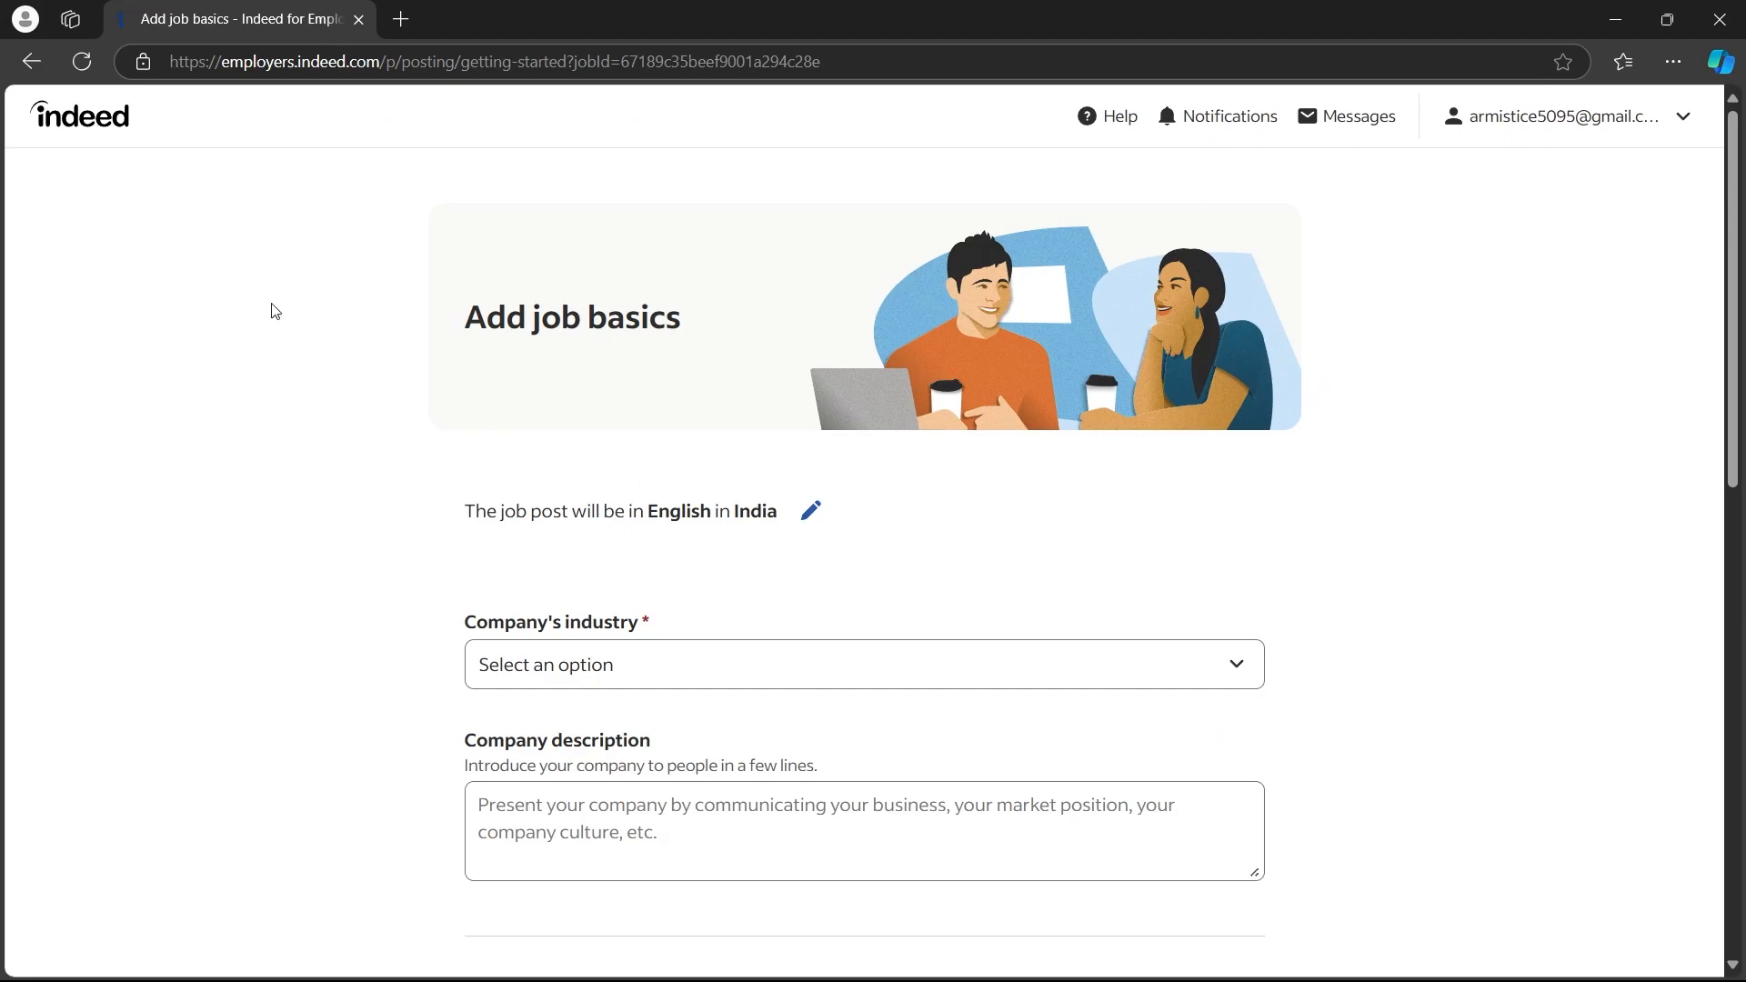
Set the company's industry to Media & Mass Communication, sub-industry Film Production, and enter "vrvrvwrwrvrwvrvwr" as the company description
{"action": "middle_click", "coordinate": [270, 353]}
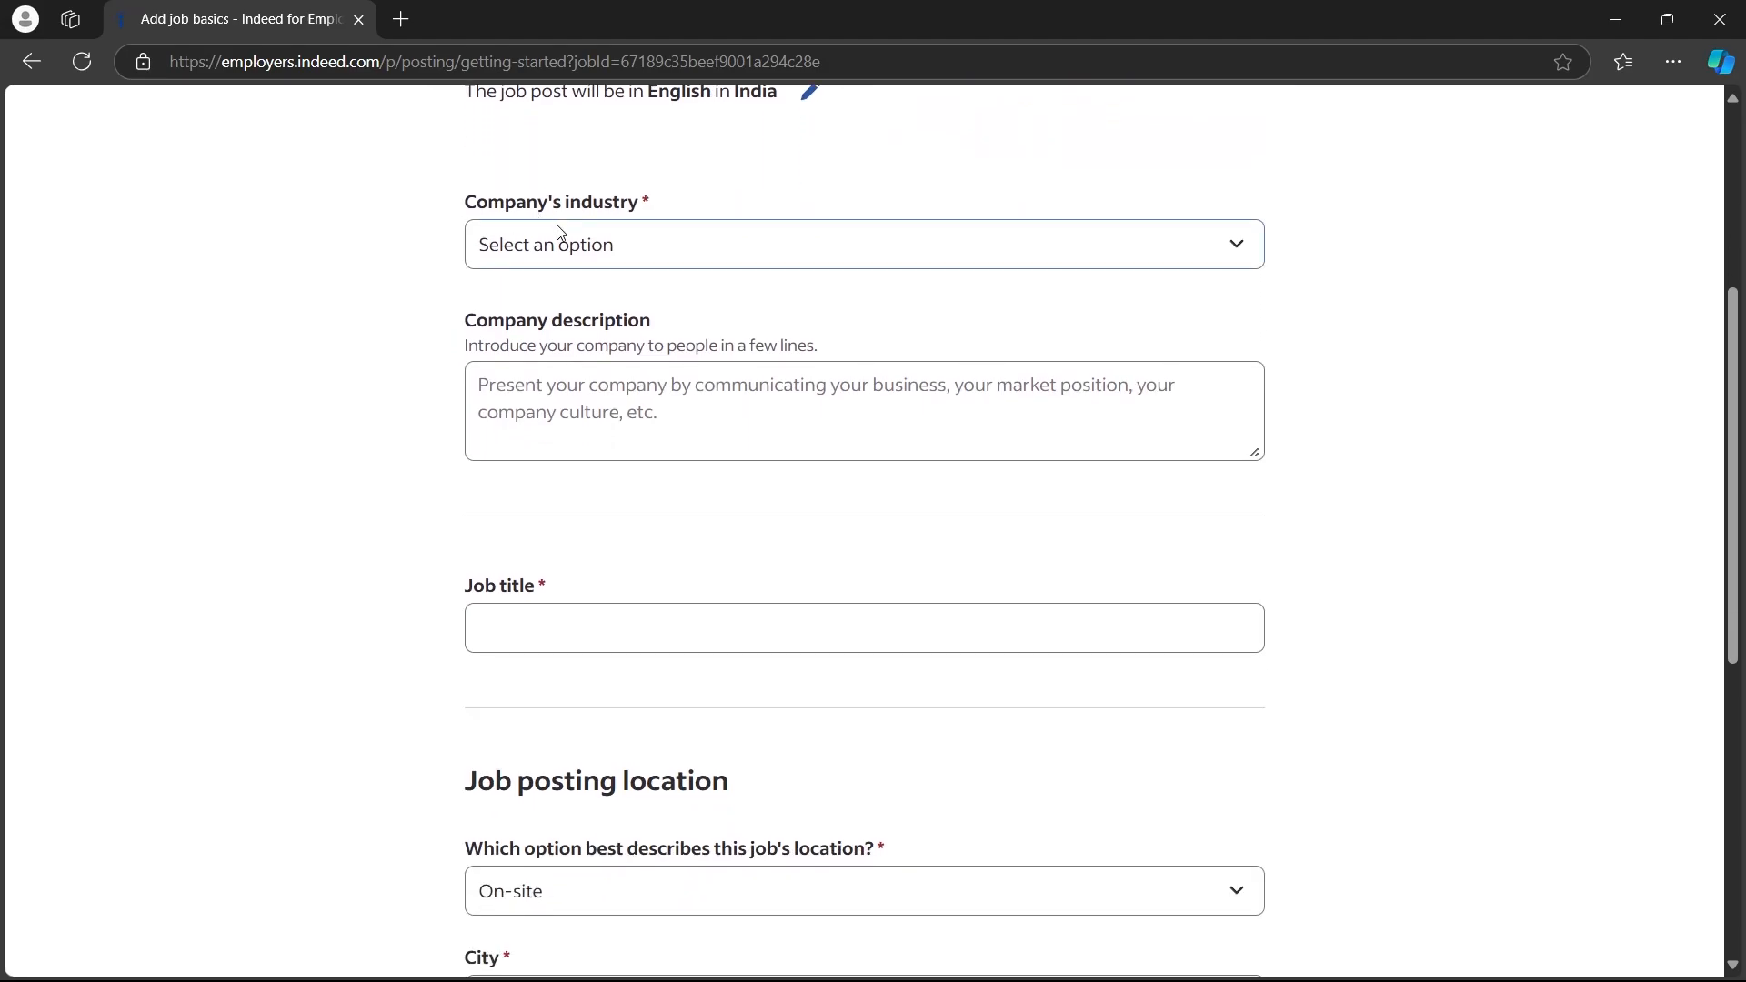
{"action": "left_click", "coordinate": [520, 383]}
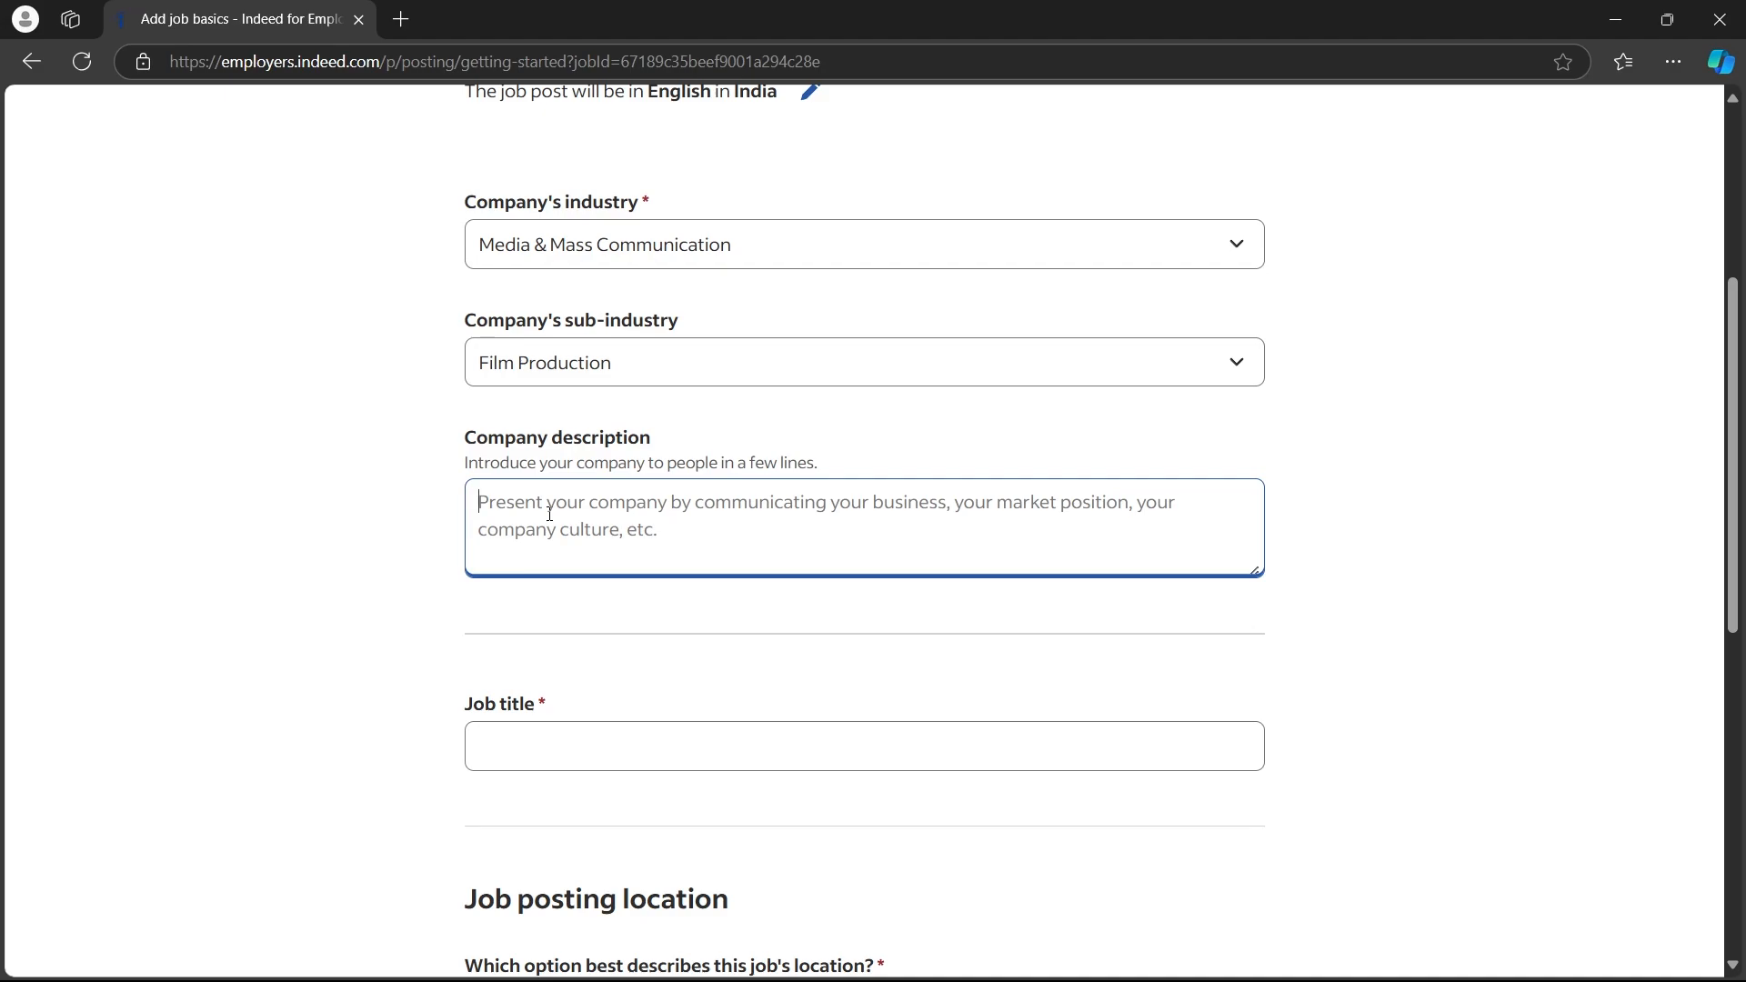
{"action": "type", "text": "vrvrvwrwrvrwvrvwr"}
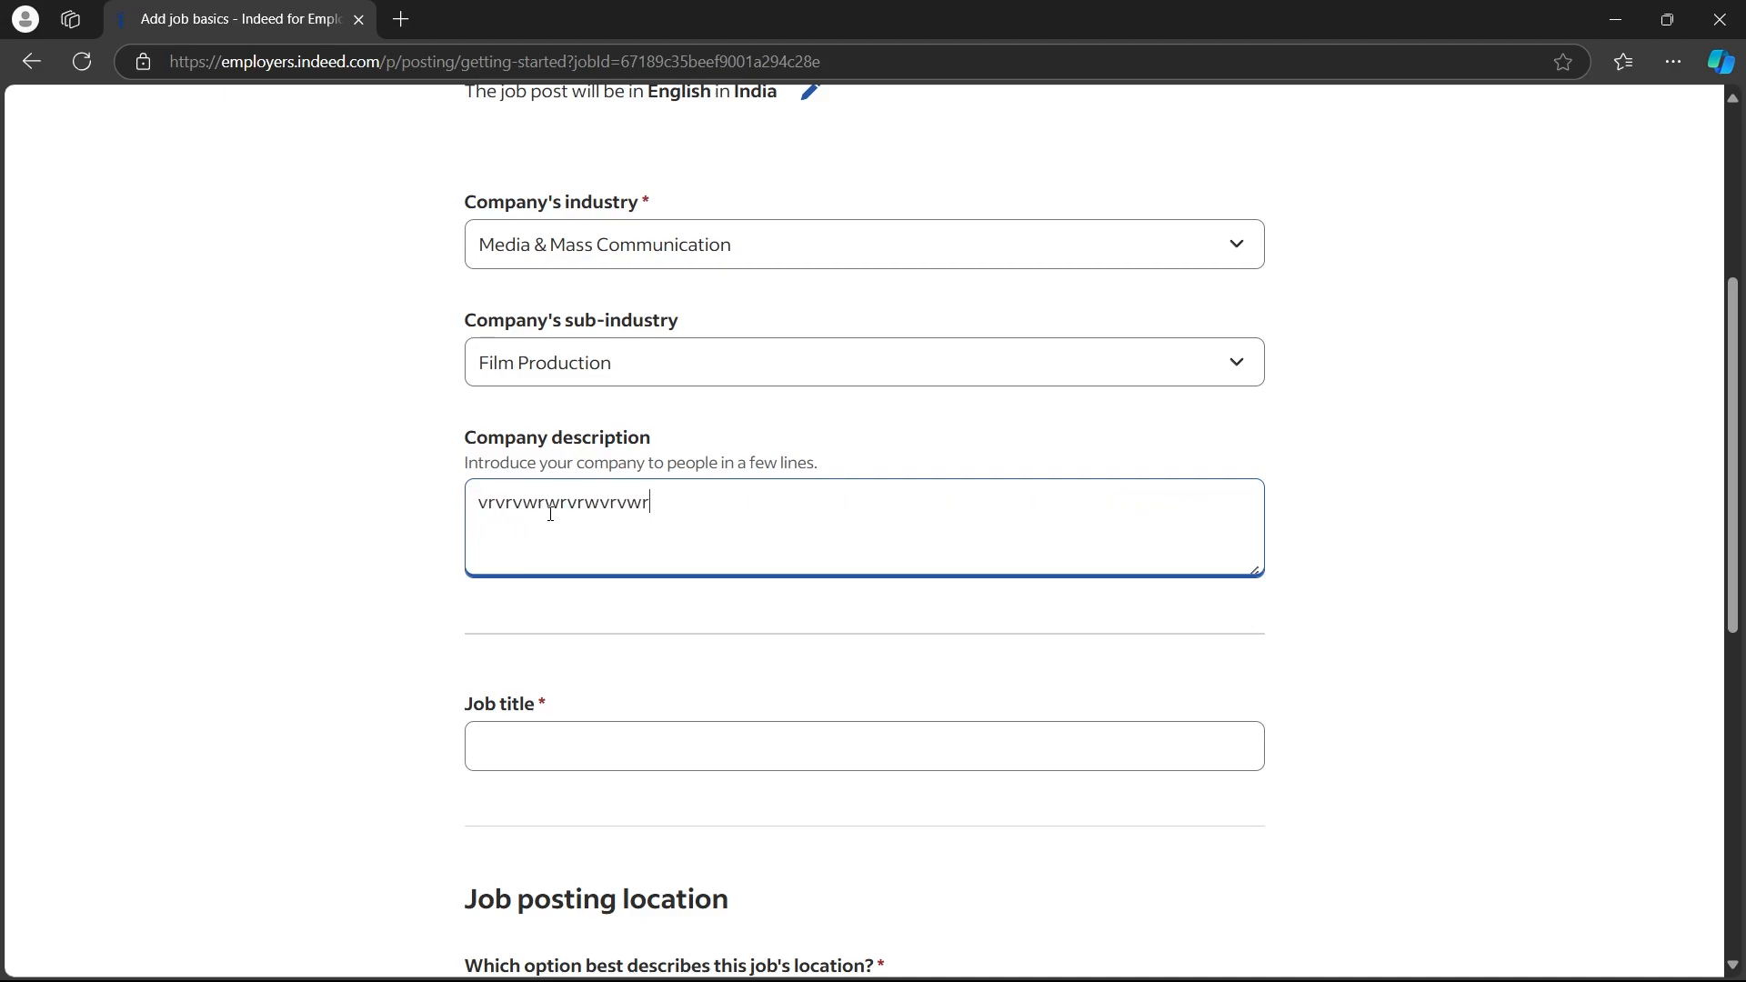
Set the job title to the suggested title Video Editor
{"action": "scroll", "coordinate": [316, 354], "scroll_direction": "down", "scroll_amount": 1}
{"action": "left_click", "coordinate": [312, 449]}
{"action": "scroll", "coordinate": [327, 471], "scroll_direction": "down", "scroll_amount": 4}
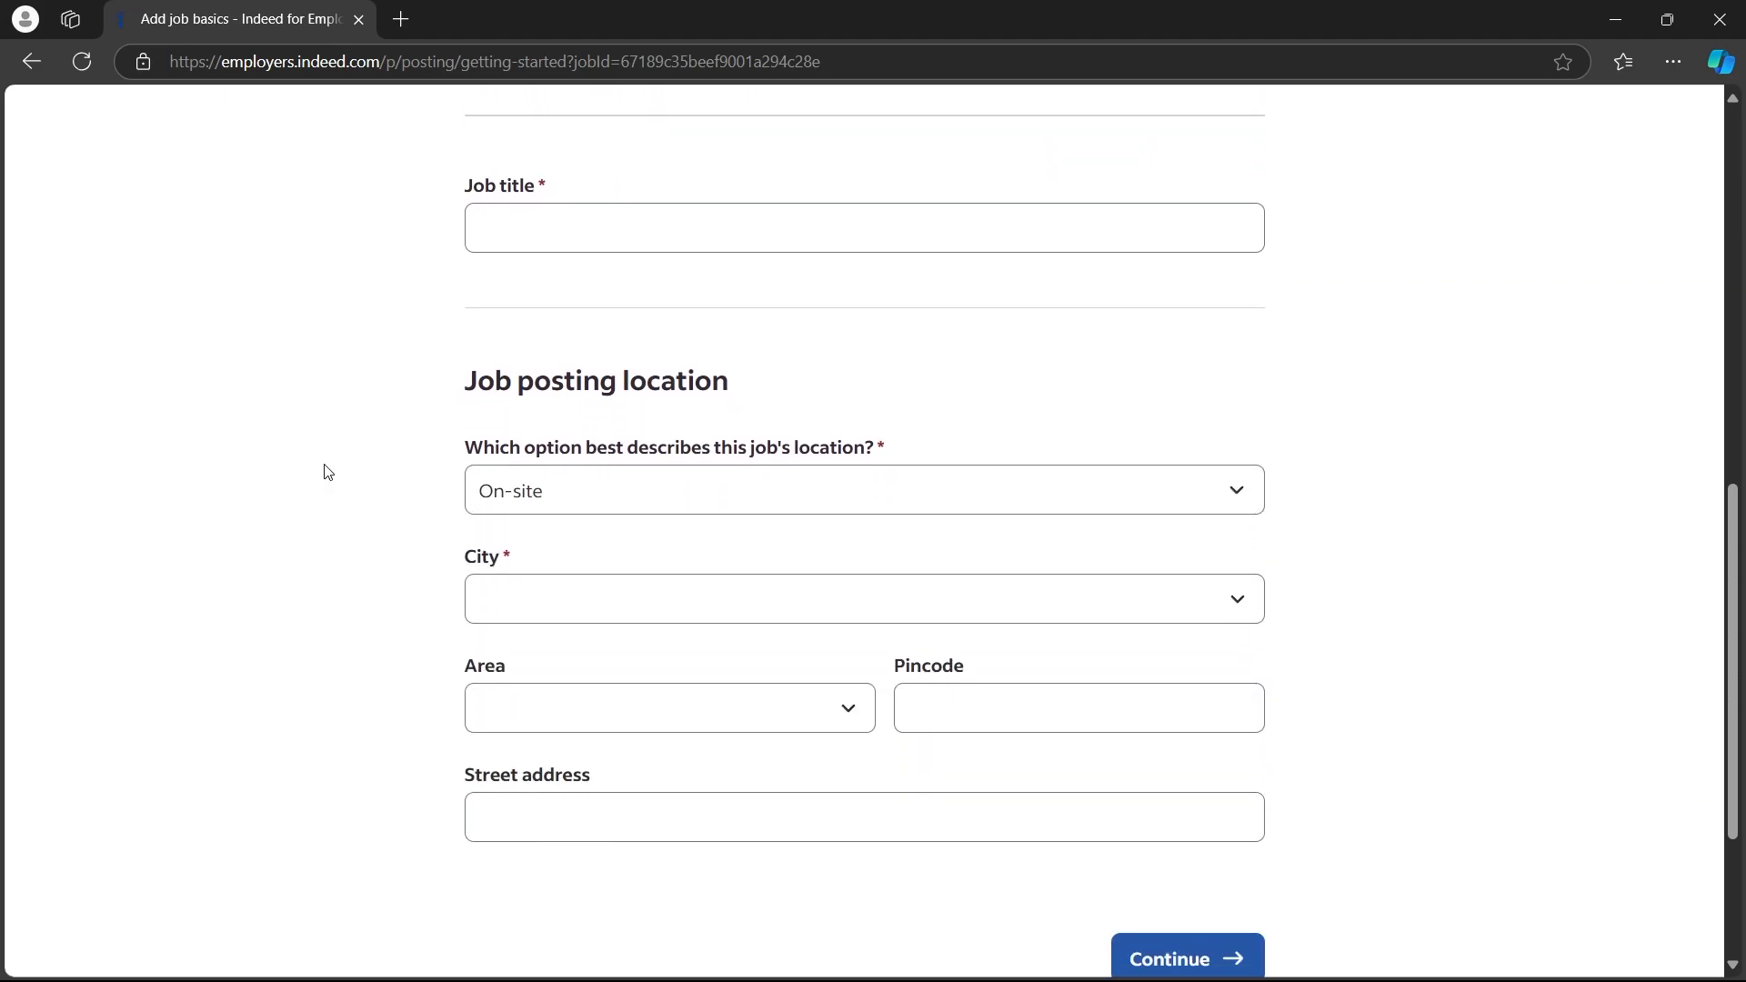
{"action": "left_click", "coordinate": [570, 205]}
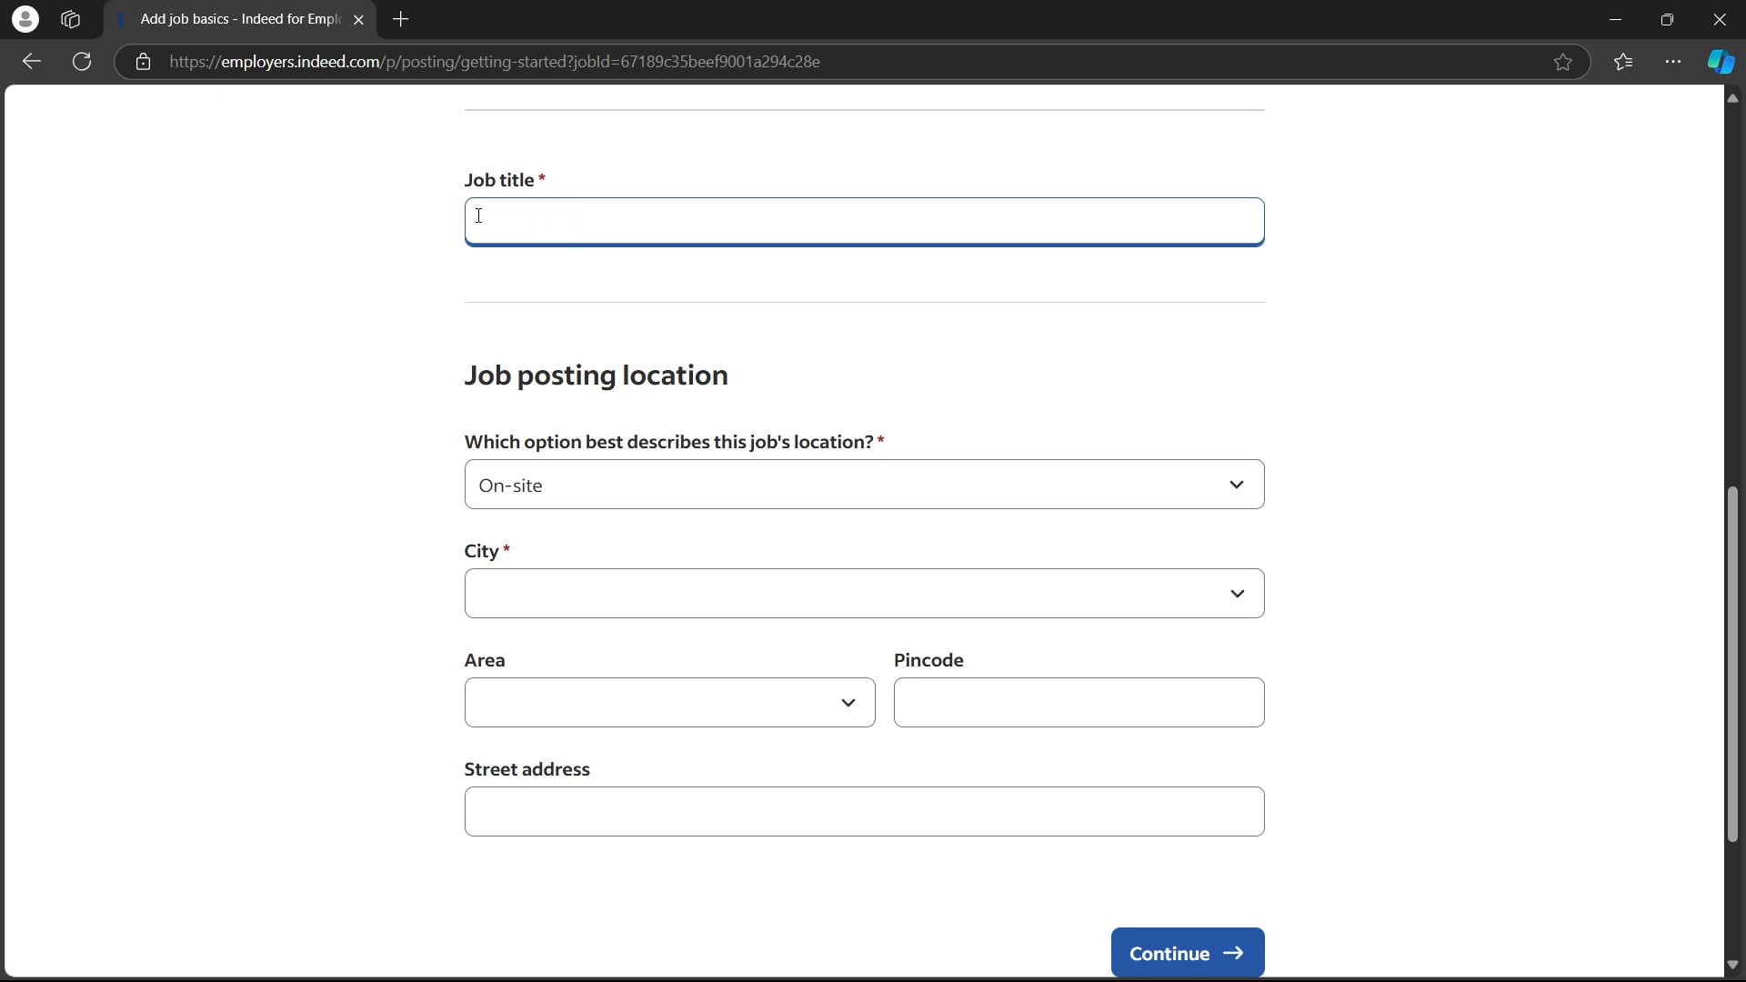
{"action": "type", "text": "Video"}
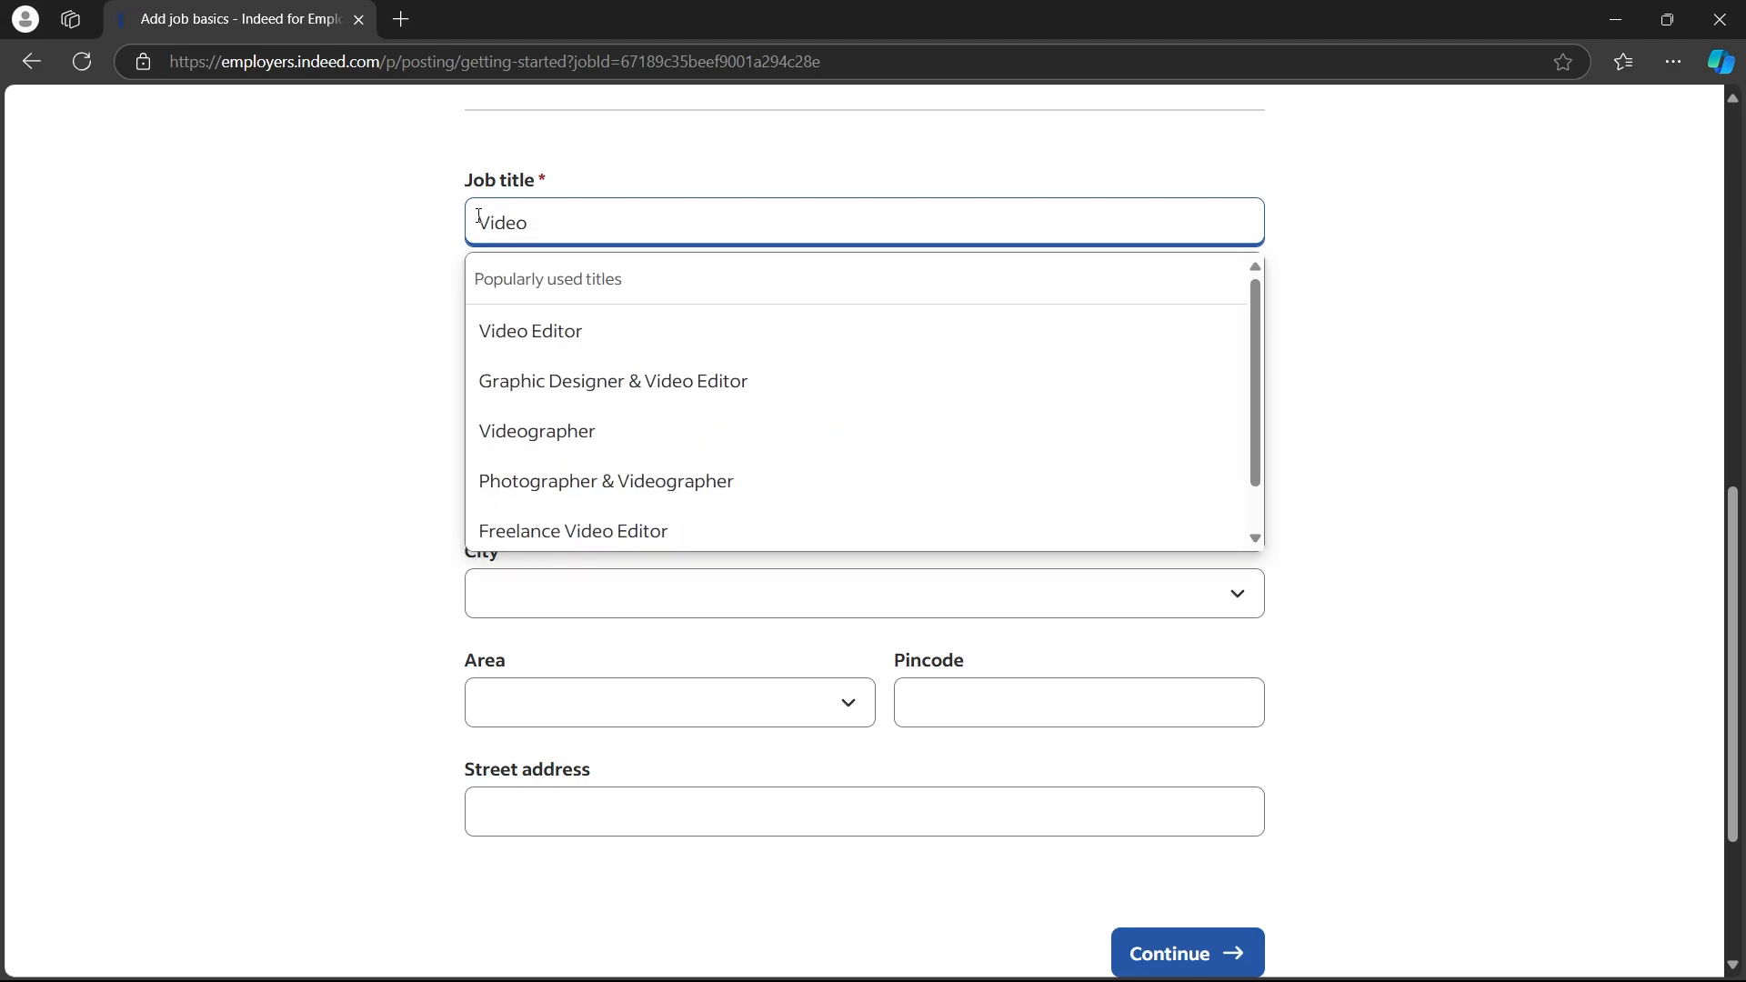
{"action": "left_click", "coordinate": [608, 327]}
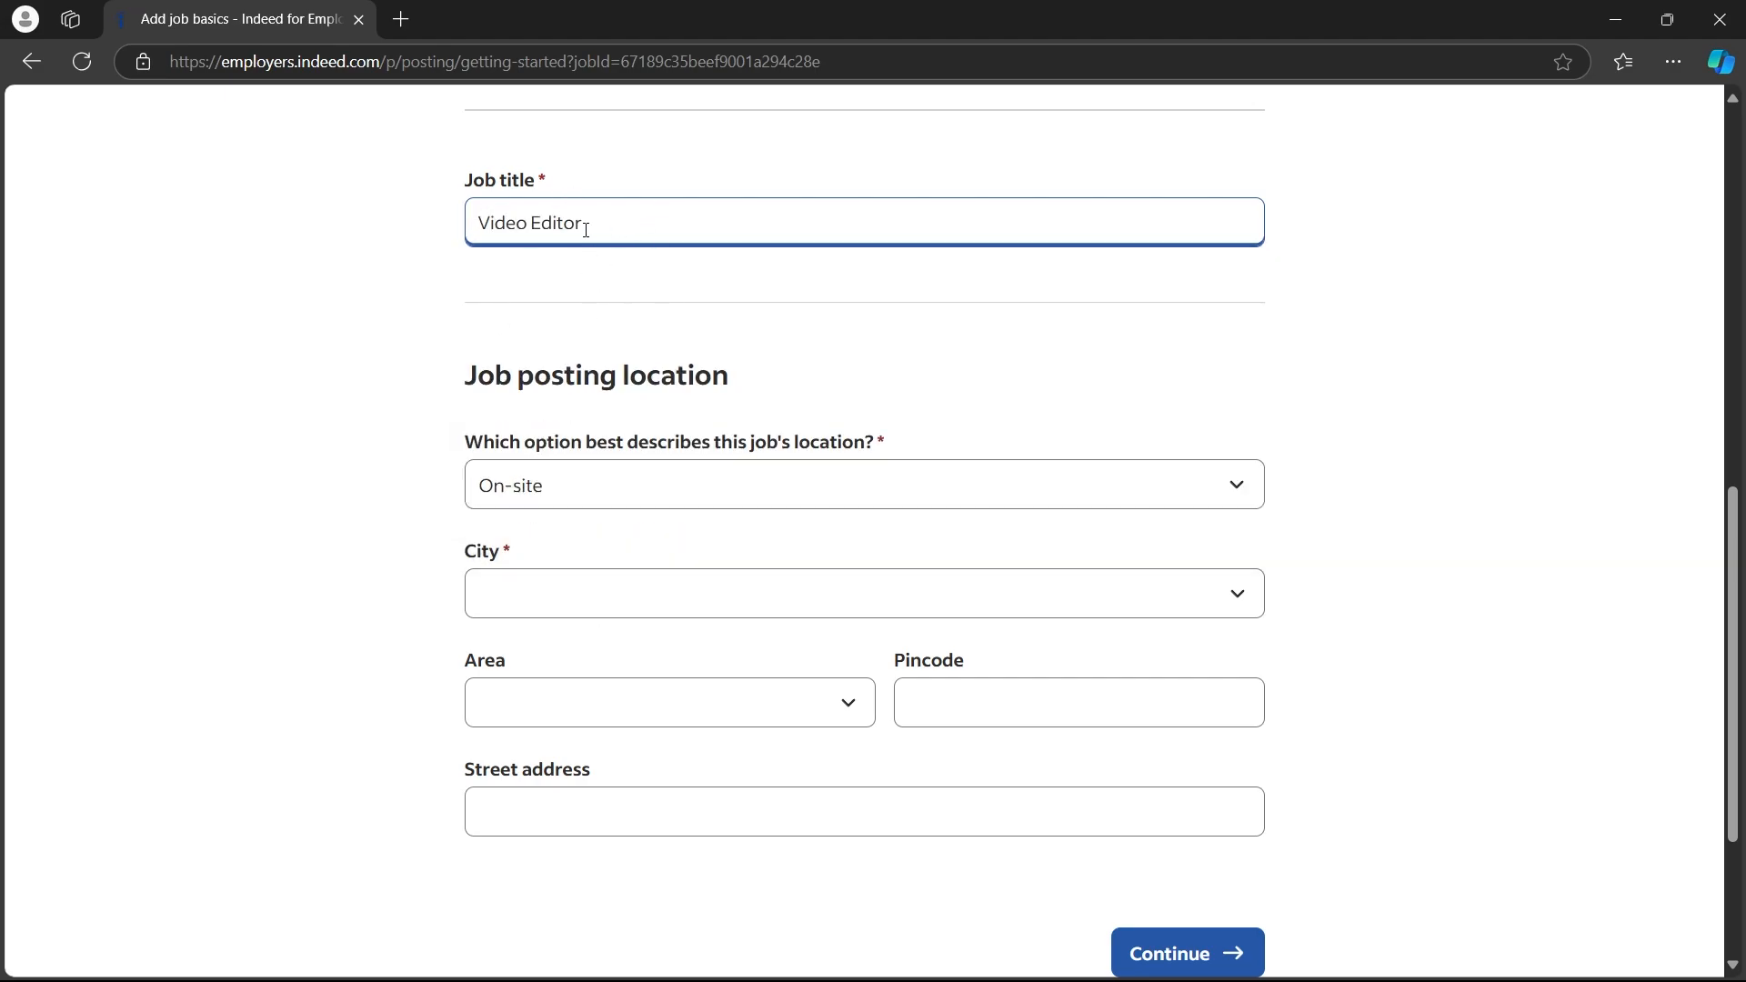
Set the job posting location type to Remote
{"action": "scroll", "coordinate": [359, 403], "scroll_direction": "down", "scroll_amount": 2}
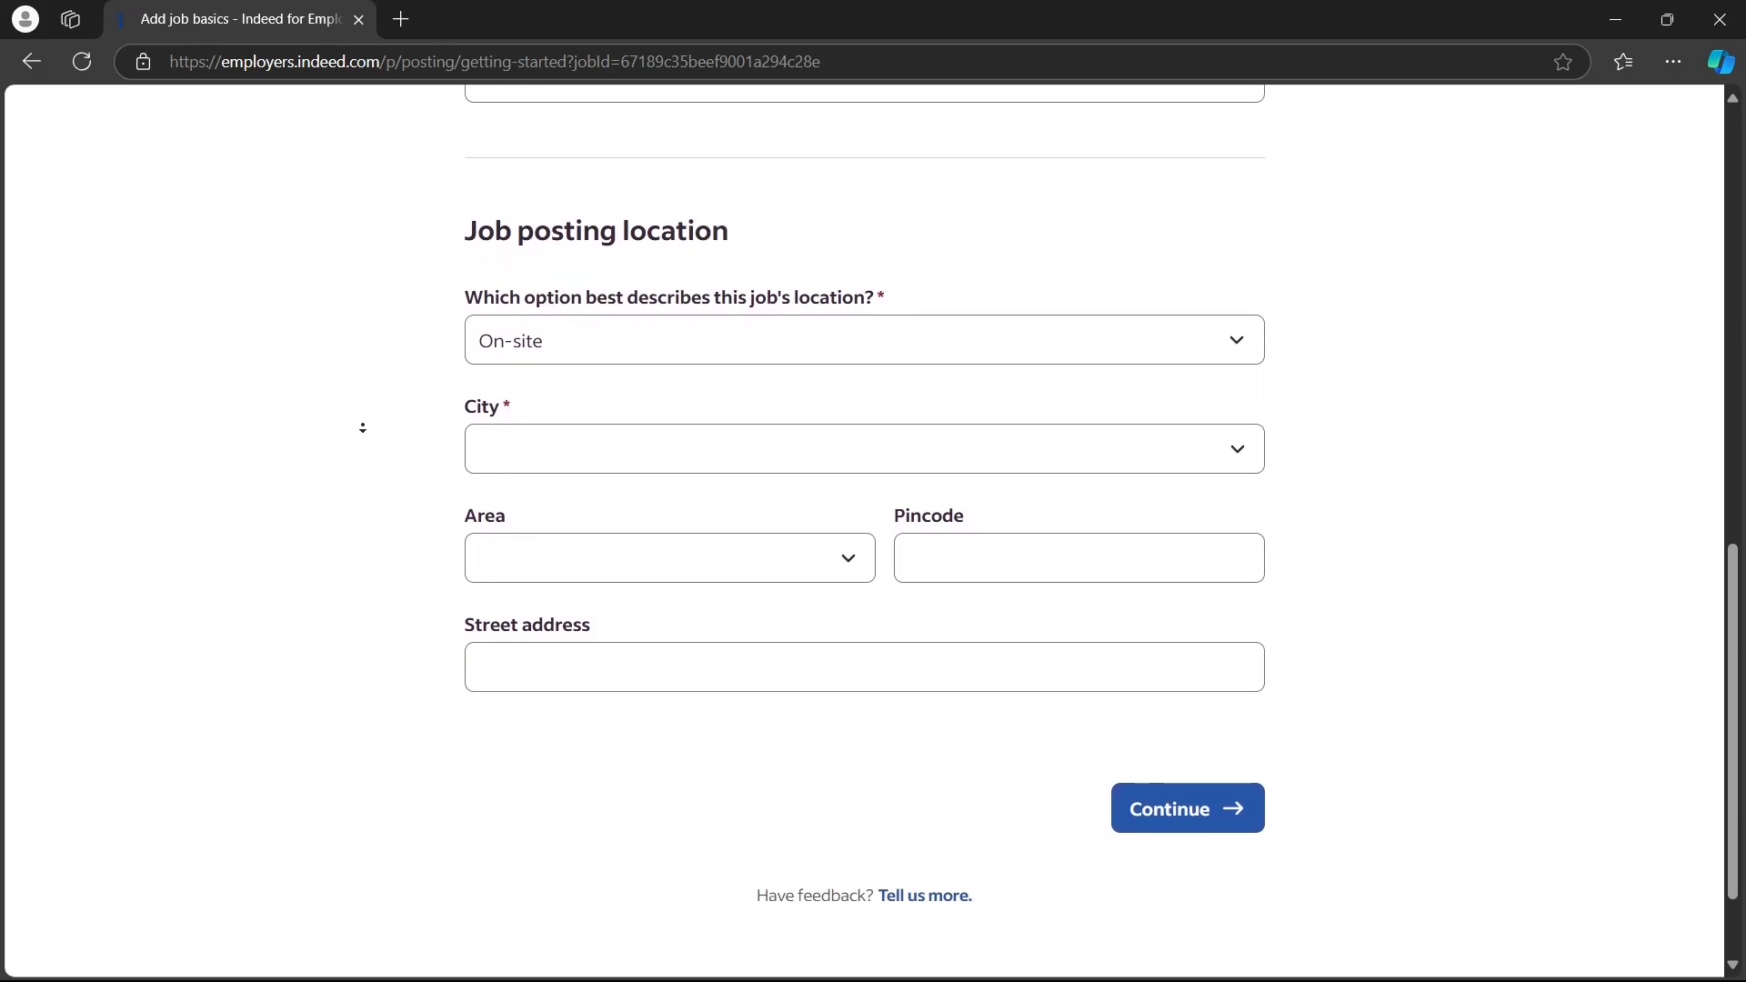
{"action": "left_click_drag", "start_coordinate": [446, 136], "coordinate": [779, 186]}
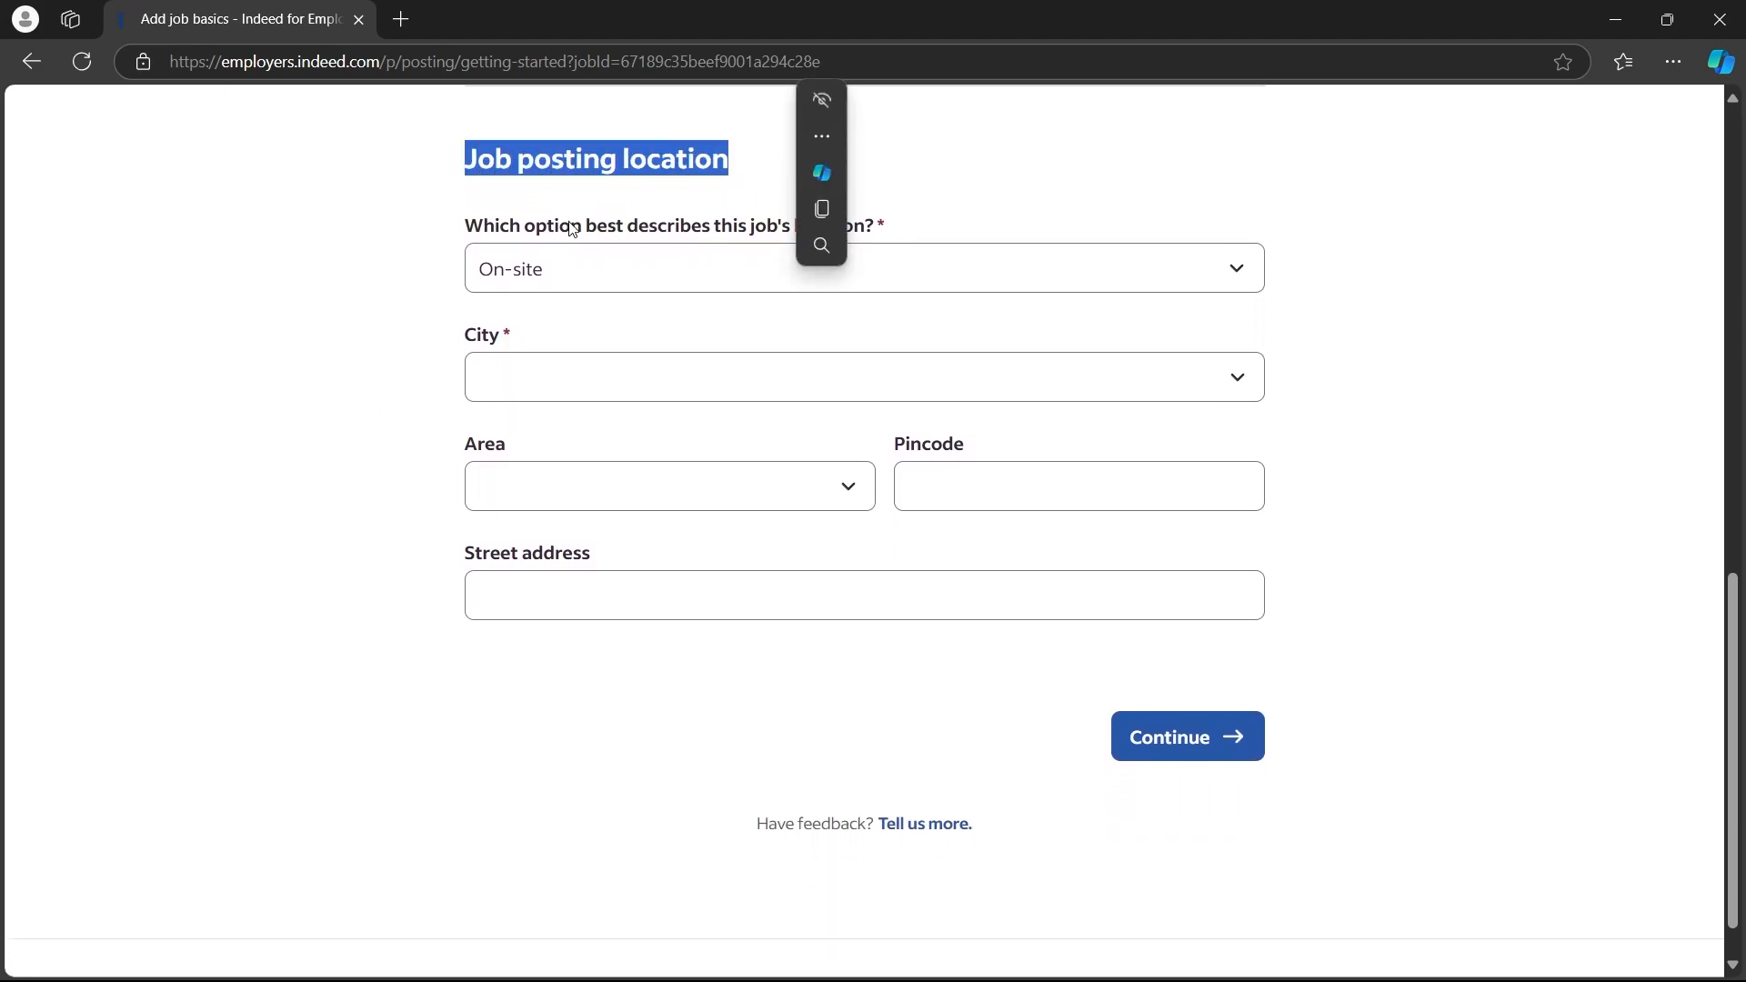
{"action": "left_click_drag", "start_coordinate": [467, 229], "coordinate": [887, 231]}
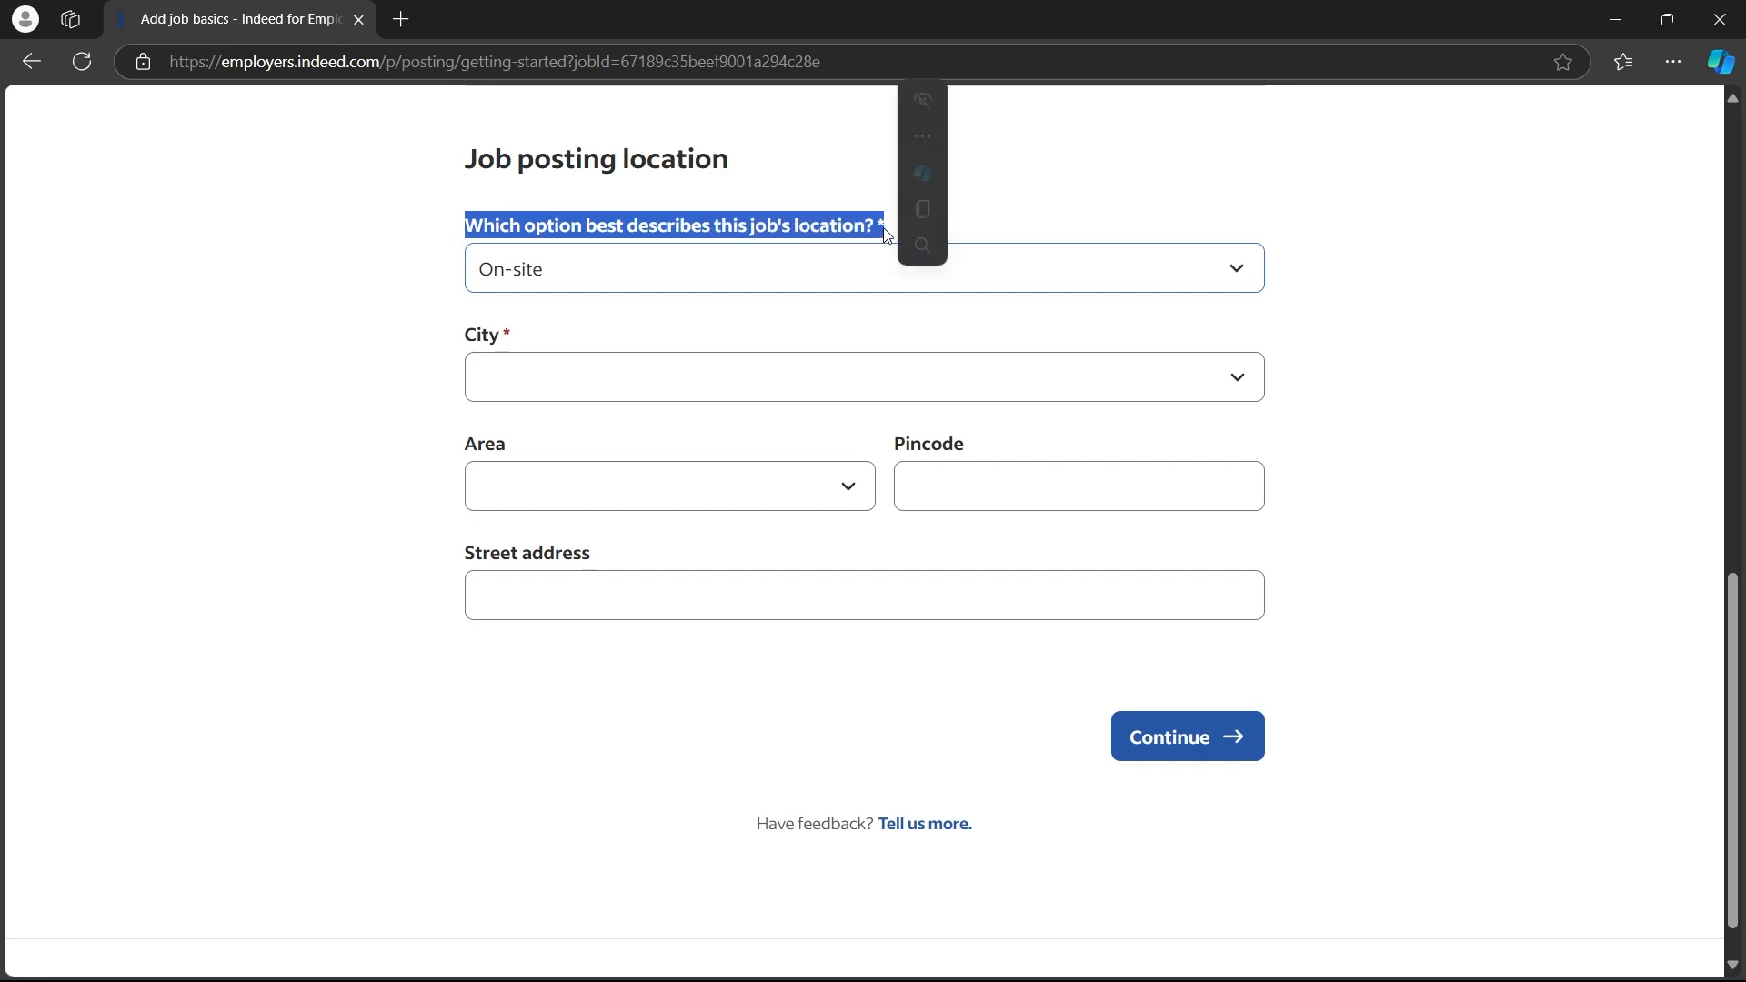
{"action": "left_click", "coordinate": [747, 273]}
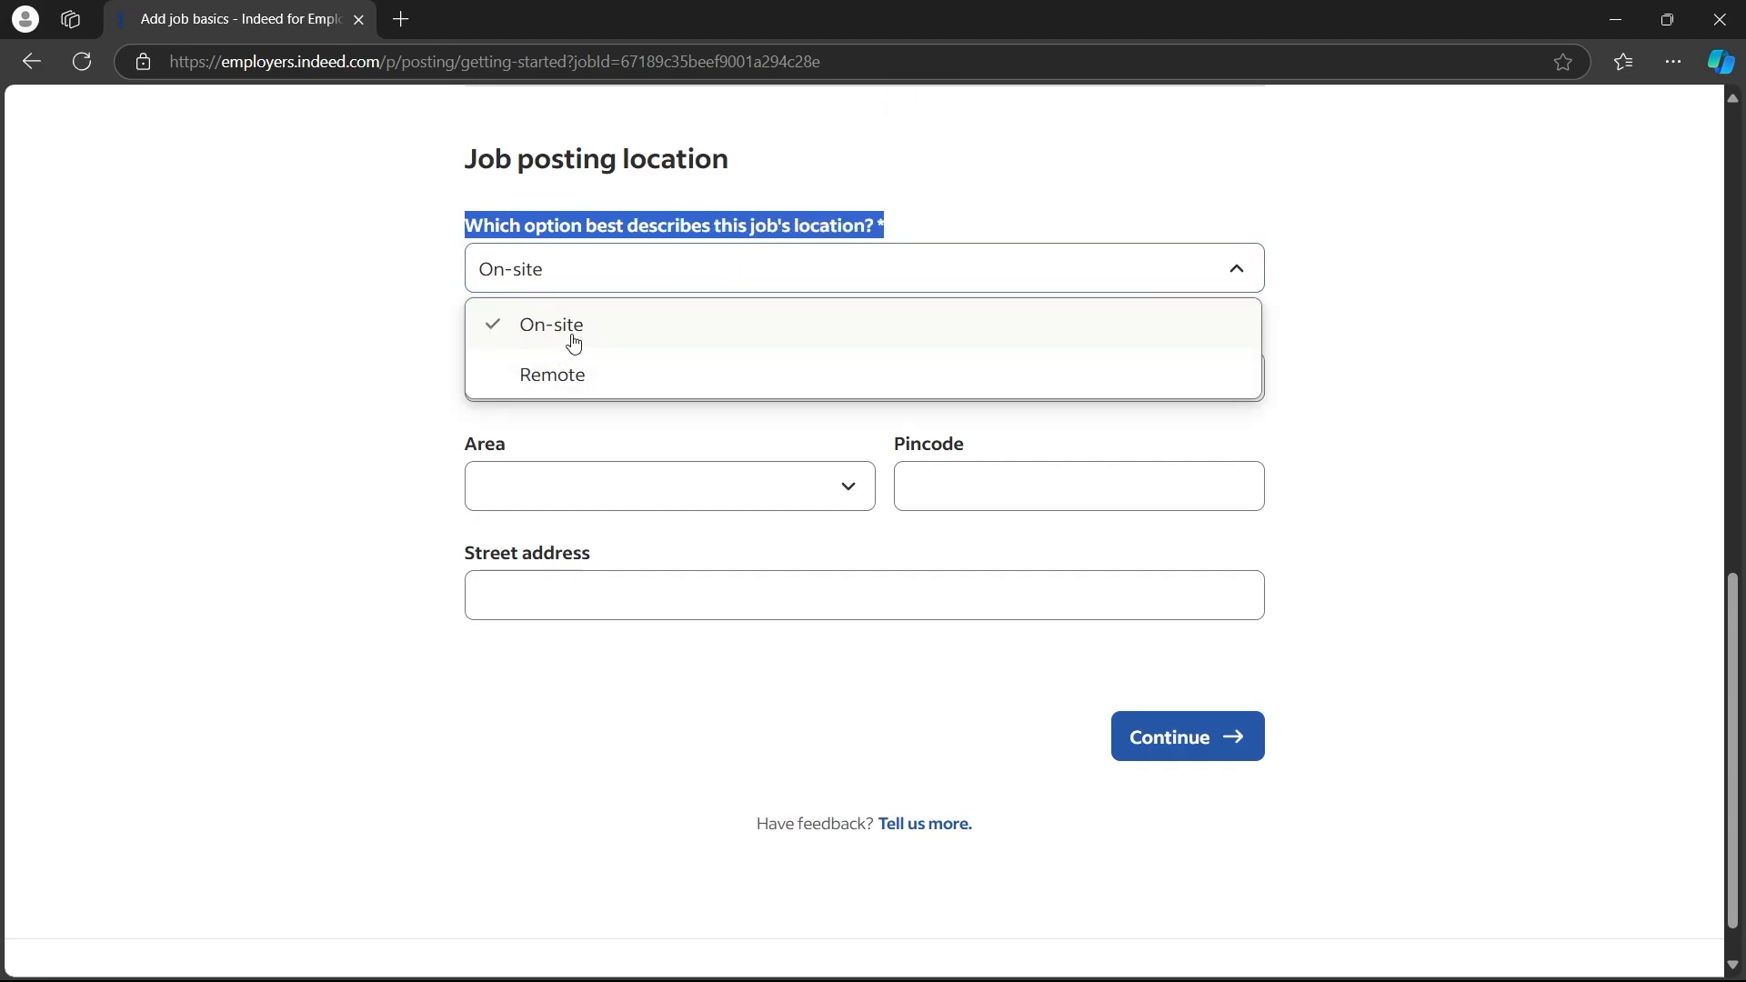
{"action": "left_click", "coordinate": [583, 383]}
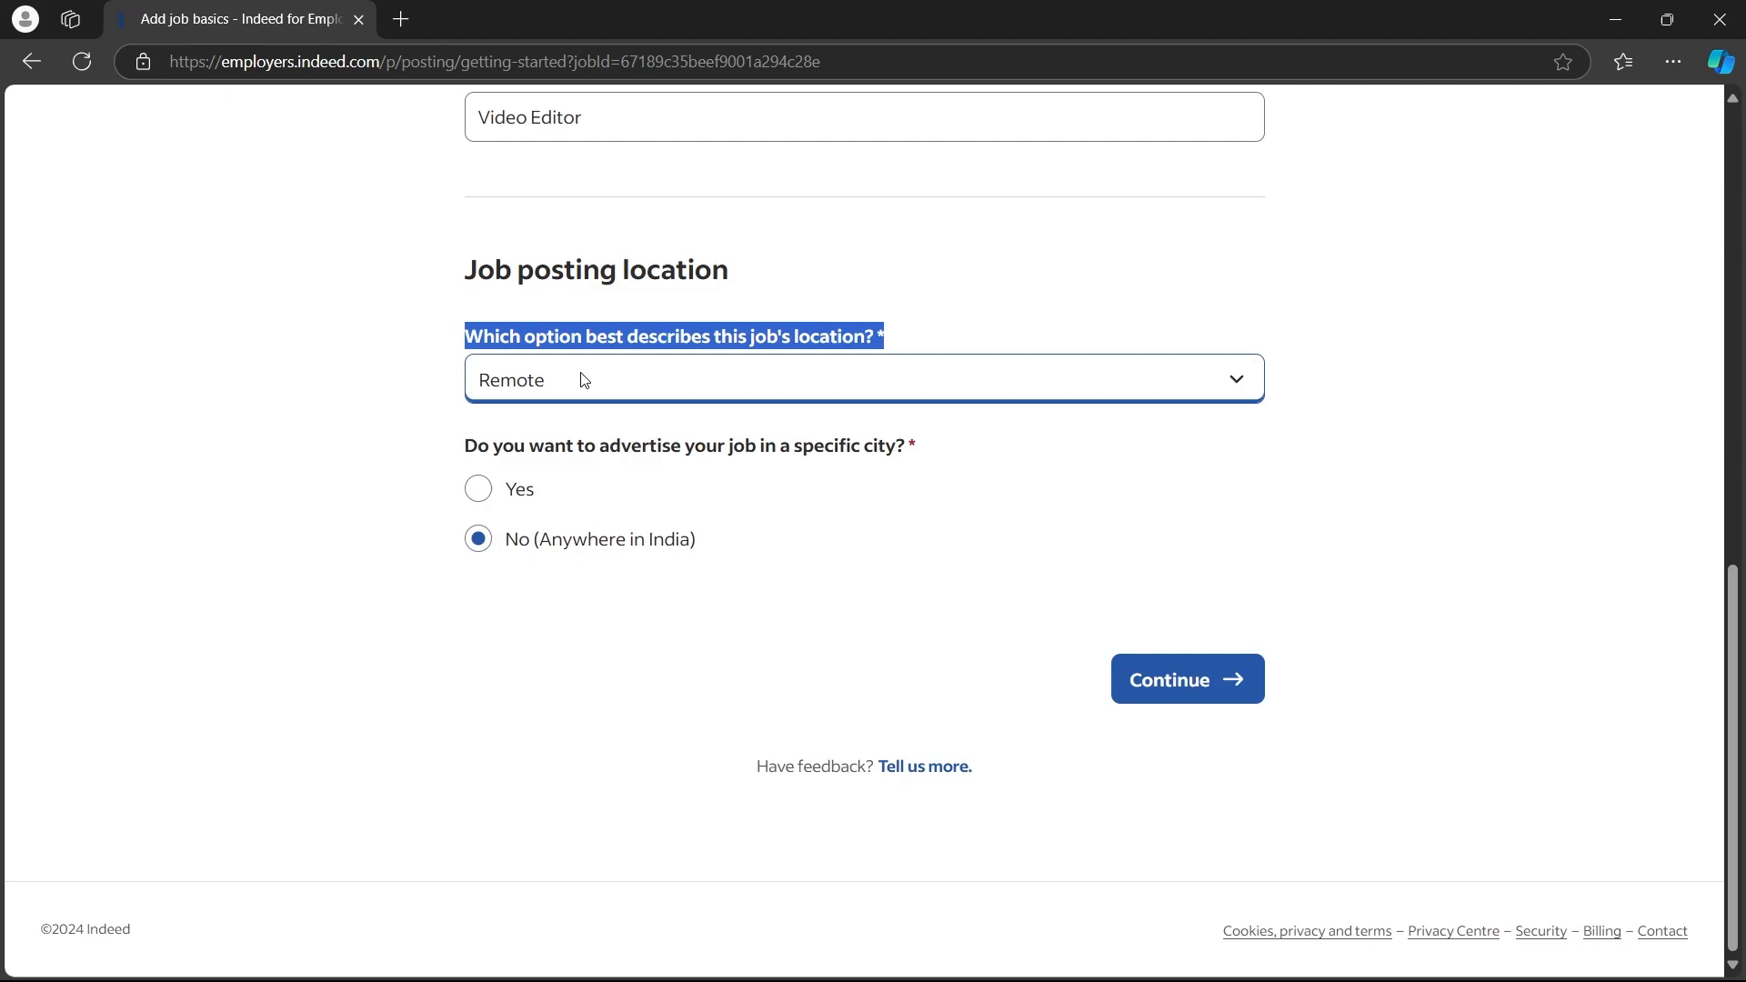
{"action": "left_click", "coordinate": [609, 376]}
{"action": "left_click", "coordinate": [373, 406]}
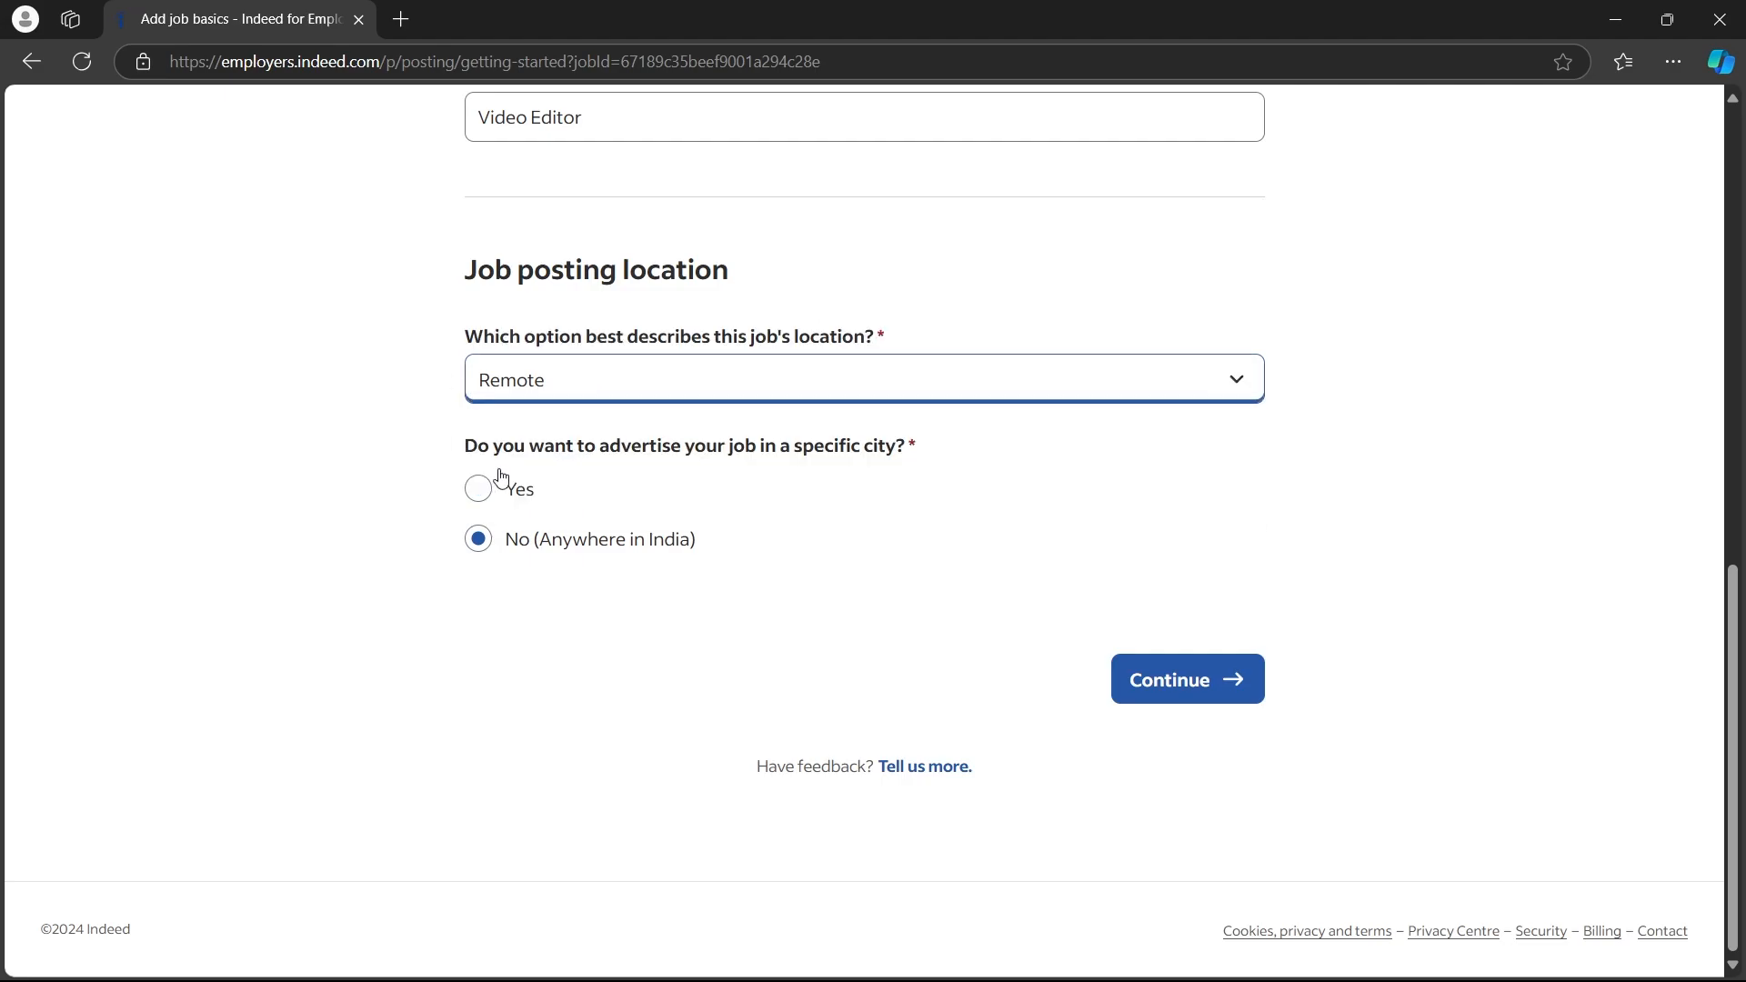
{"action": "left_click_drag", "start_coordinate": [466, 448], "coordinate": [924, 460]}
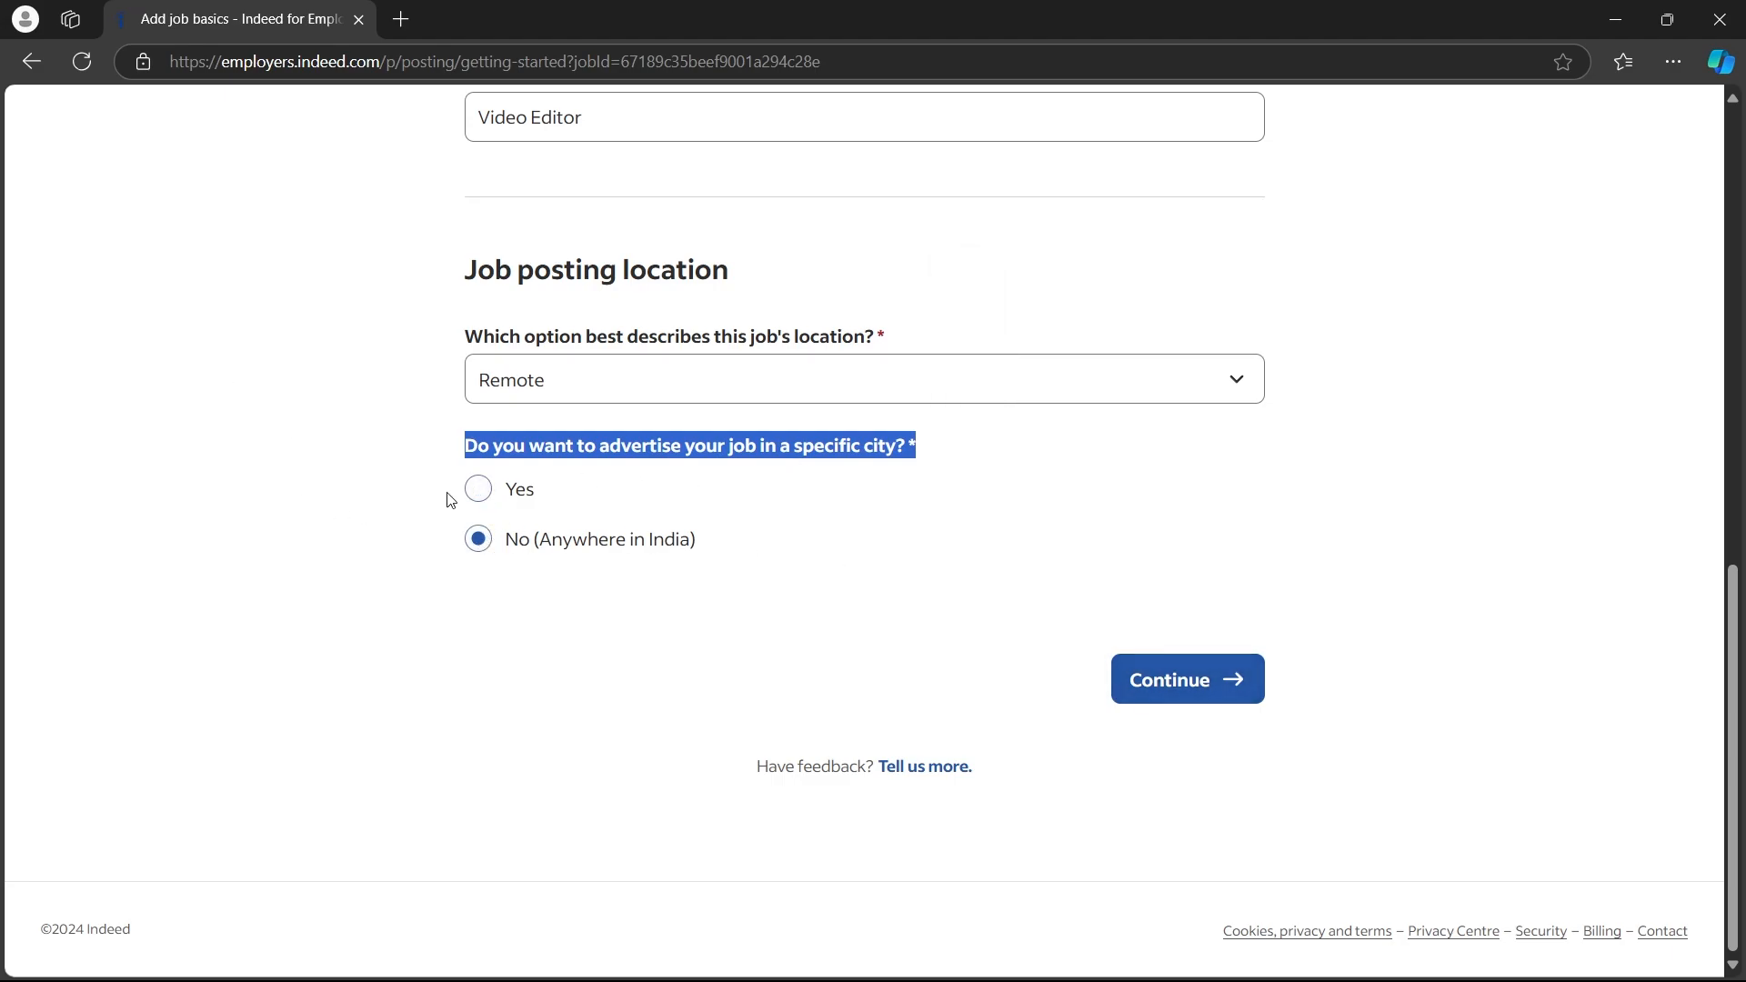
{"action": "left_click", "coordinate": [478, 492]}
{"action": "left_click", "coordinate": [646, 618]}
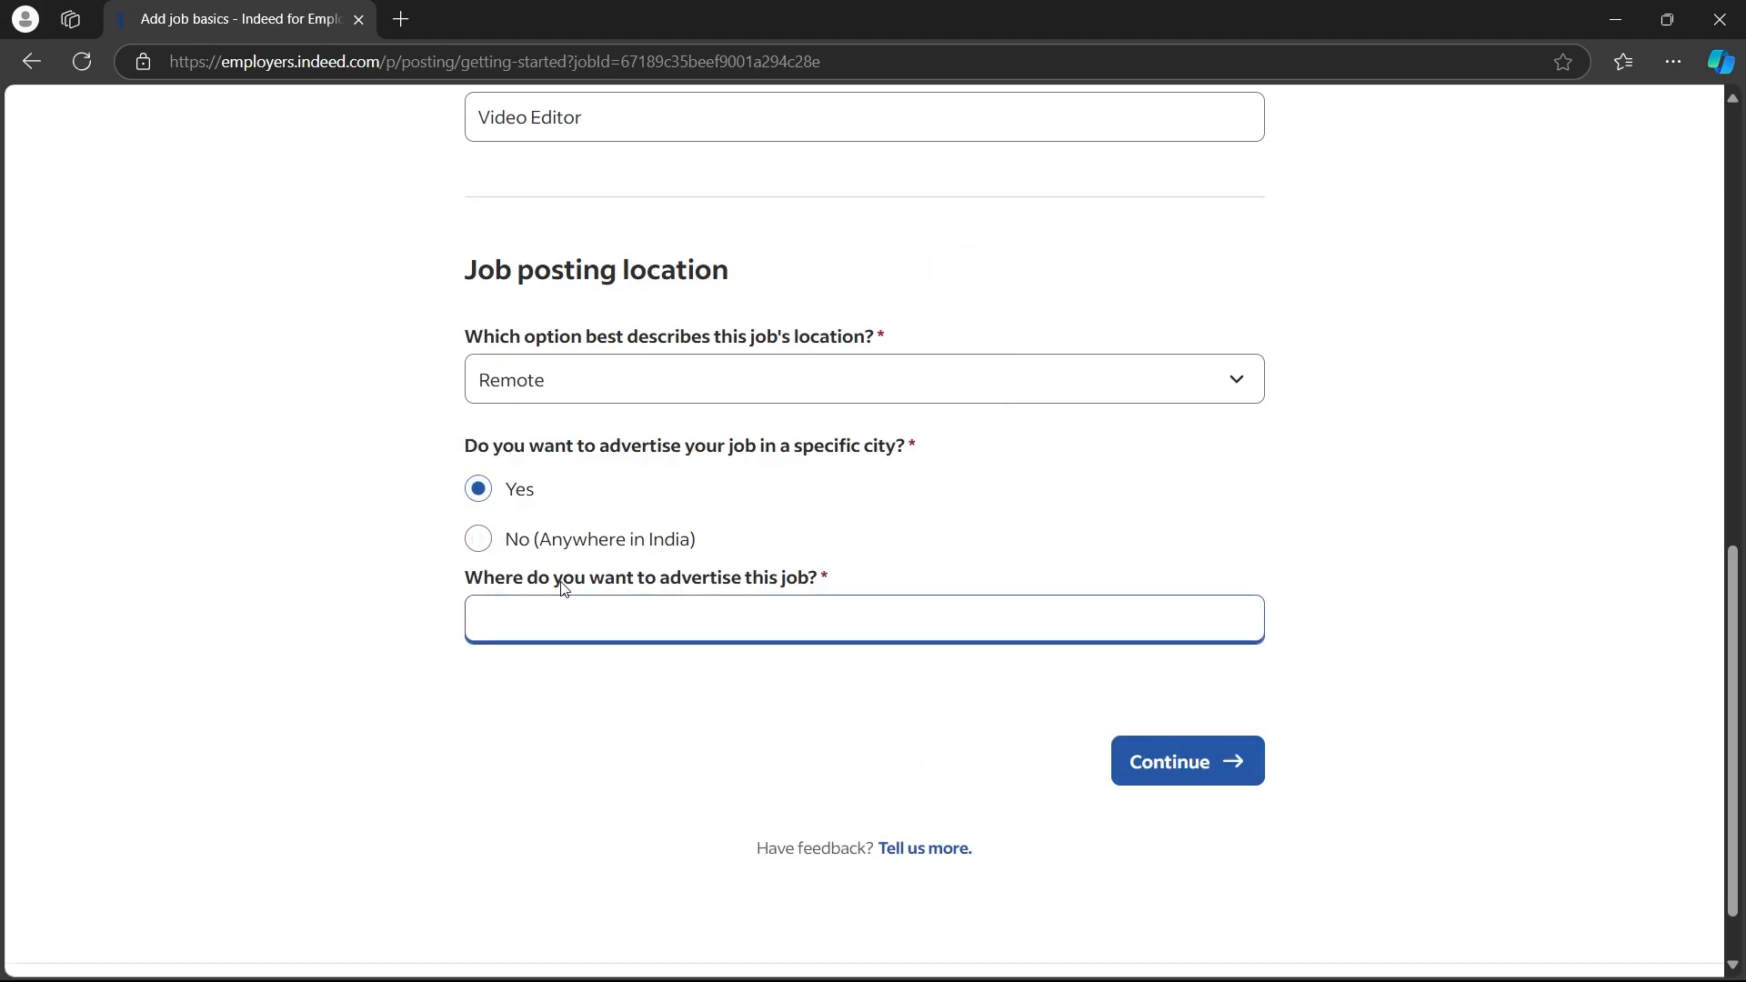
{"action": "type", "text": "texas"}
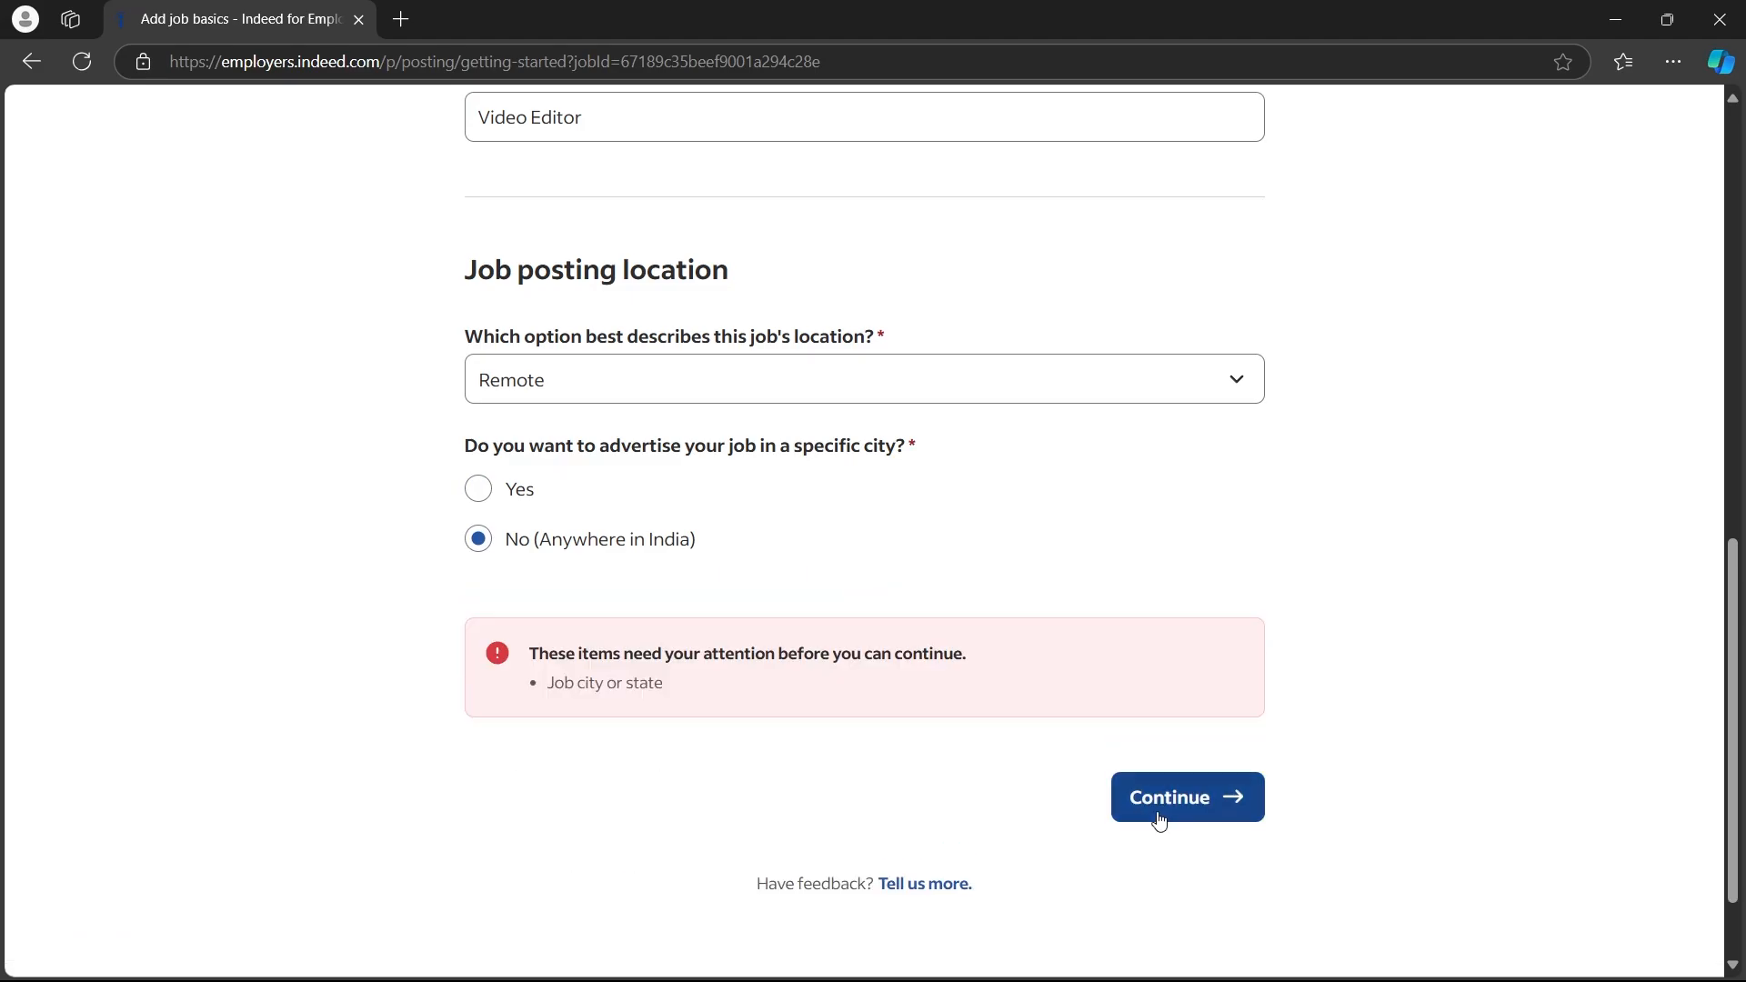
Choose to advertise the job anywhere in India rather than in a specific city, and continue to the job details
{"action": "left_click", "coordinate": [1159, 820]}
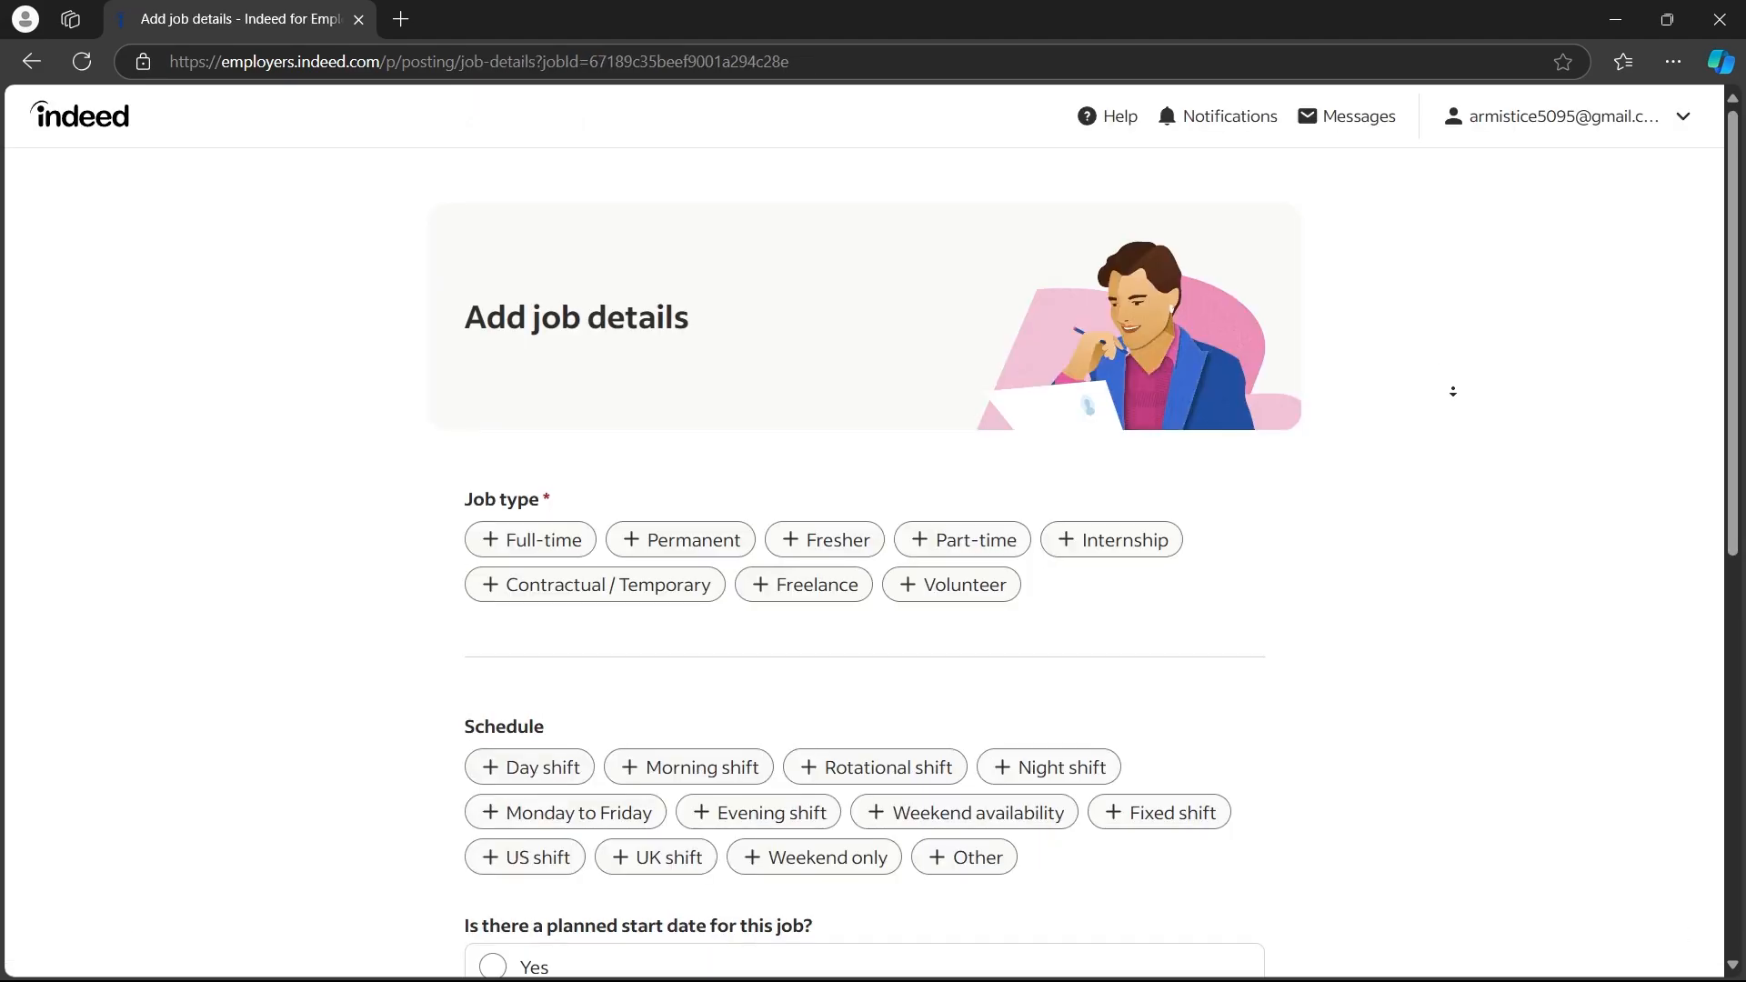
Set the job type to Freelance in the job details
{"action": "scroll", "coordinate": [1455, 391], "scroll_direction": "down", "scroll_amount": 4}
{"action": "scroll", "coordinate": [1466, 409], "scroll_direction": "down", "scroll_amount": 1}
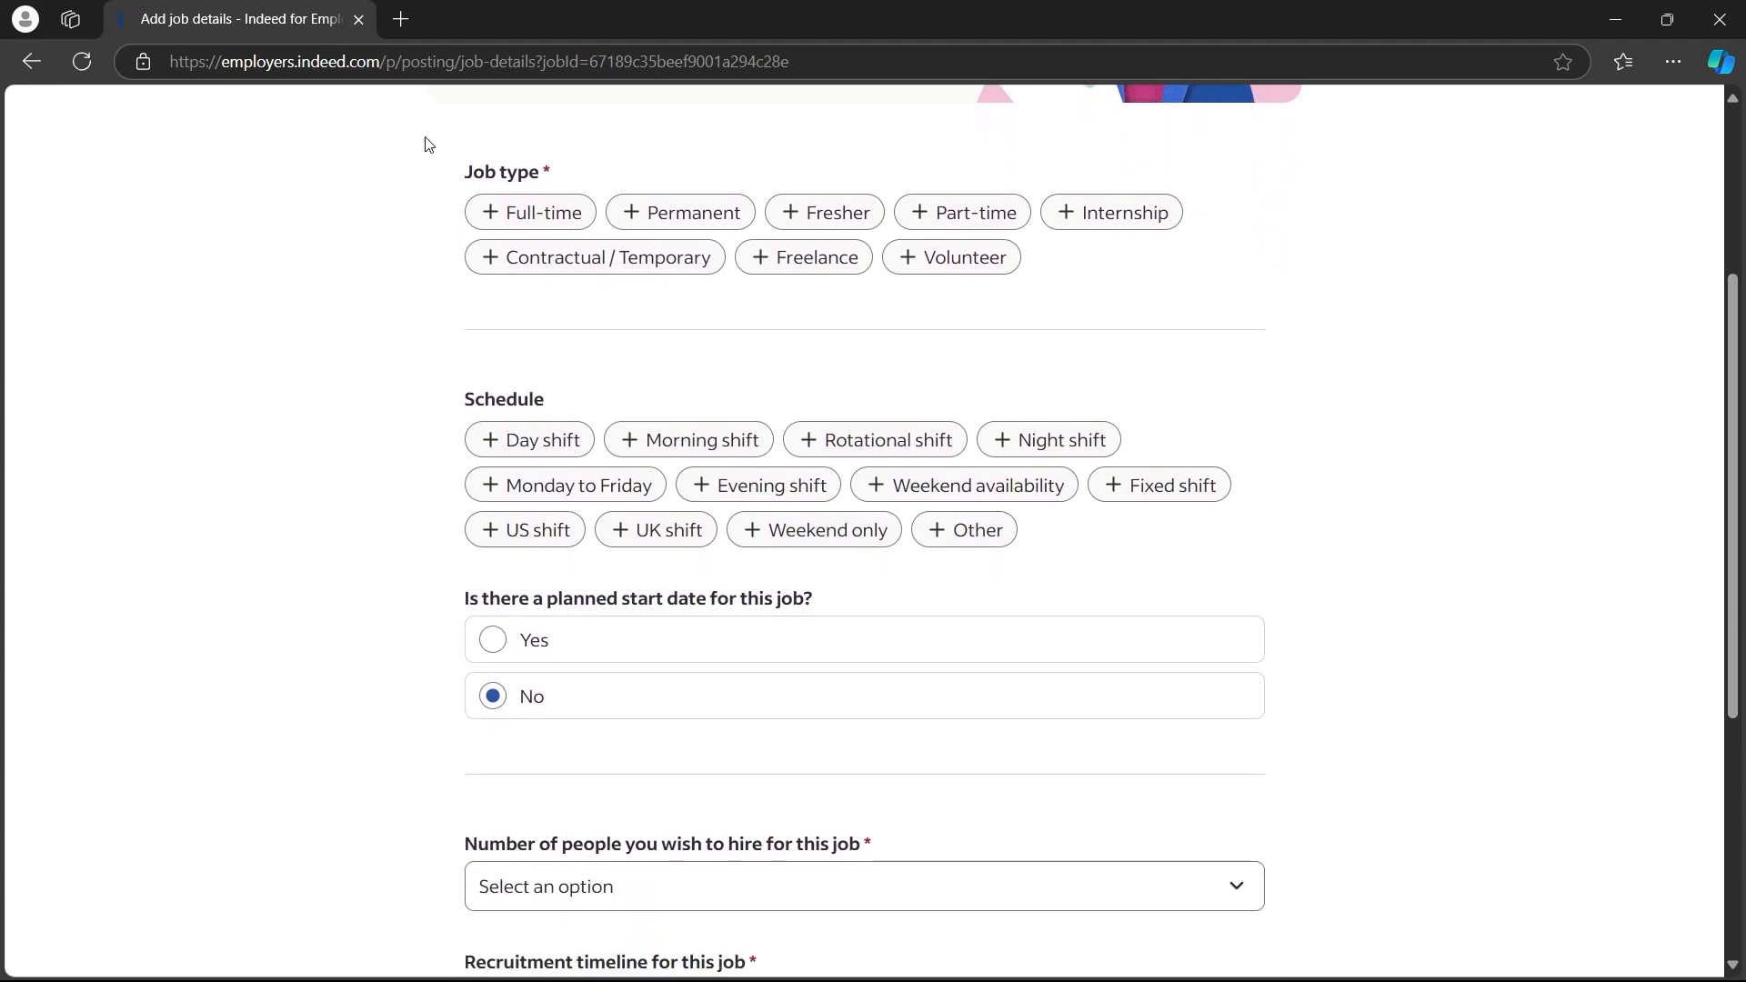
{"action": "left_click_drag", "start_coordinate": [459, 173], "coordinate": [555, 175]}
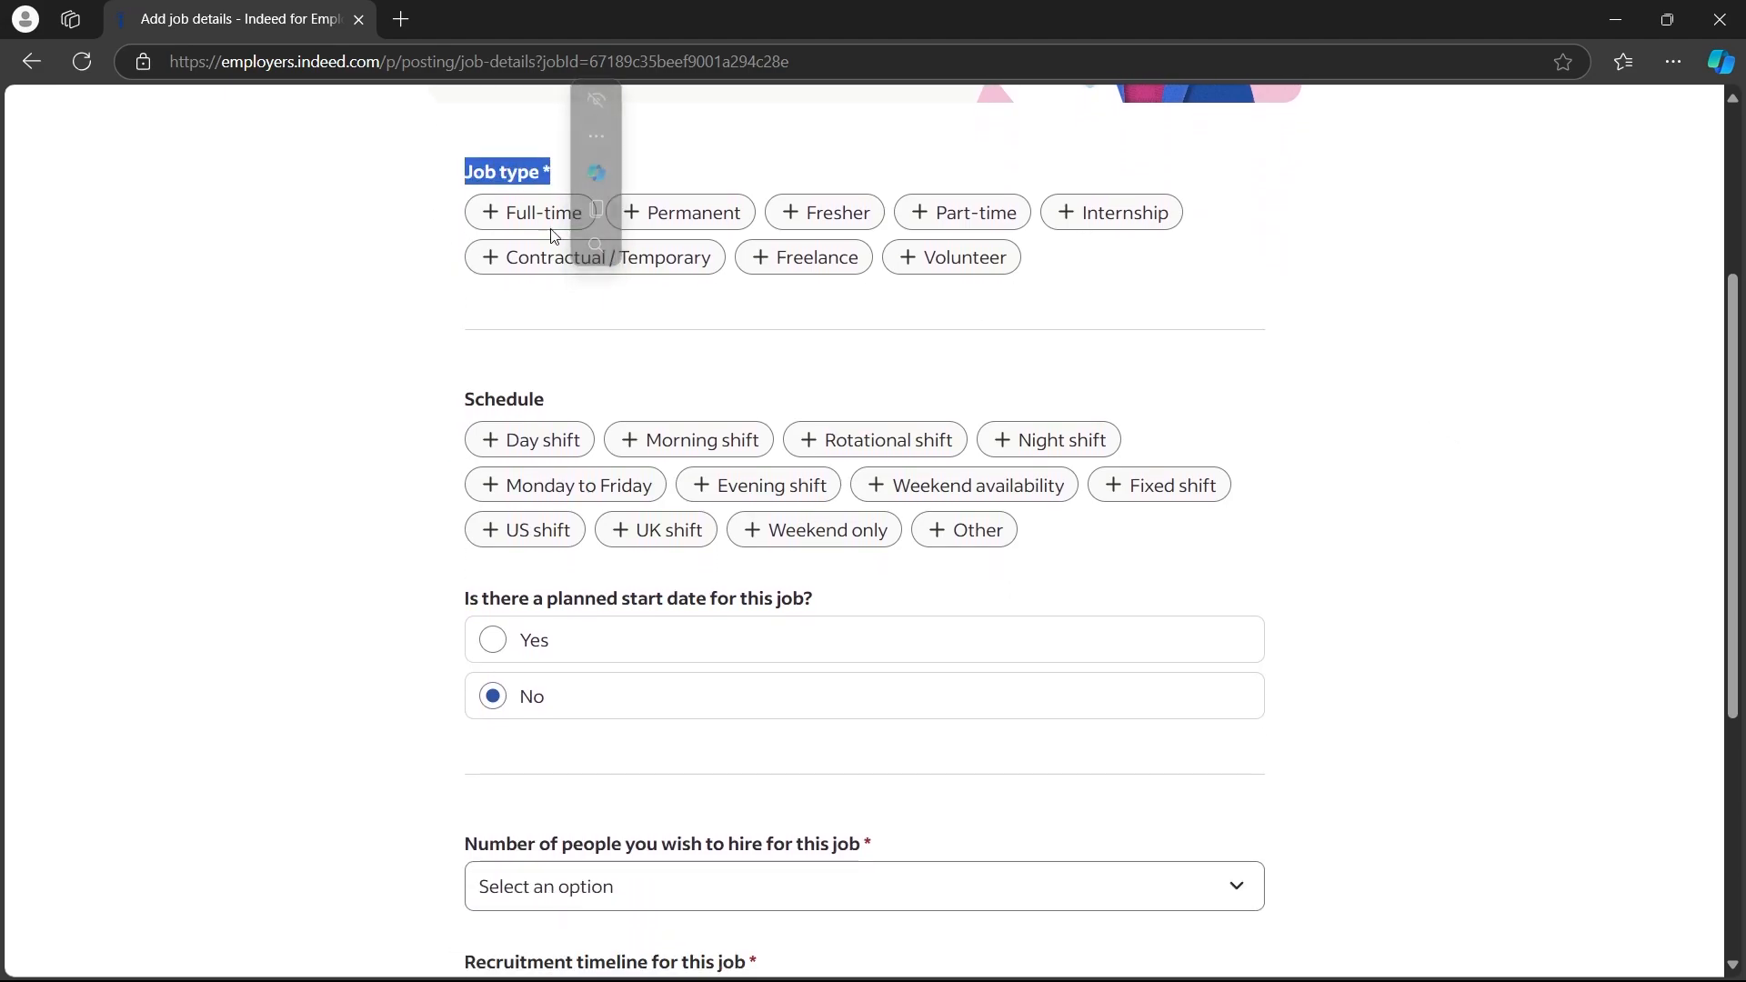
{"action": "left_click", "coordinate": [397, 265]}
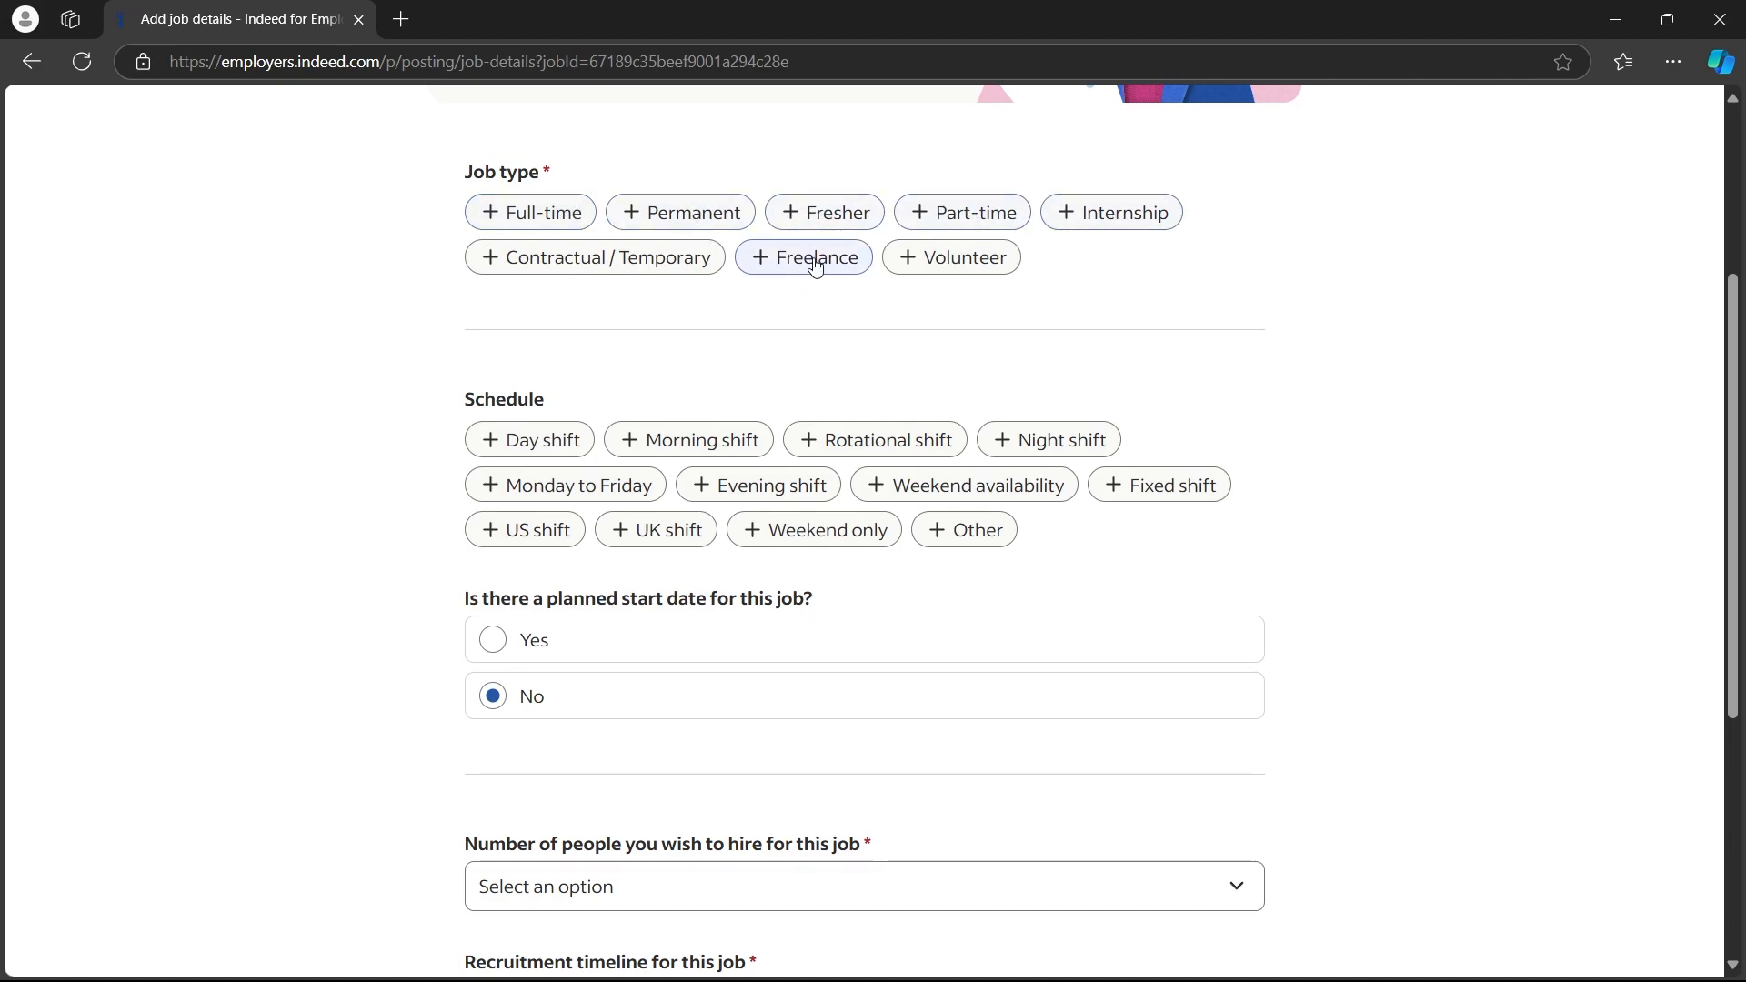
{"action": "left_click", "coordinate": [768, 257]}
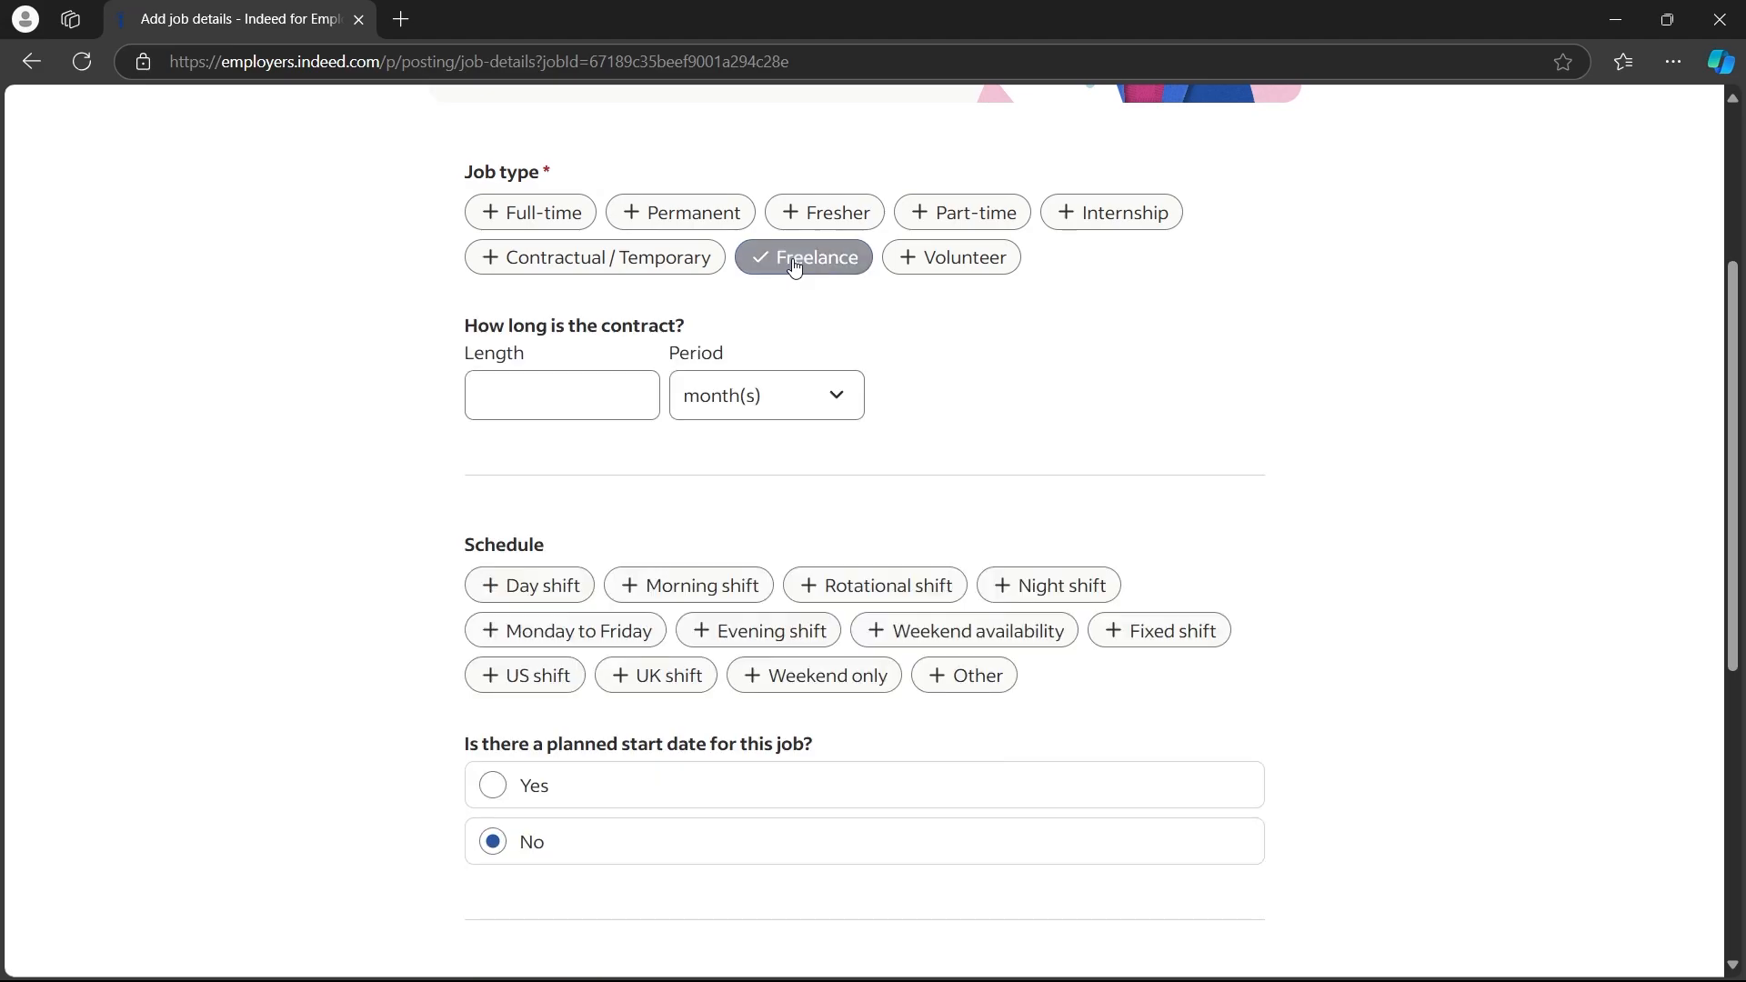
Set the freelance contract length to 5 with the period in month(s)
{"action": "left_click", "coordinate": [518, 401]}
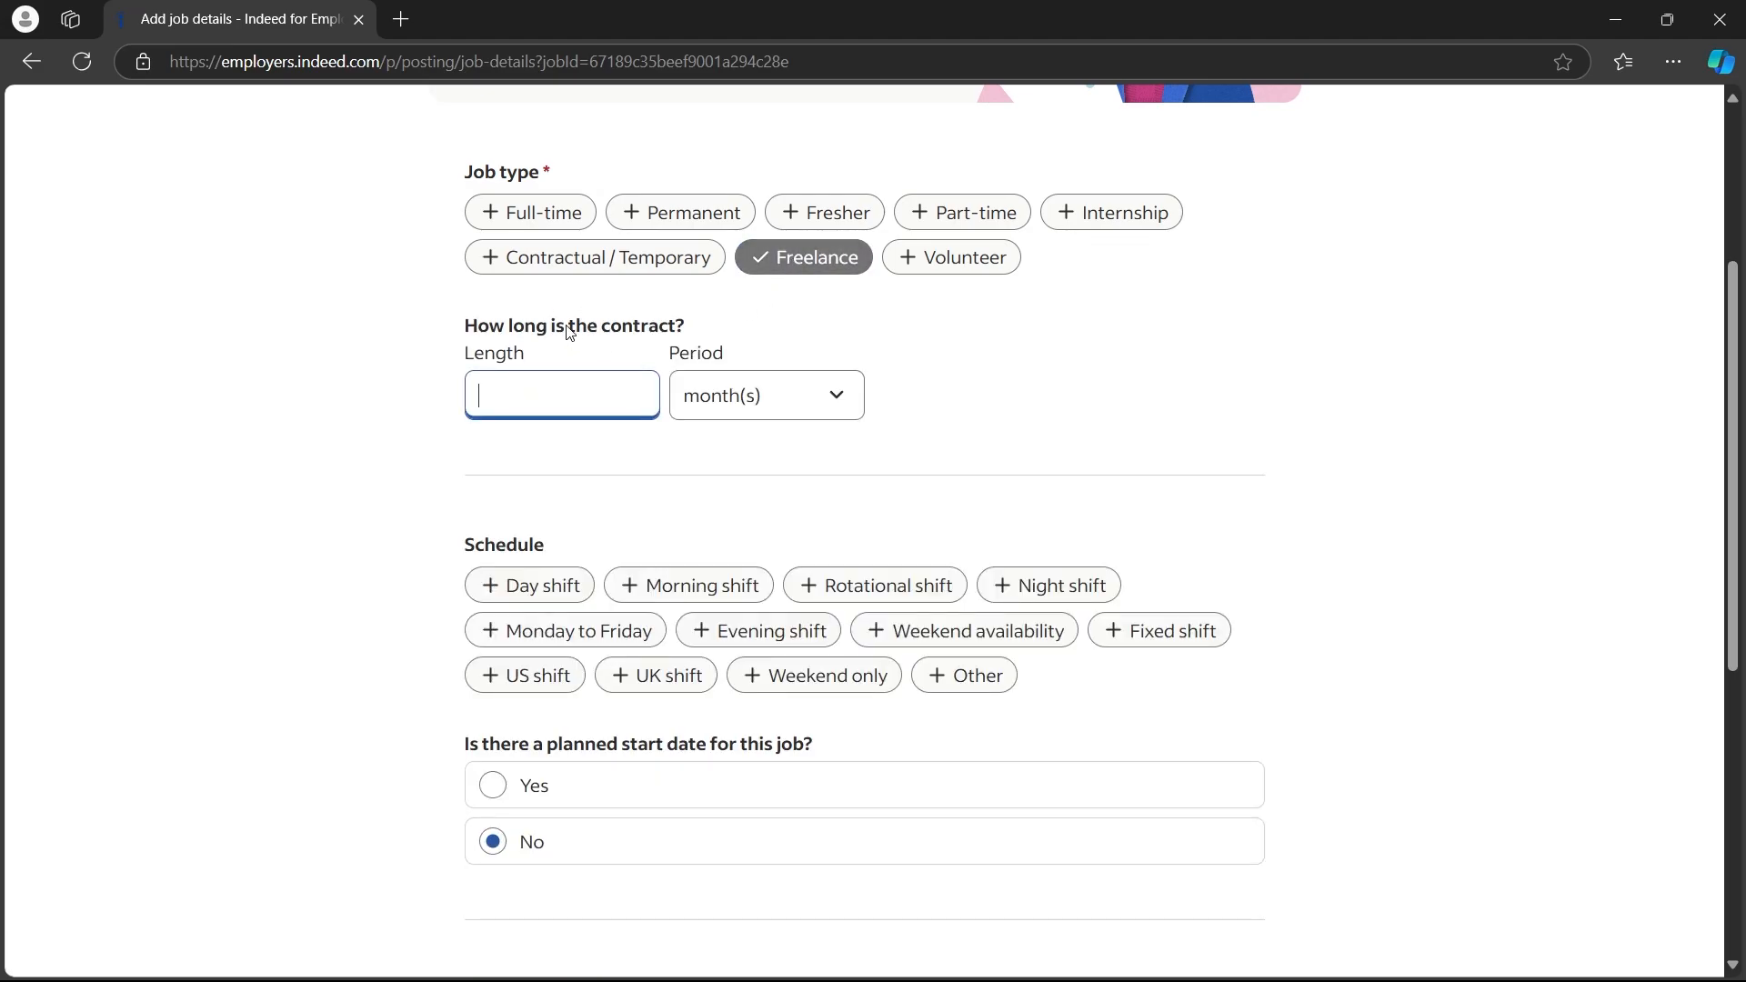
{"action": "type", "text": "5"}
{"action": "left_click", "coordinate": [816, 404]}
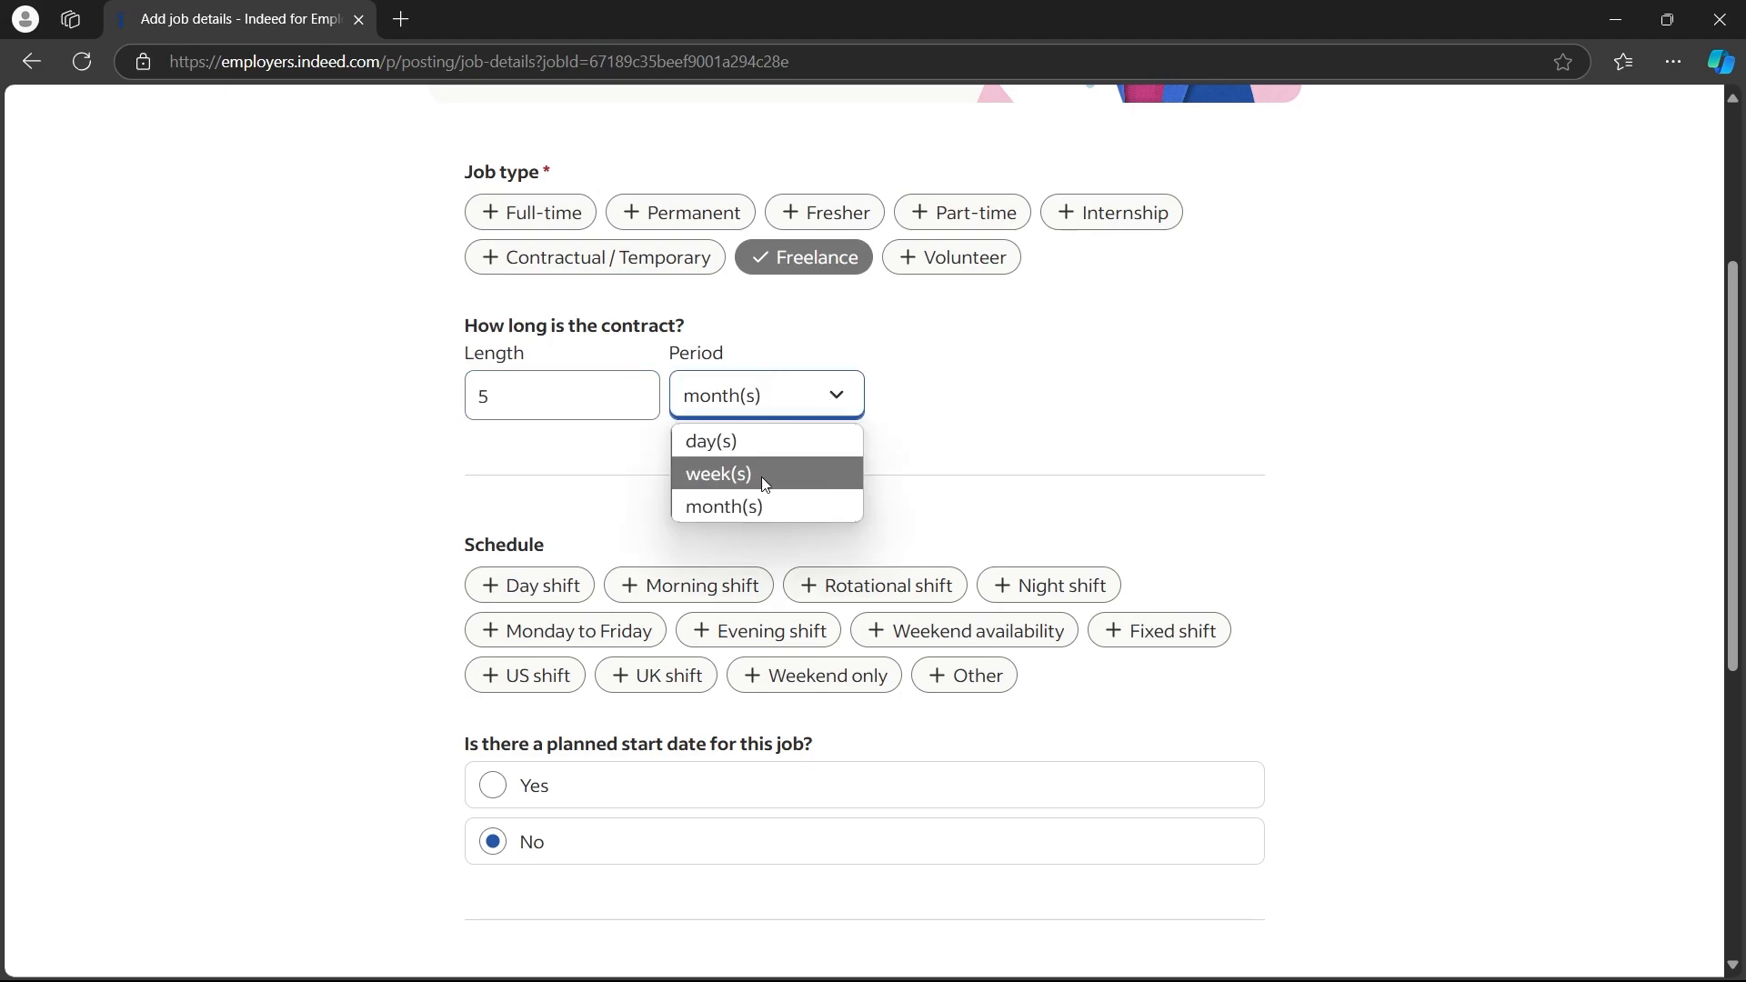
{"action": "left_click", "coordinate": [793, 514]}
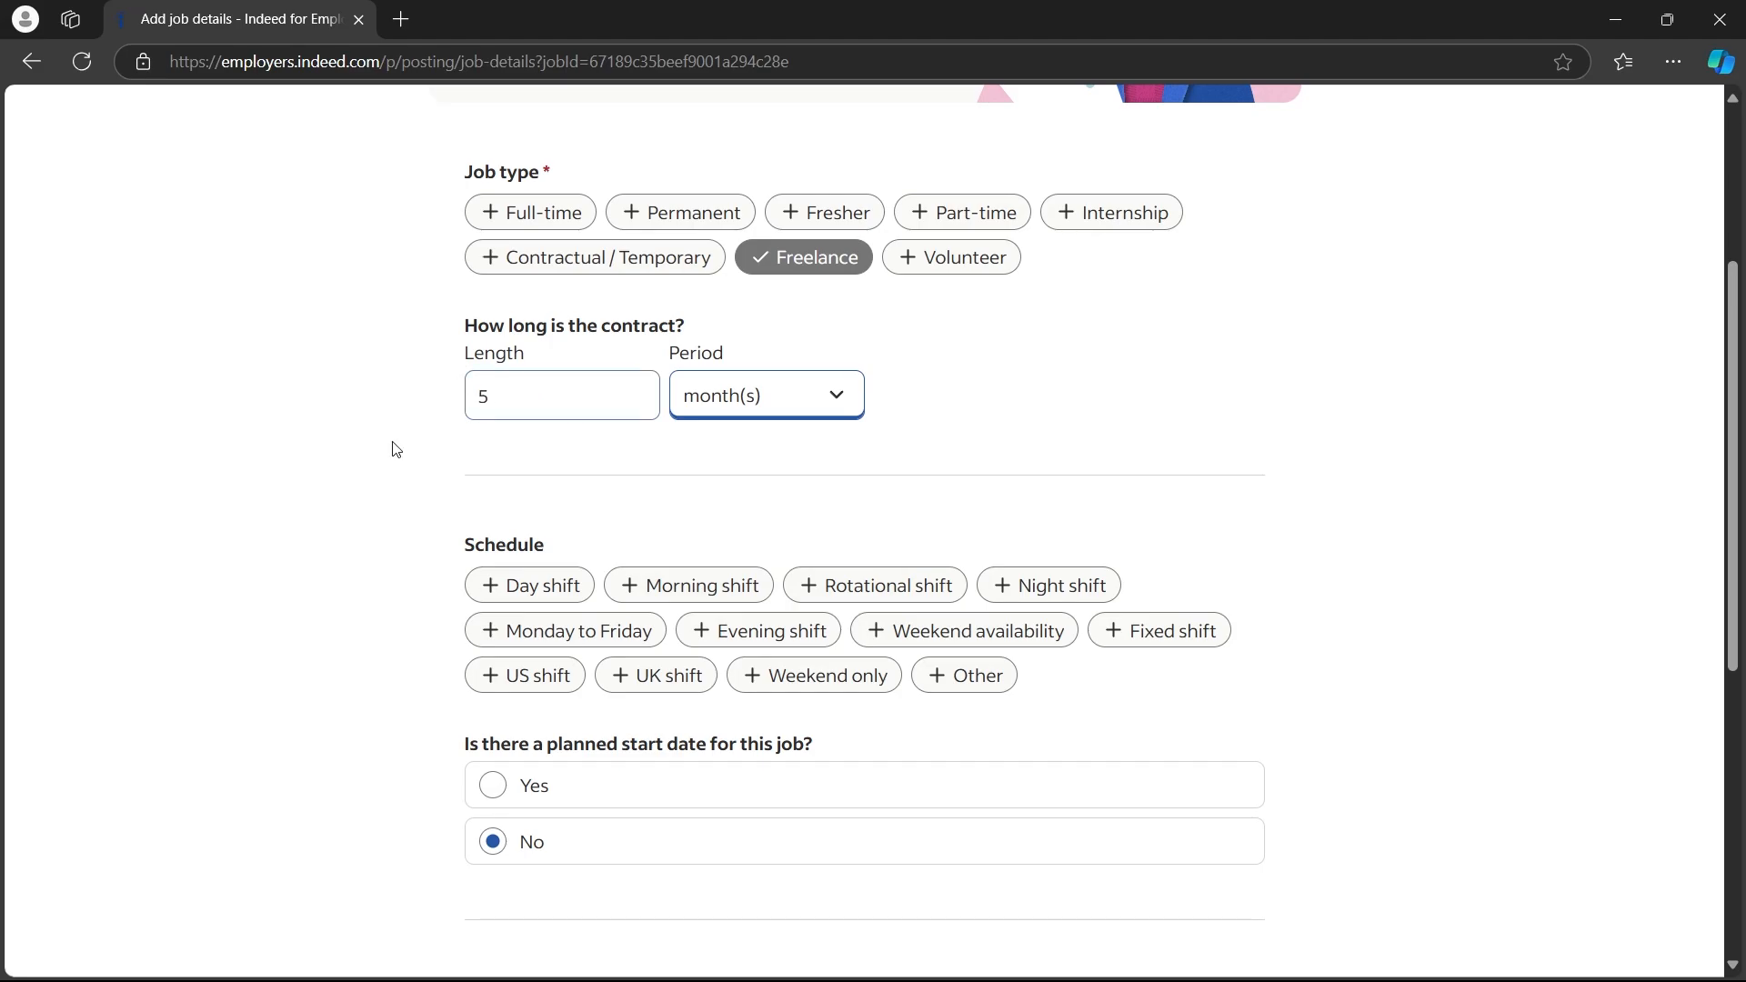
{"action": "left_click", "coordinate": [346, 409]}
Add Other and Evening shift to the job's schedule
{"action": "scroll", "coordinate": [359, 487], "scroll_direction": "down", "scroll_amount": 4}
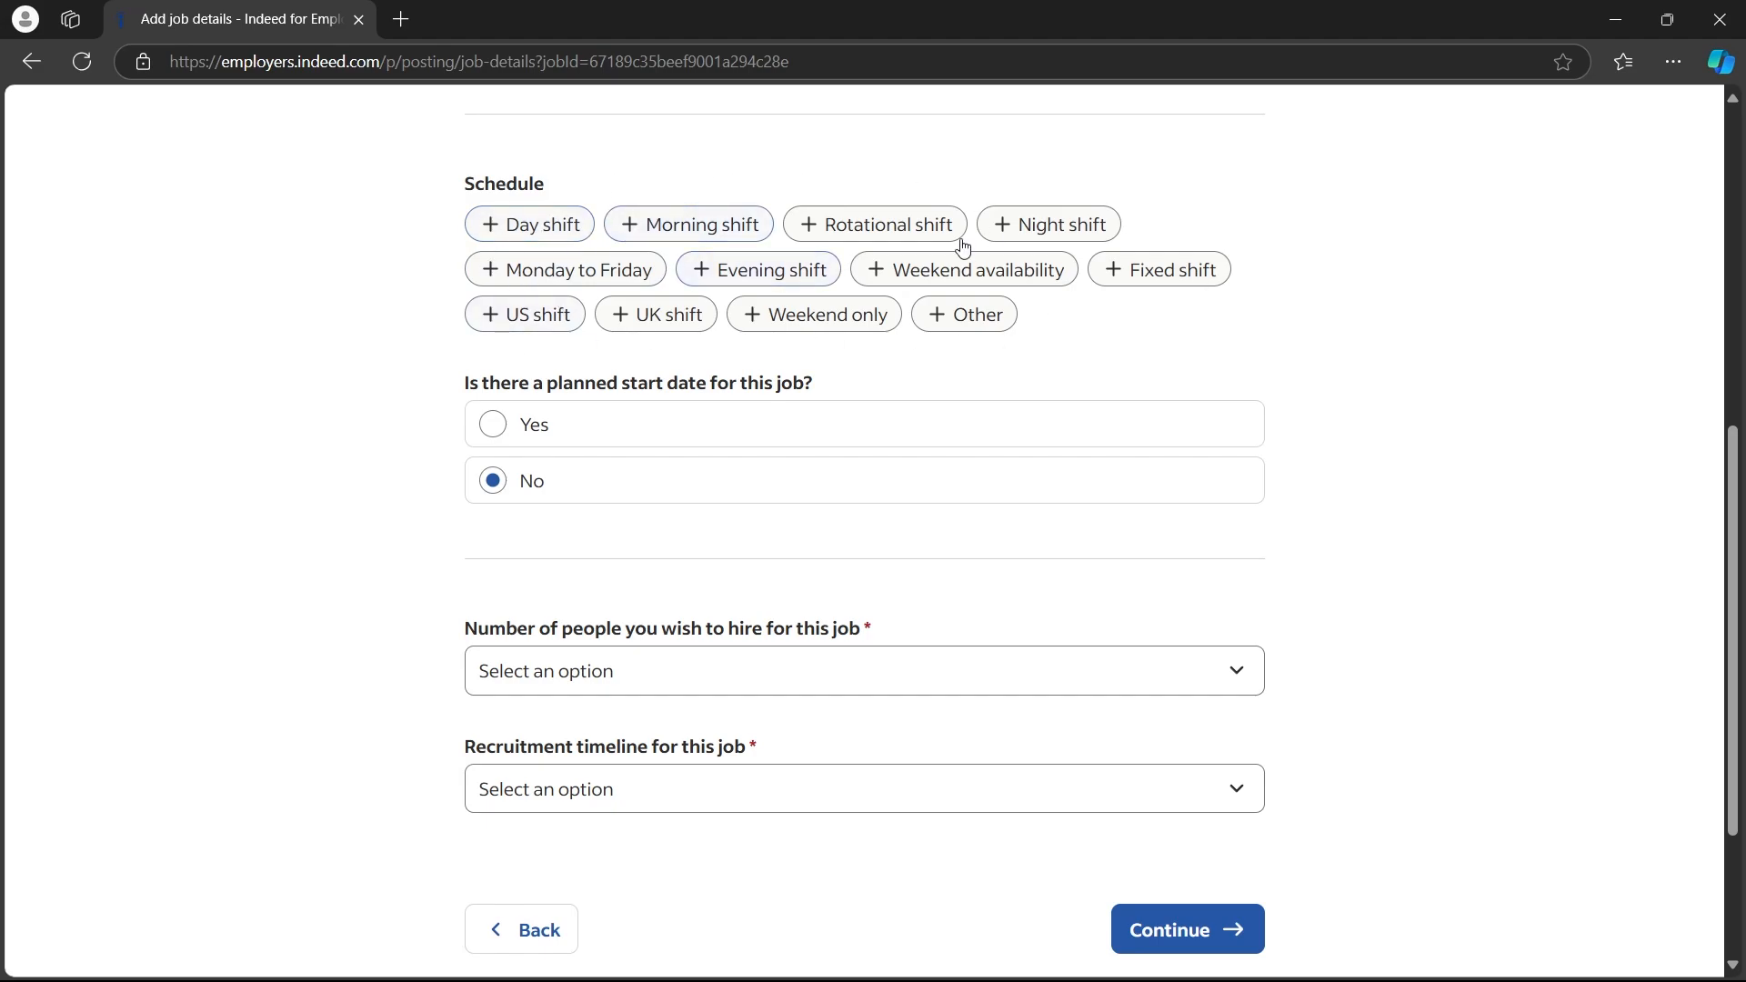
{"action": "left_click", "coordinate": [978, 323]}
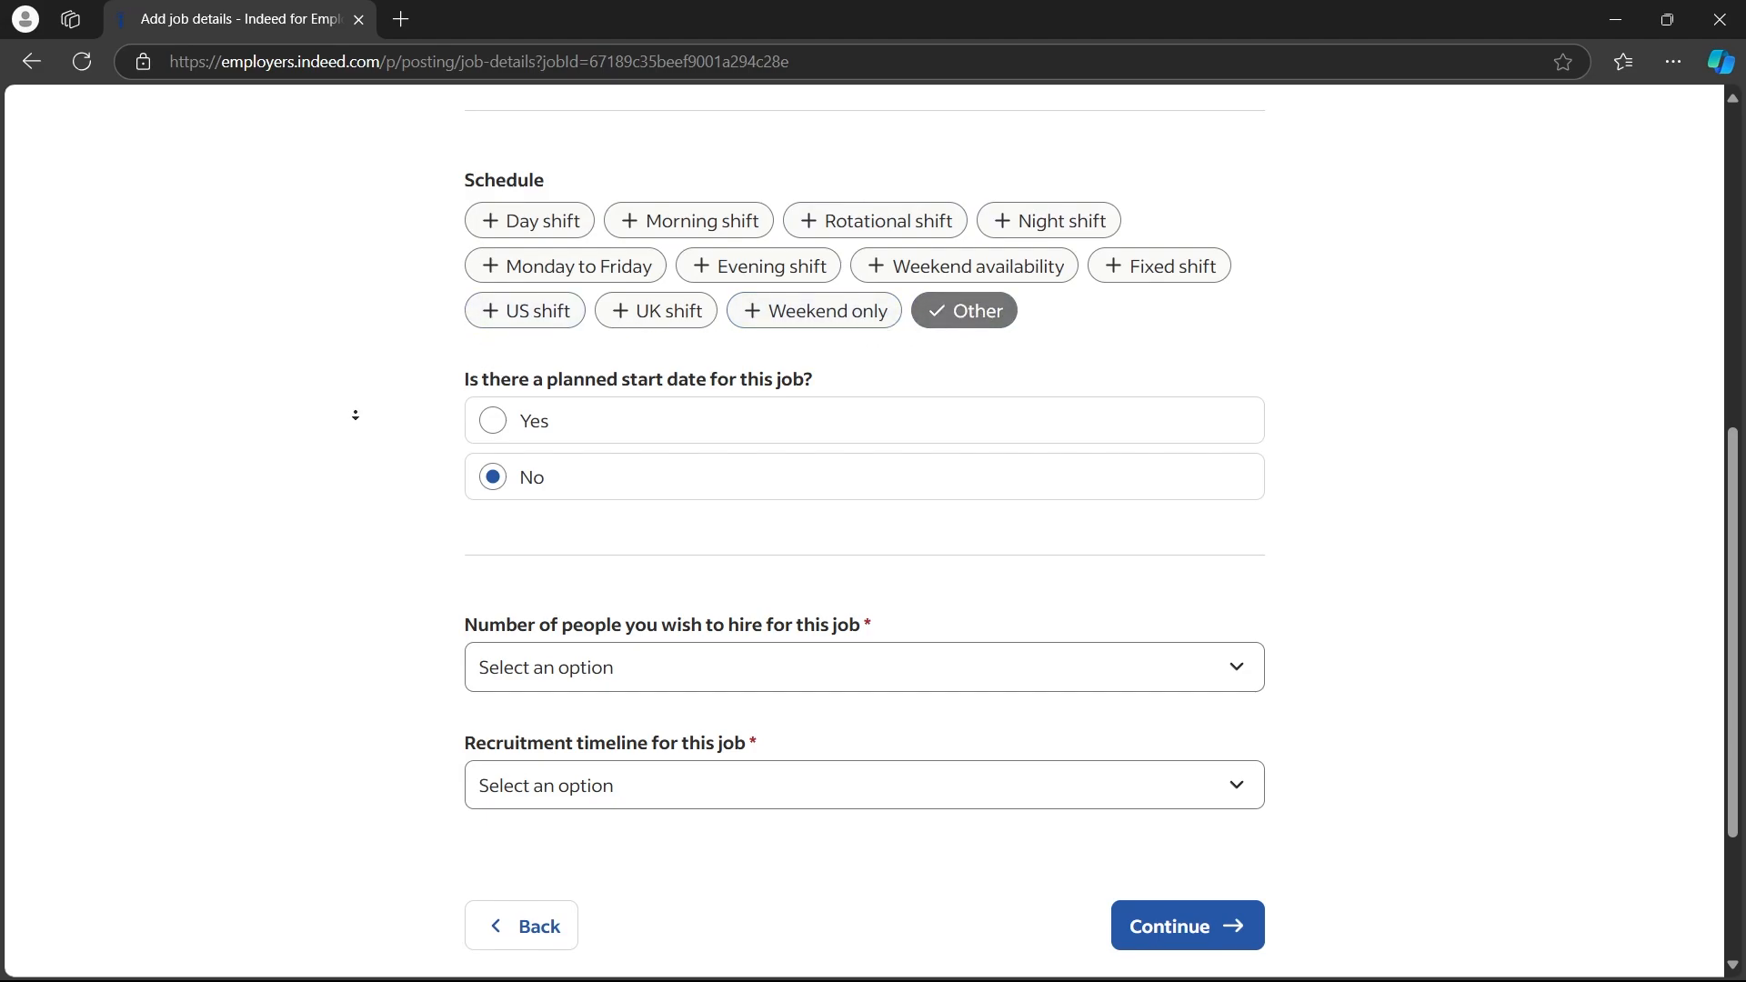
{"action": "scroll", "coordinate": [351, 413], "scroll_direction": "down", "scroll_amount": 3}
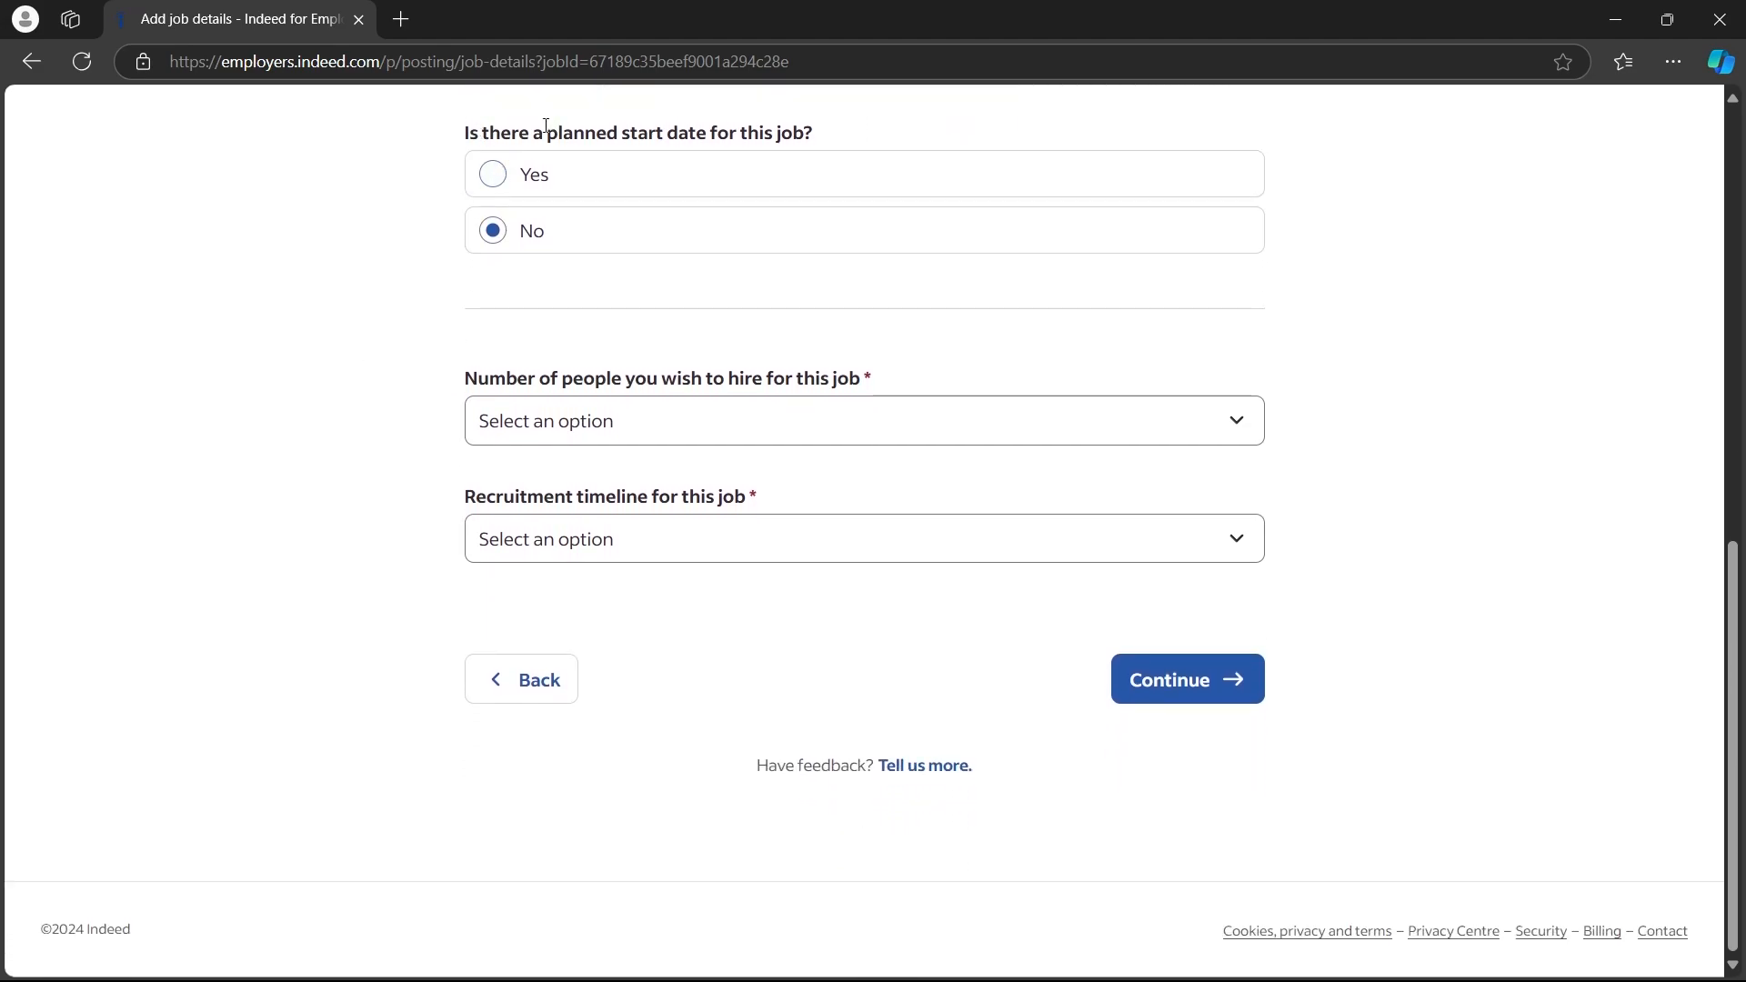
{"action": "scroll", "coordinate": [415, 255], "scroll_direction": "up", "scroll_amount": 2}
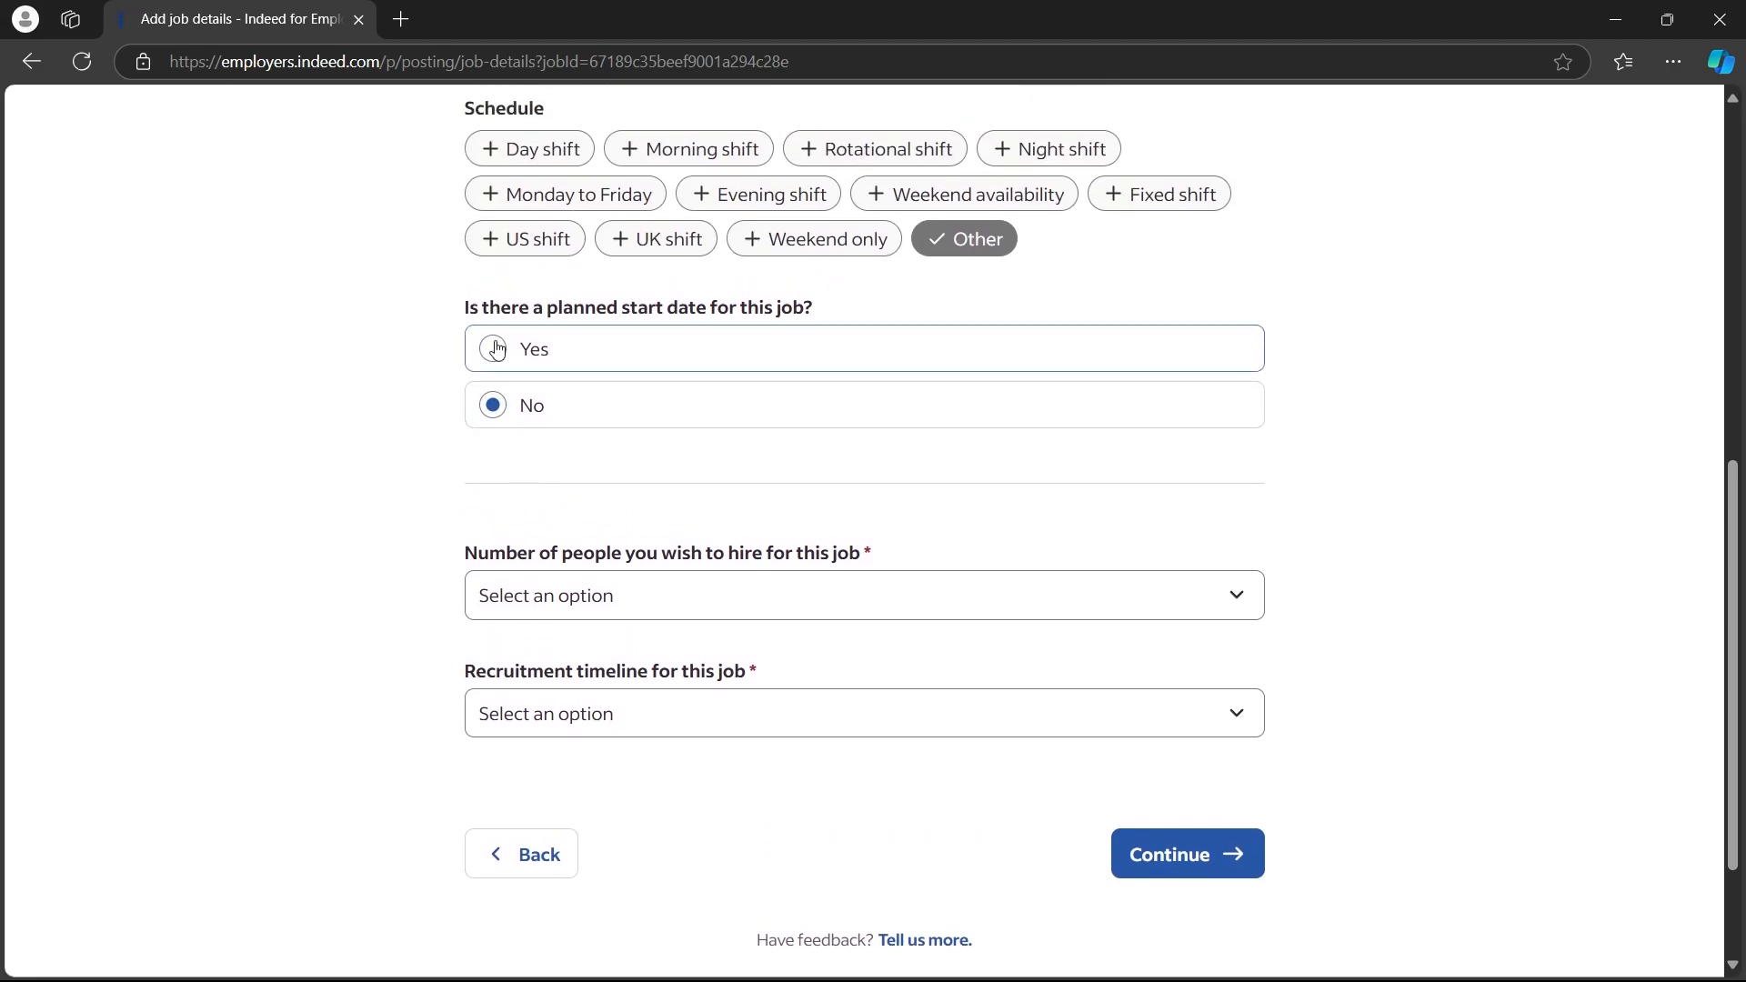
{"action": "left_click", "coordinate": [760, 203]}
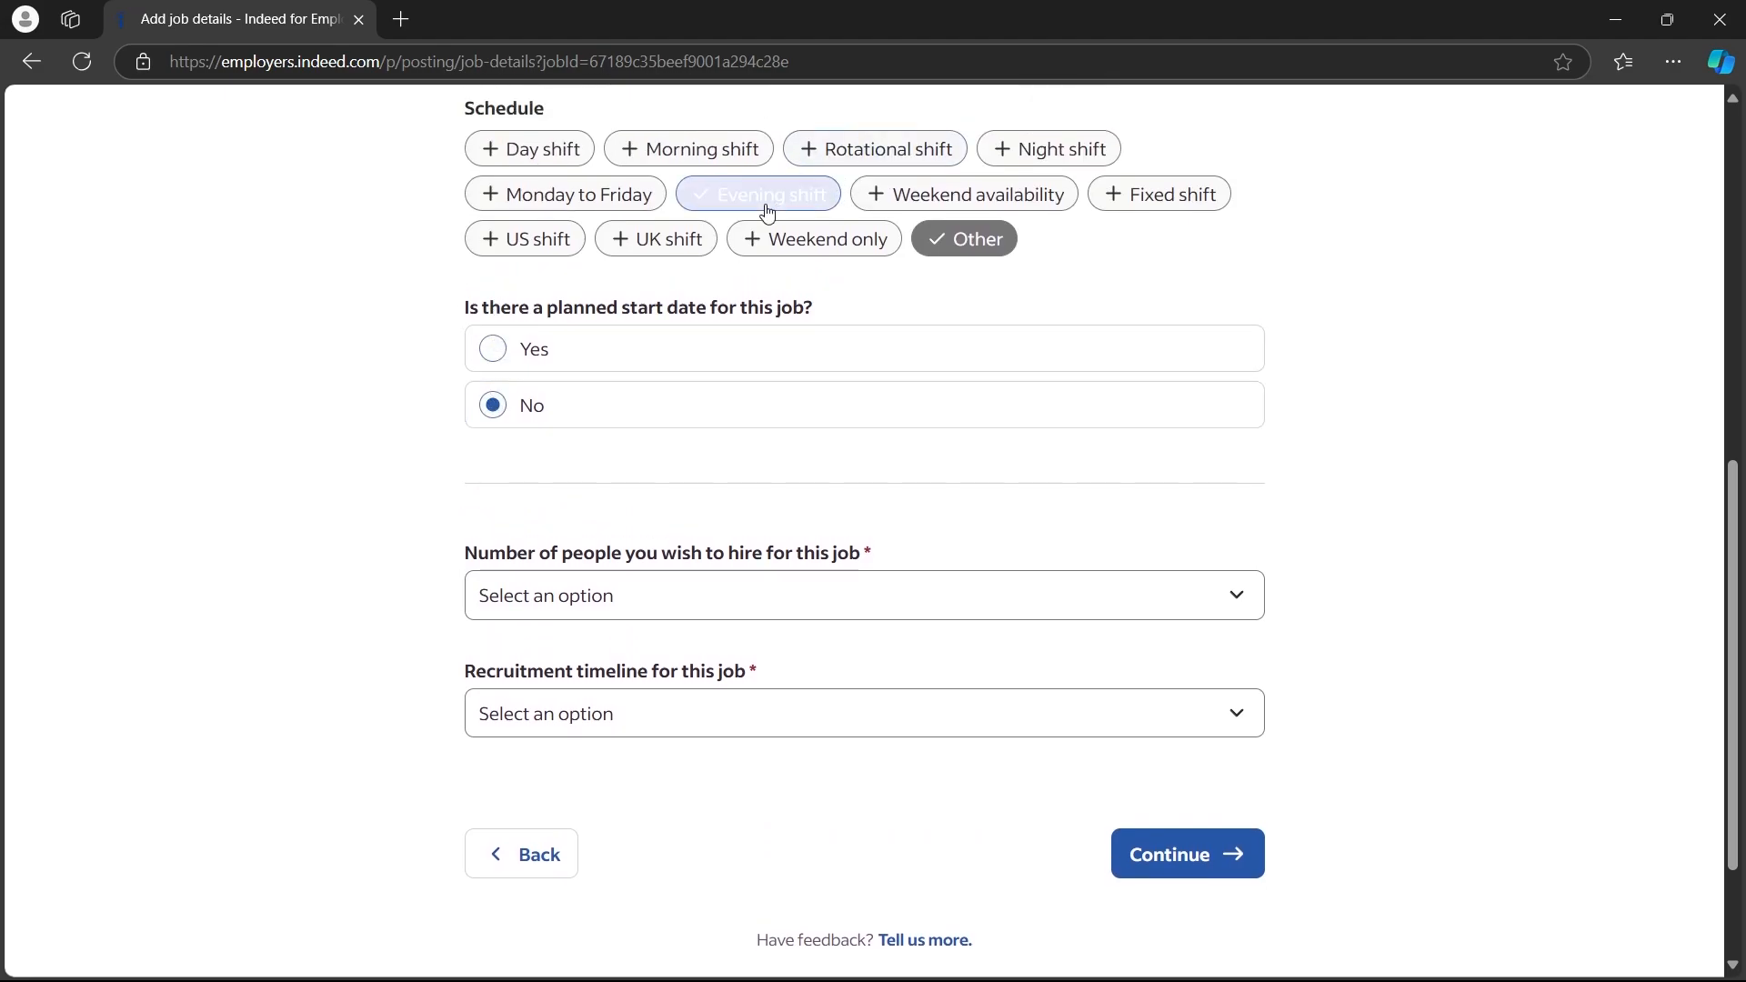
Set the number of people to hire for this job to 5
{"action": "scroll", "coordinate": [760, 218], "scroll_direction": "down", "scroll_amount": 2}
{"action": "left_click", "coordinate": [556, 419]}
{"action": "left_click", "coordinate": [523, 391]}
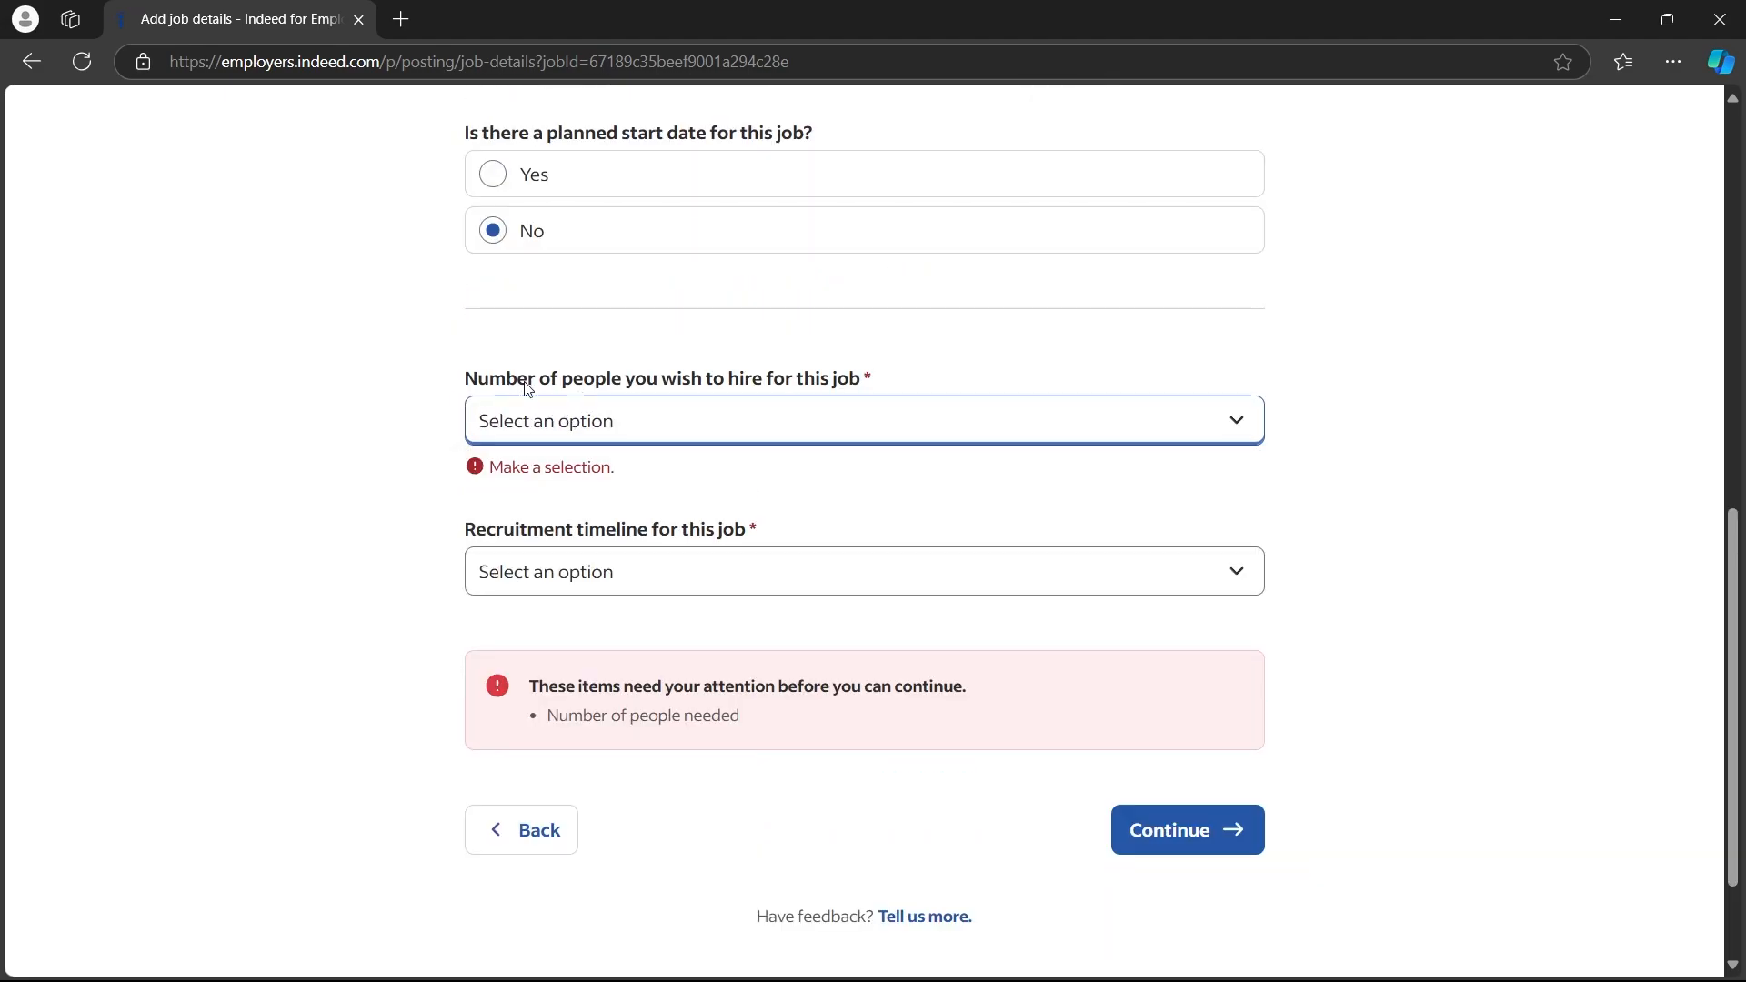
{"action": "left_click_drag", "start_coordinate": [523, 391], "coordinate": [943, 409]}
{"action": "left_click", "coordinate": [949, 409]}
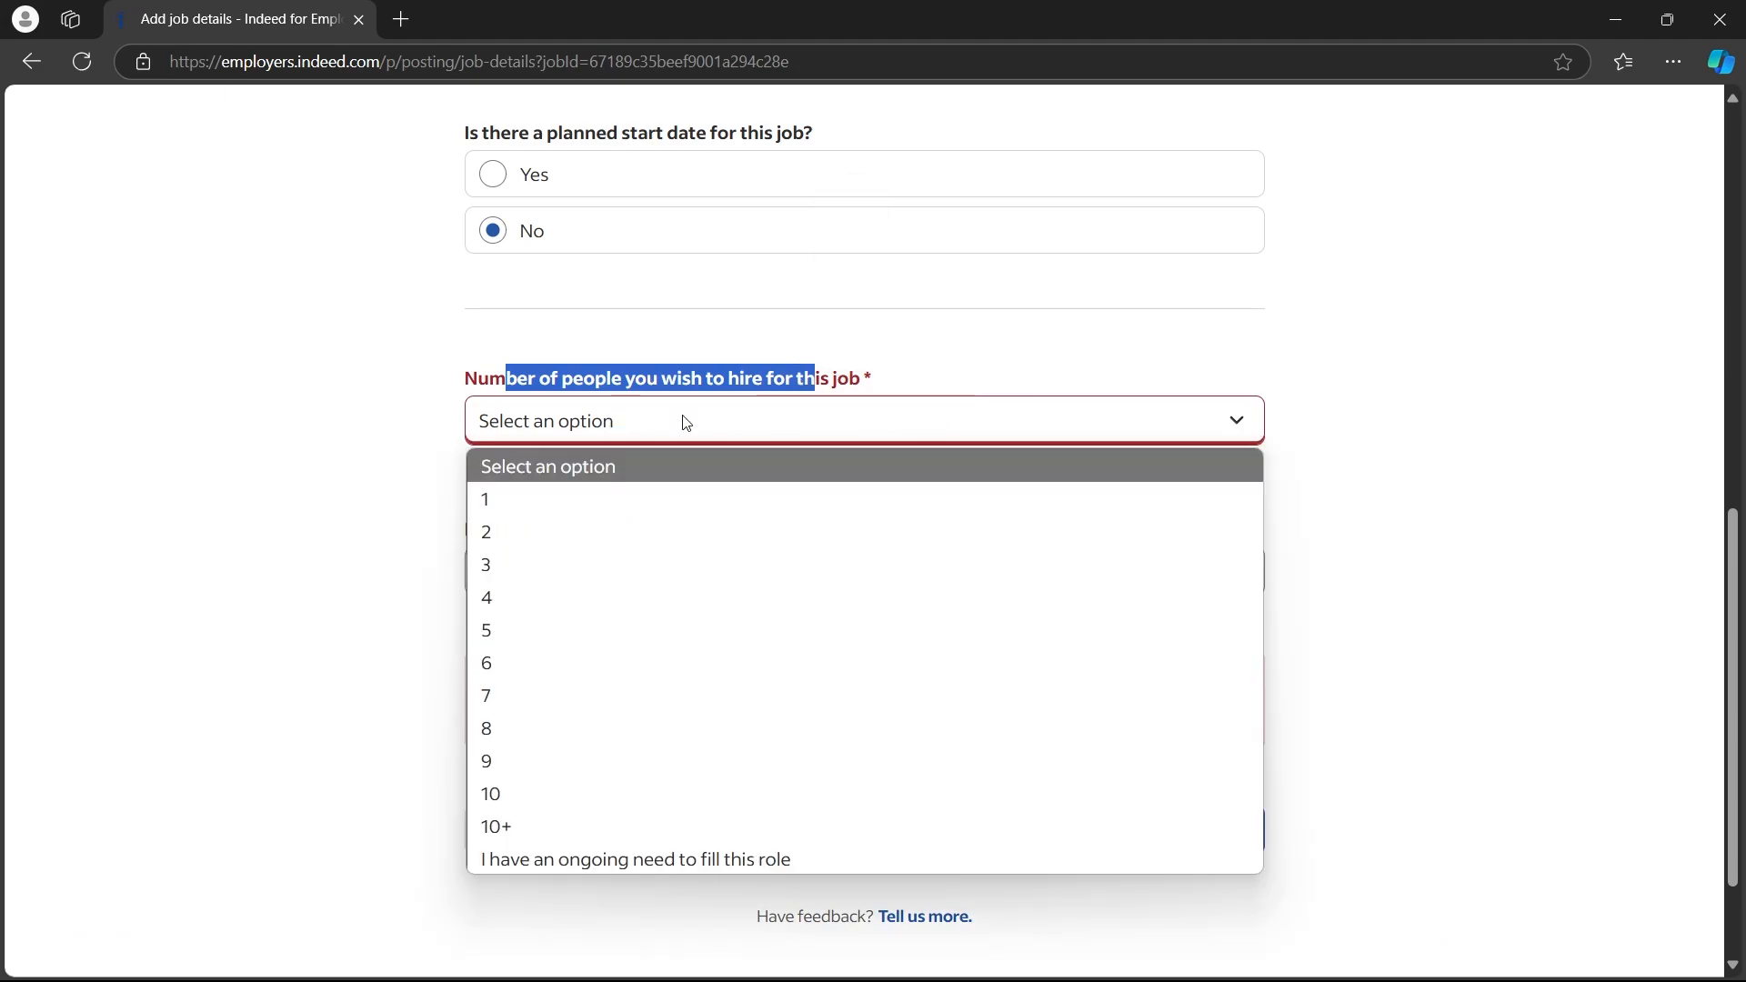
{"action": "left_click", "coordinate": [599, 631]}
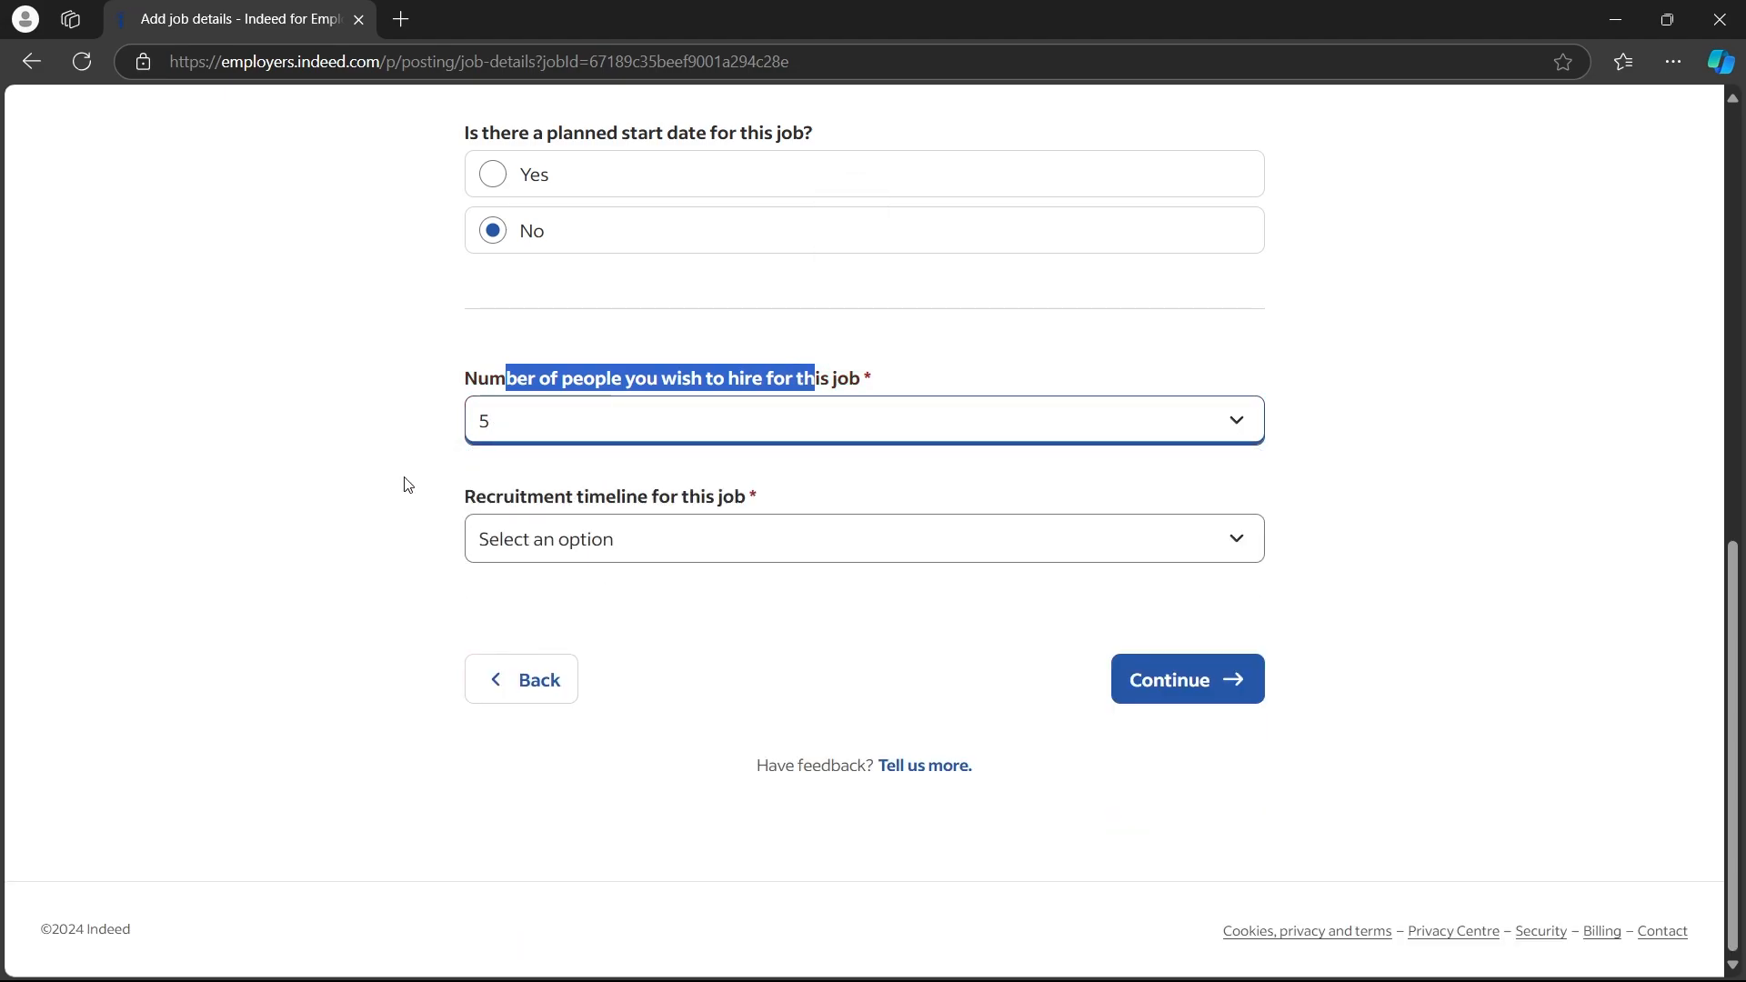
{"action": "left_click", "coordinate": [529, 400]}
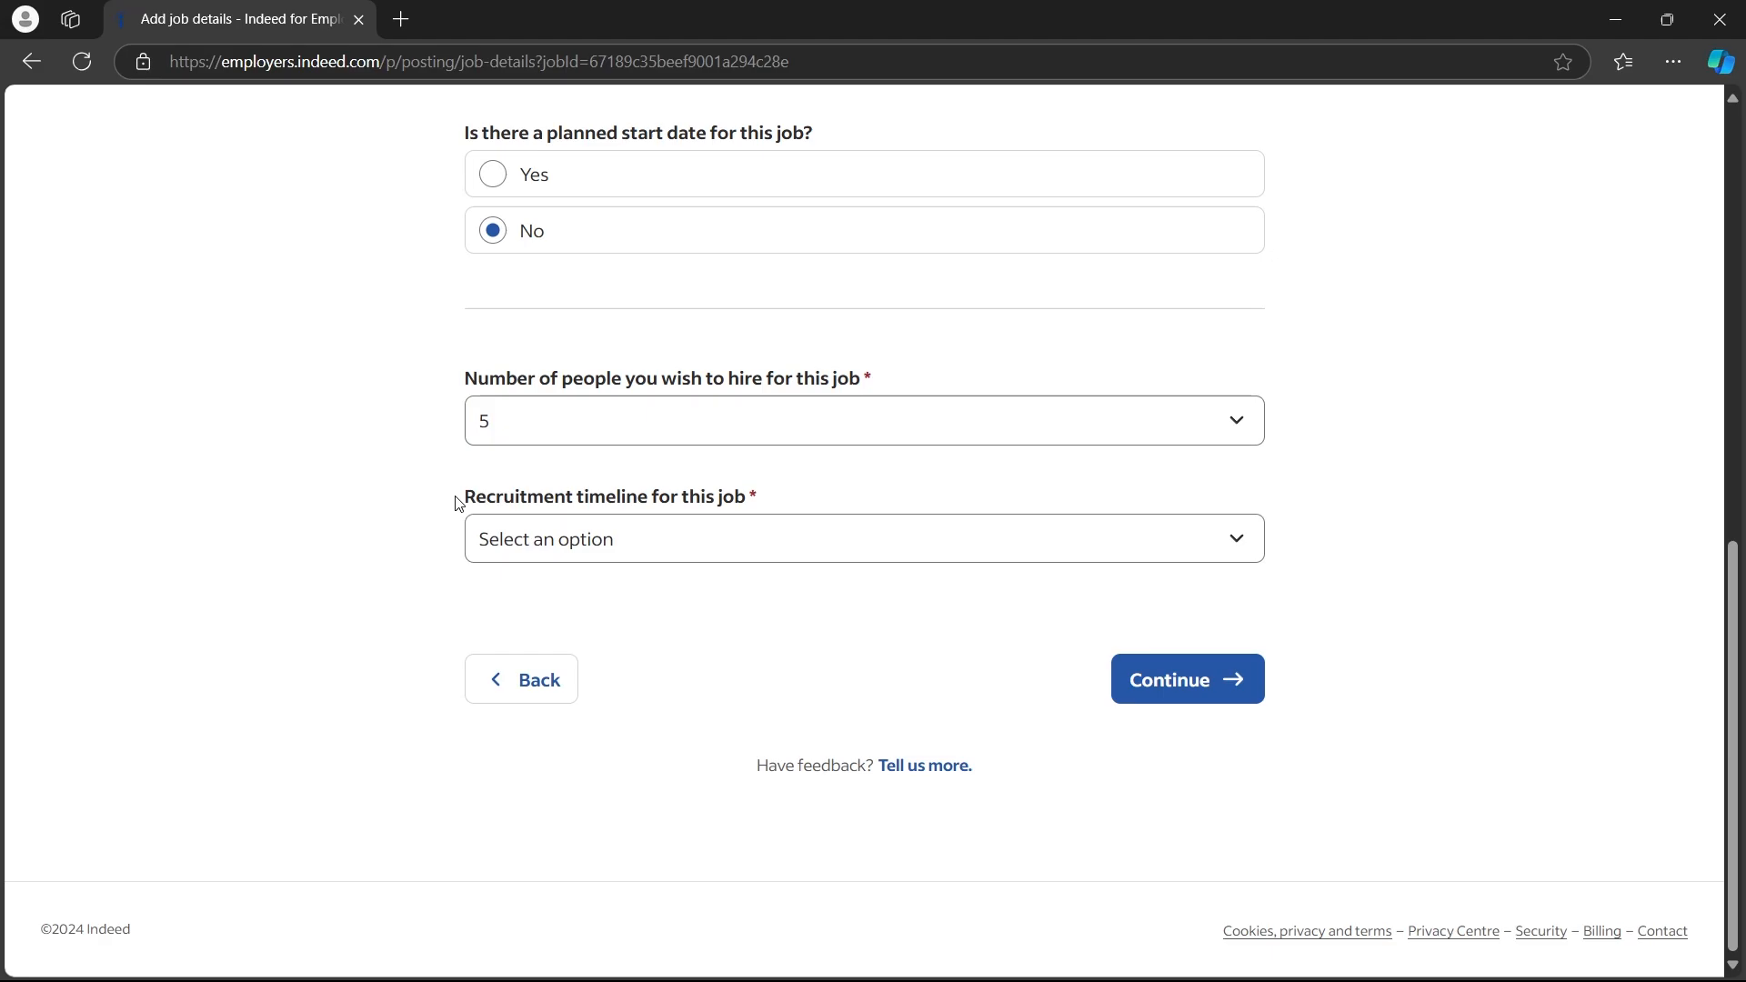
Set the recruitment timeline to 1 to 3 days and continue to the pay and benefits page
{"action": "mouse_move", "coordinate": [459, 498]}
{"action": "left_mouse_down"}
{"action": "mouse_move", "coordinate": [721, 509]}
{"action": "mouse_move", "coordinate": [468, 494]}
{"action": "left_mouse_up"}
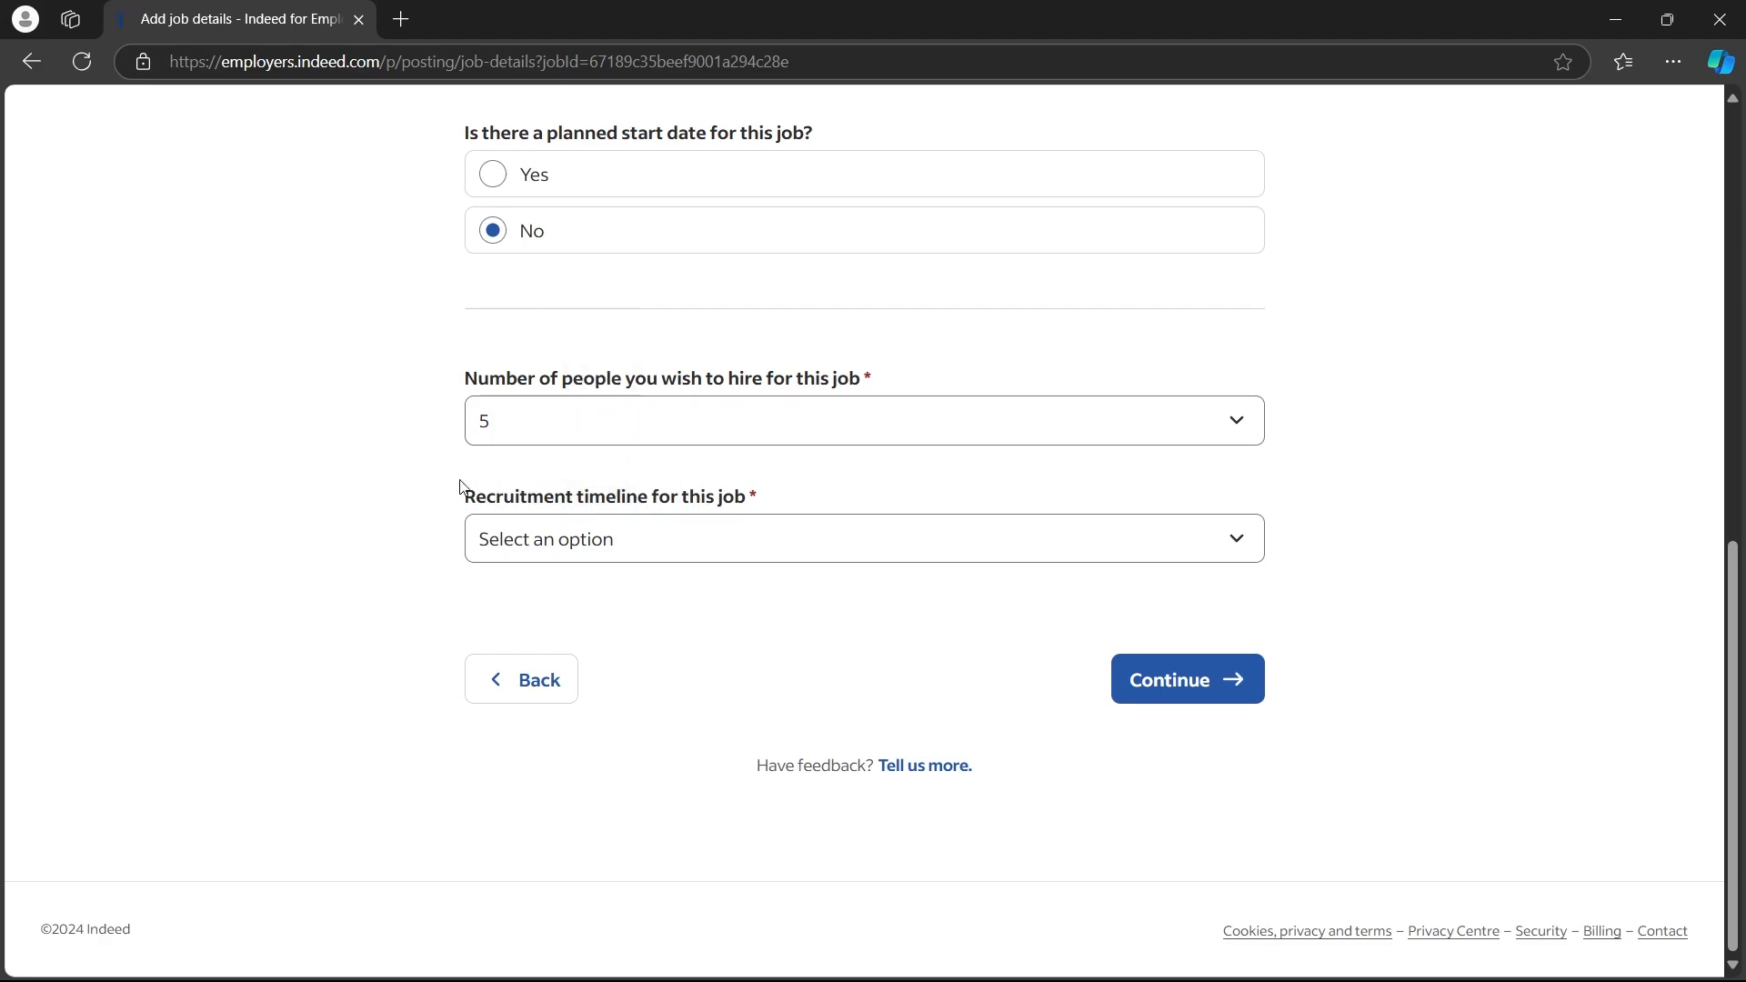
{"action": "left_click", "coordinate": [607, 540]}
{"action": "left_click", "coordinate": [589, 618]}
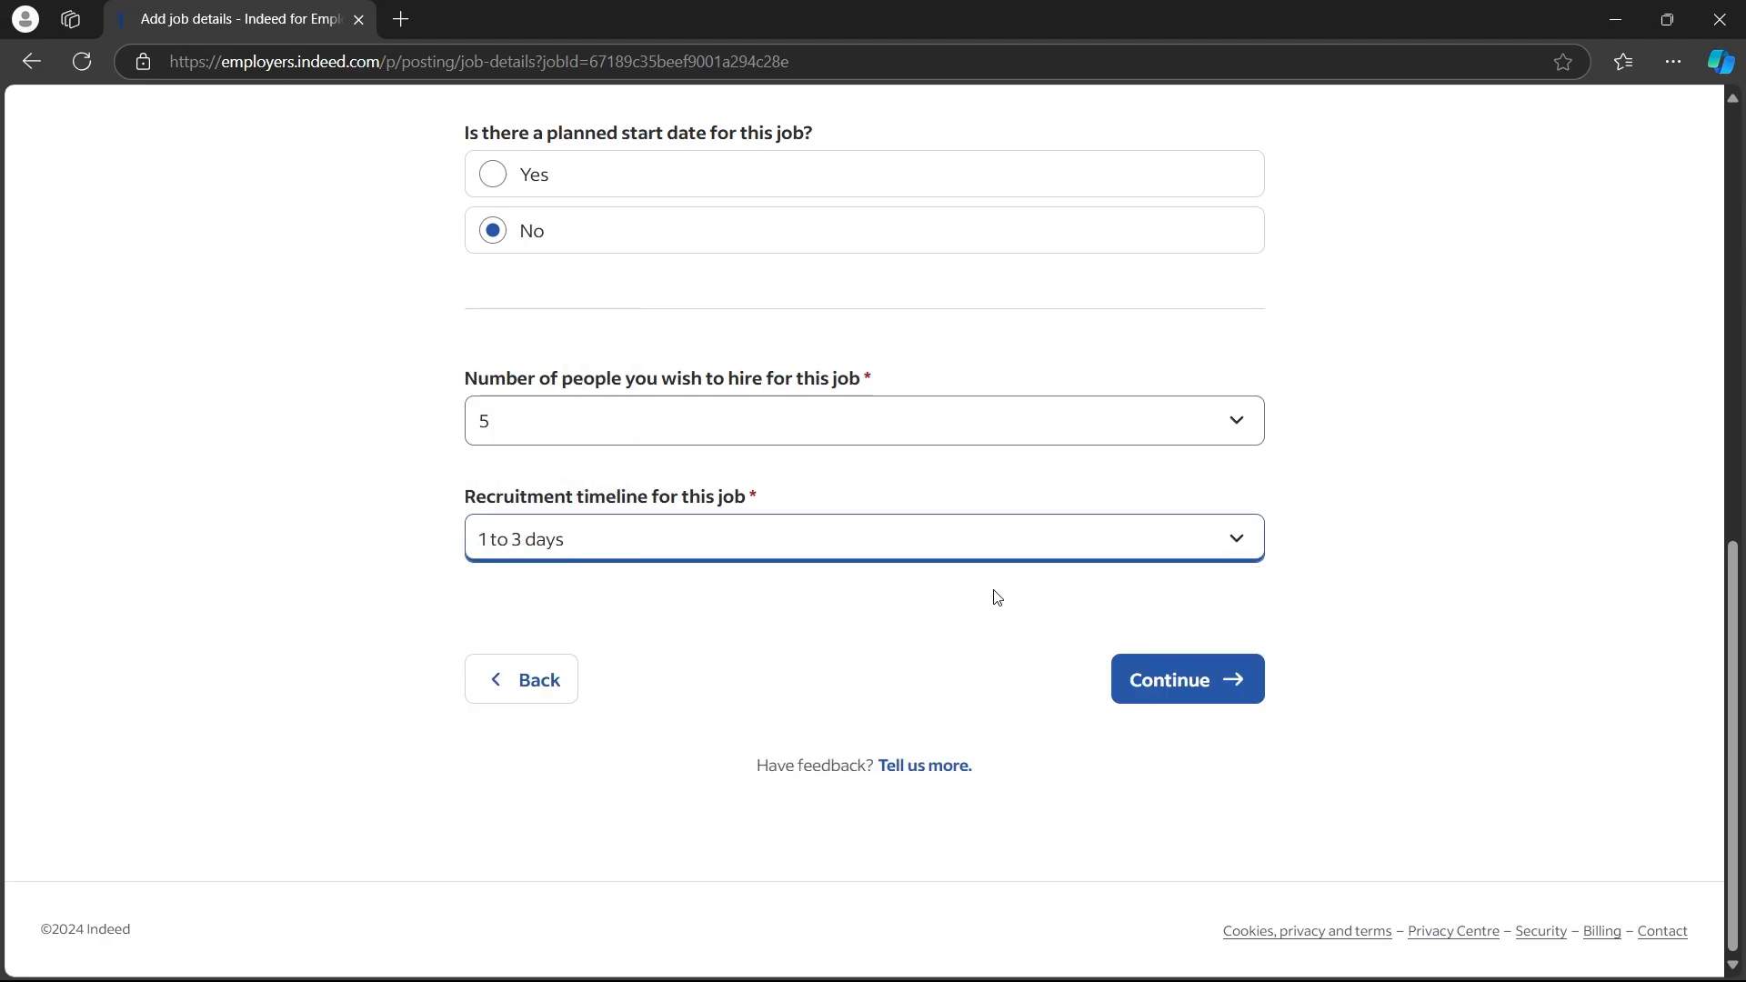
{"action": "left_click", "coordinate": [1209, 664]}
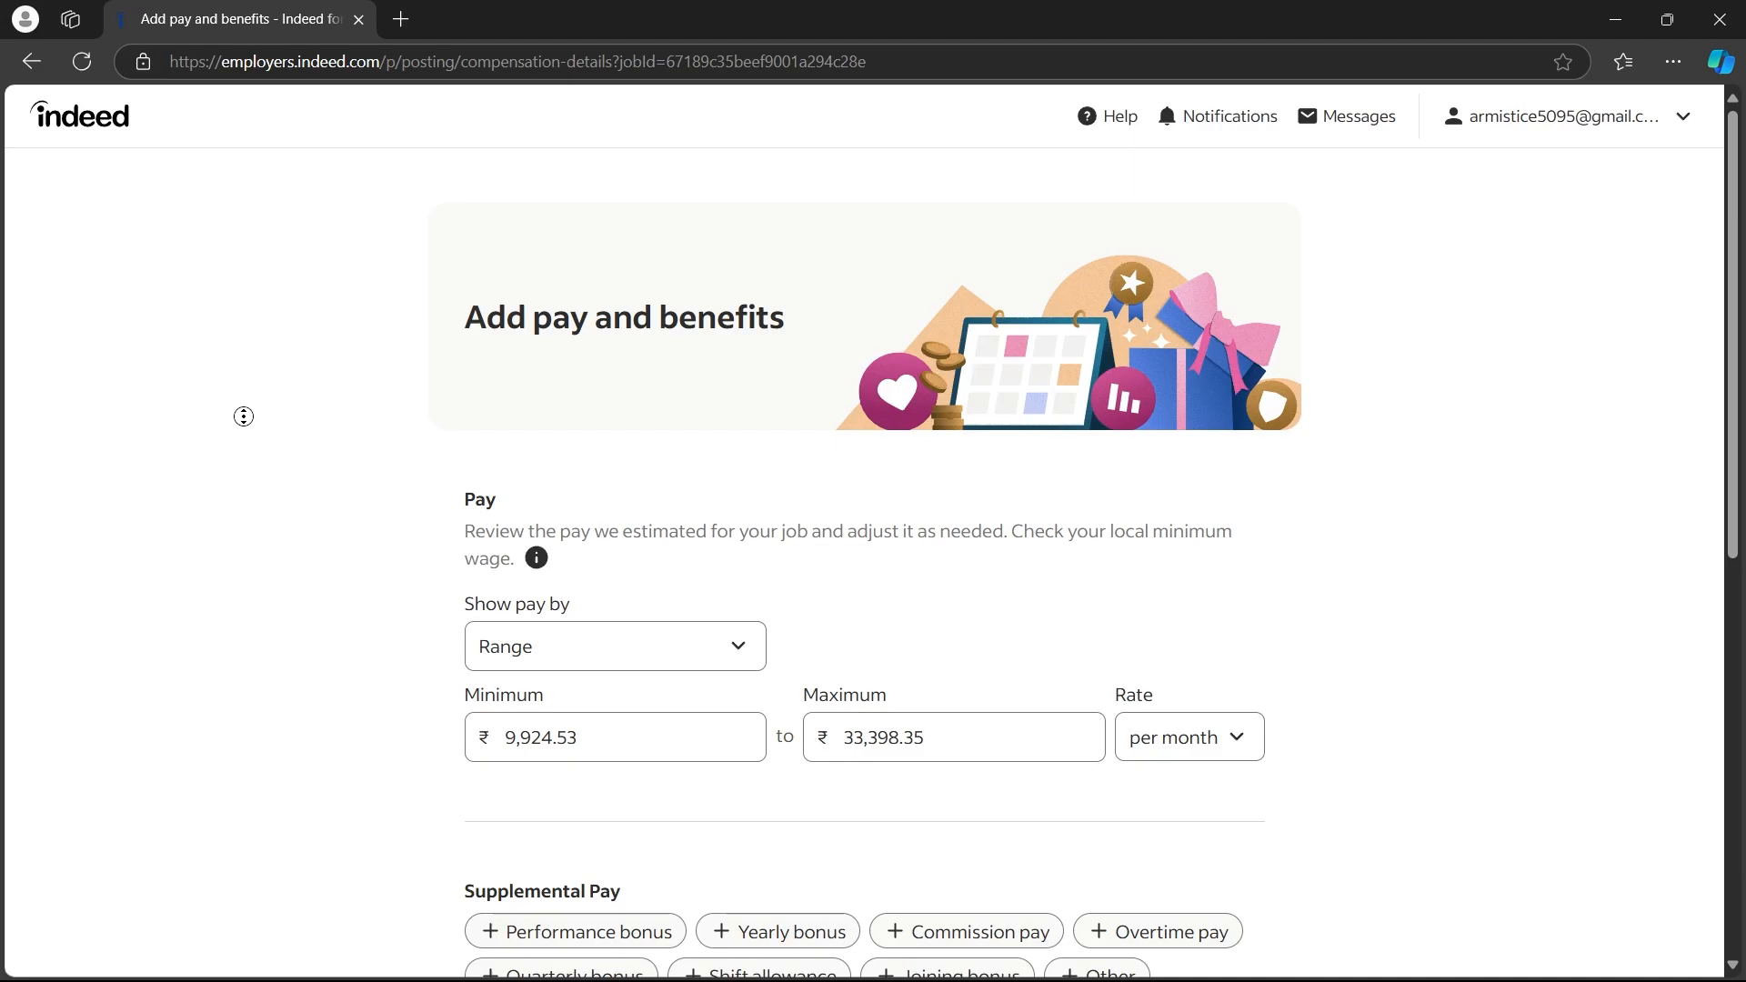
Check the minimum wage information and choose to show the job's pay by Range
{"action": "scroll", "coordinate": [242, 458], "scroll_direction": "down", "scroll_amount": 3}
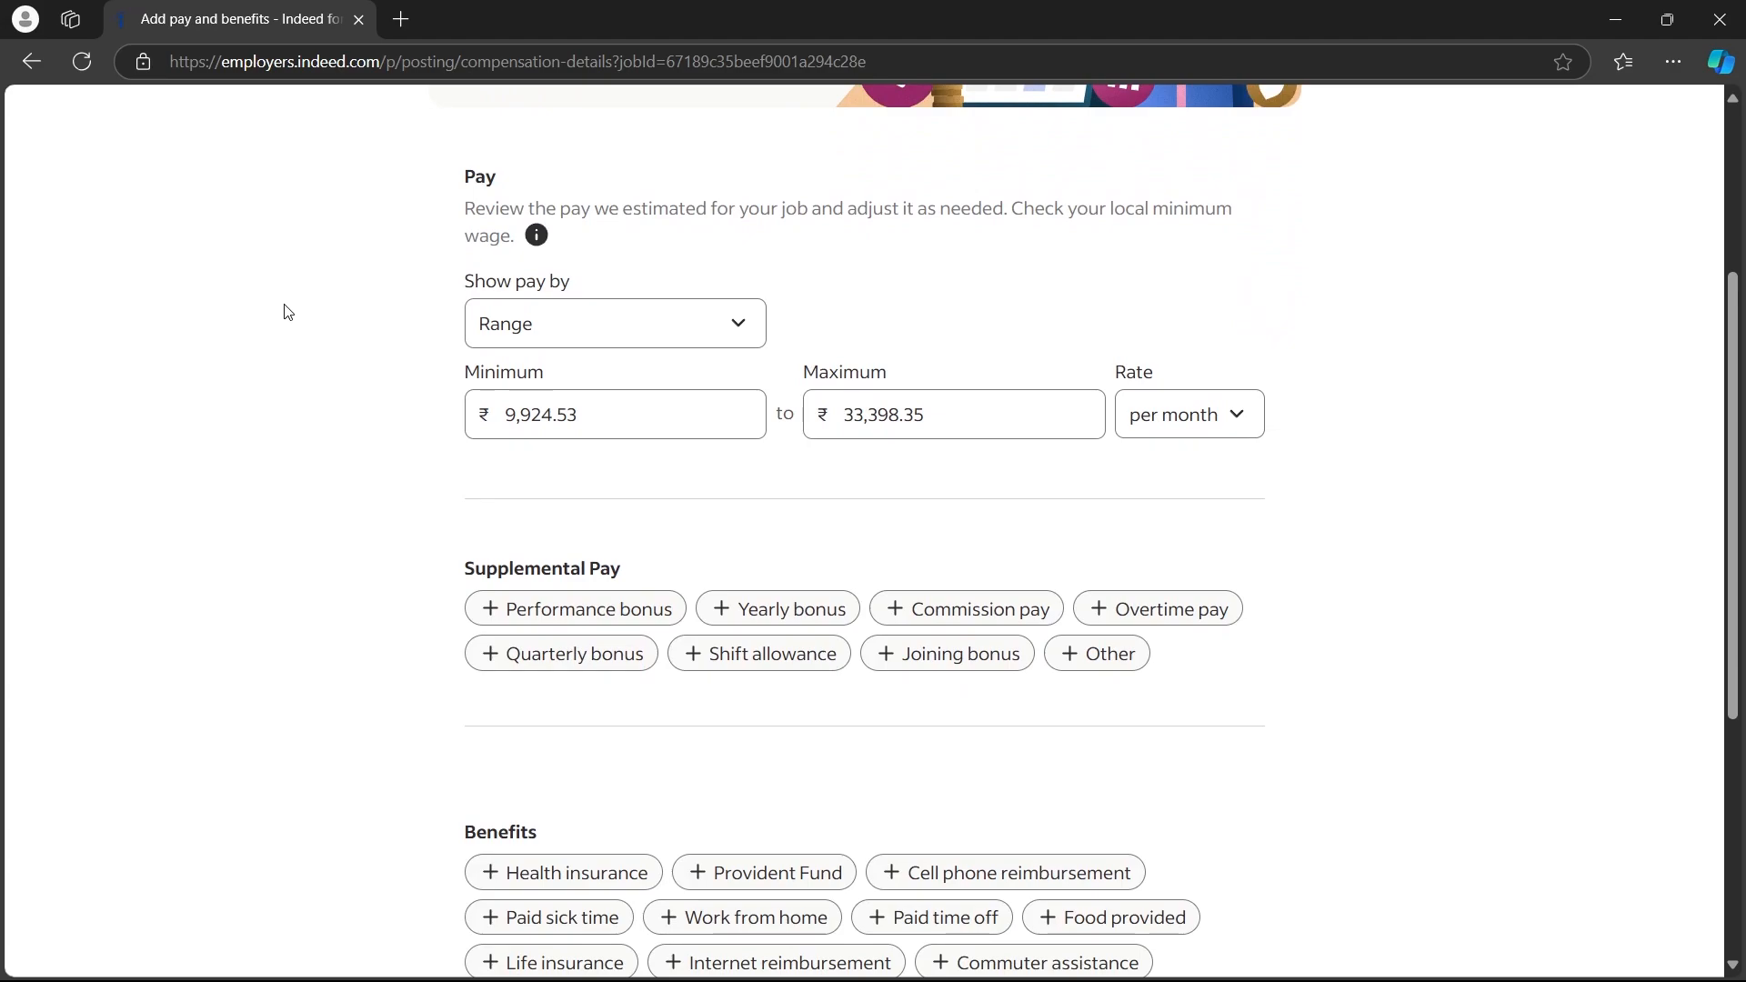
{"action": "middle_click", "coordinate": [240, 254]}
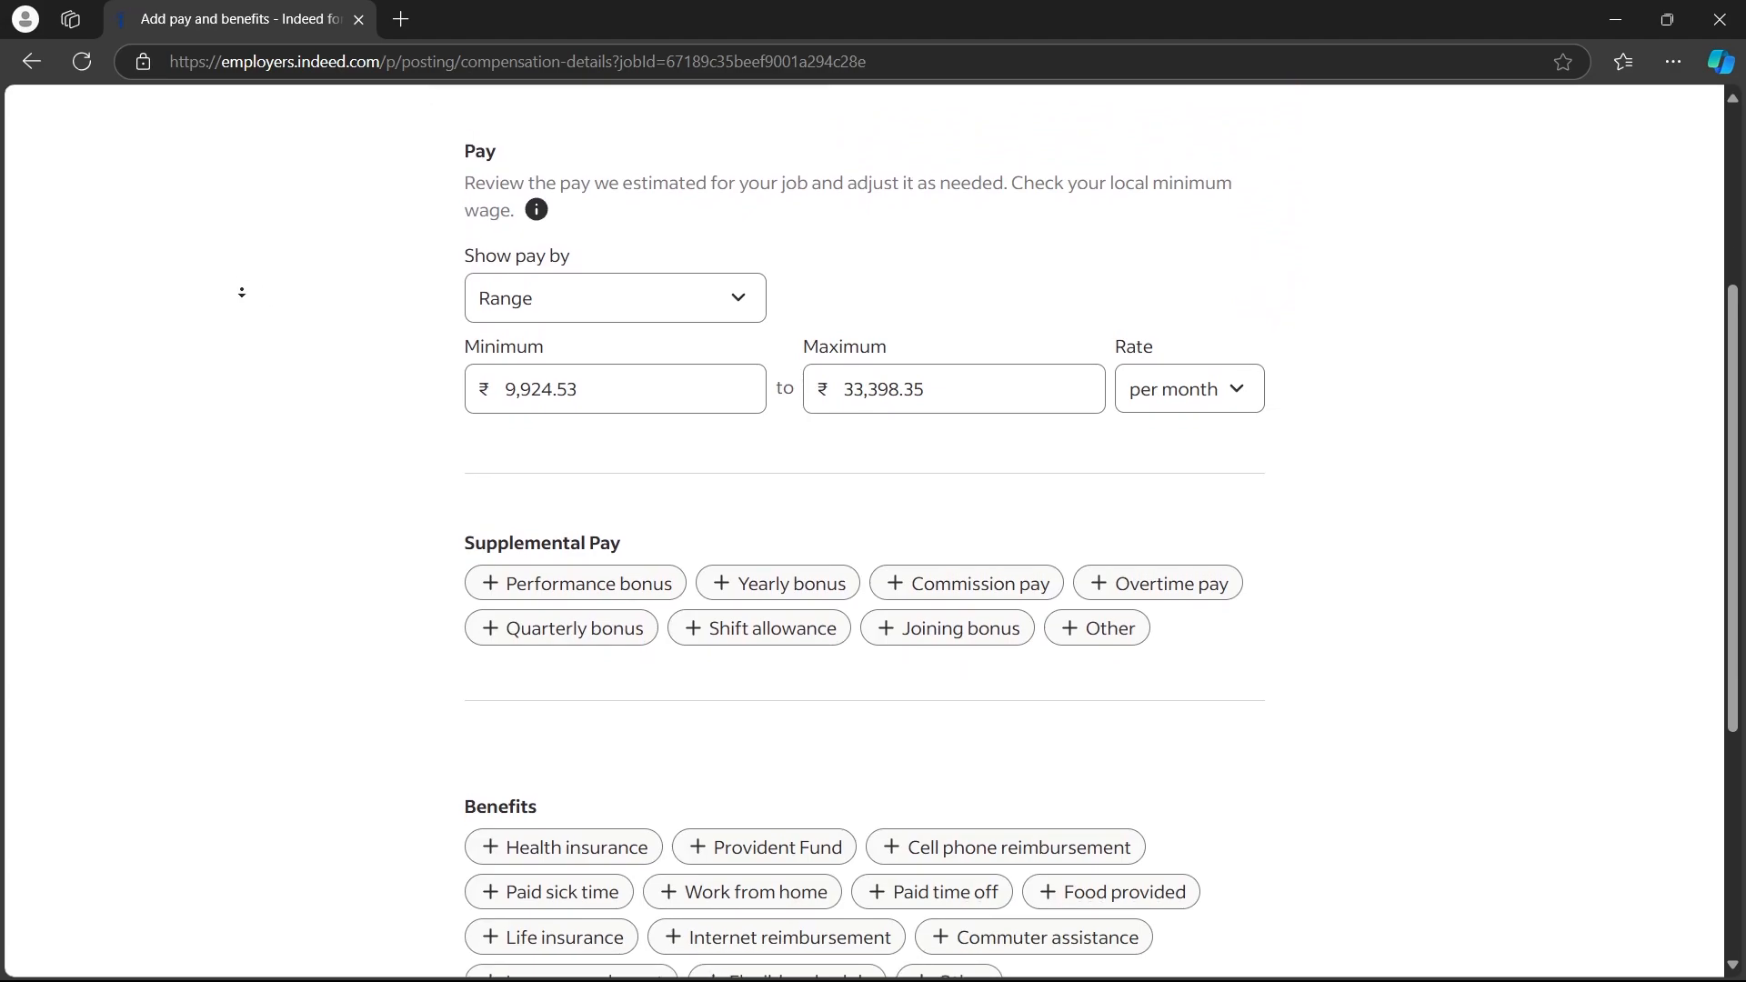
{"action": "middle_click", "coordinate": [241, 292]}
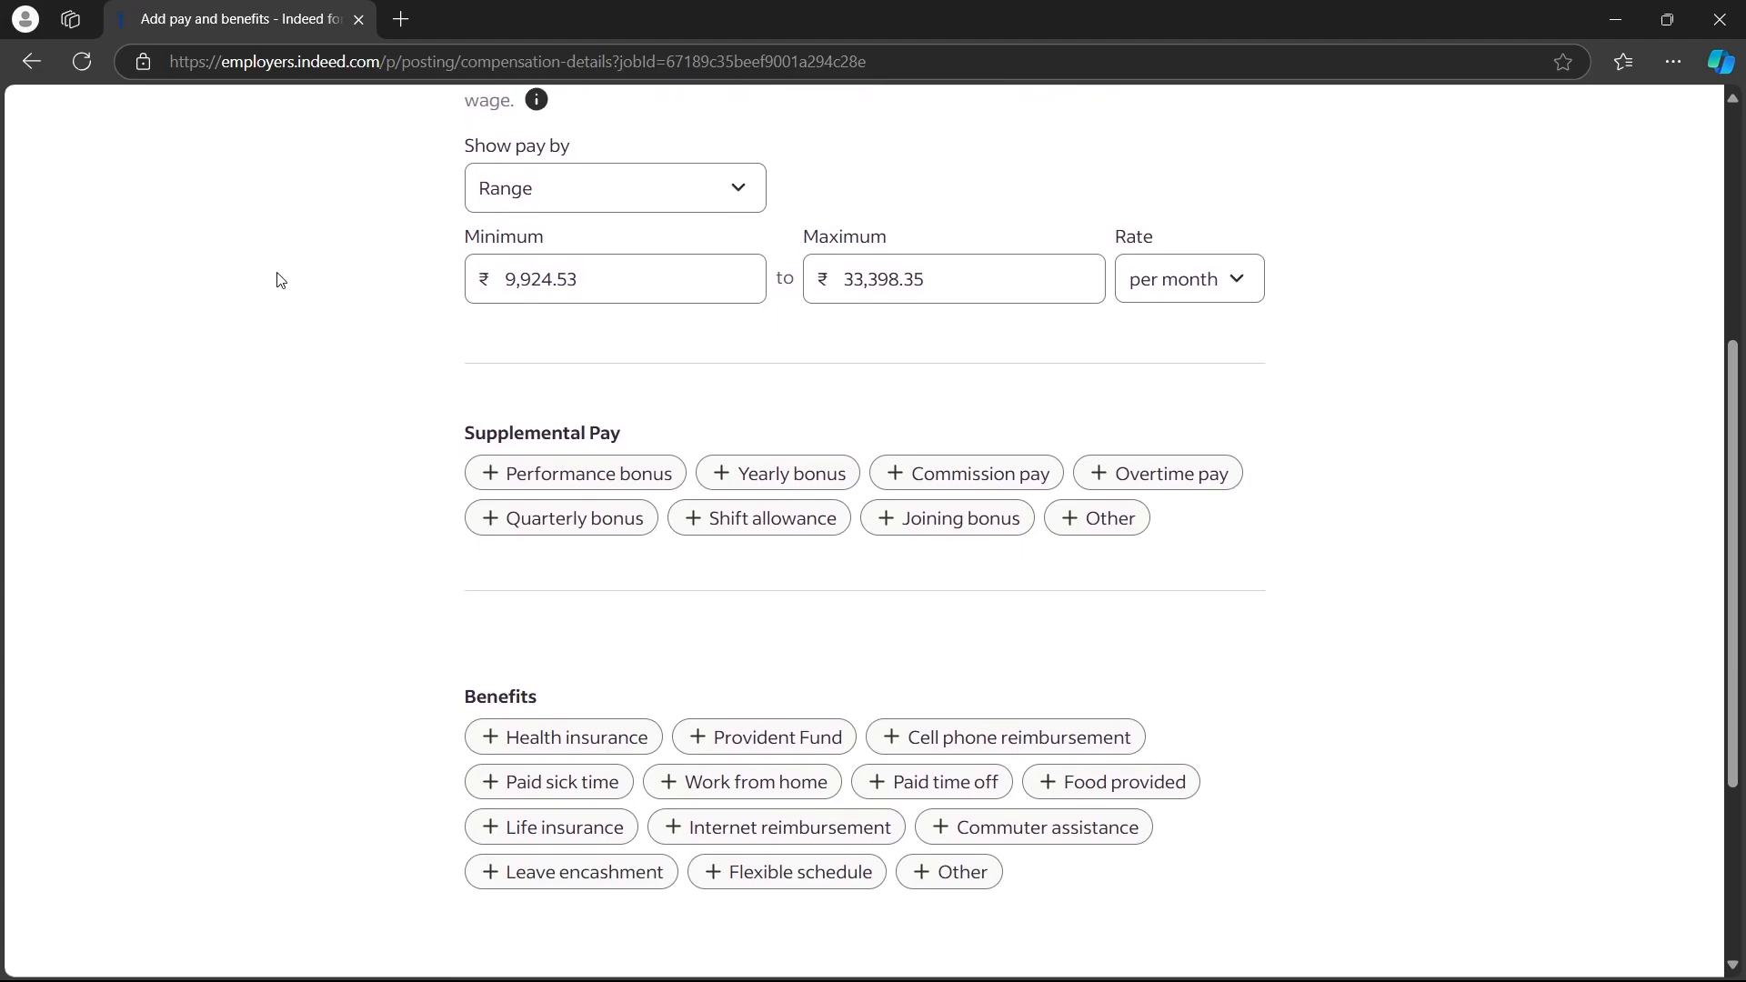
{"action": "mouse_move", "coordinate": [537, 102]}
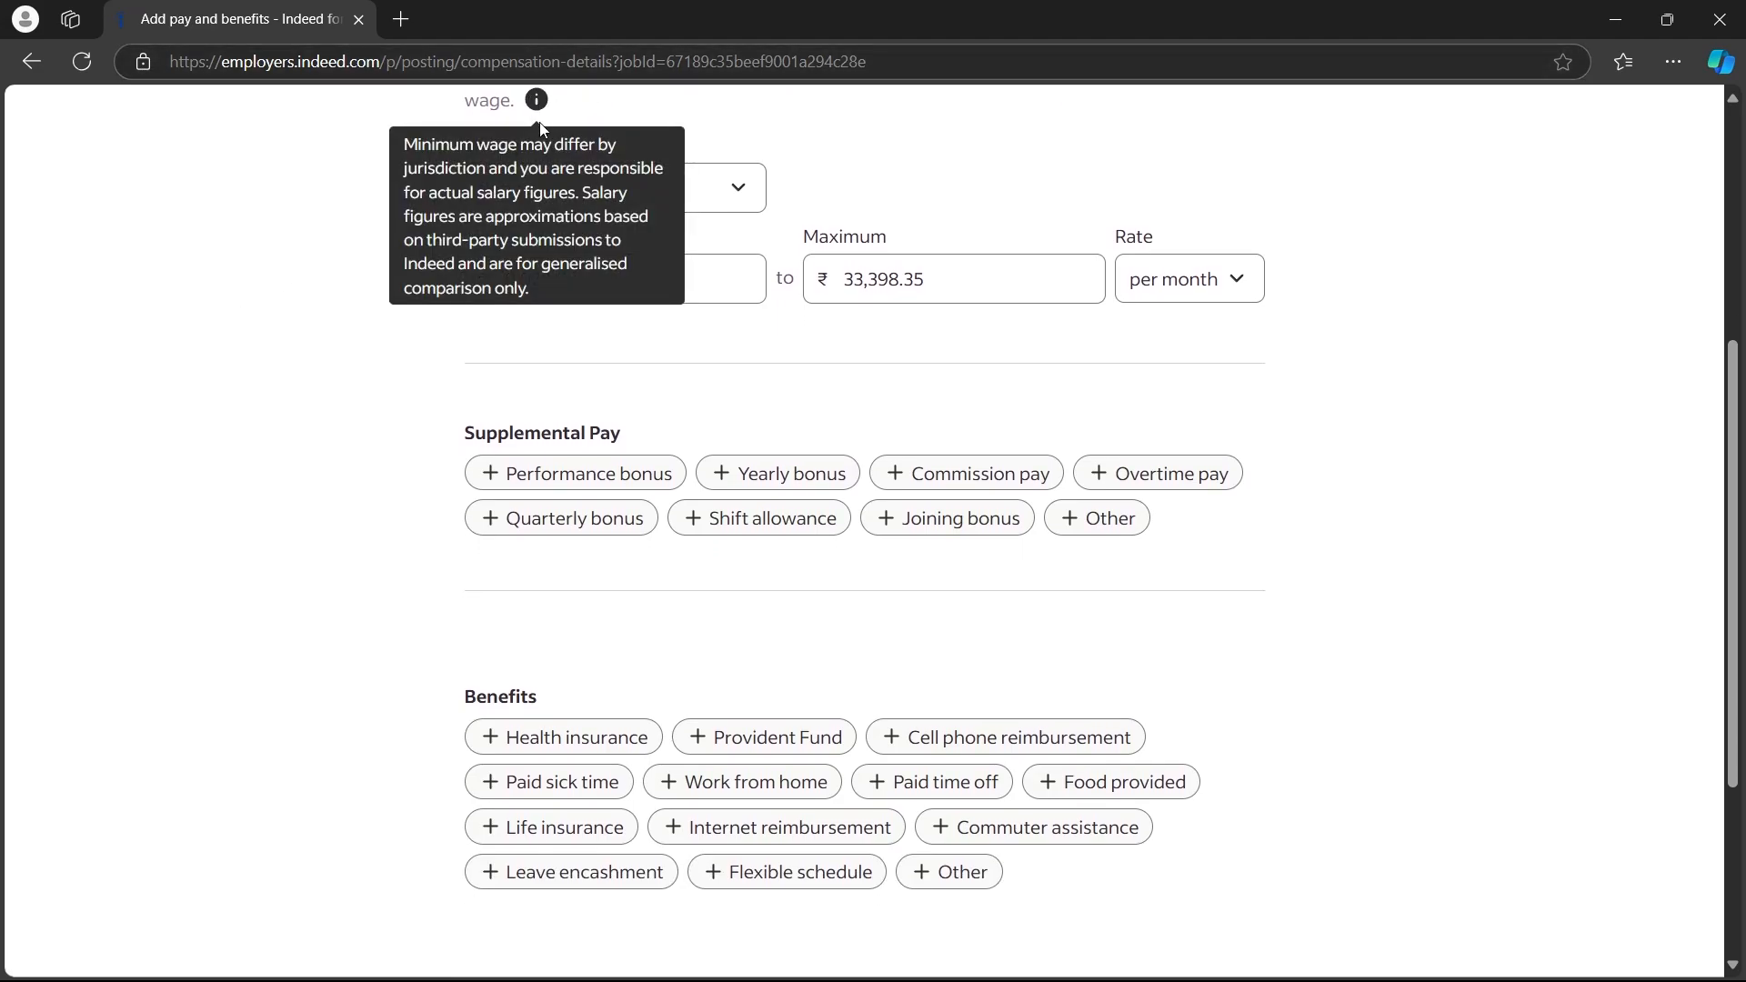
{"action": "scroll", "coordinate": [287, 470], "scroll_direction": "up", "scroll_amount": 1}
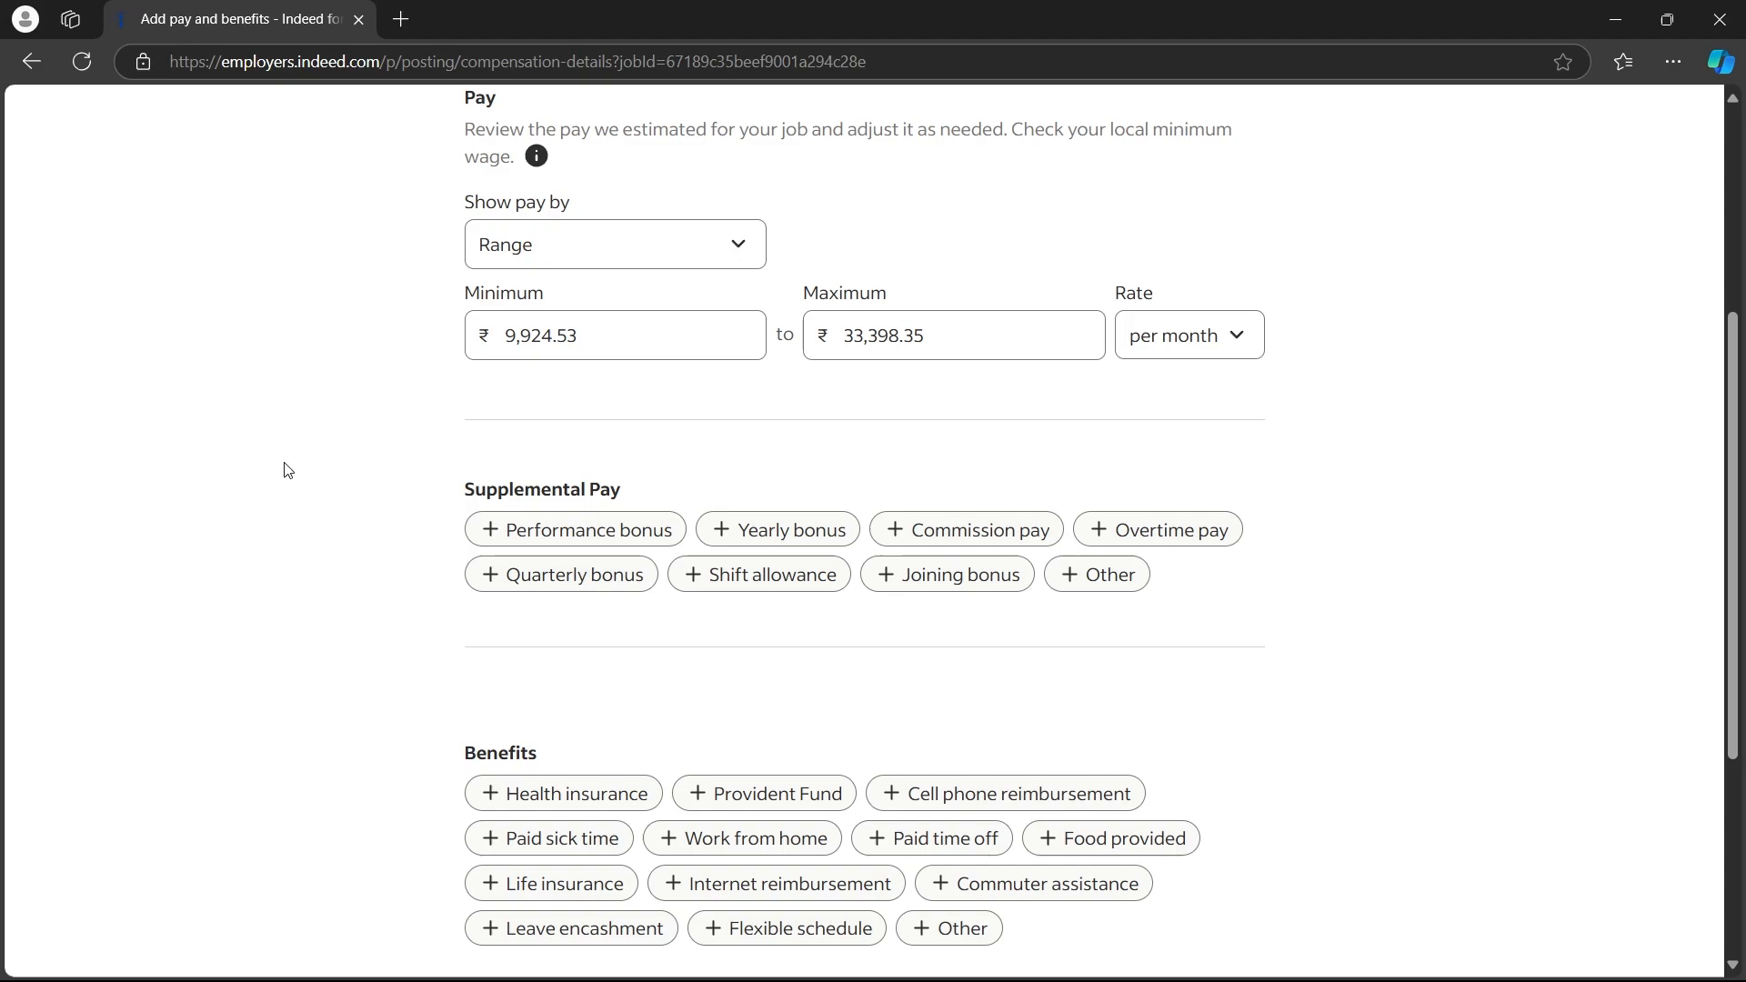
{"action": "middle_click", "coordinate": [287, 469]}
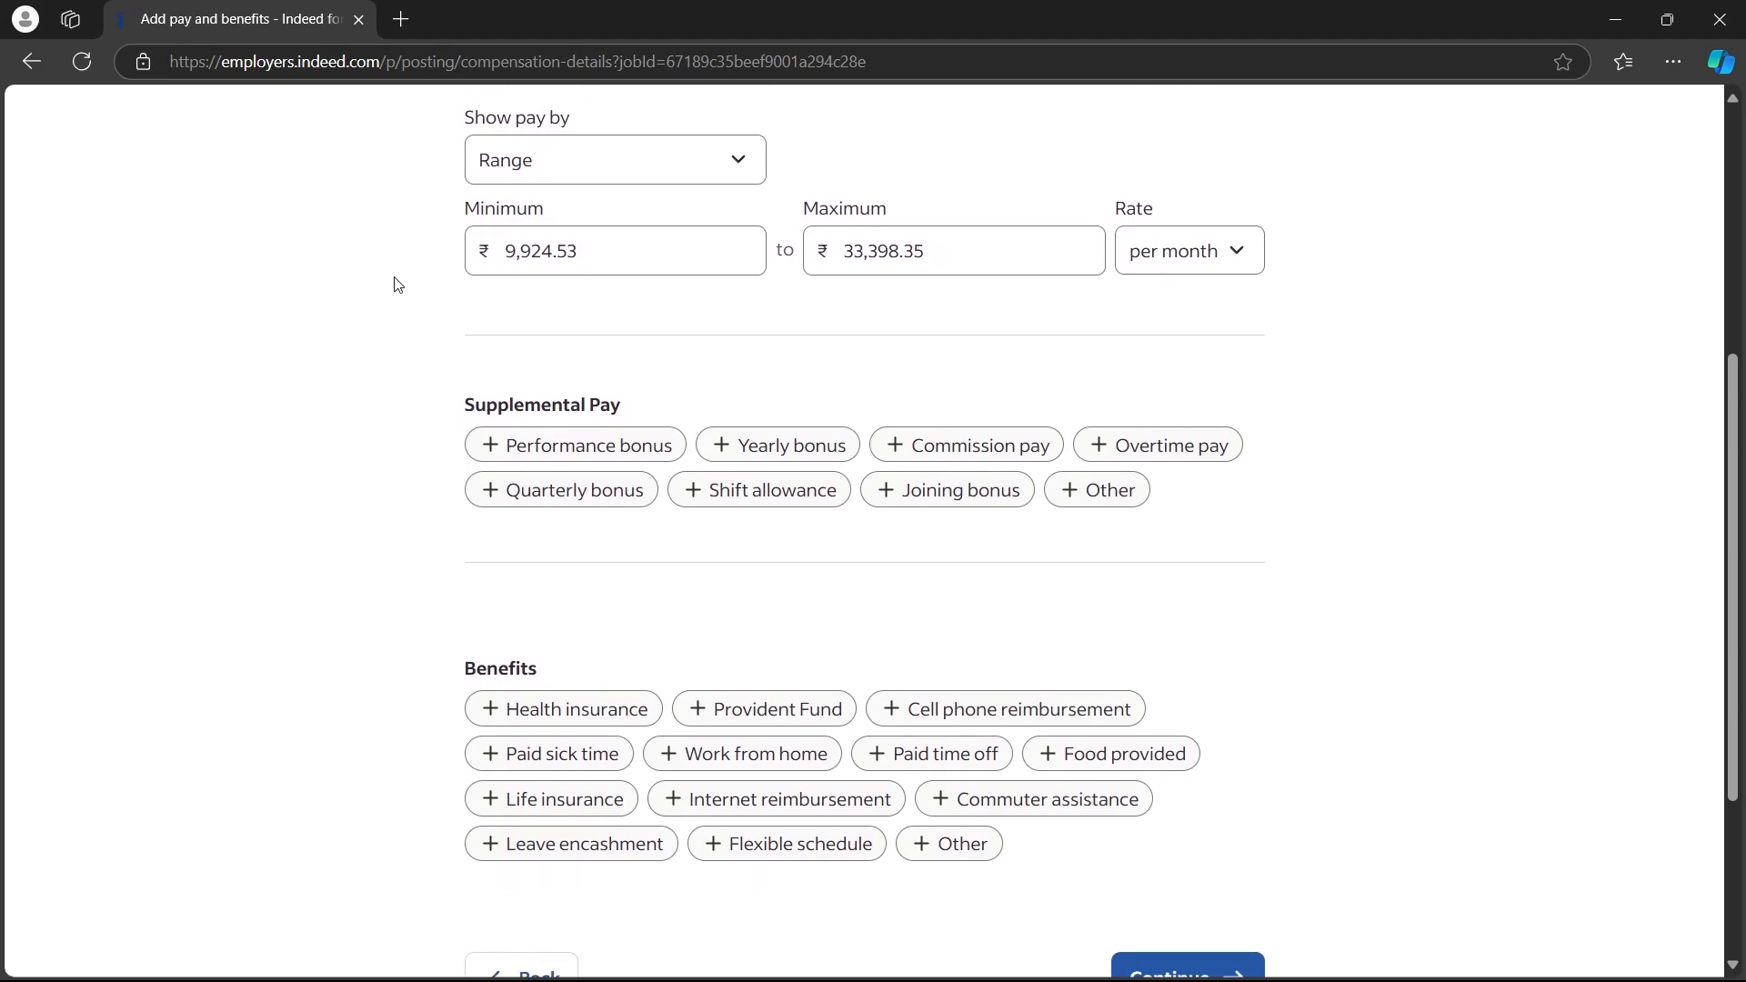
{"action": "left_click", "coordinate": [536, 177]}
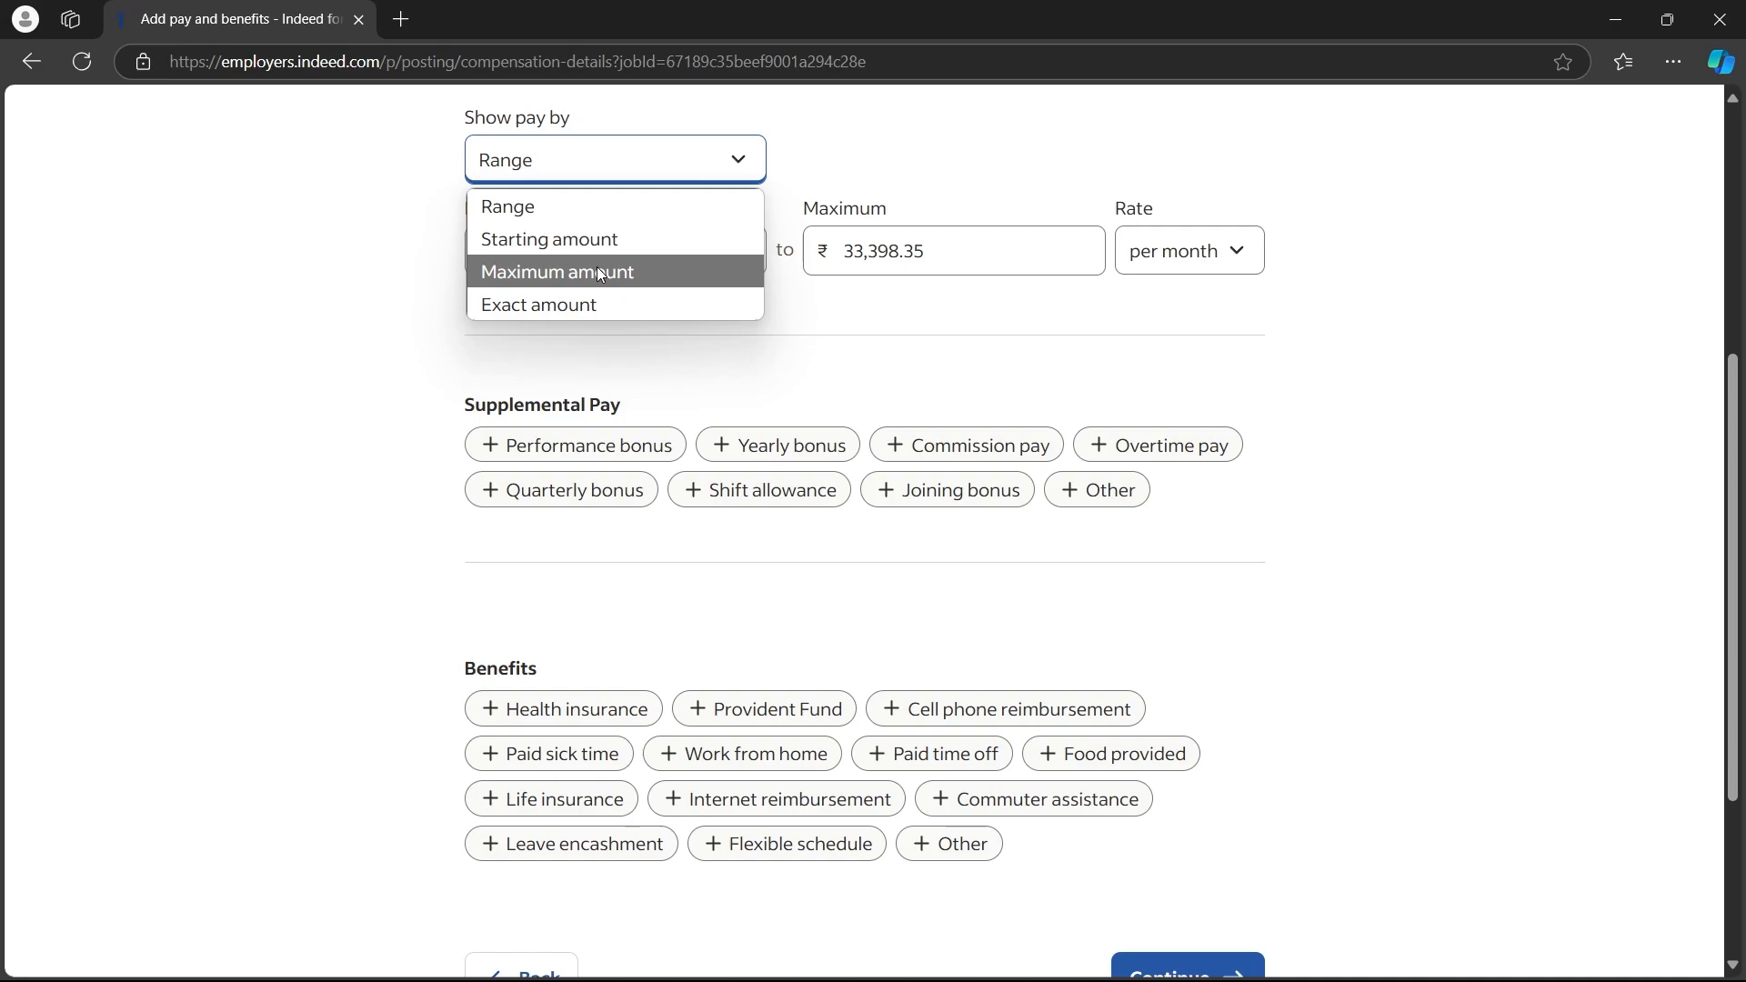
{"action": "left_click", "coordinate": [555, 202]}
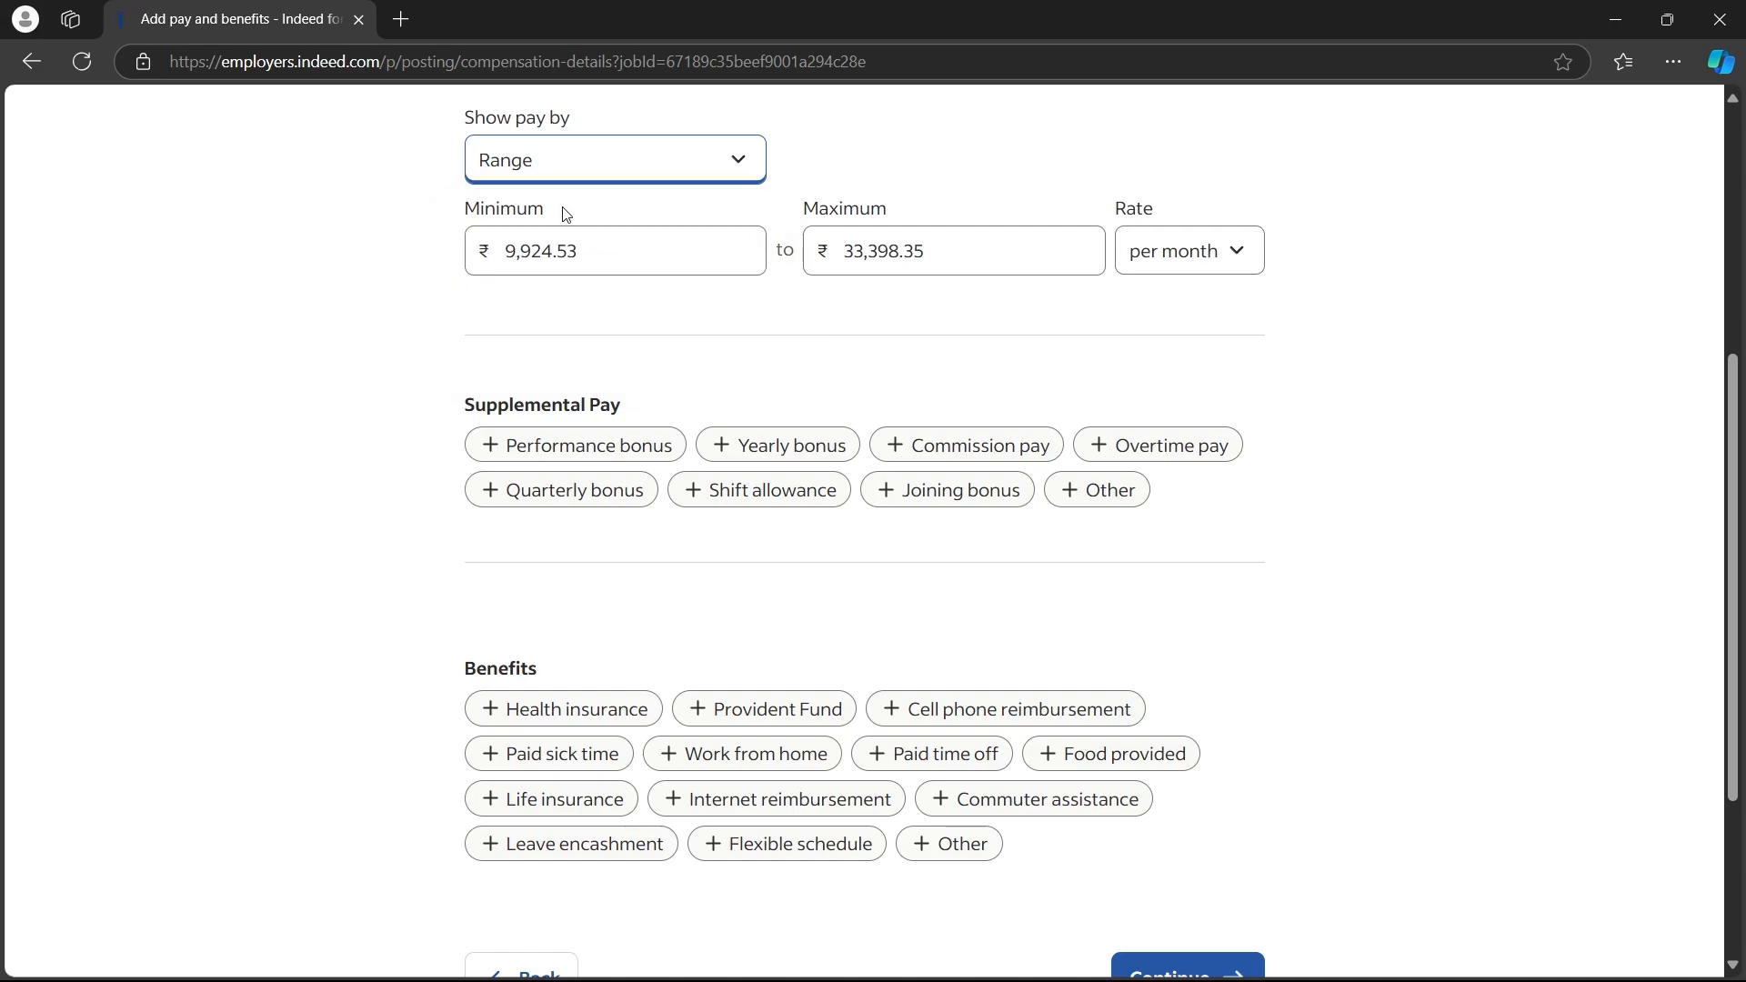
Set the minimum of the pay range to ₹10000
{"action": "left_click", "coordinate": [617, 250]}
{"action": "left_click_drag", "start_coordinate": [651, 250], "coordinate": [6, 245]}
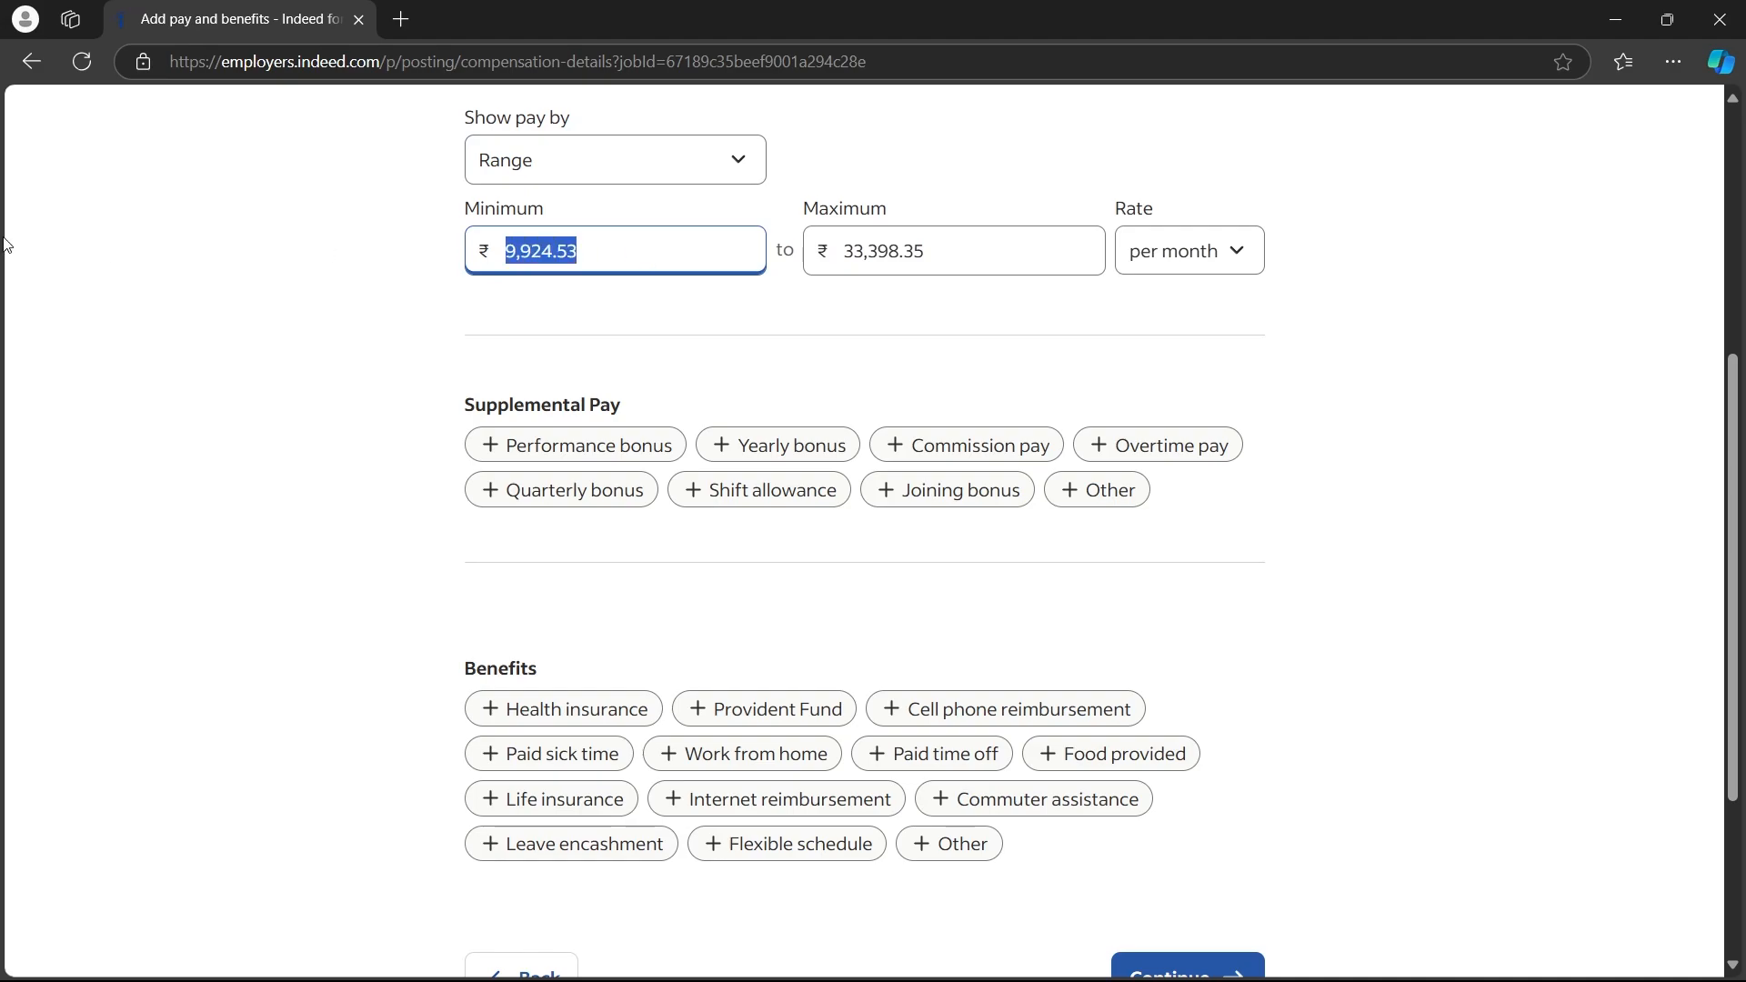
{"action": "type", "text": "10000"}
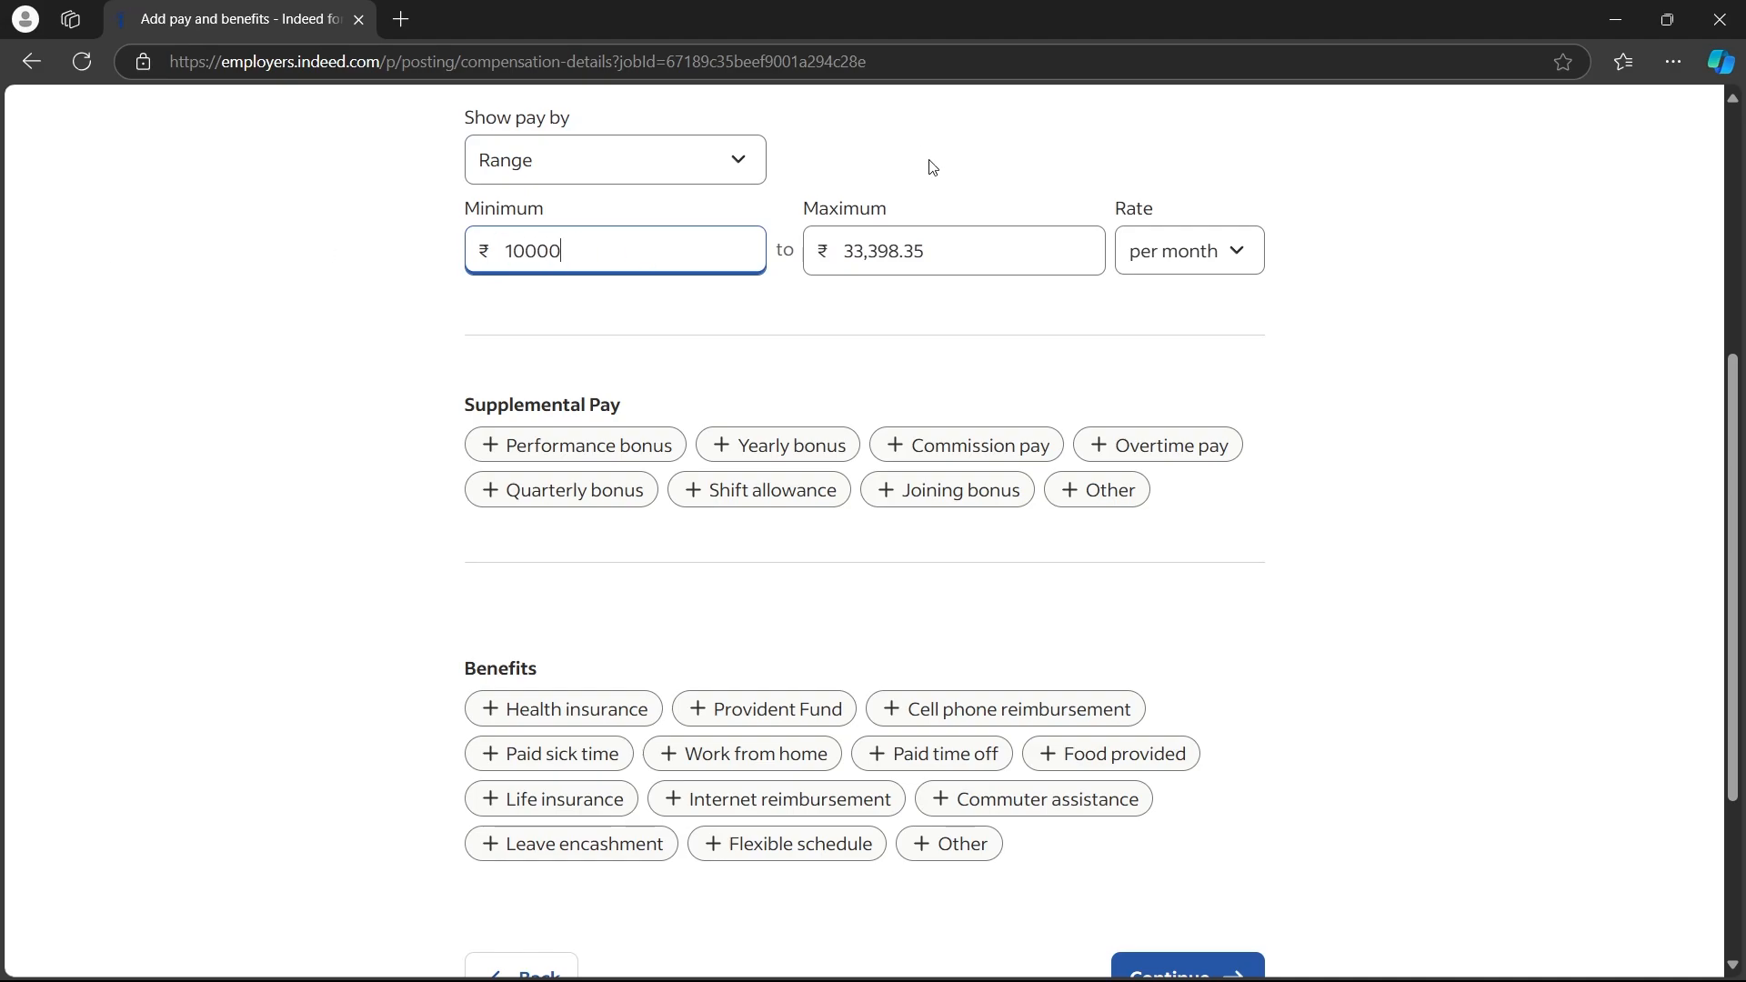
Check the available rate periods for the pay range
{"action": "left_click", "coordinate": [1048, 260]}
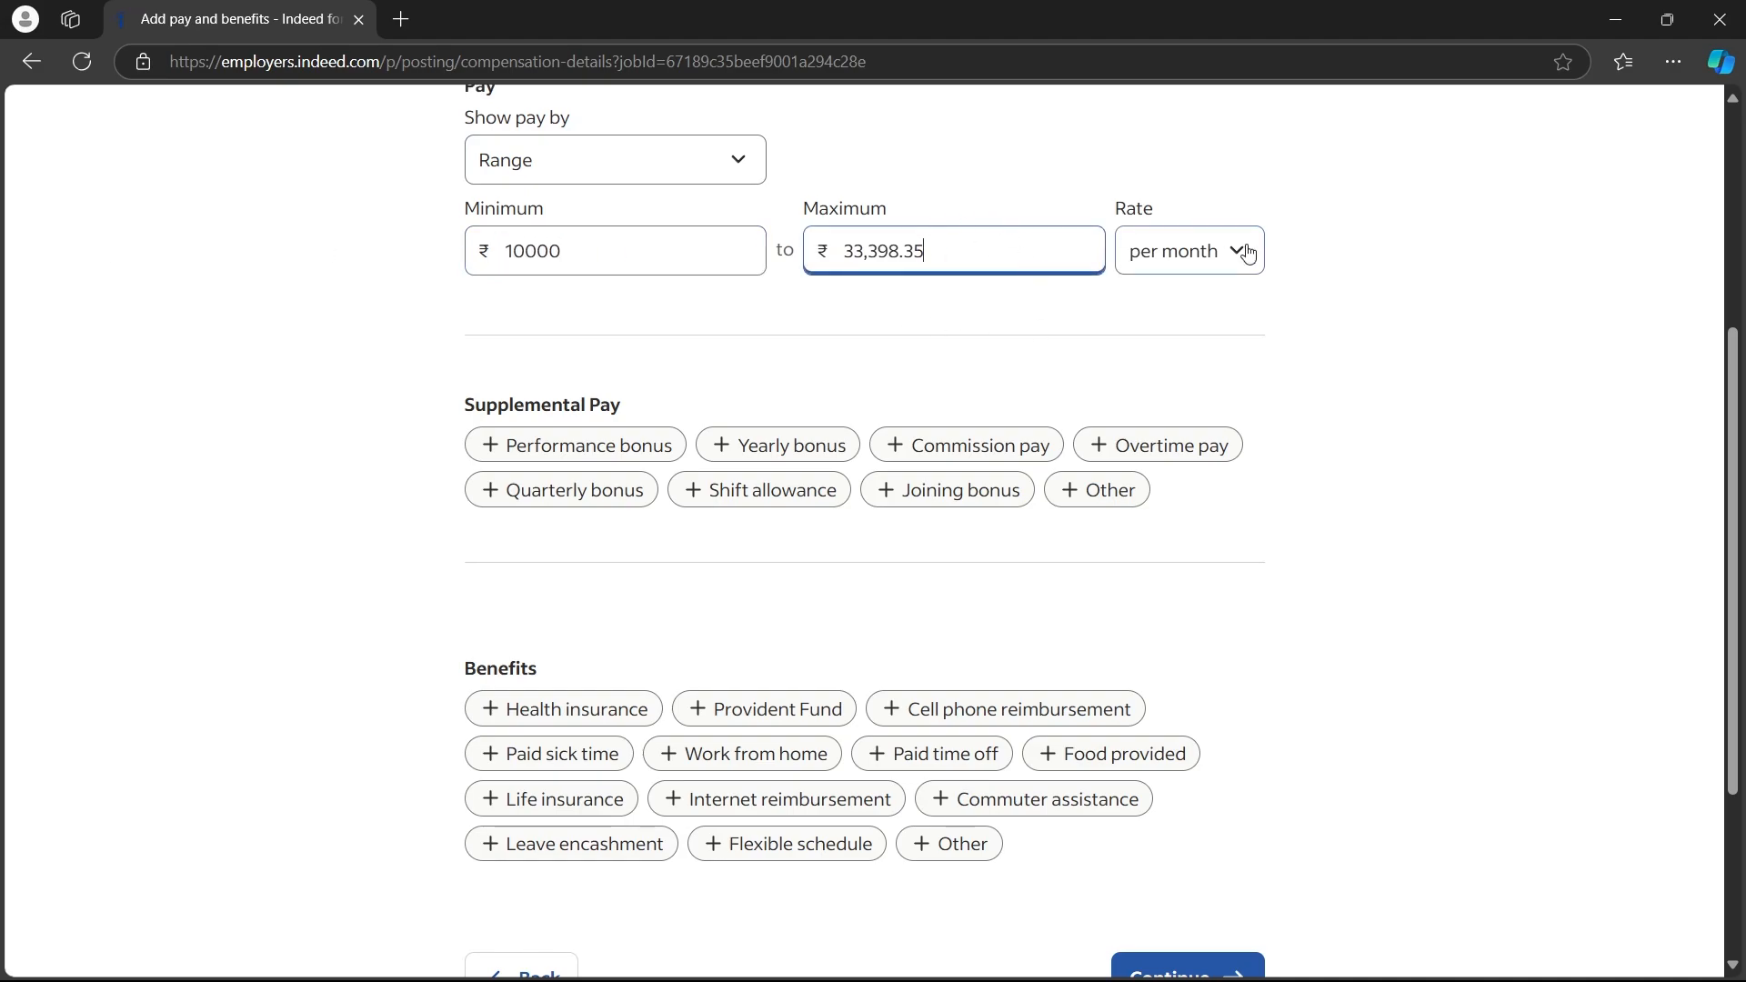
{"action": "left_click", "coordinate": [1216, 254]}
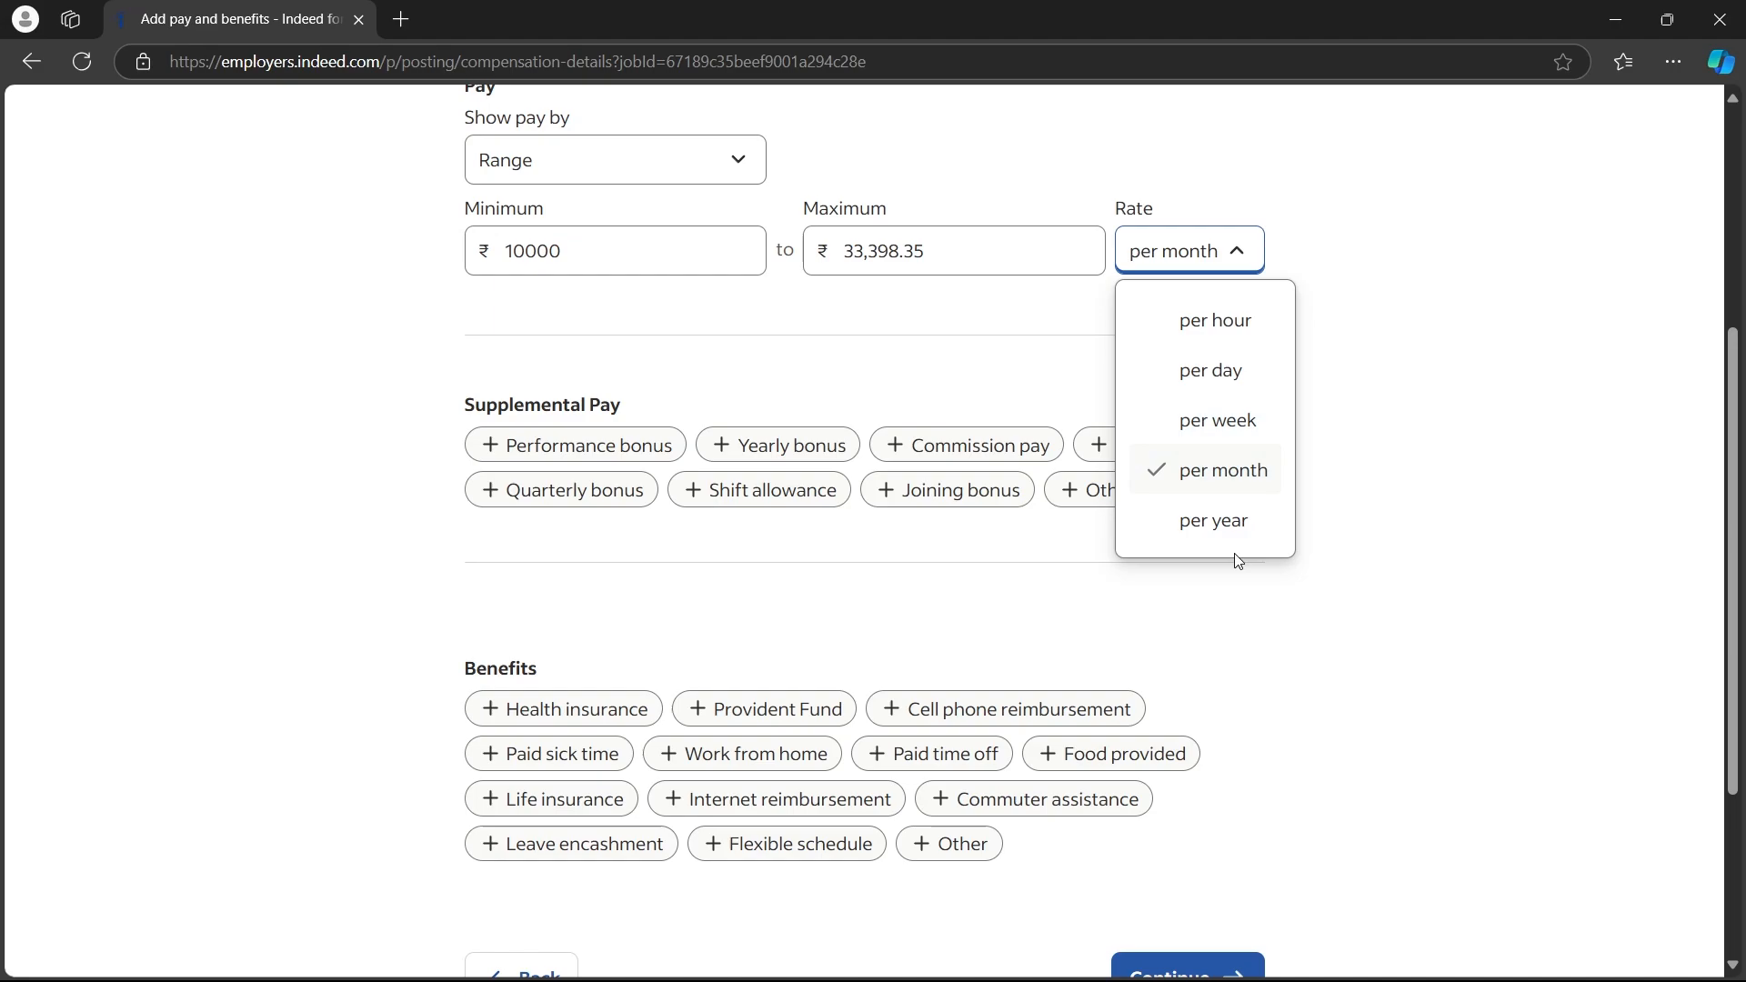
{"action": "left_click", "coordinate": [337, 411]}
Add Joining bonus as supplemental pay and Paid sick time as a benefit, and continue to the job description page
{"action": "middle_click", "coordinate": [270, 319]}
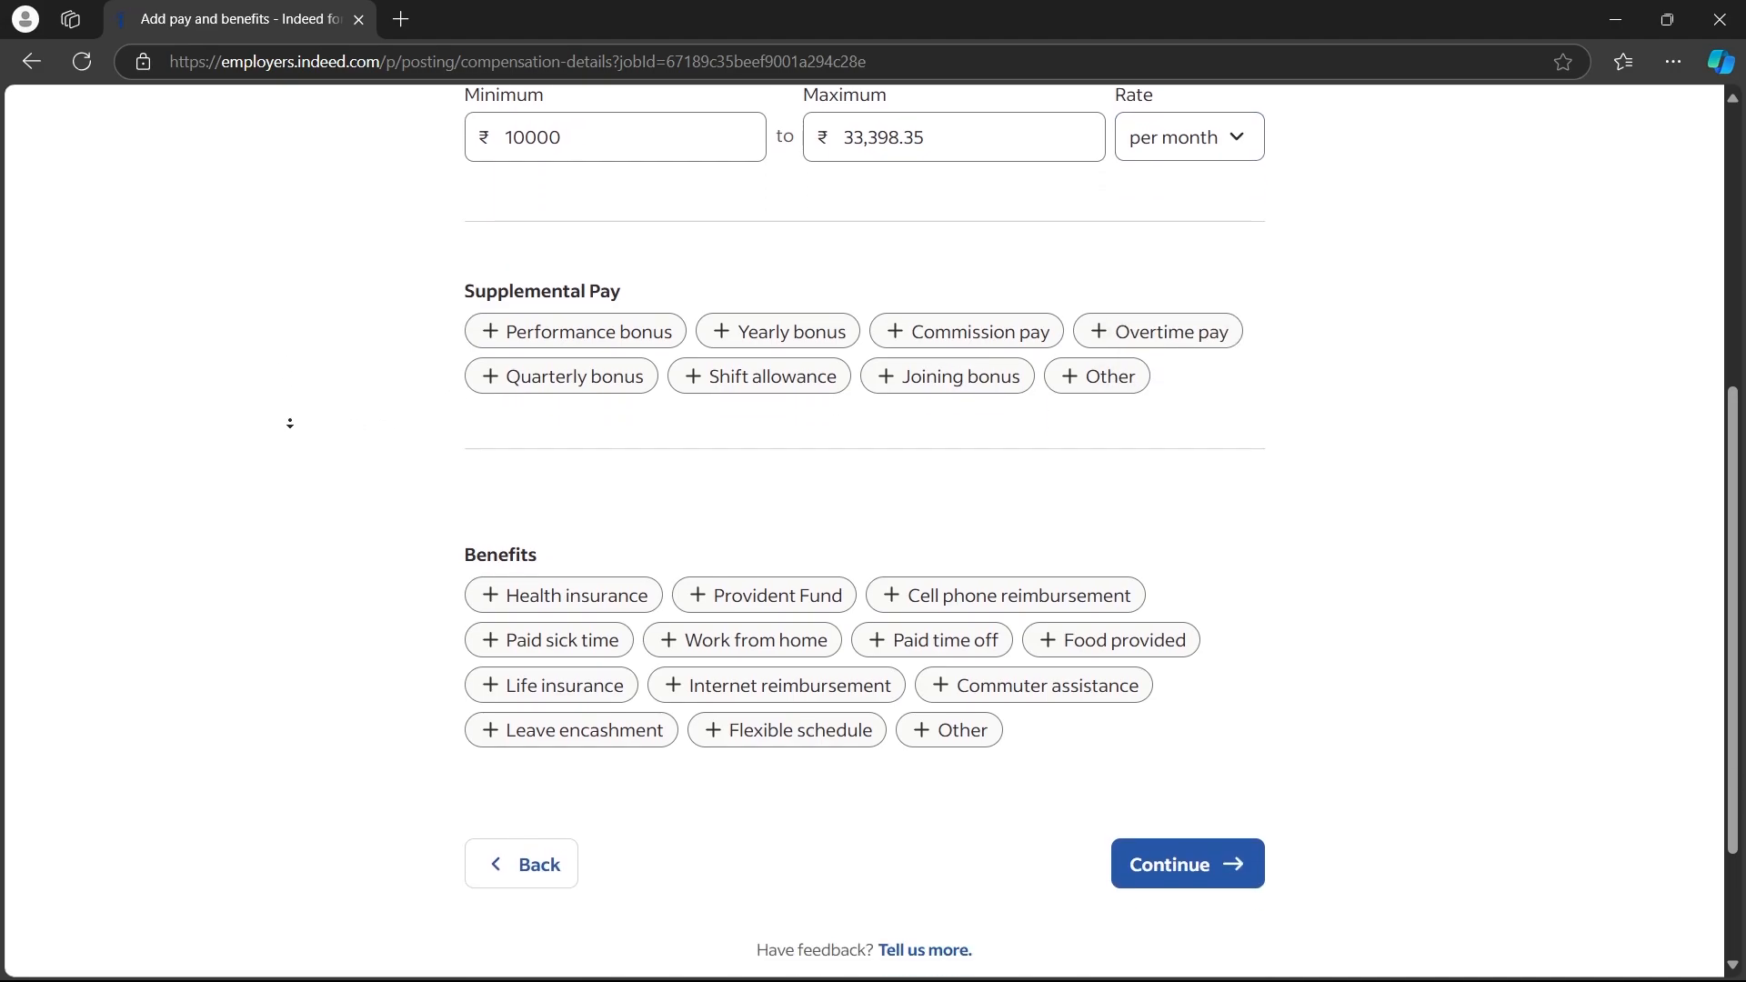
{"action": "middle_click", "coordinate": [305, 385]}
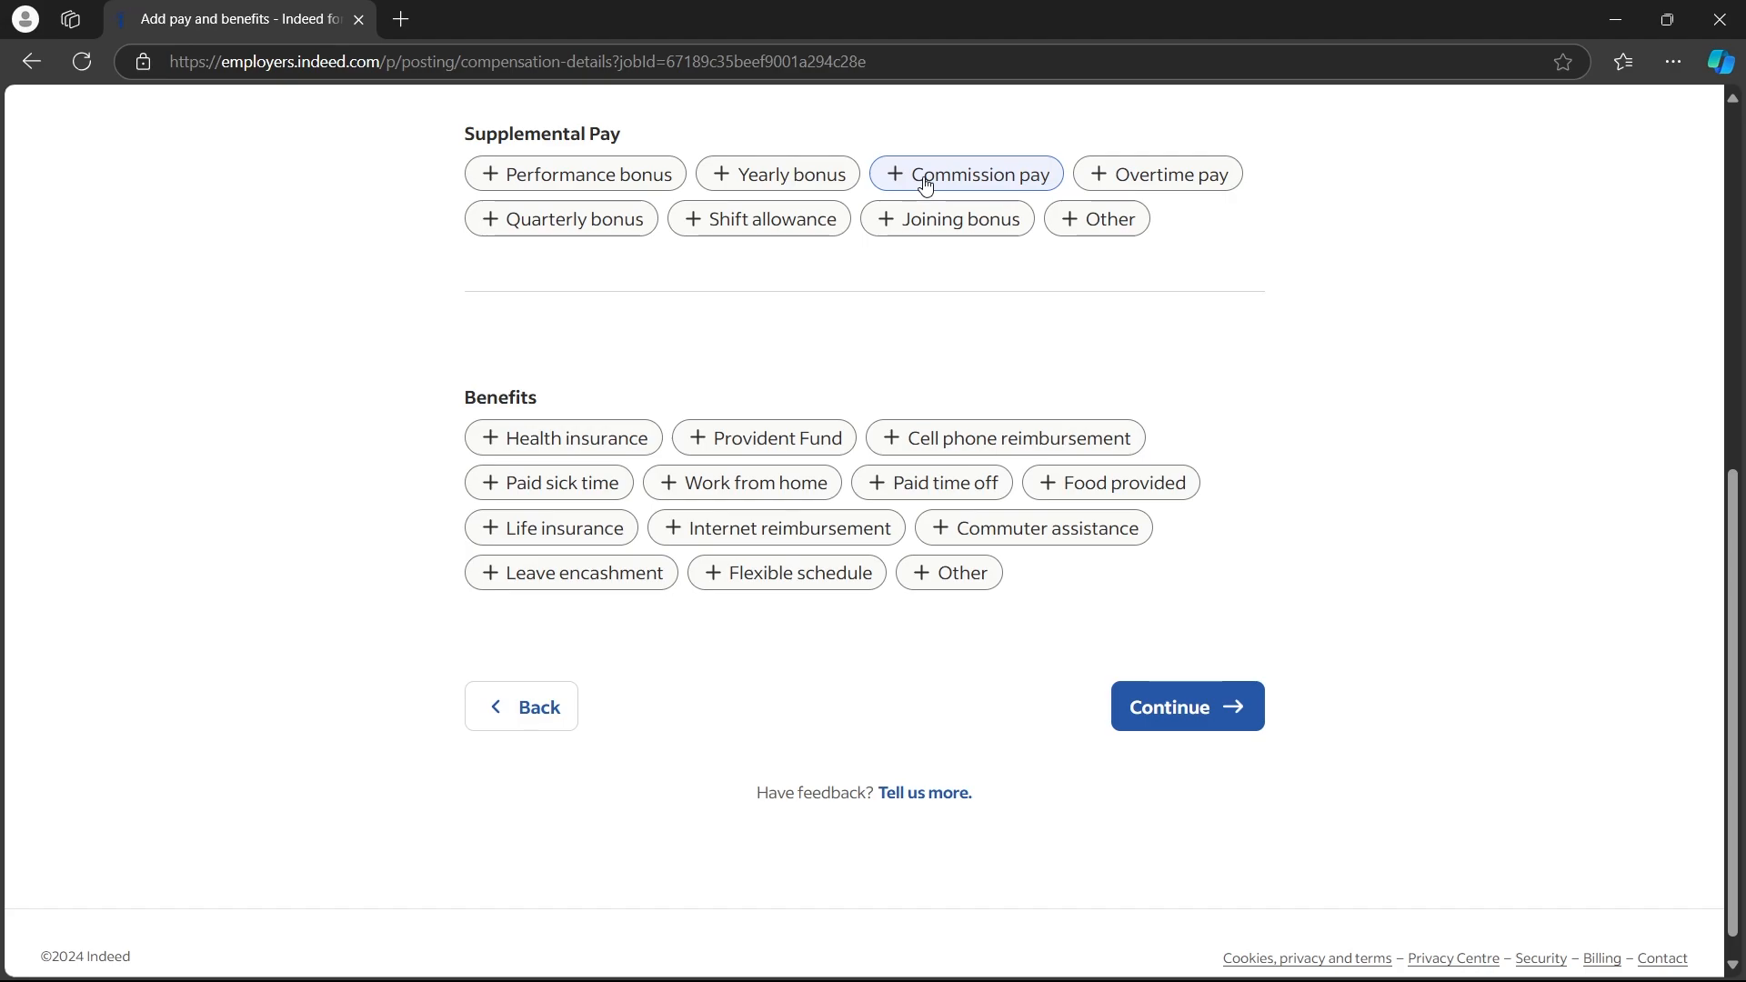
{"action": "left_click", "coordinate": [896, 219]}
{"action": "scroll", "coordinate": [545, 428], "scroll_direction": "down", "scroll_amount": 1}
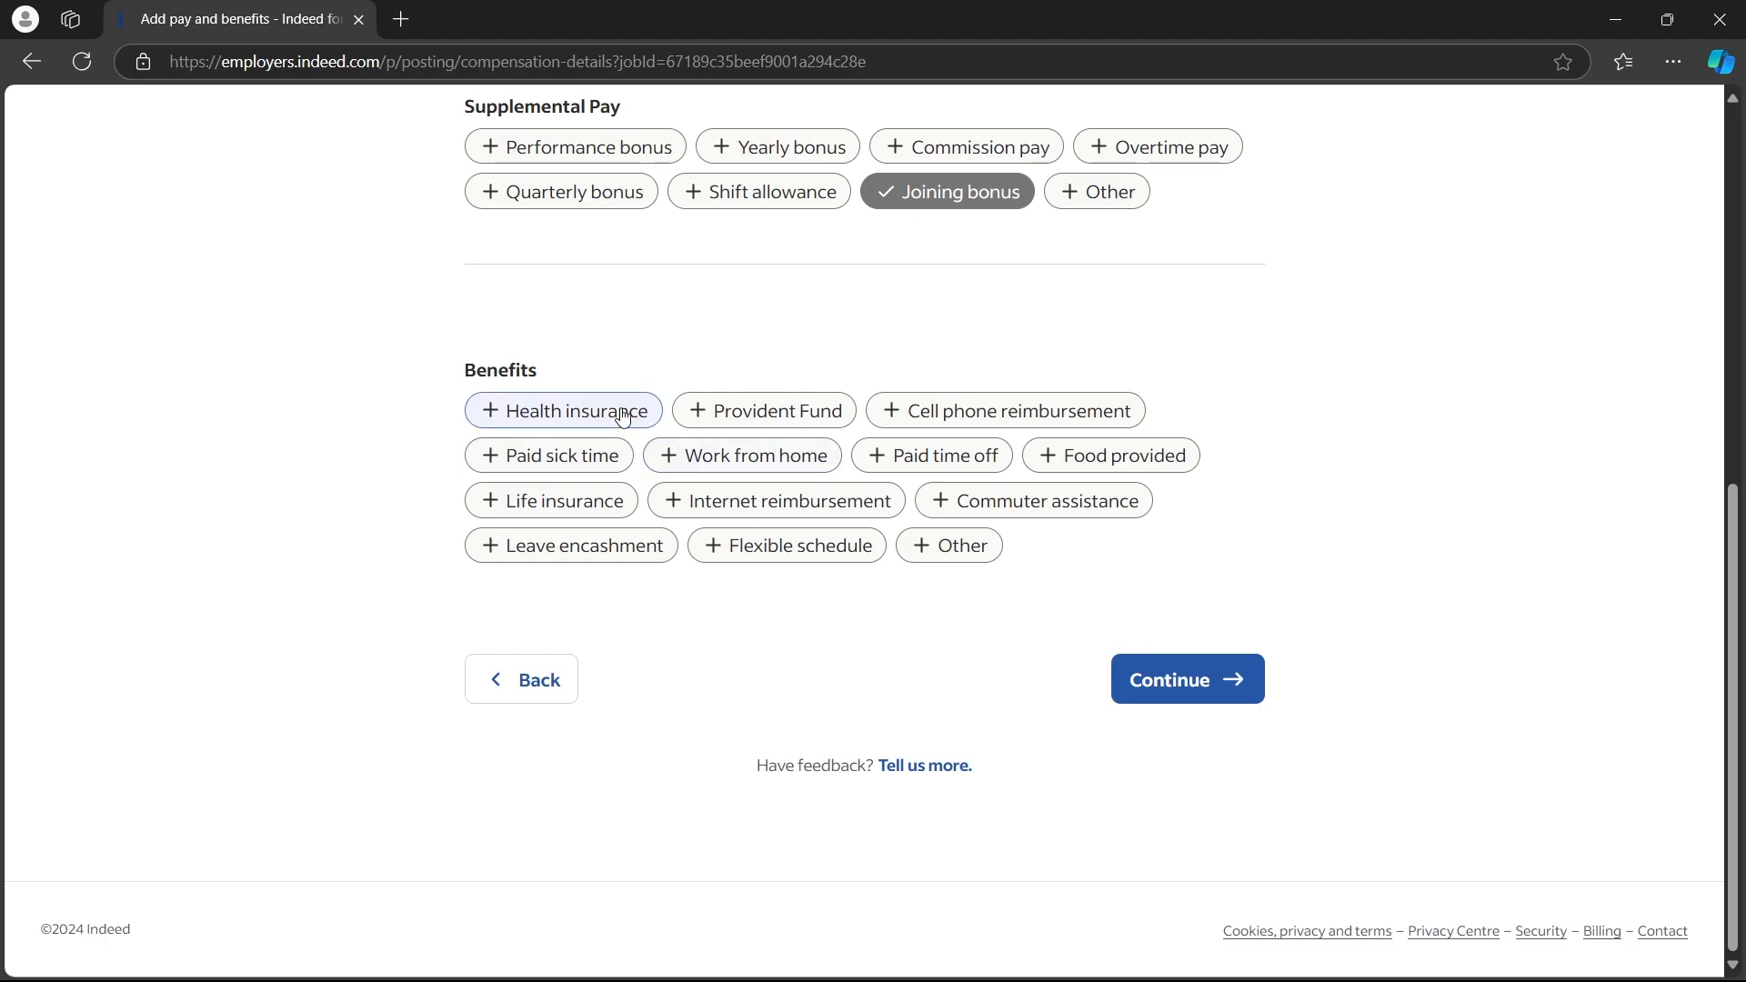
{"action": "left_click", "coordinate": [596, 455]}
{"action": "left_click", "coordinate": [1188, 679]}
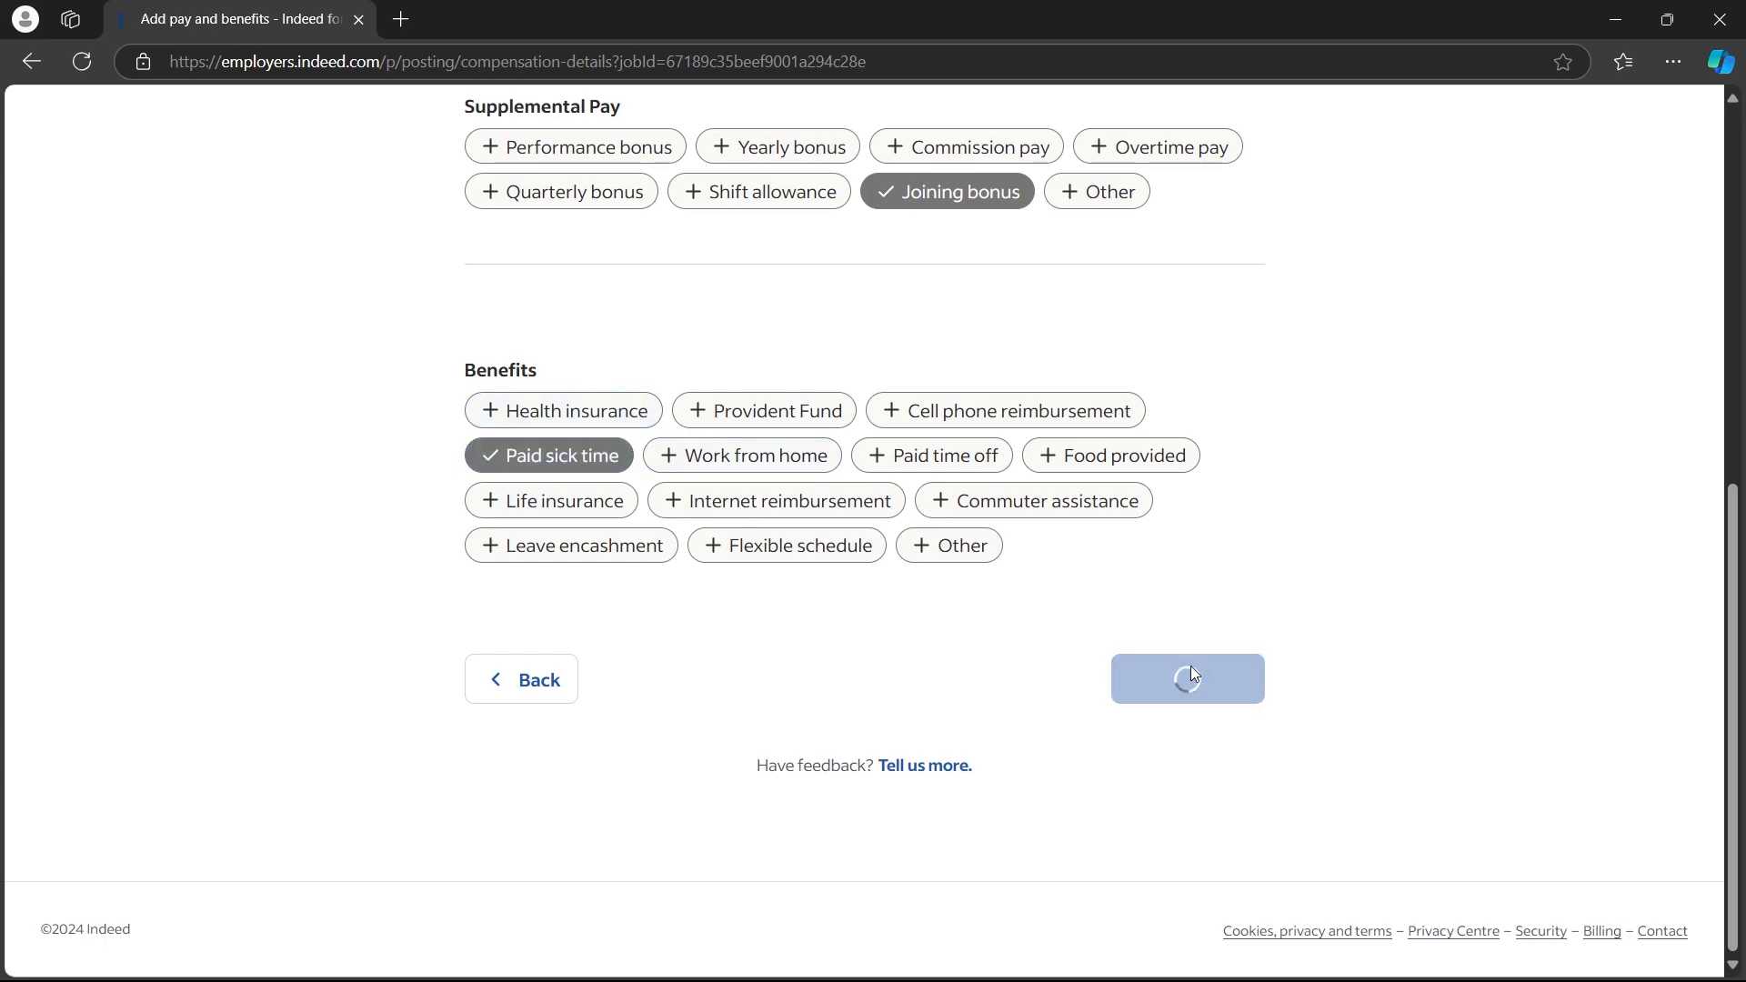
{"action": "scroll", "coordinate": [241, 502], "scroll_direction": "down", "scroll_amount": 3}
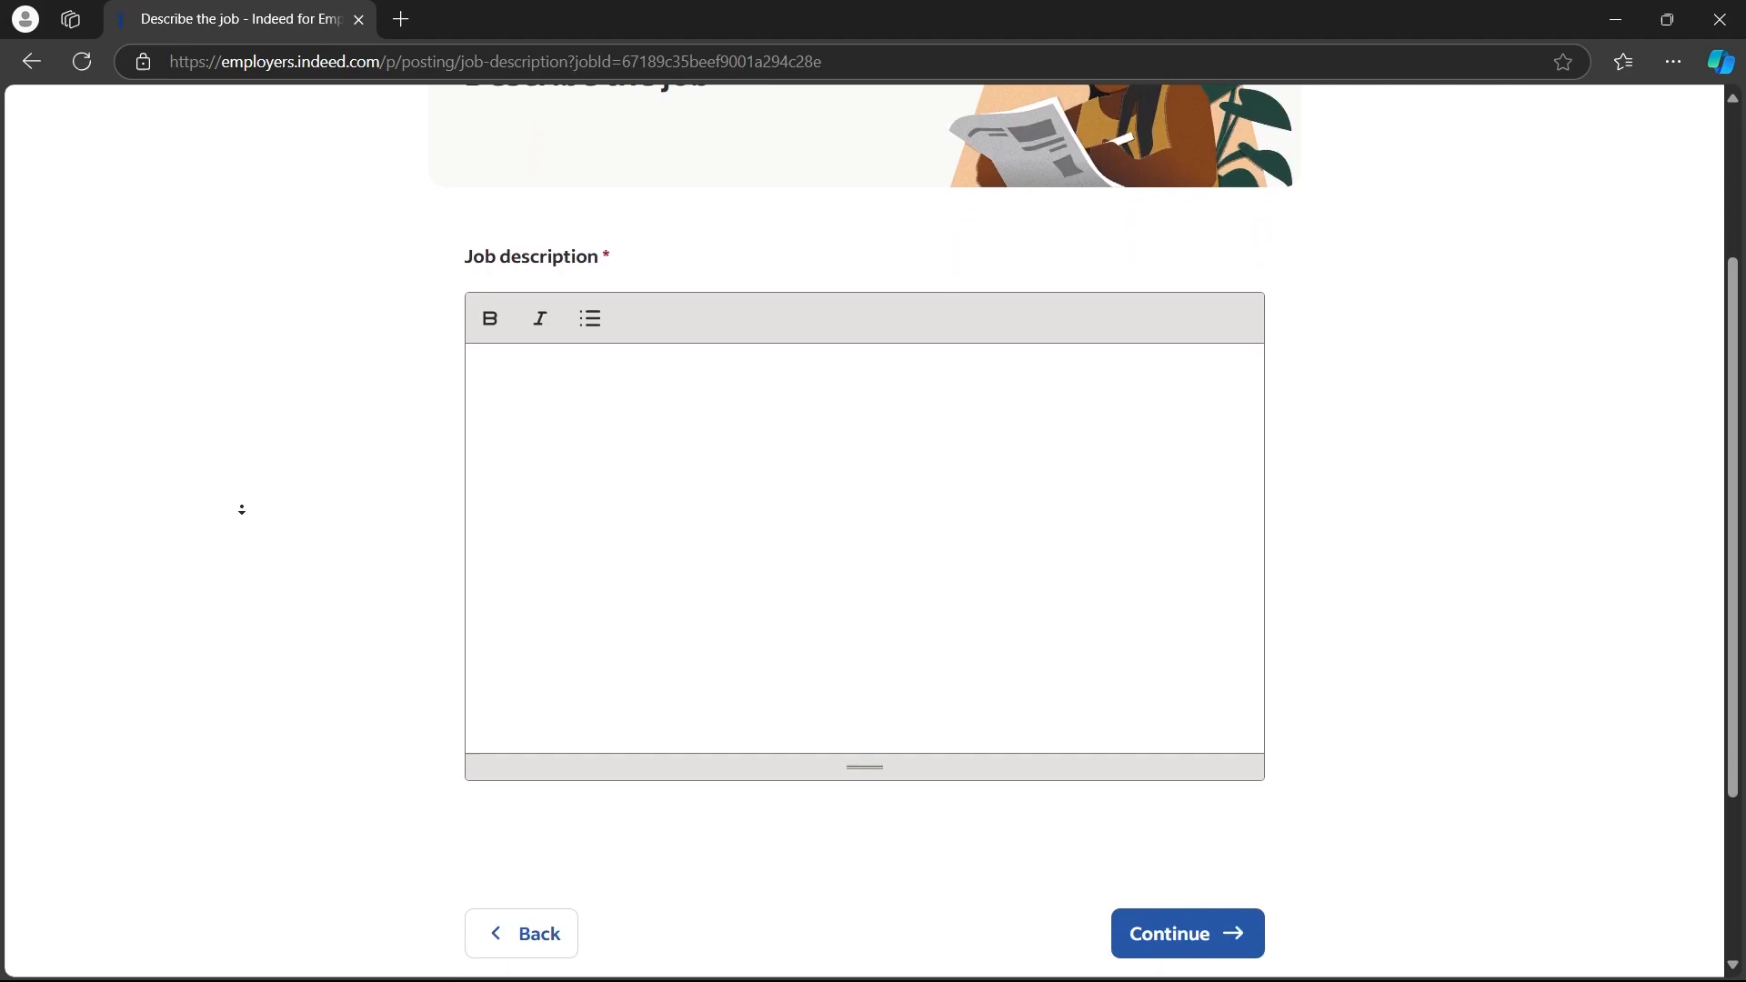
{"action": "left_click", "coordinate": [403, 16]}
{"action": "left_click", "coordinate": [869, 326]}
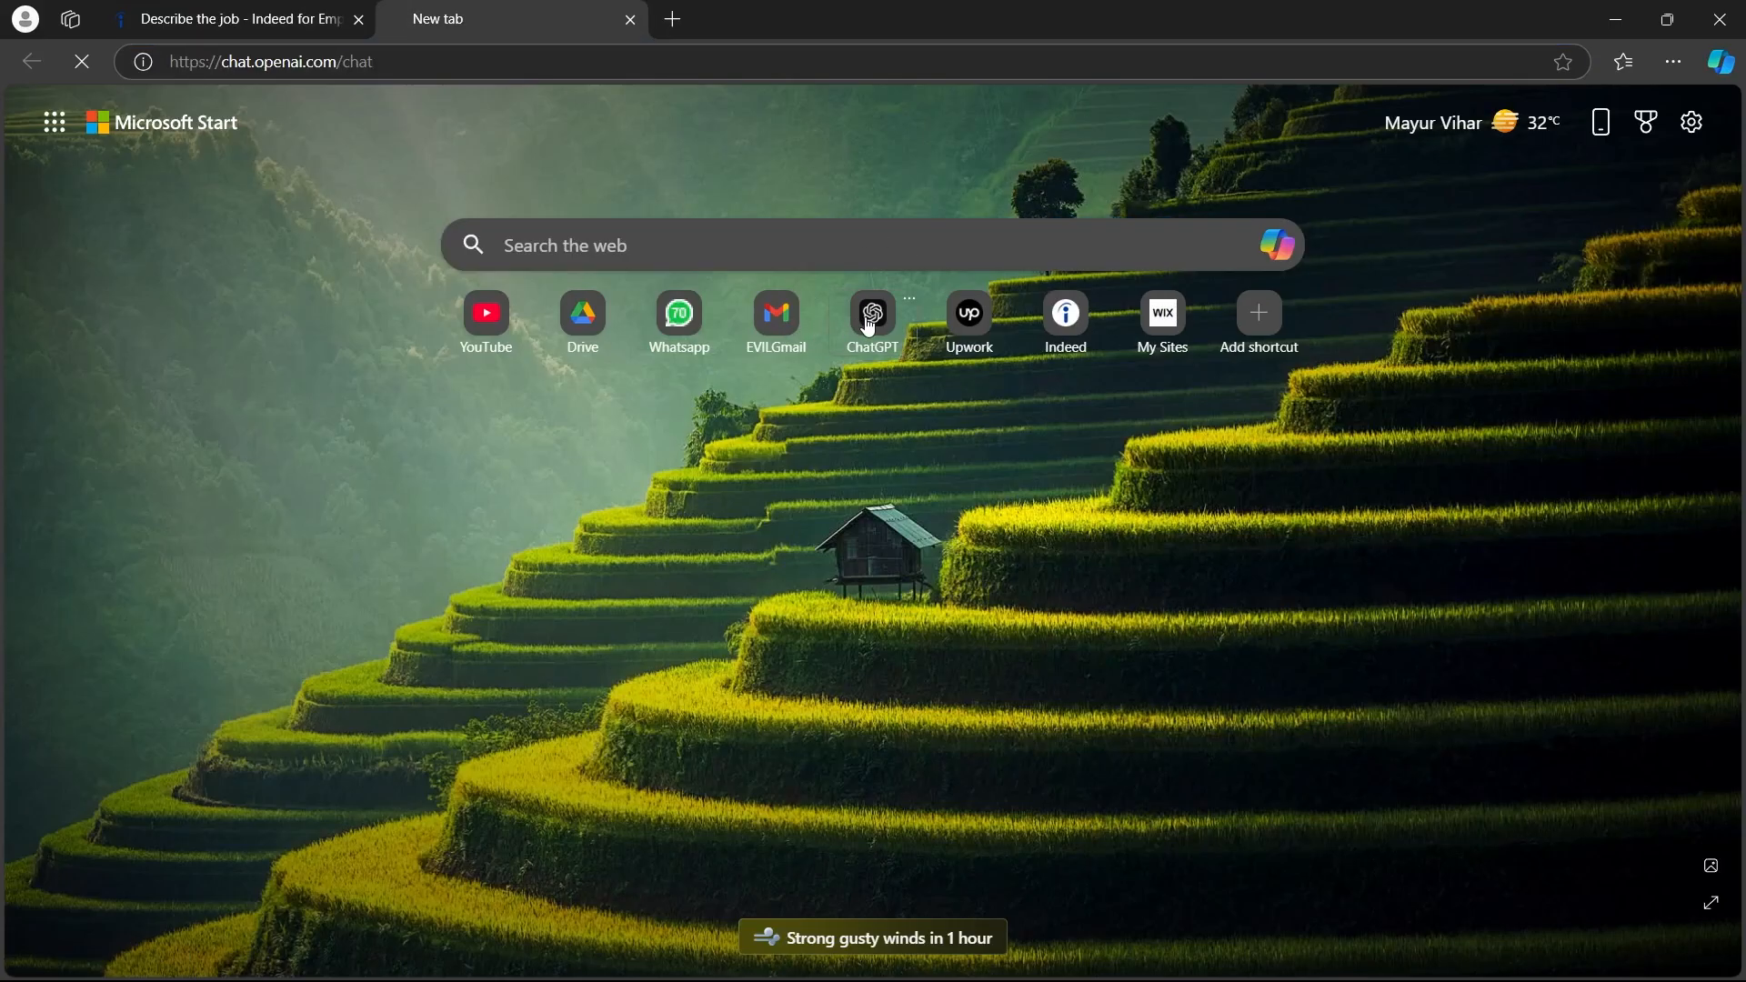
{"action": "left_click", "coordinate": [237, 14]}
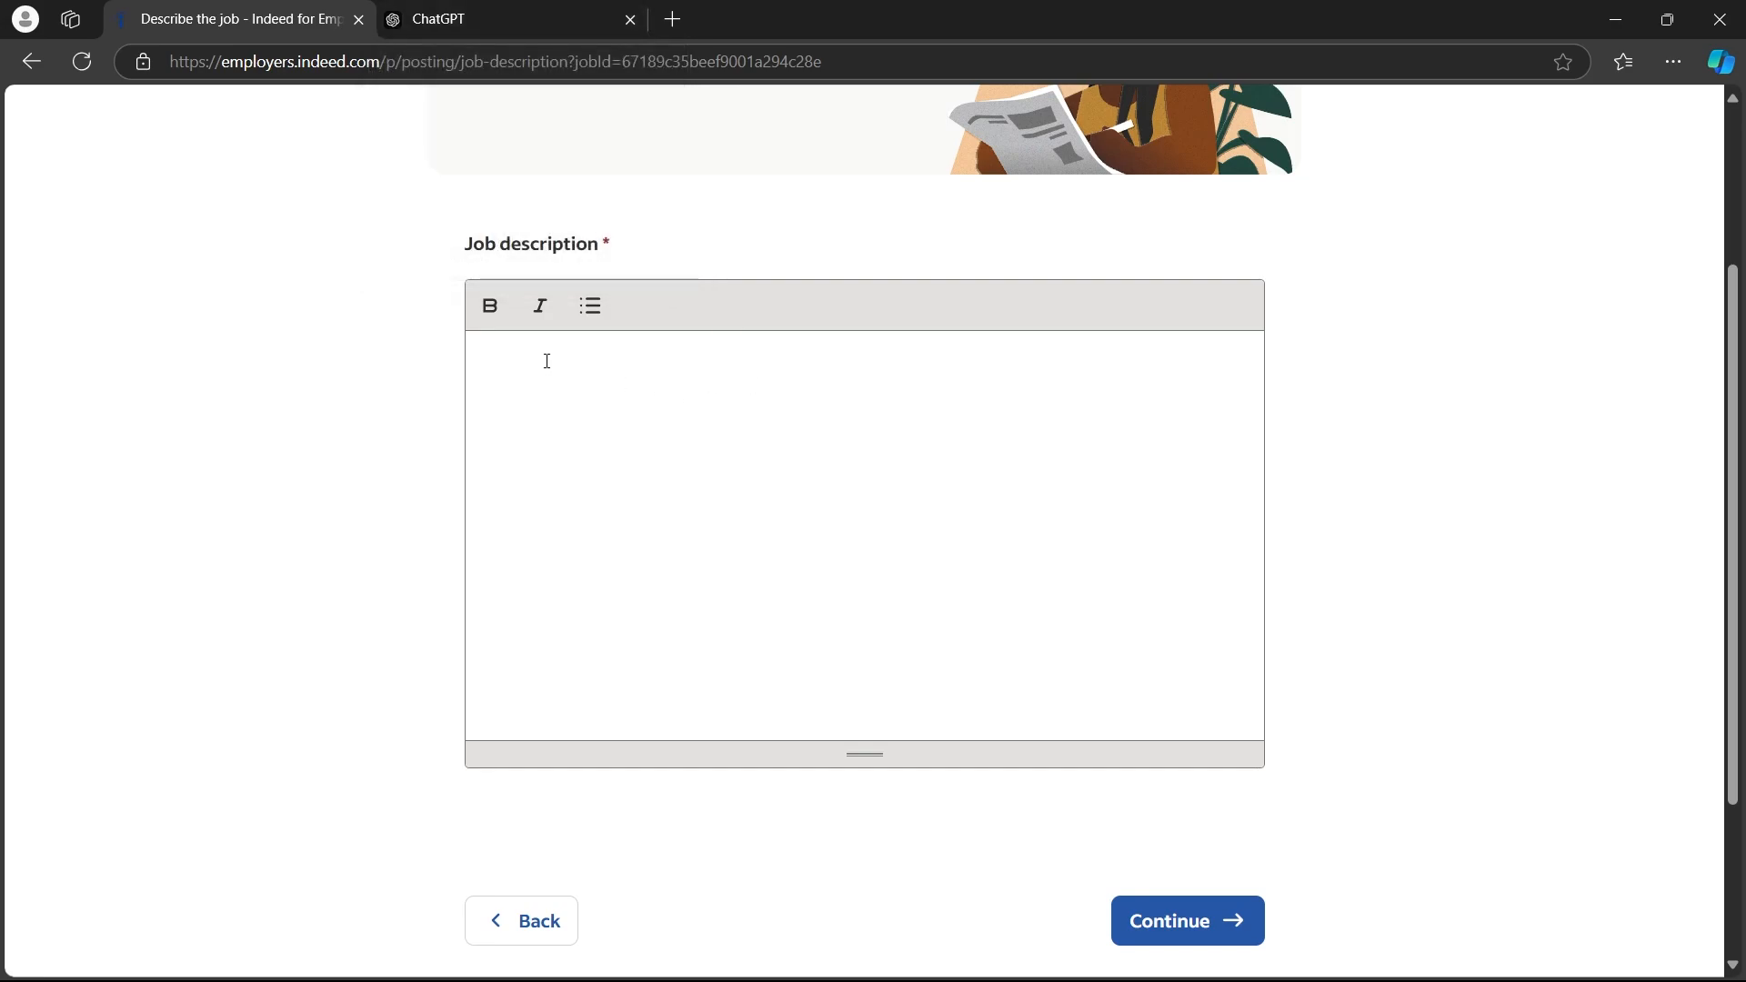
{"action": "left_click", "coordinate": [438, 12]}
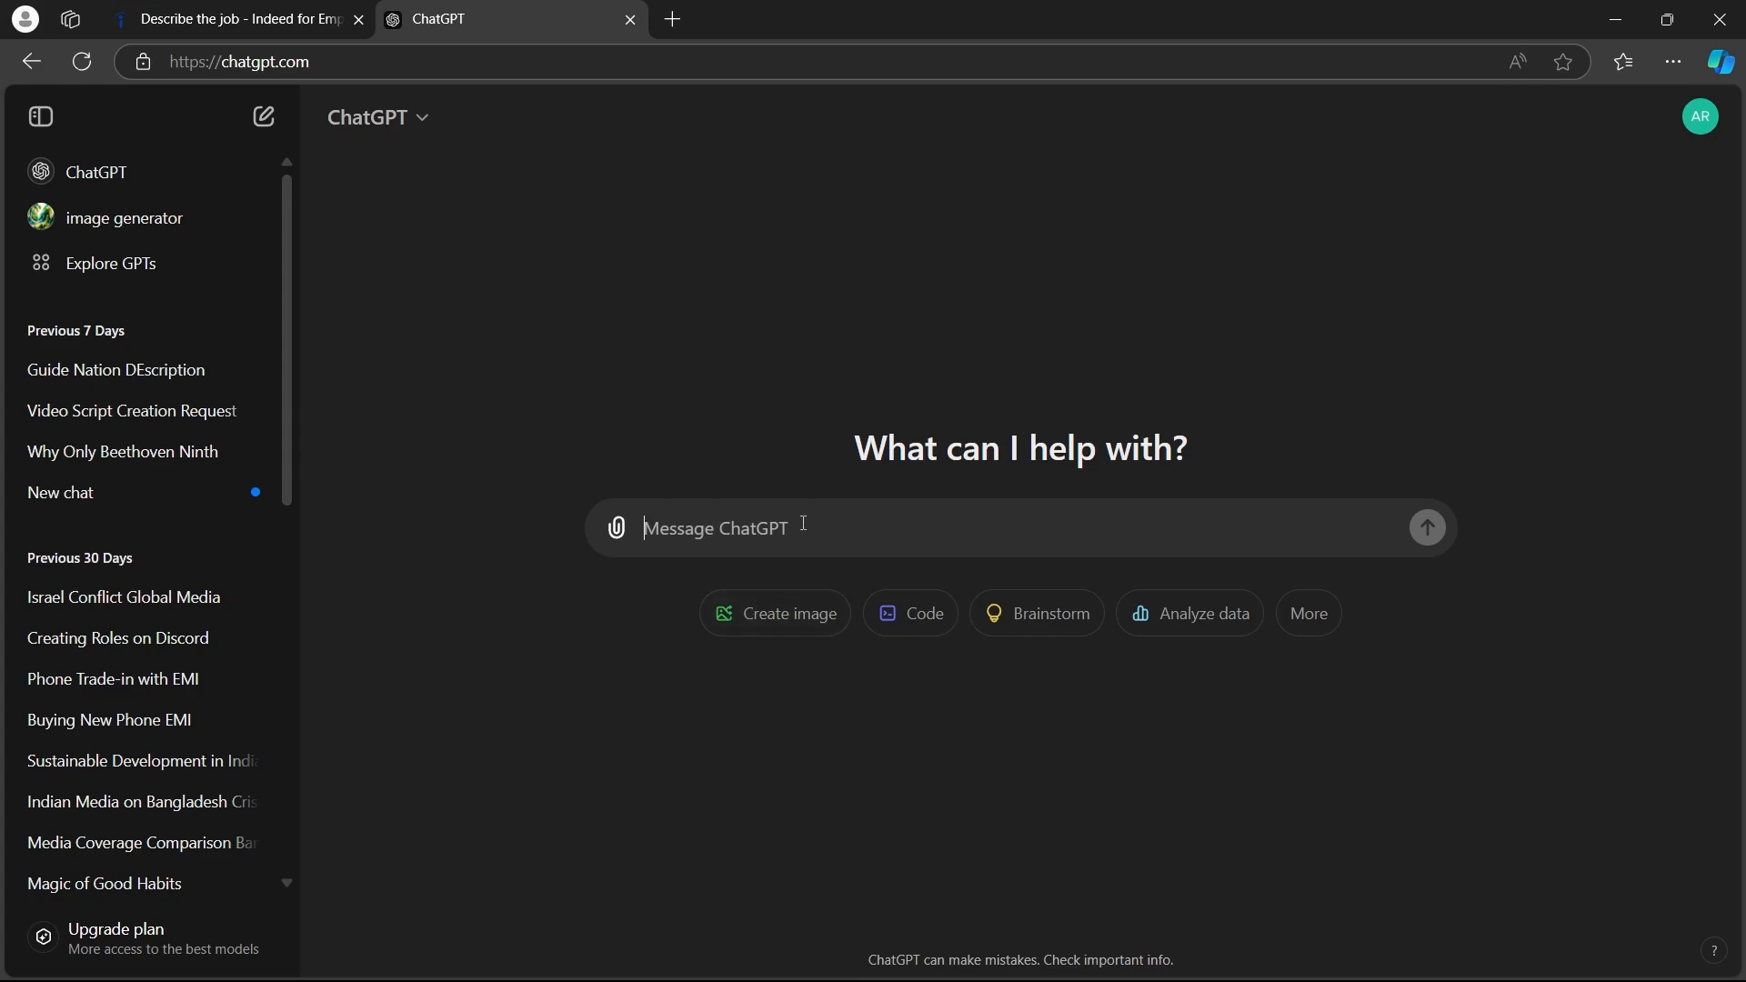
{"action": "key", "text": "ctrl+v"}
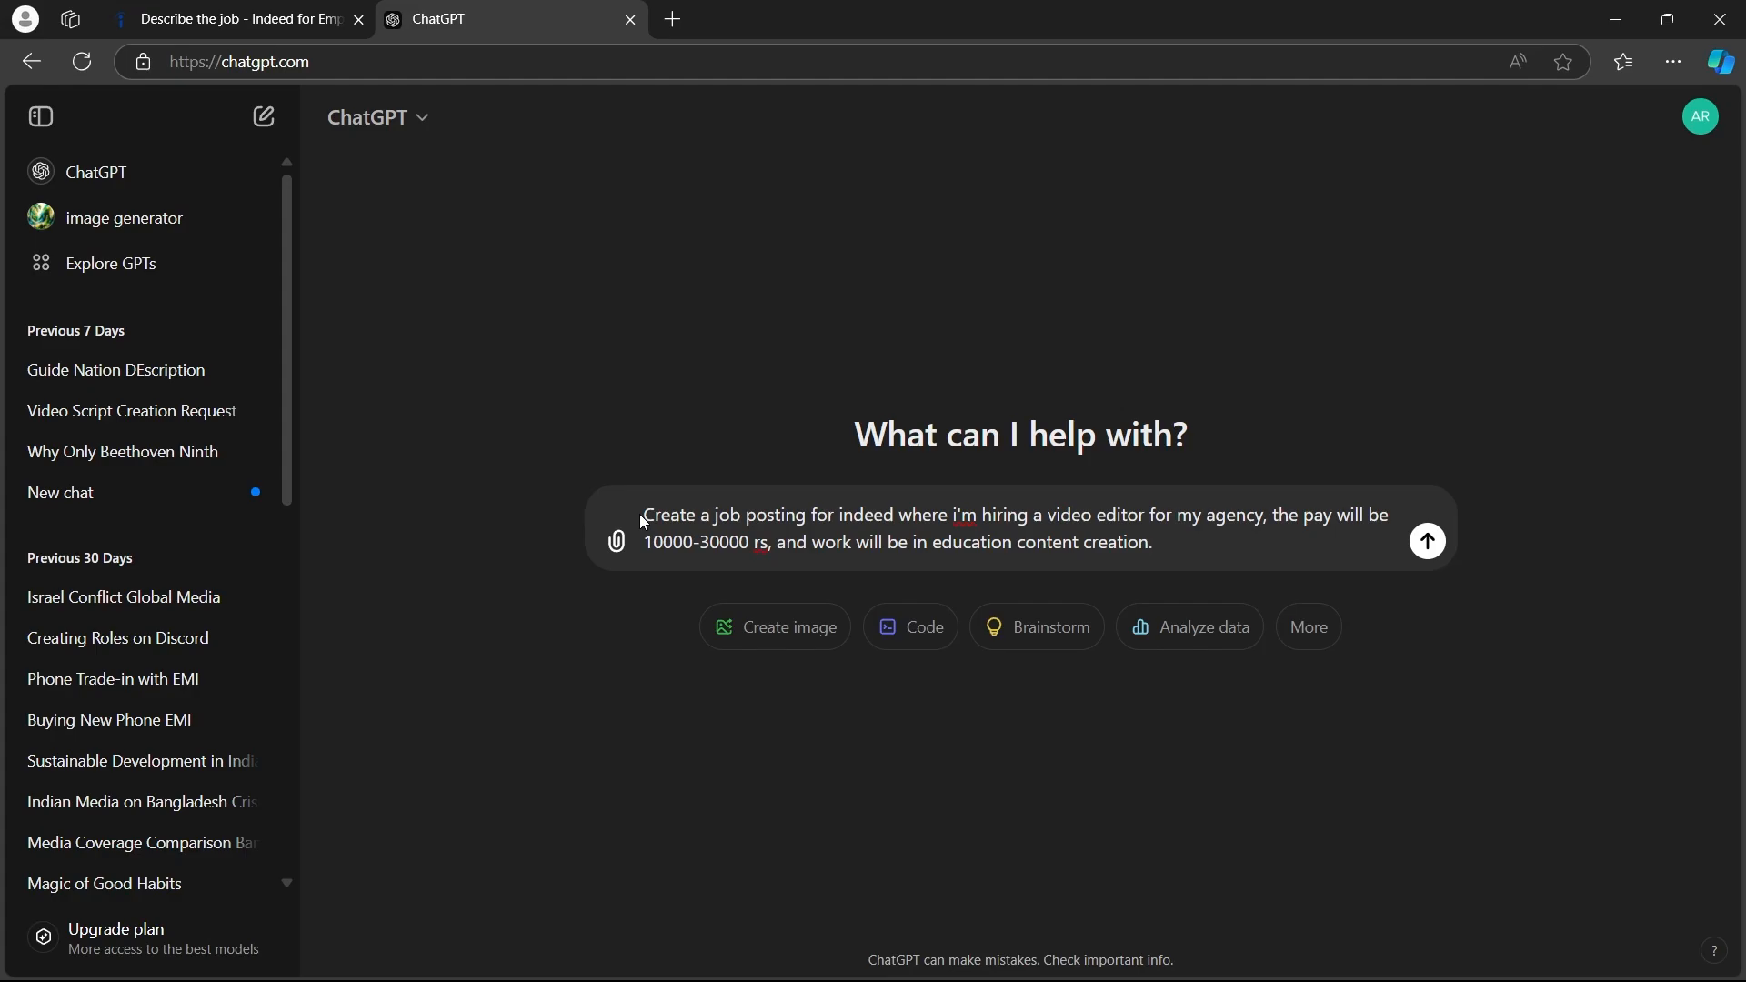
{"action": "left_click", "coordinate": [1427, 541]}
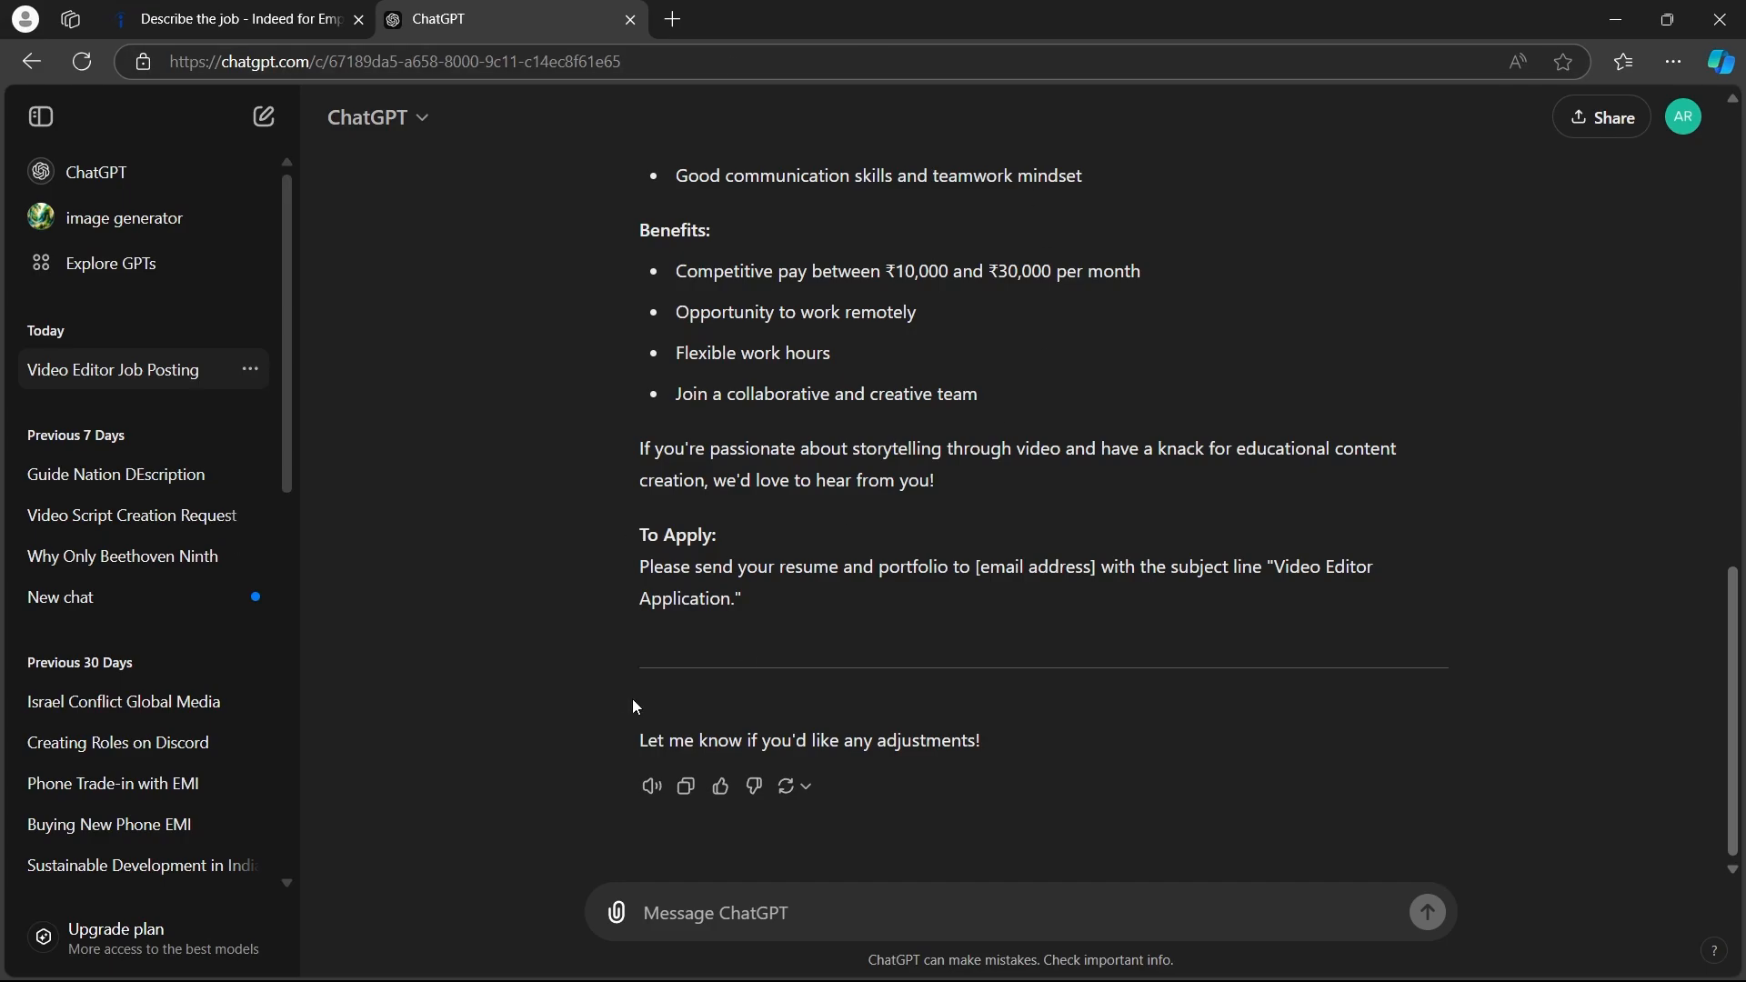
Copy the job posting generated by ChatGPT and paste it into the job description on Indeed
{"action": "left_click", "coordinate": [686, 786]}
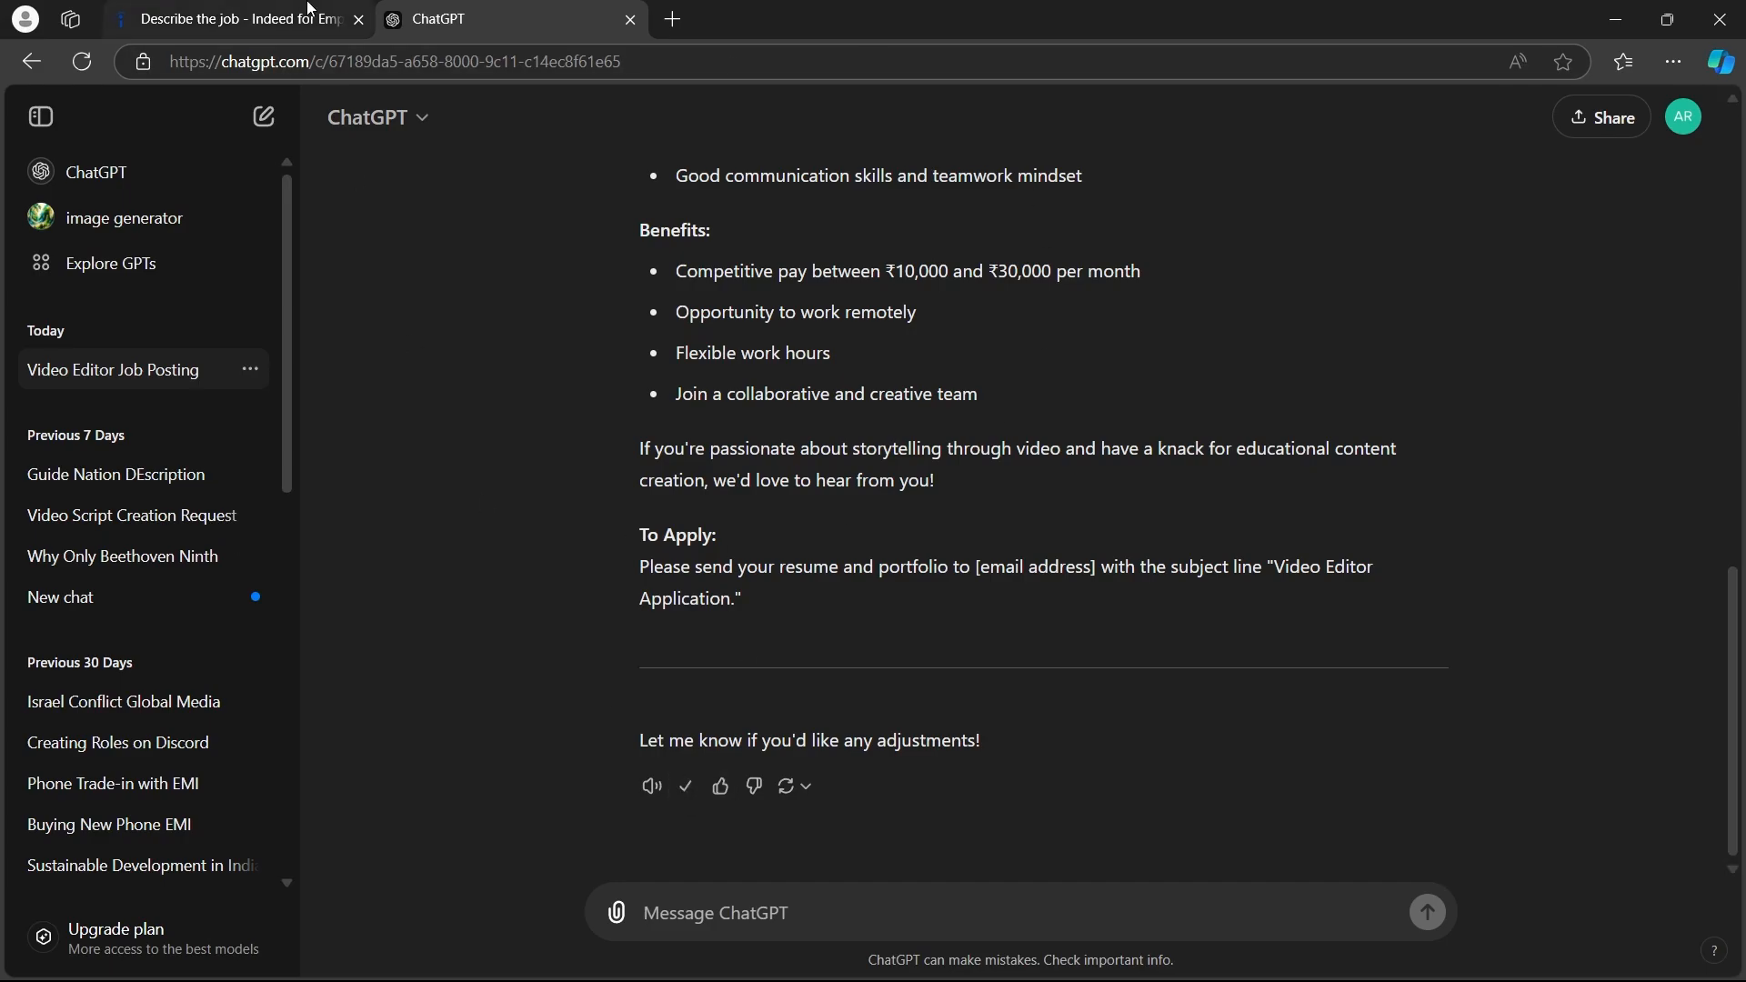
{"action": "left_click", "coordinate": [309, 11]}
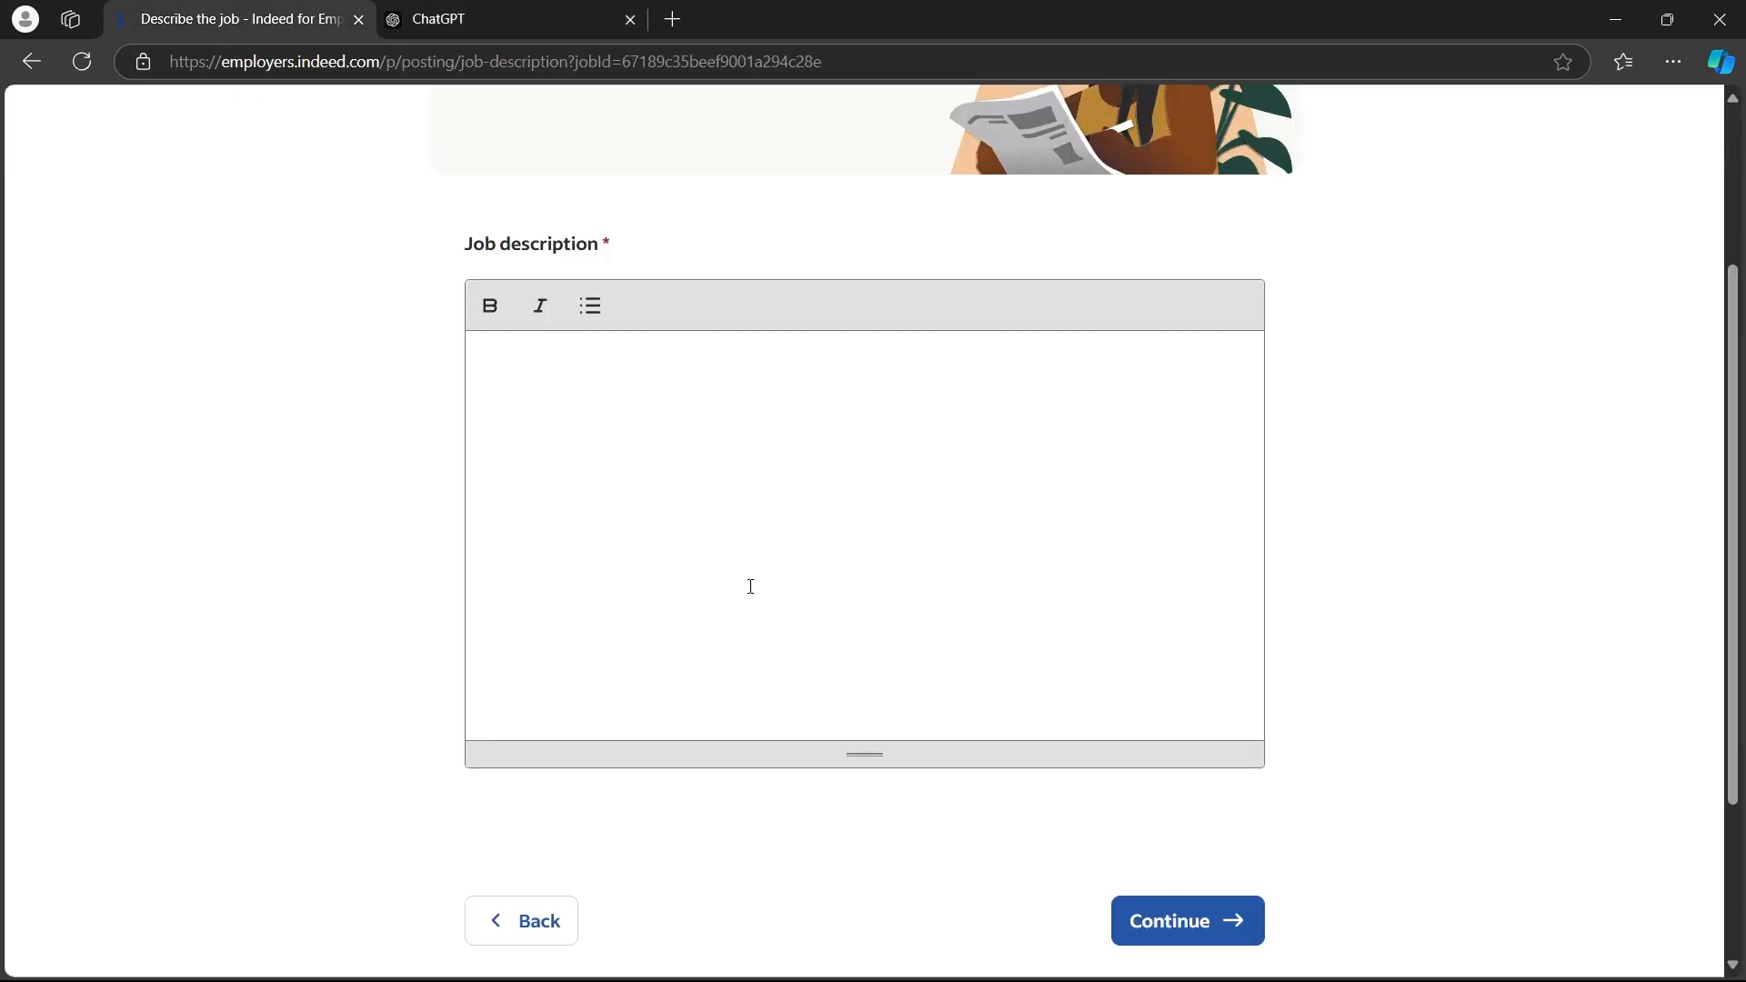
{"action": "left_click", "coordinate": [613, 397]}
{"action": "key", "text": "ctrl+v"}
{"action": "scroll", "coordinate": [611, 400], "scroll_direction": "up", "scroll_amount": 10}
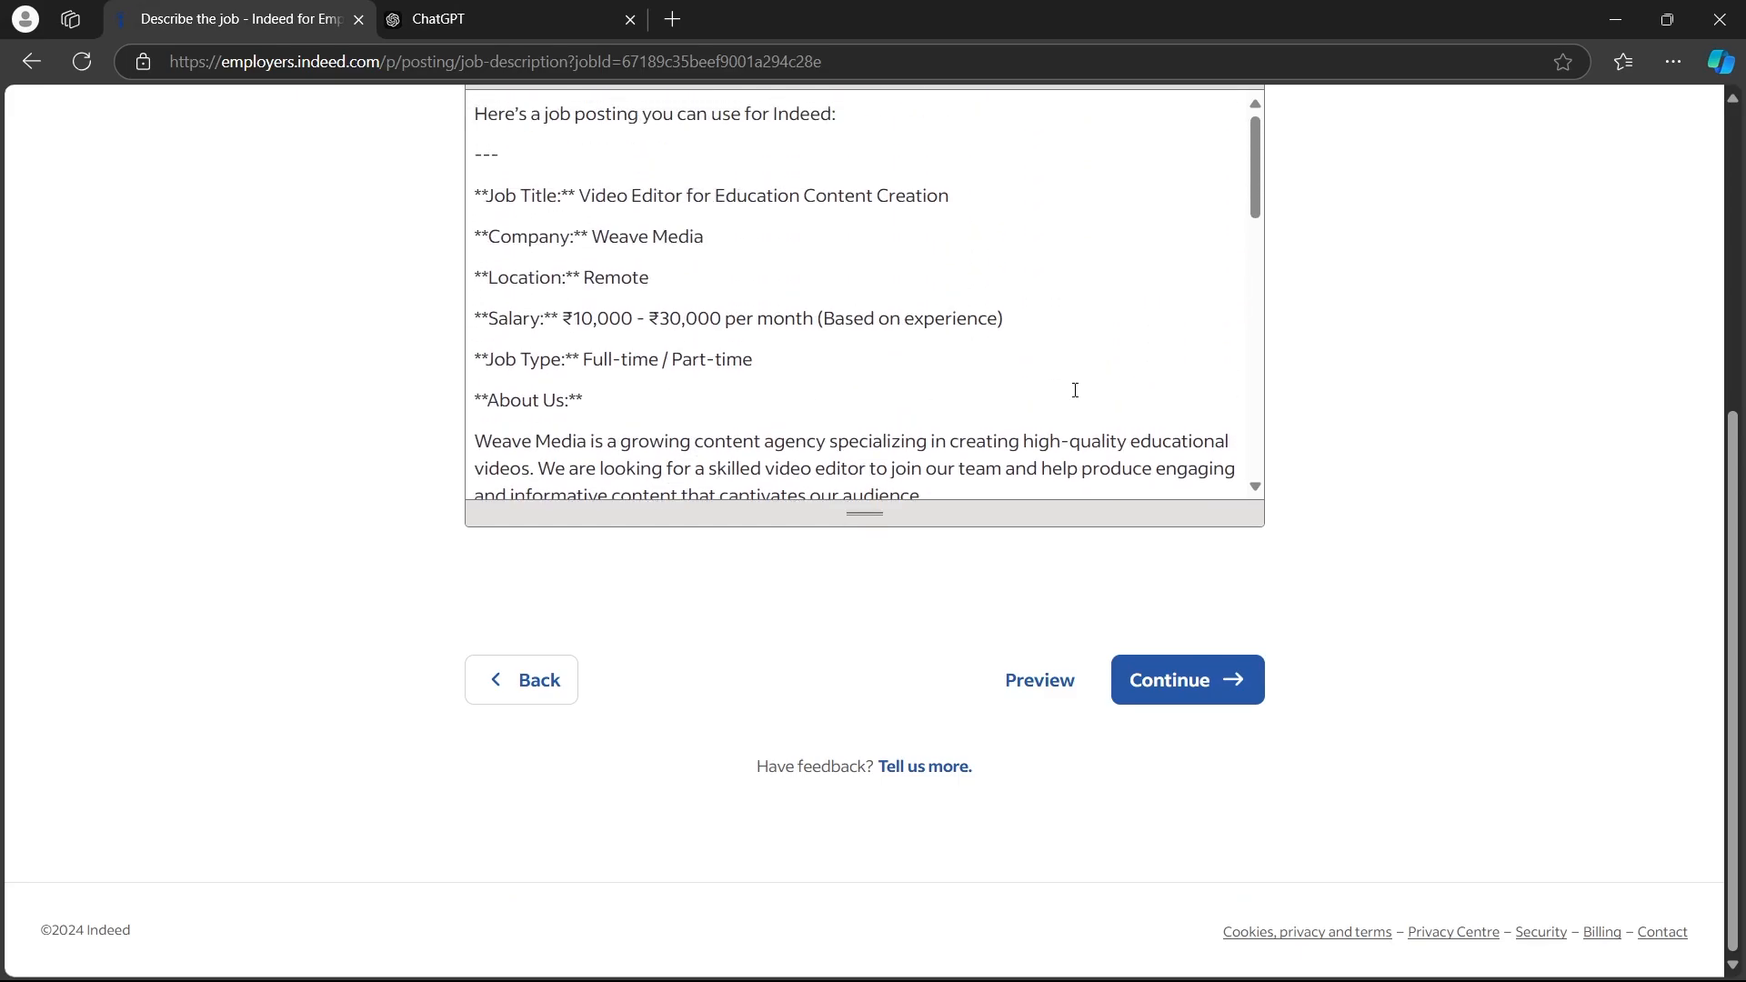
{"action": "scroll", "coordinate": [1386, 461], "scroll_direction": "up", "scroll_amount": 3}
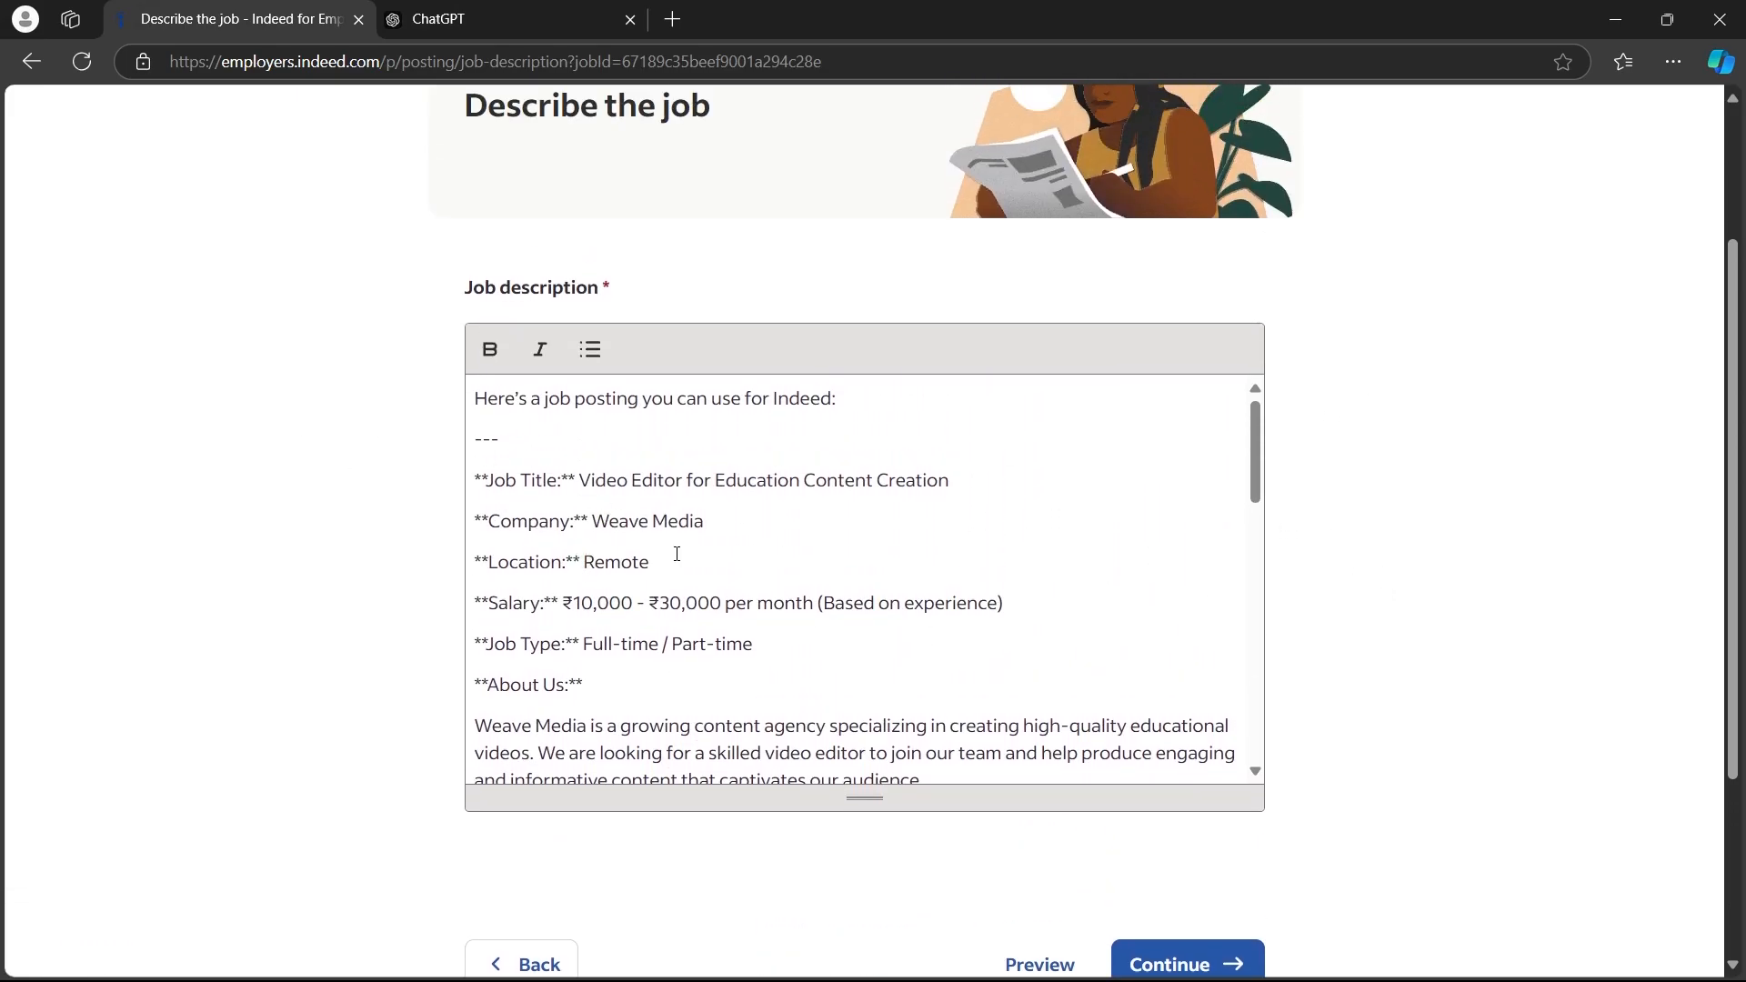
{"action": "mouse_move", "coordinate": [1256, 444]}
{"action": "left_mouse_down"}
{"action": "mouse_move", "coordinate": [1262, 557]}
{"action": "mouse_move", "coordinate": [1272, 405]}
{"action": "mouse_move", "coordinate": [1278, 628]}
{"action": "mouse_move", "coordinate": [1247, 715]}
{"action": "mouse_move", "coordinate": [1257, 434]}
{"action": "left_mouse_up"}
Preview the job post with its new description, close the preview and continue to the preferences page
{"action": "scroll", "coordinate": [1182, 863], "scroll_direction": "down", "scroll_amount": 3}
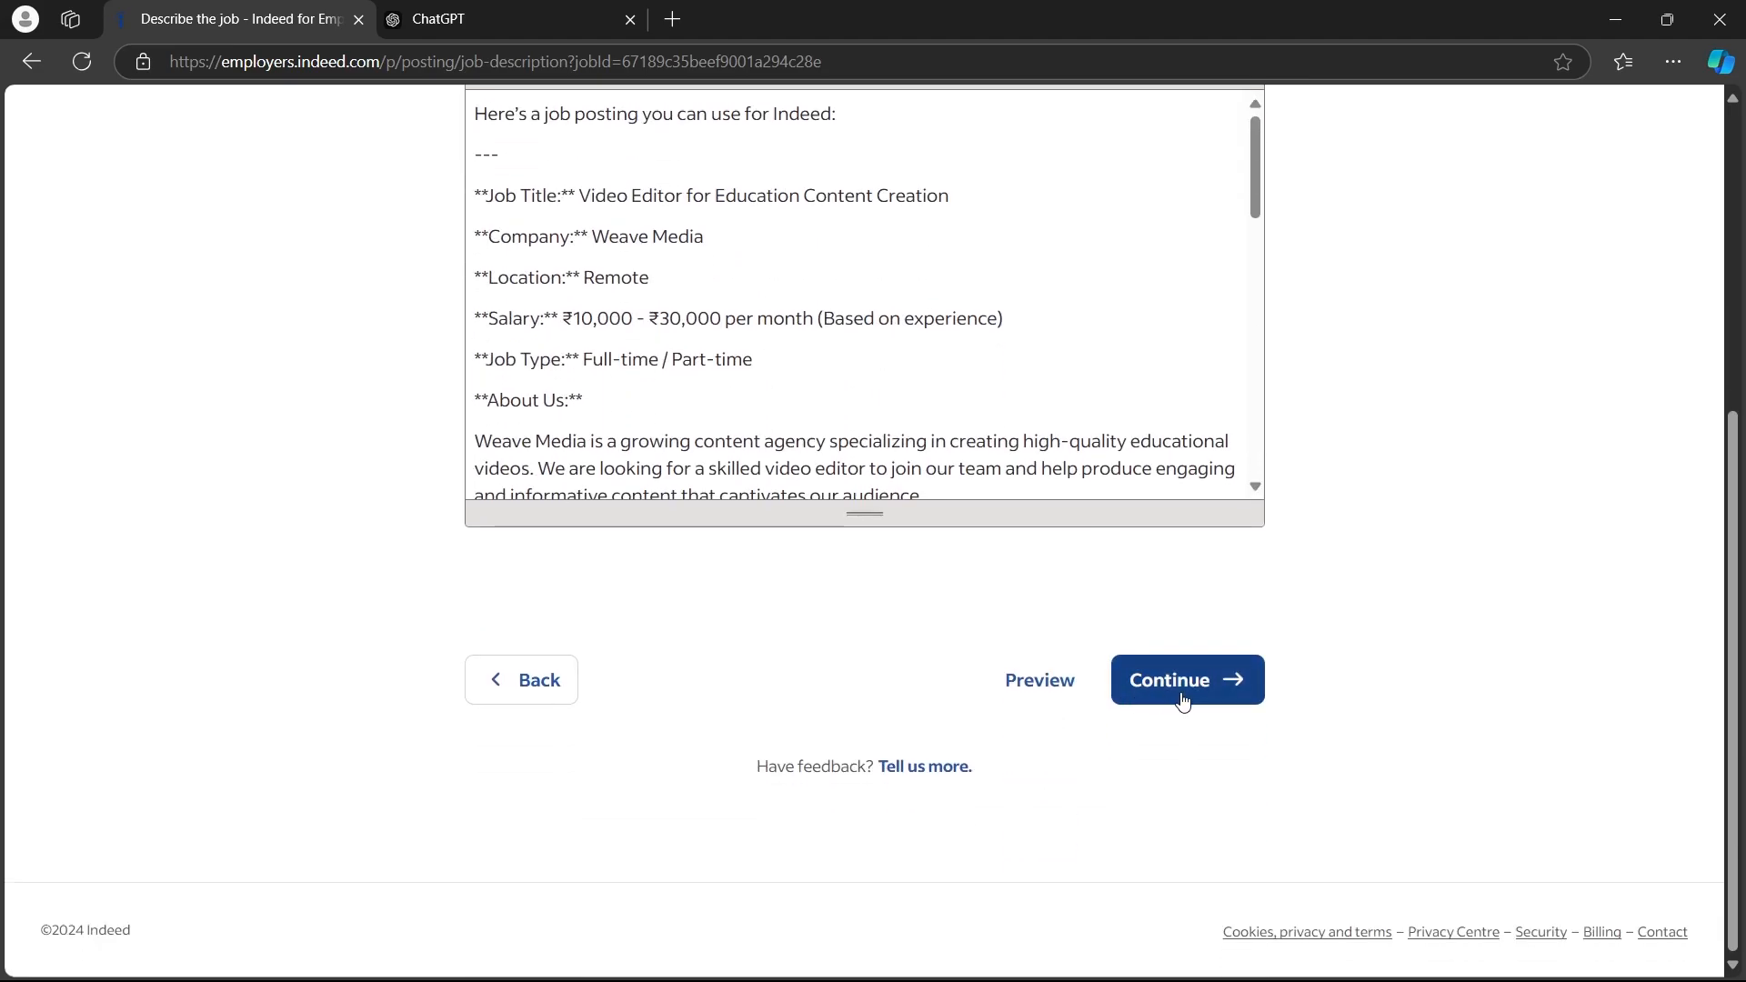
{"action": "left_click", "coordinate": [1046, 680]}
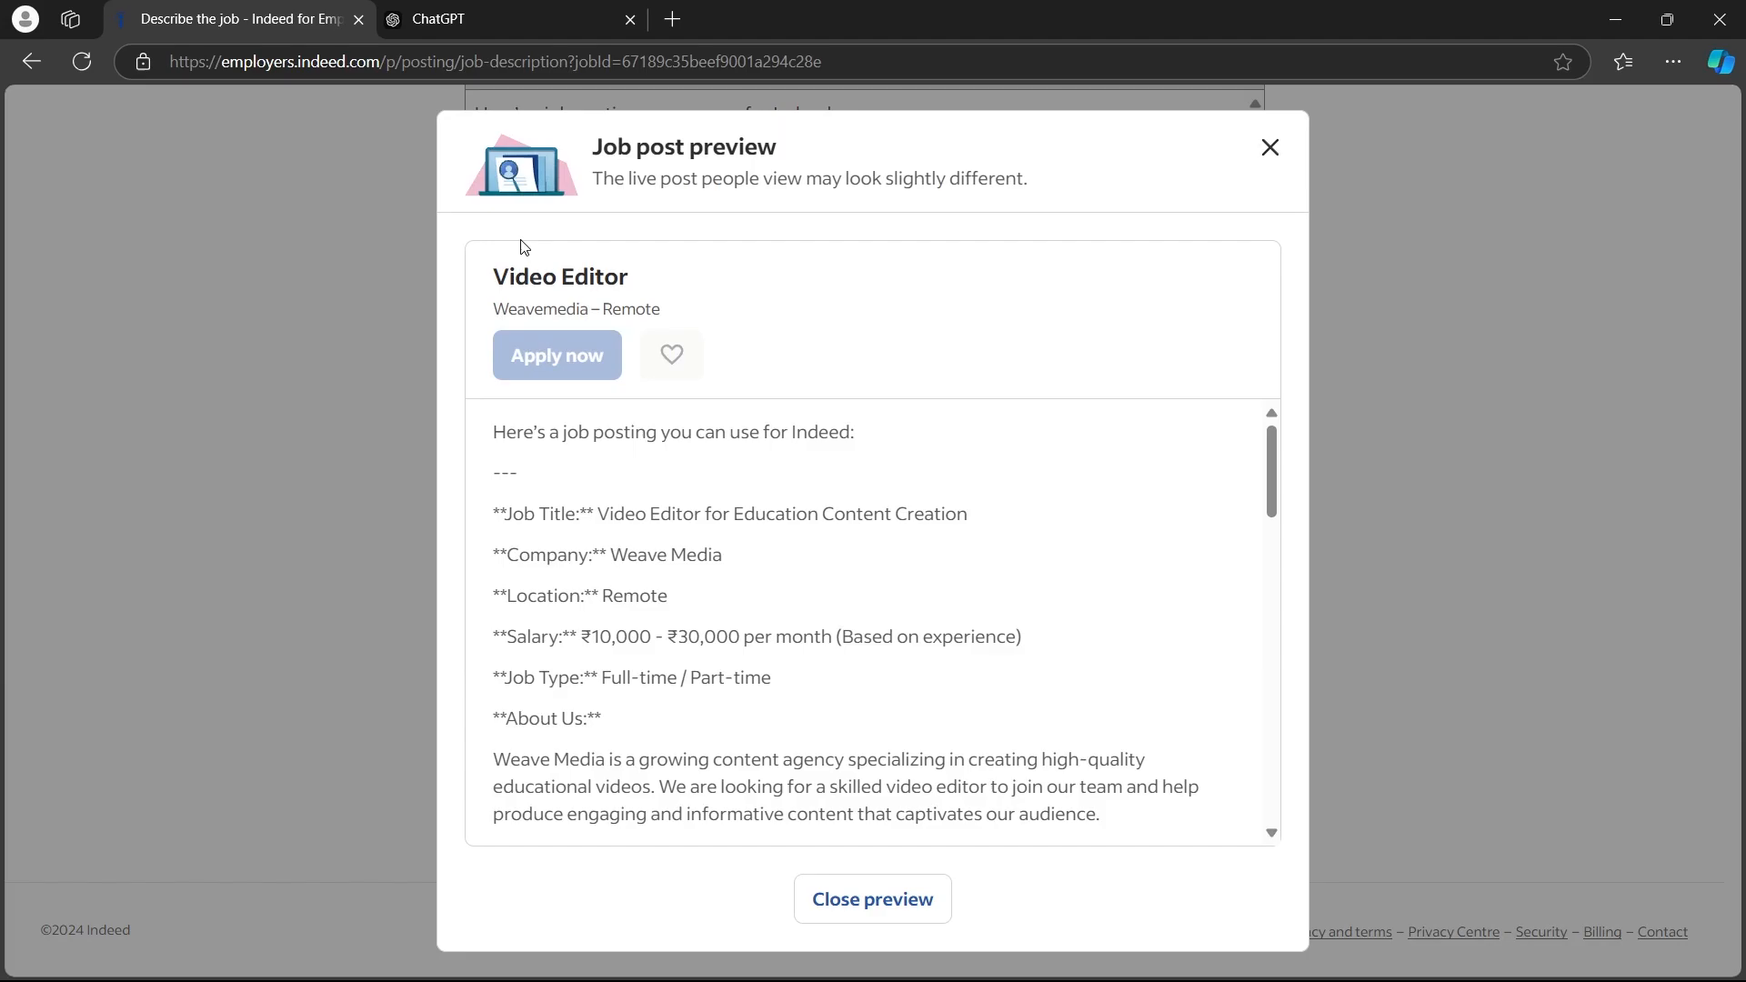
{"action": "scroll", "coordinate": [1072, 573], "scroll_direction": "down", "scroll_amount": 10}
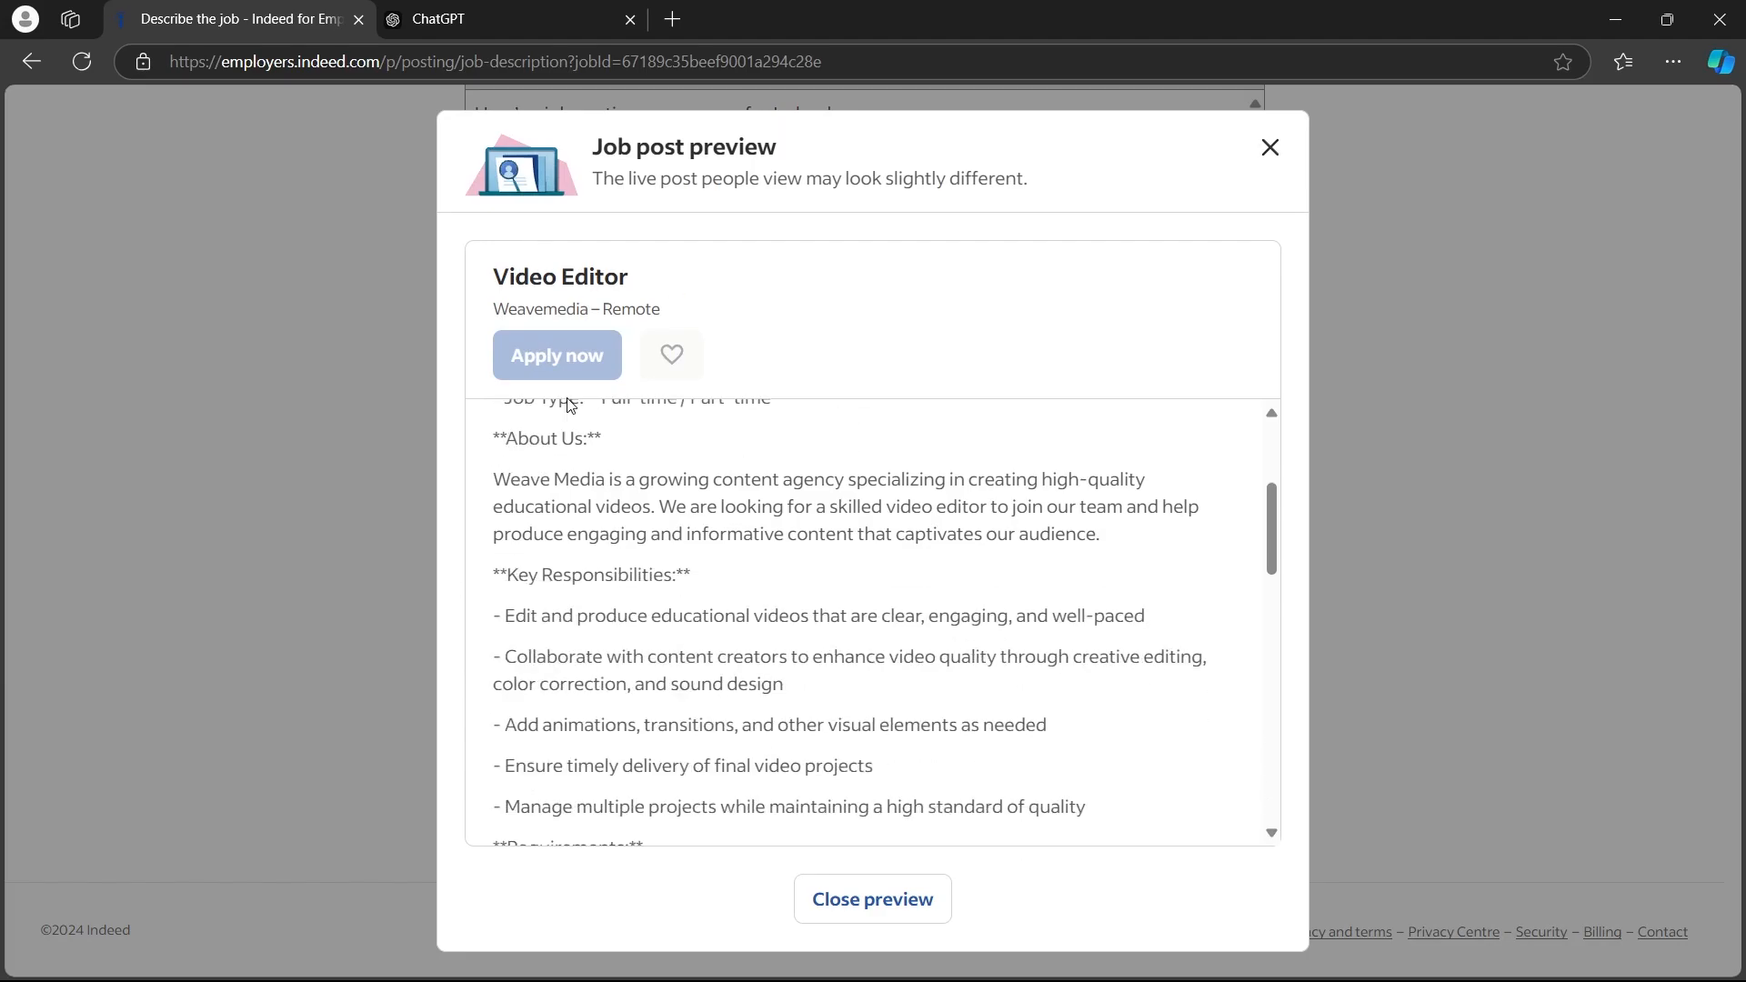
{"action": "left_click", "coordinate": [898, 878]}
{"action": "left_click", "coordinate": [1198, 684]}
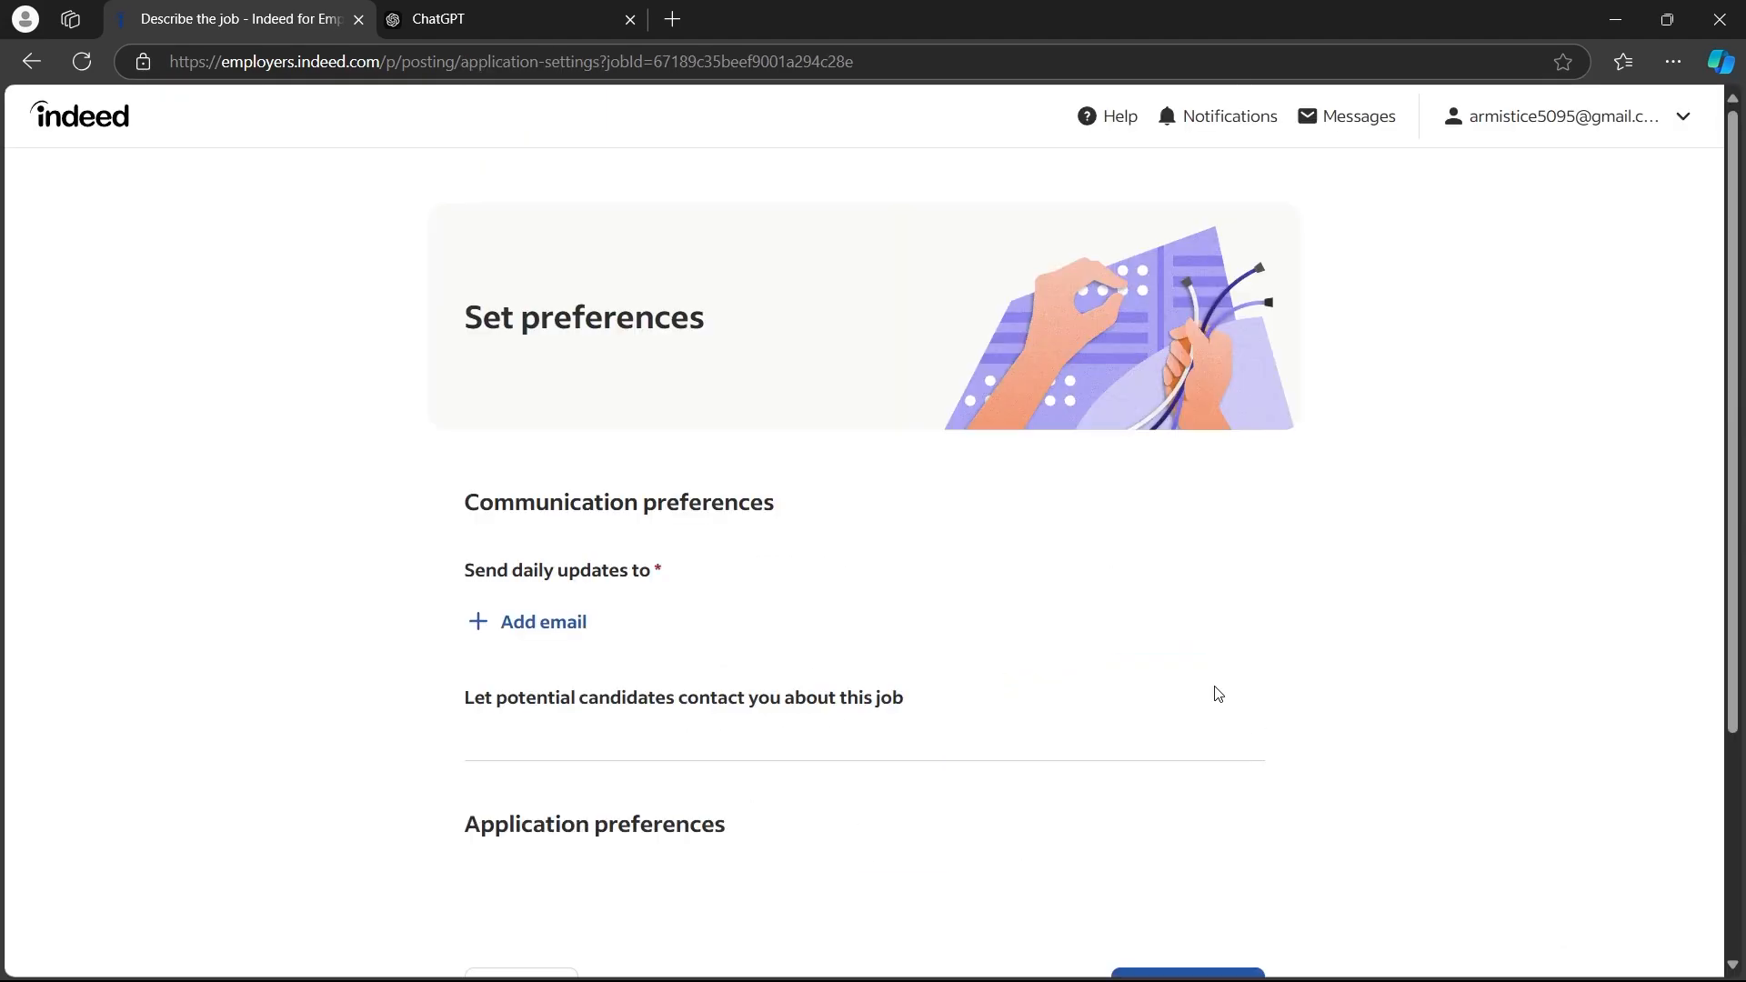
{"action": "scroll", "coordinate": [344, 516], "scroll_direction": "down", "scroll_amount": 2}
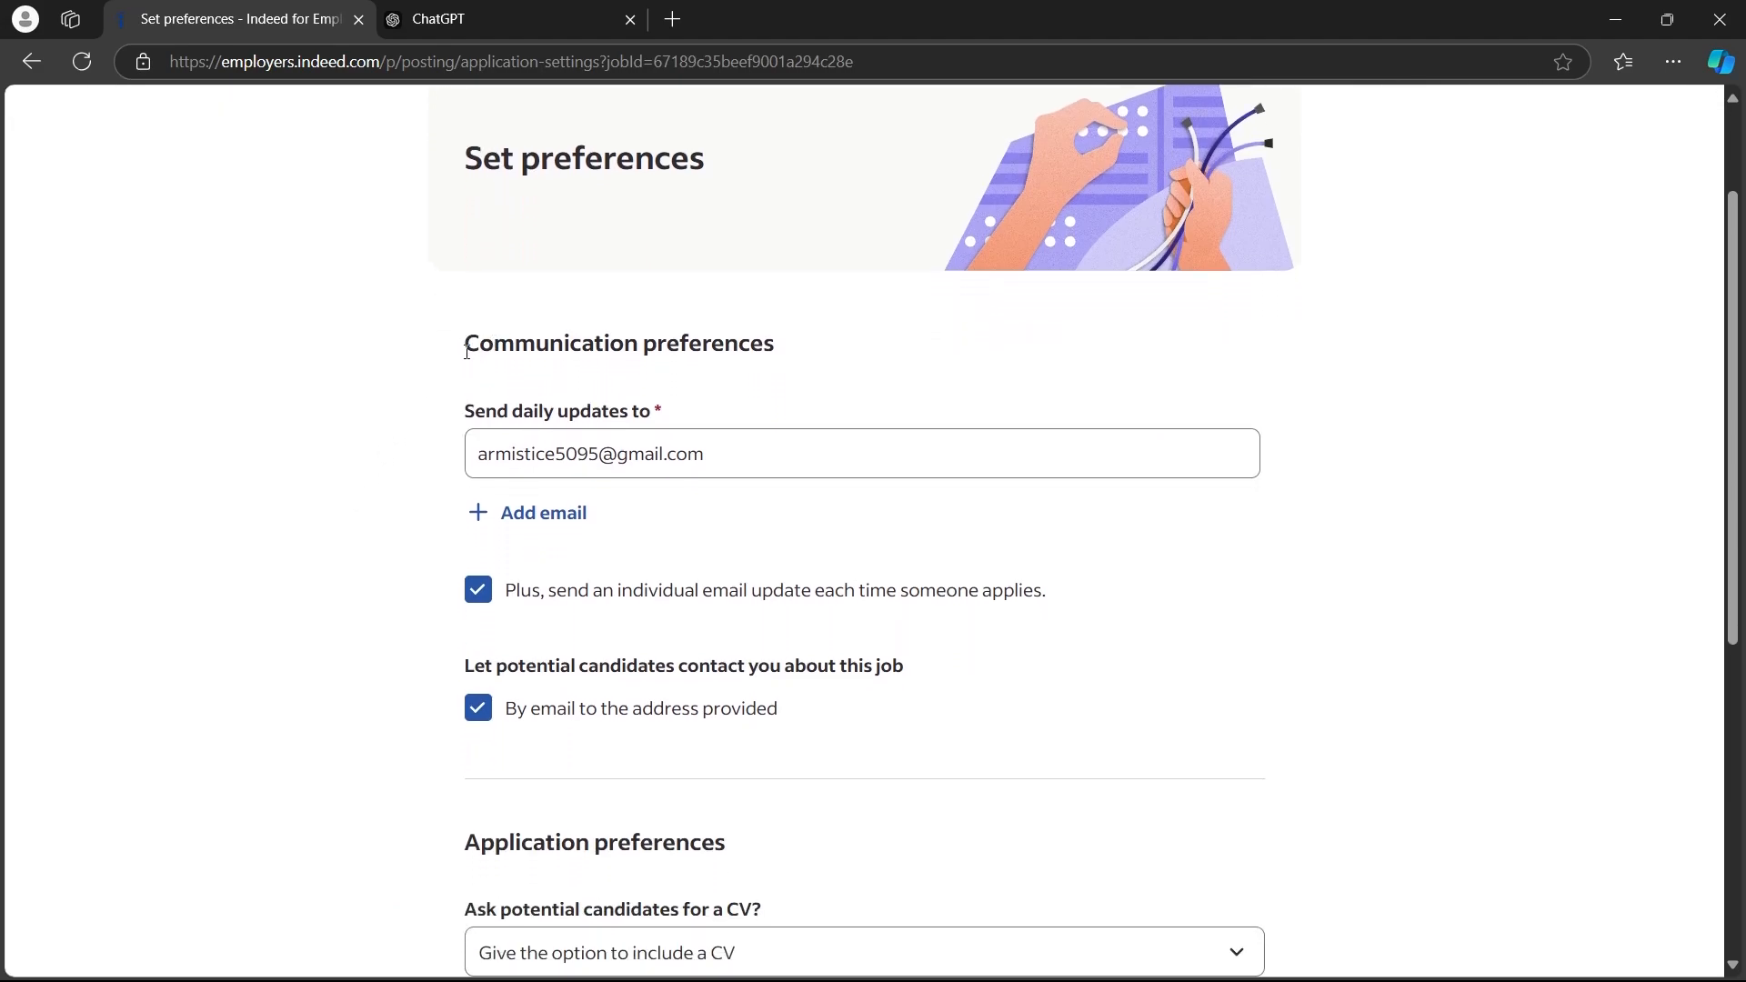
{"action": "left_click_drag", "start_coordinate": [464, 344], "coordinate": [775, 346]}
{"action": "left_click", "coordinate": [718, 343]}
{"action": "left_click", "coordinate": [534, 512]}
{"action": "left_click", "coordinate": [534, 569]}
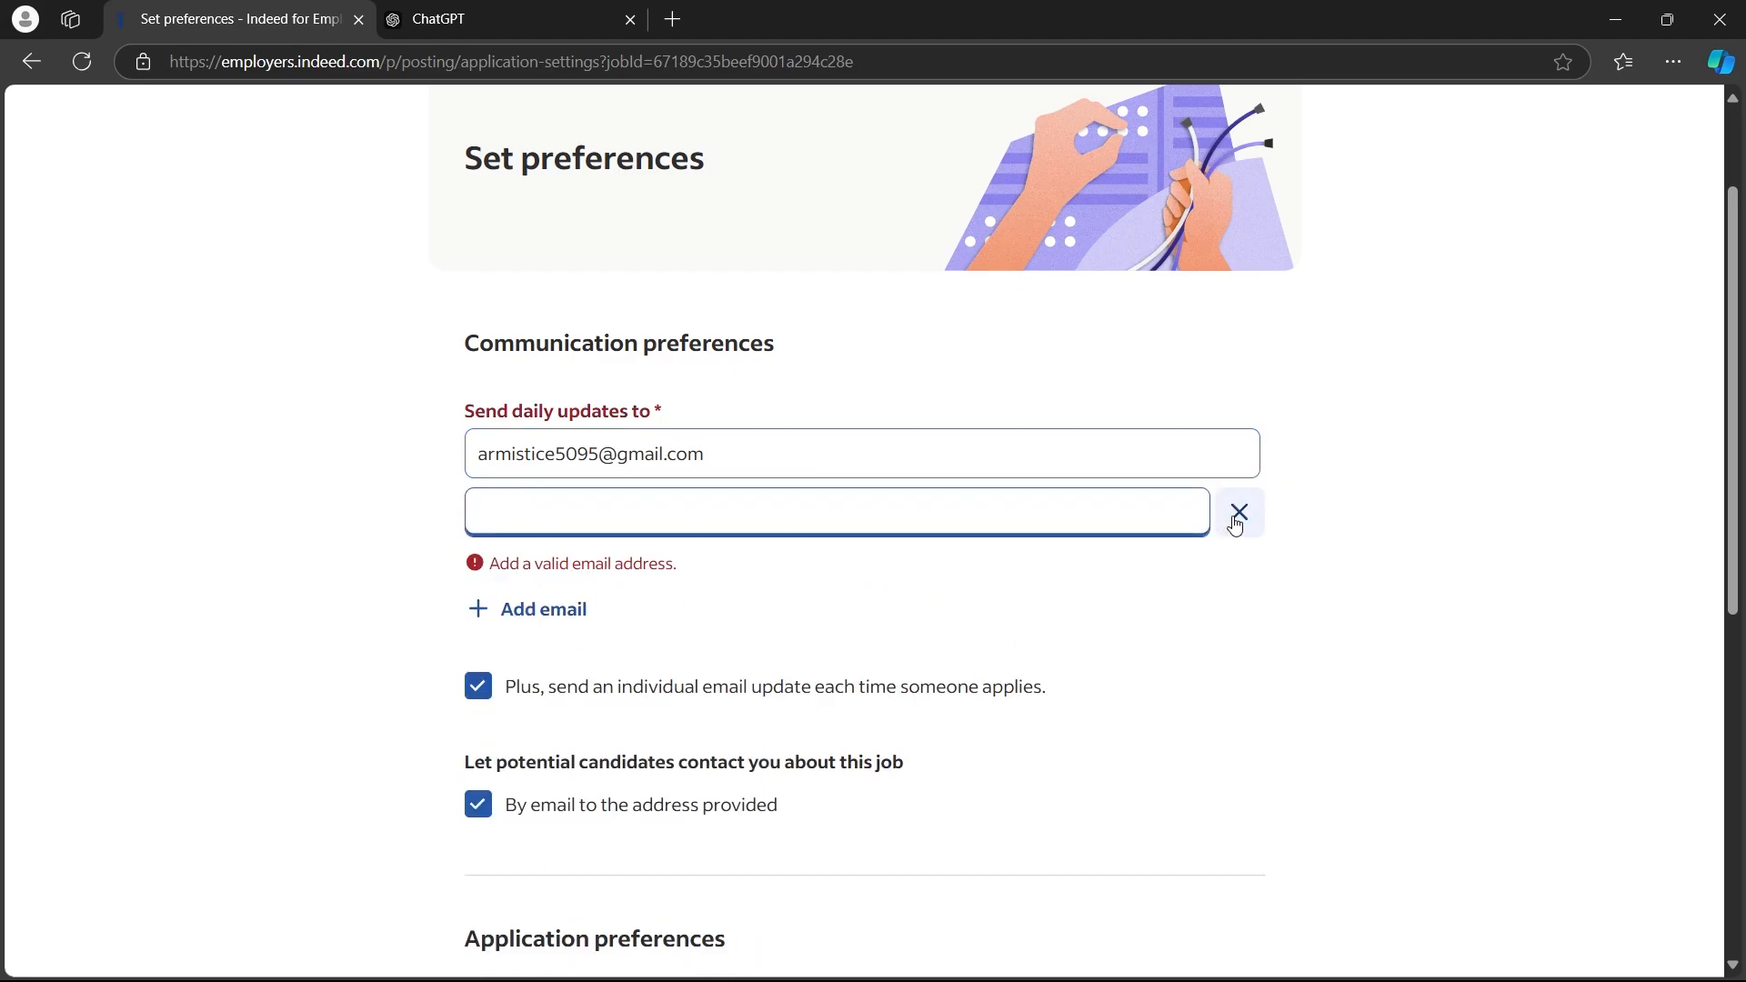
{"action": "left_click", "coordinate": [1237, 515]}
{"action": "left_click", "coordinate": [257, 396]}
Turn off the individual email update sent each time someone applies
{"action": "scroll", "coordinate": [260, 436], "scroll_direction": "down", "scroll_amount": 3}
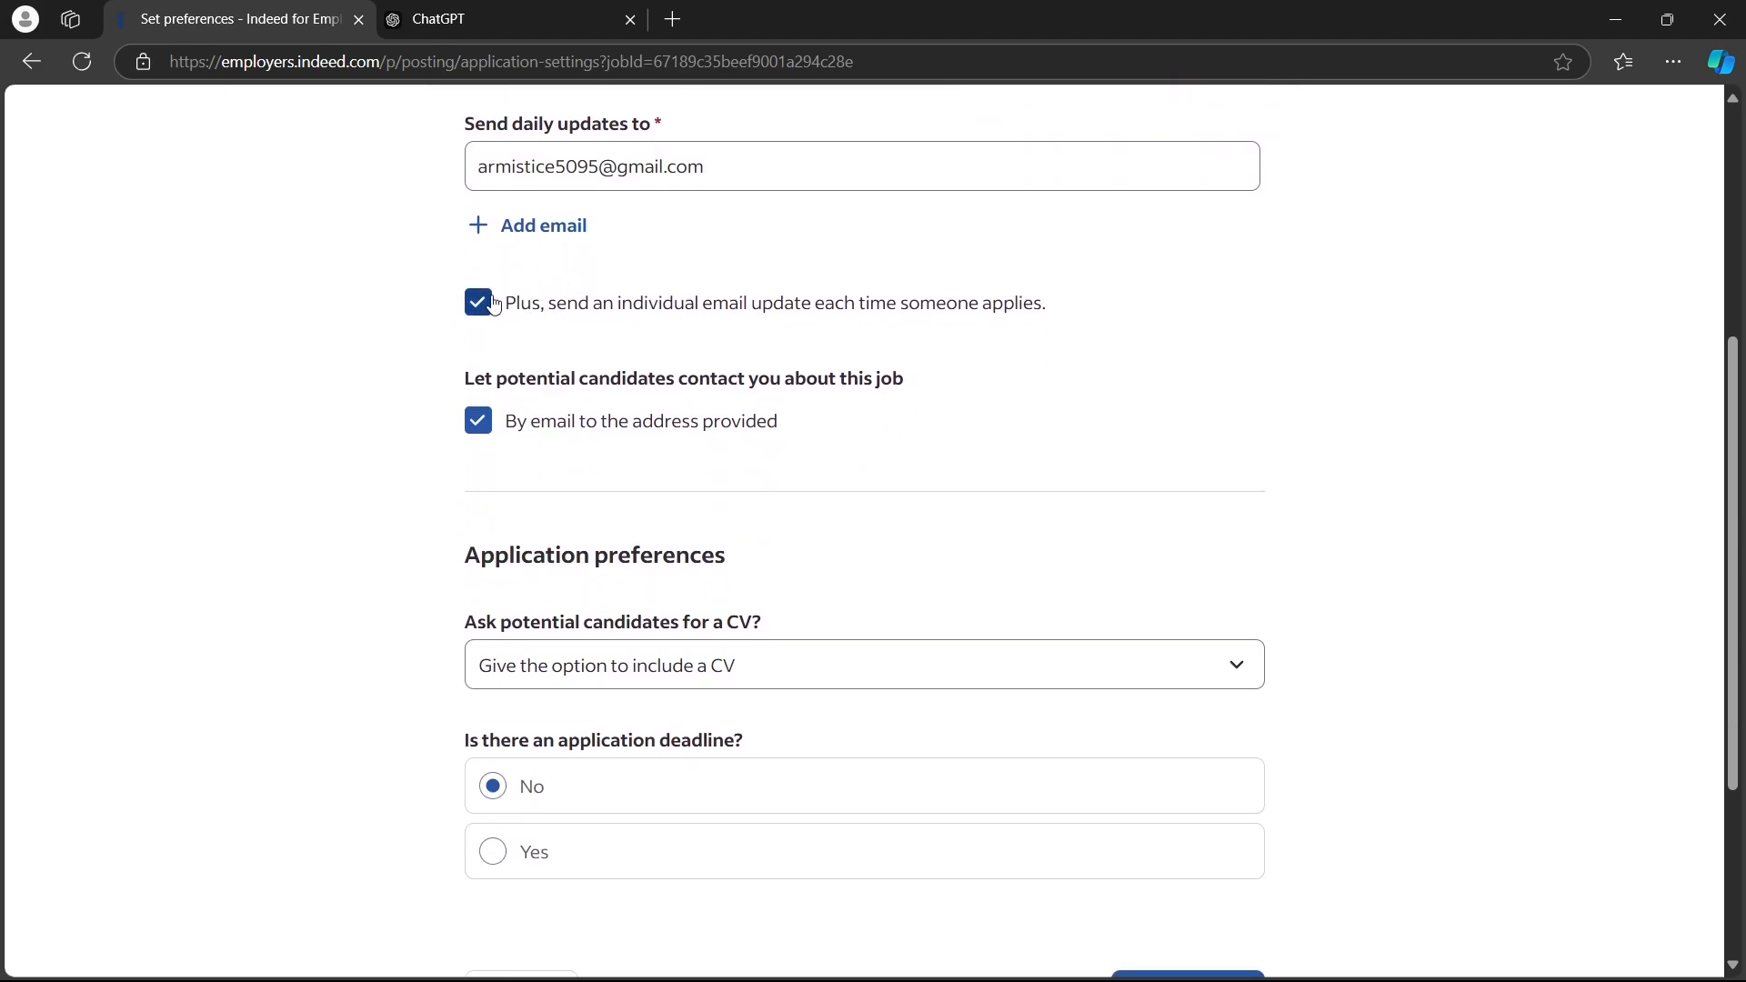
{"action": "left_click", "coordinate": [484, 307]}
{"action": "left_click_drag", "start_coordinate": [466, 376], "coordinate": [1045, 370]}
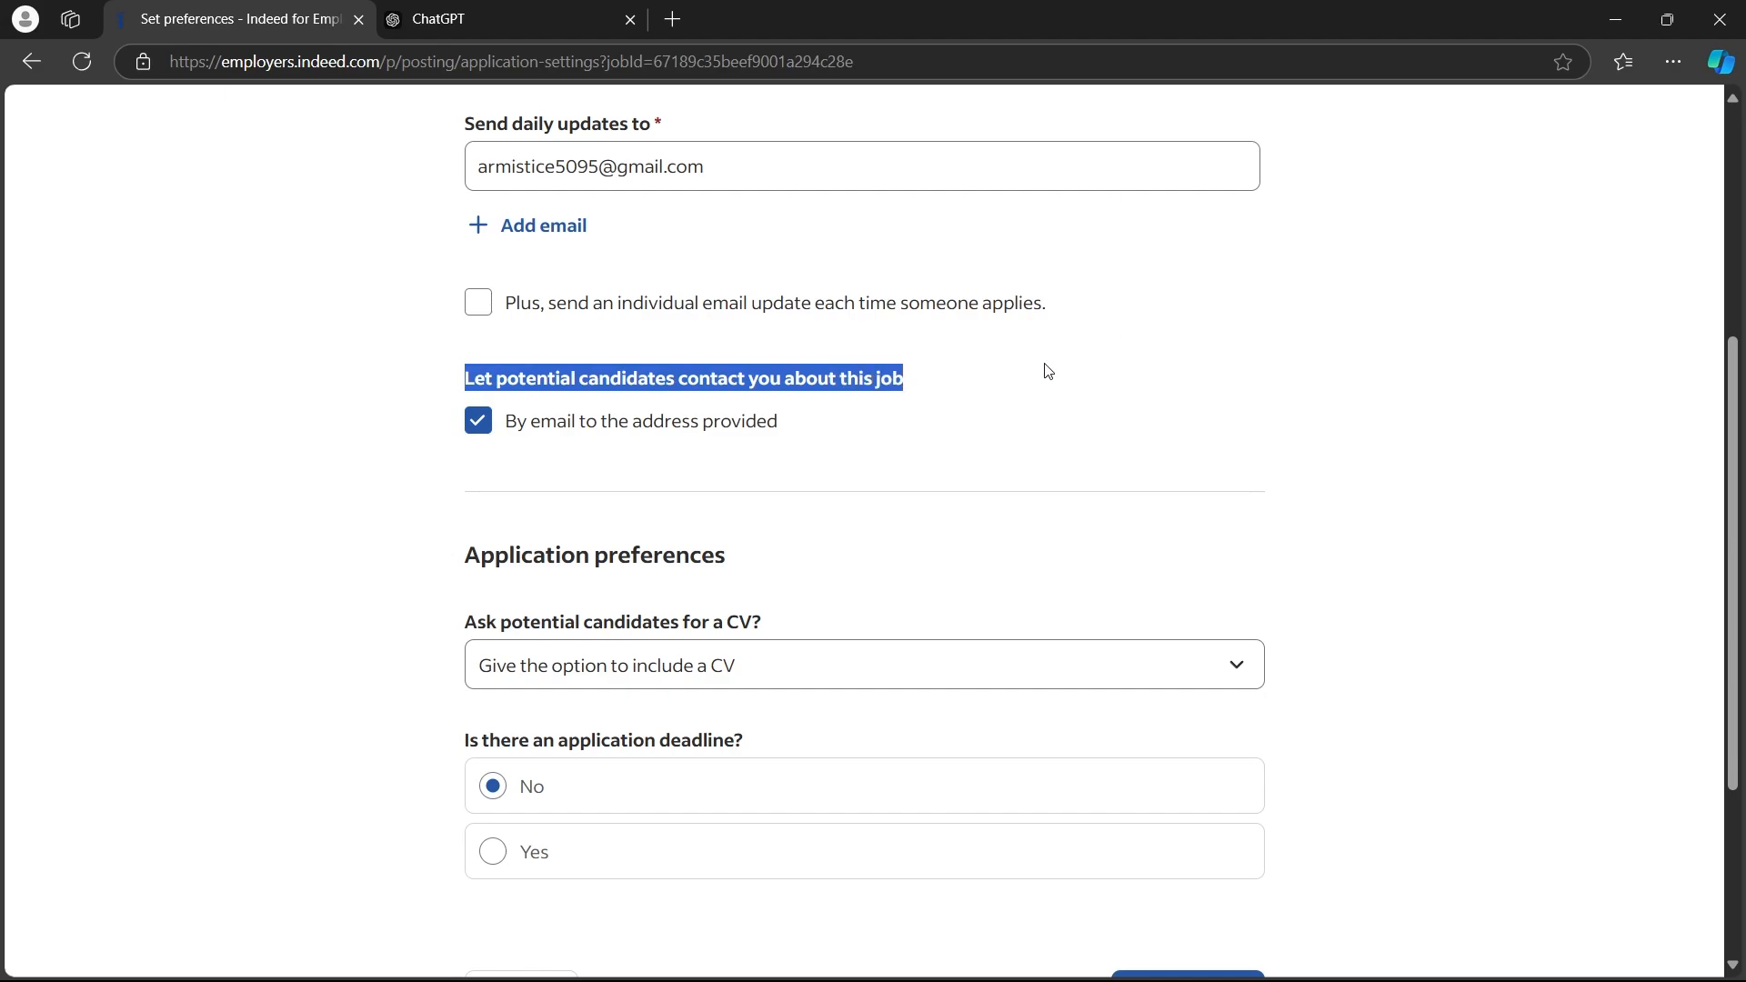
{"action": "left_click", "coordinate": [457, 437]}
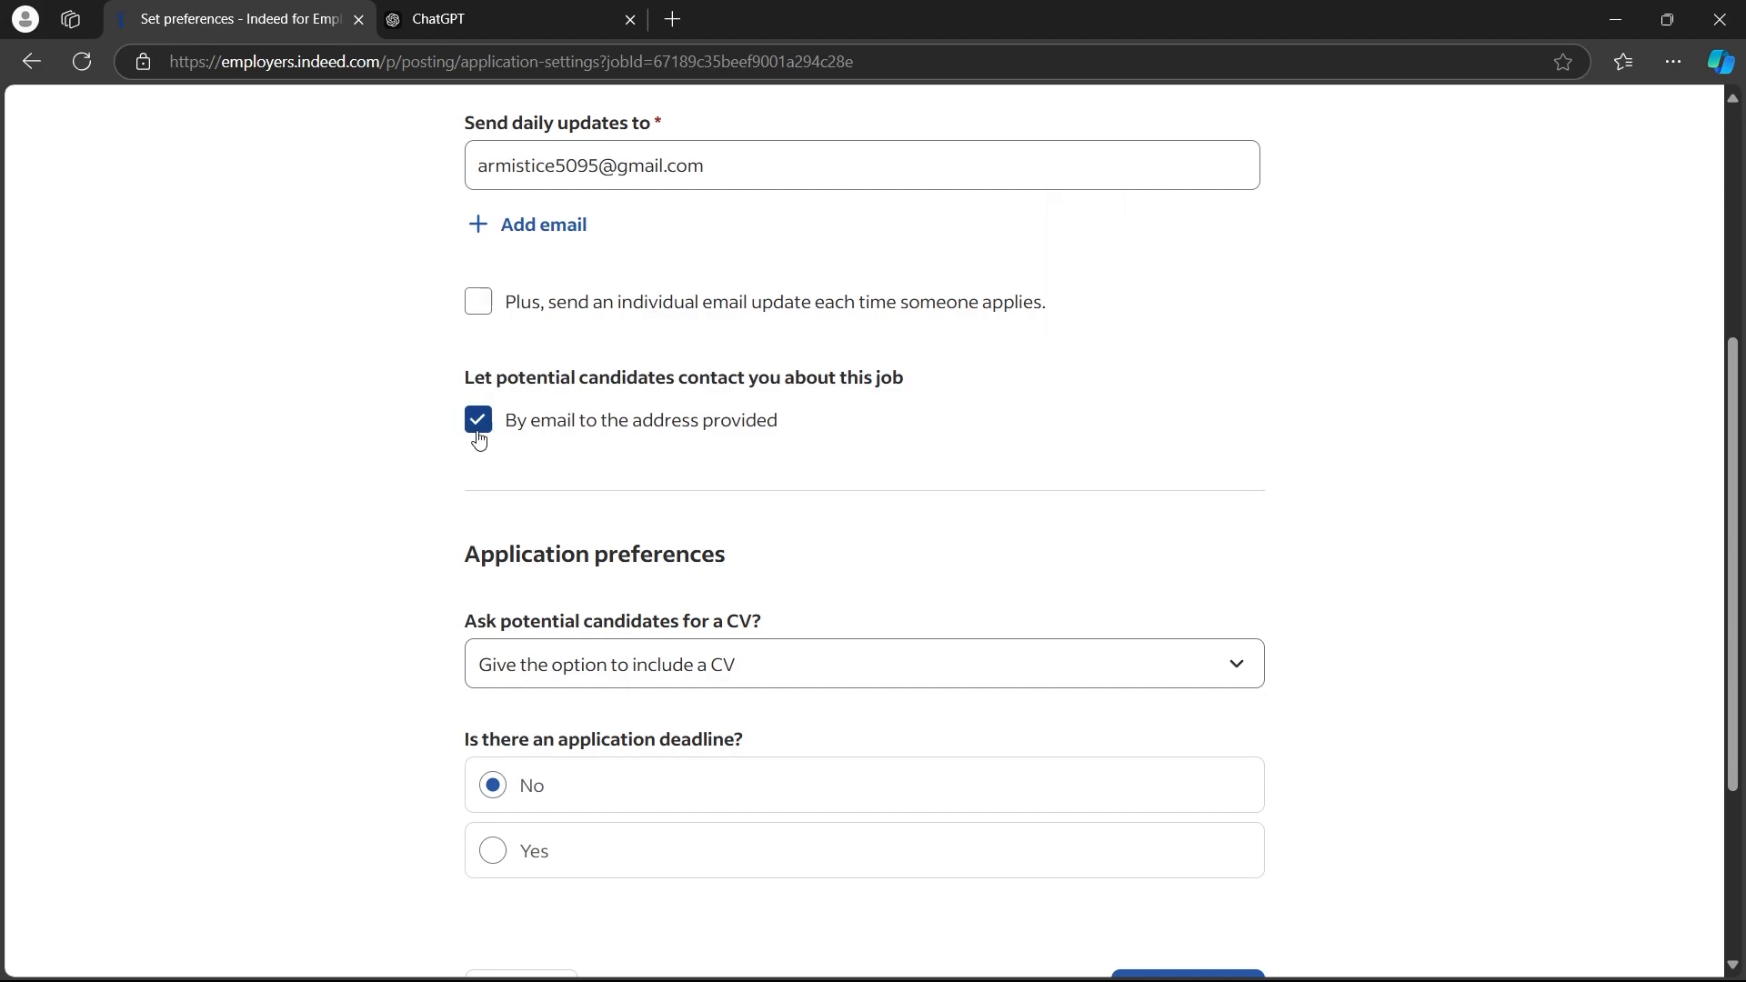
Set the CV preference to "No, don't ask for a CV" and continue to the review page
{"action": "scroll", "coordinate": [479, 437], "scroll_direction": "down", "scroll_amount": 3}
{"action": "left_click_drag", "start_coordinate": [464, 239], "coordinate": [892, 250]}
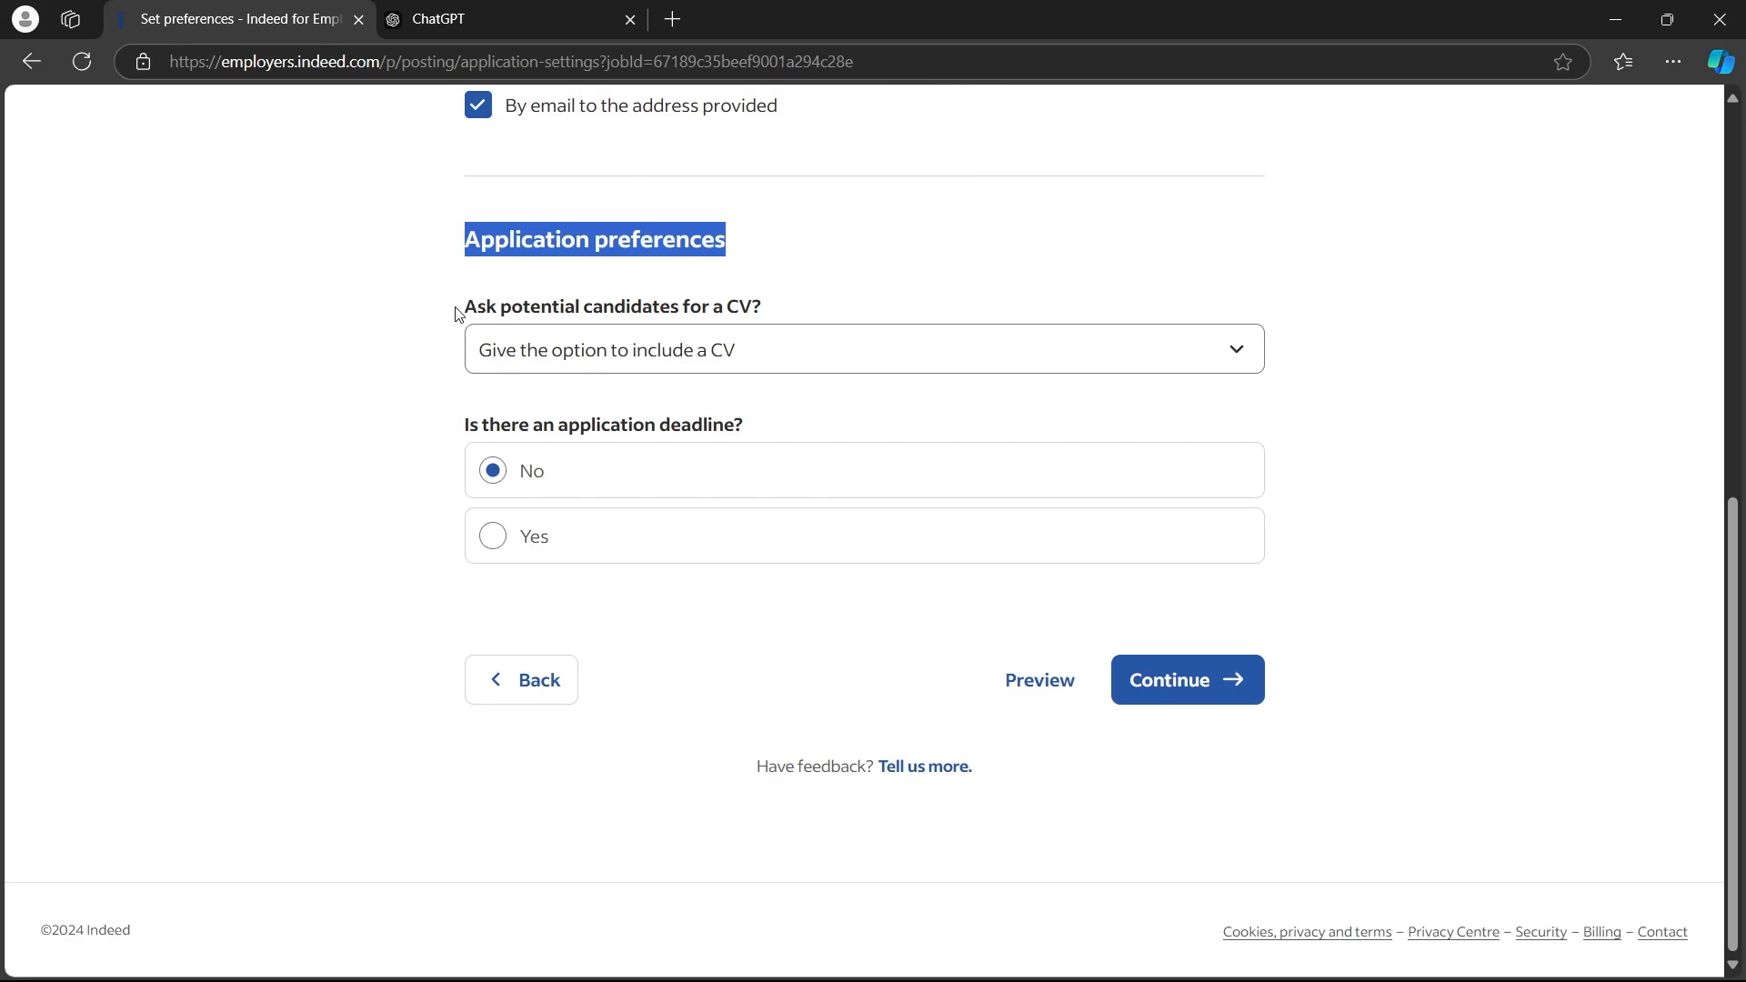
{"action": "left_click_drag", "start_coordinate": [461, 308], "coordinate": [780, 310]}
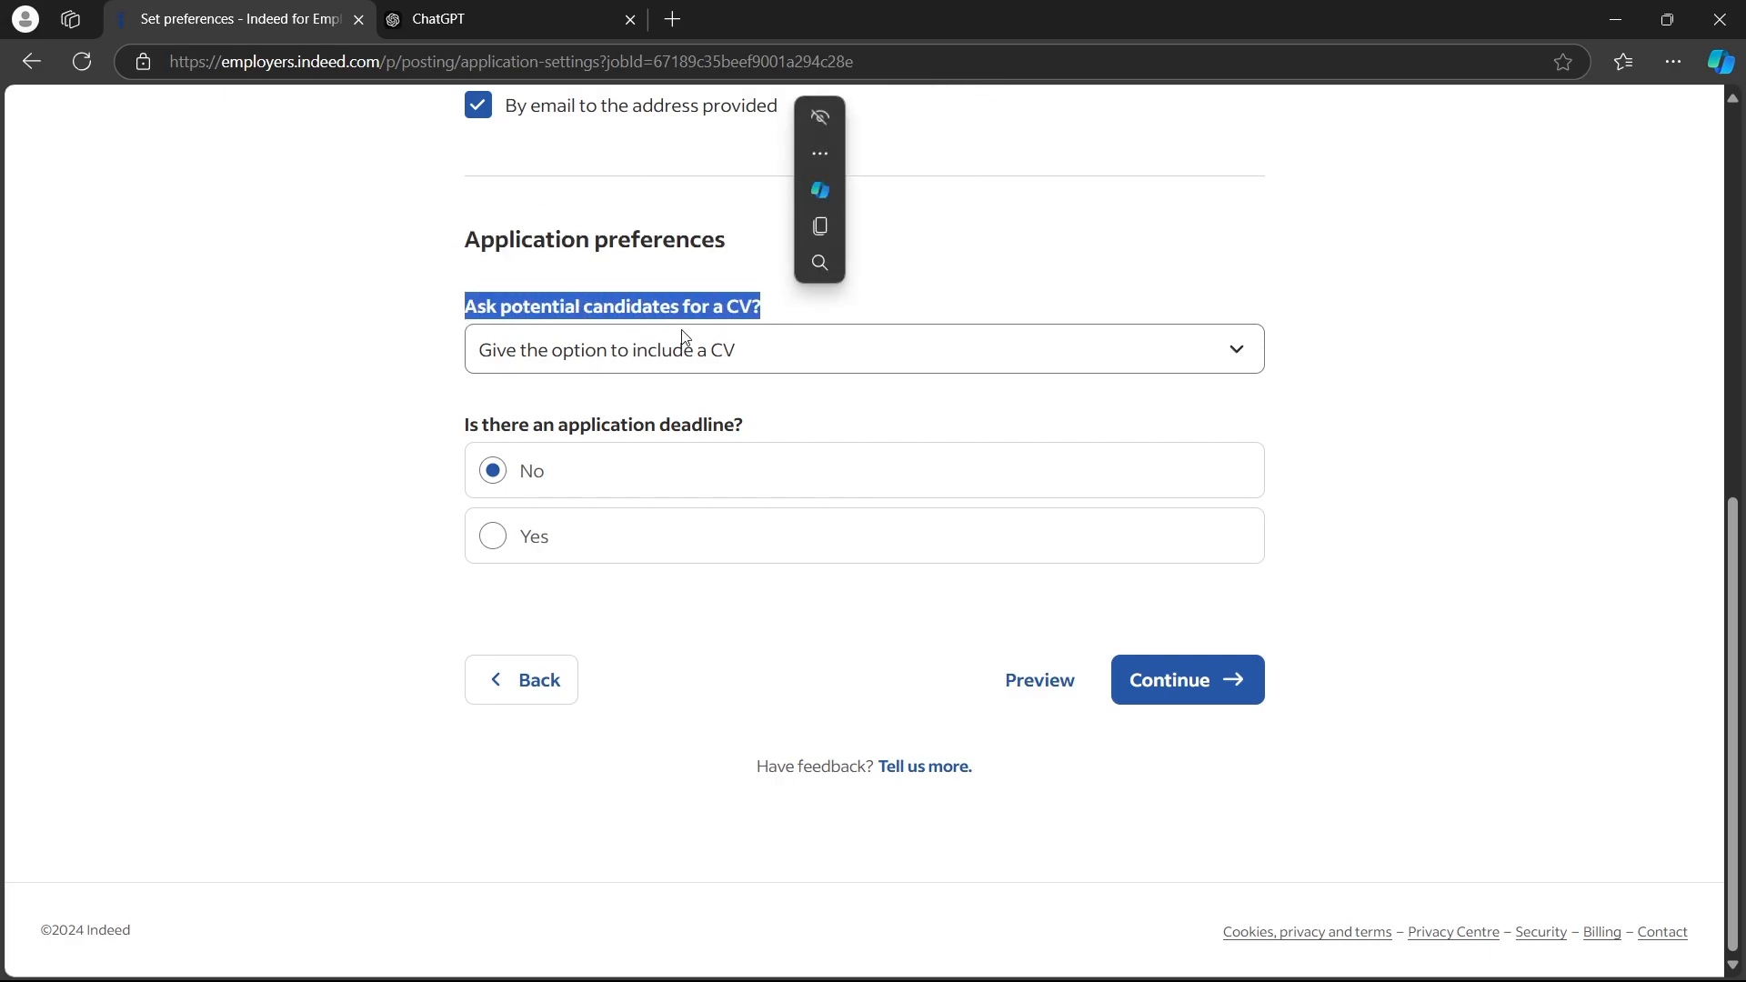
{"action": "left_click", "coordinate": [575, 355]}
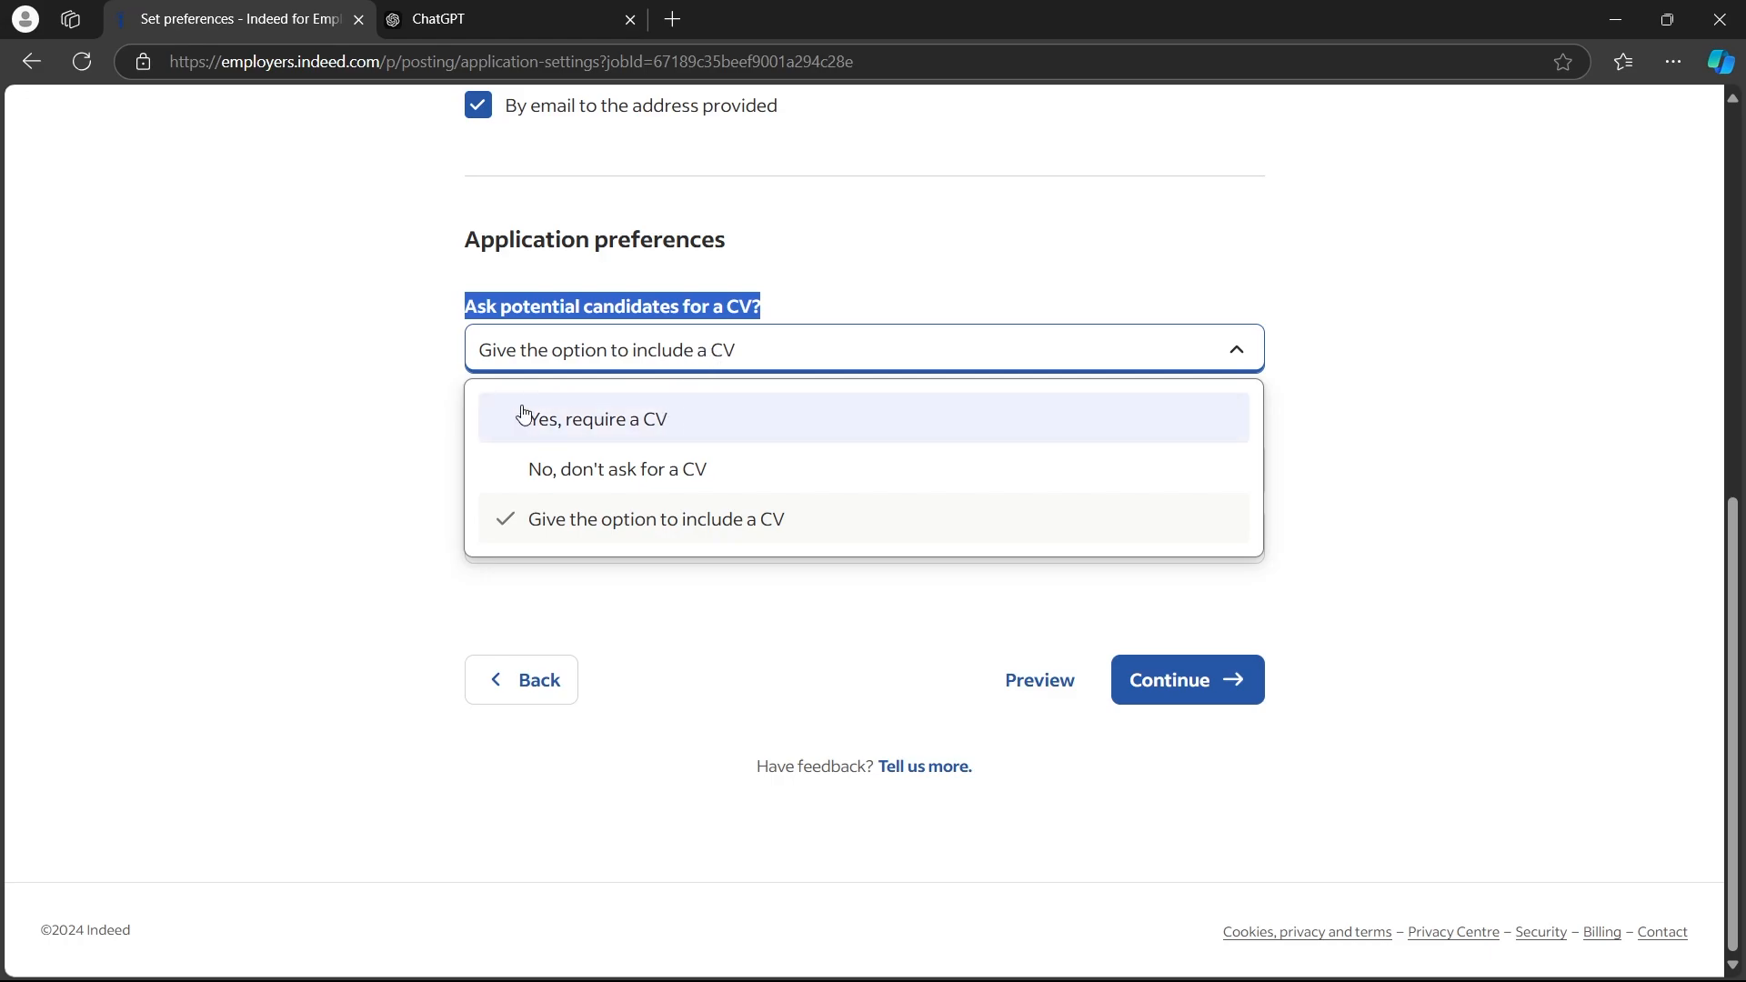
{"action": "left_click", "coordinate": [651, 473]}
{"action": "left_click_drag", "start_coordinate": [448, 433], "coordinate": [779, 431]}
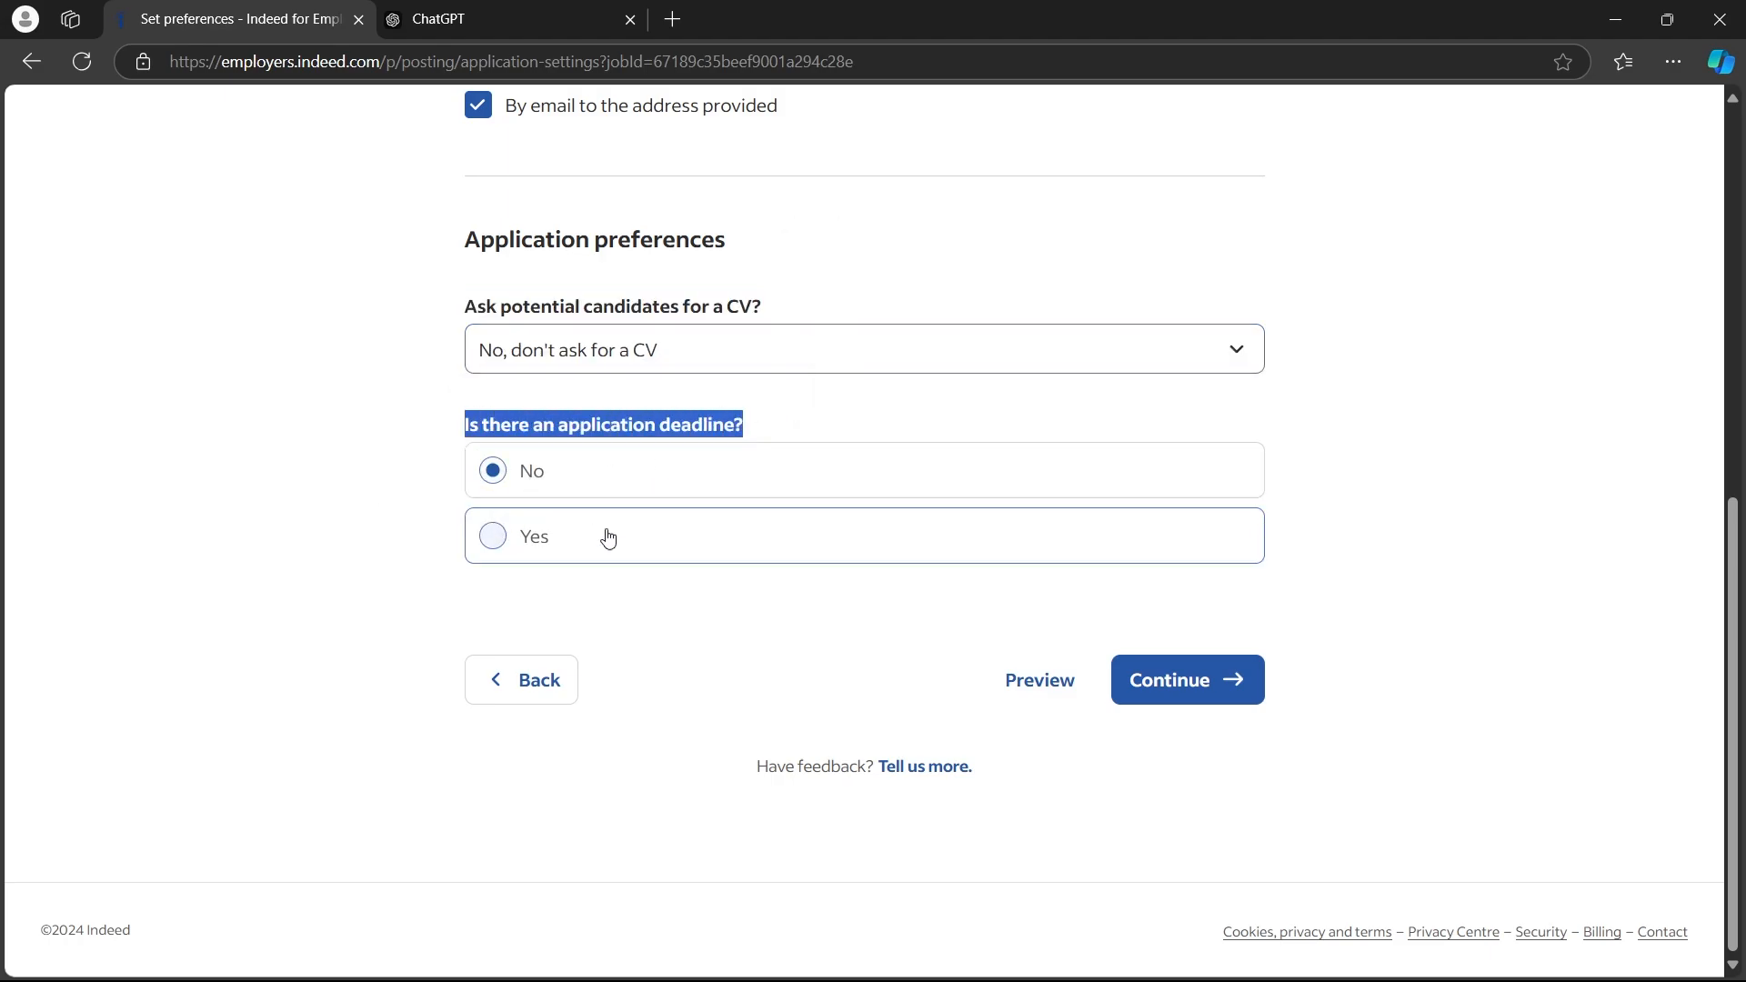
{"action": "left_click", "coordinate": [1242, 699]}
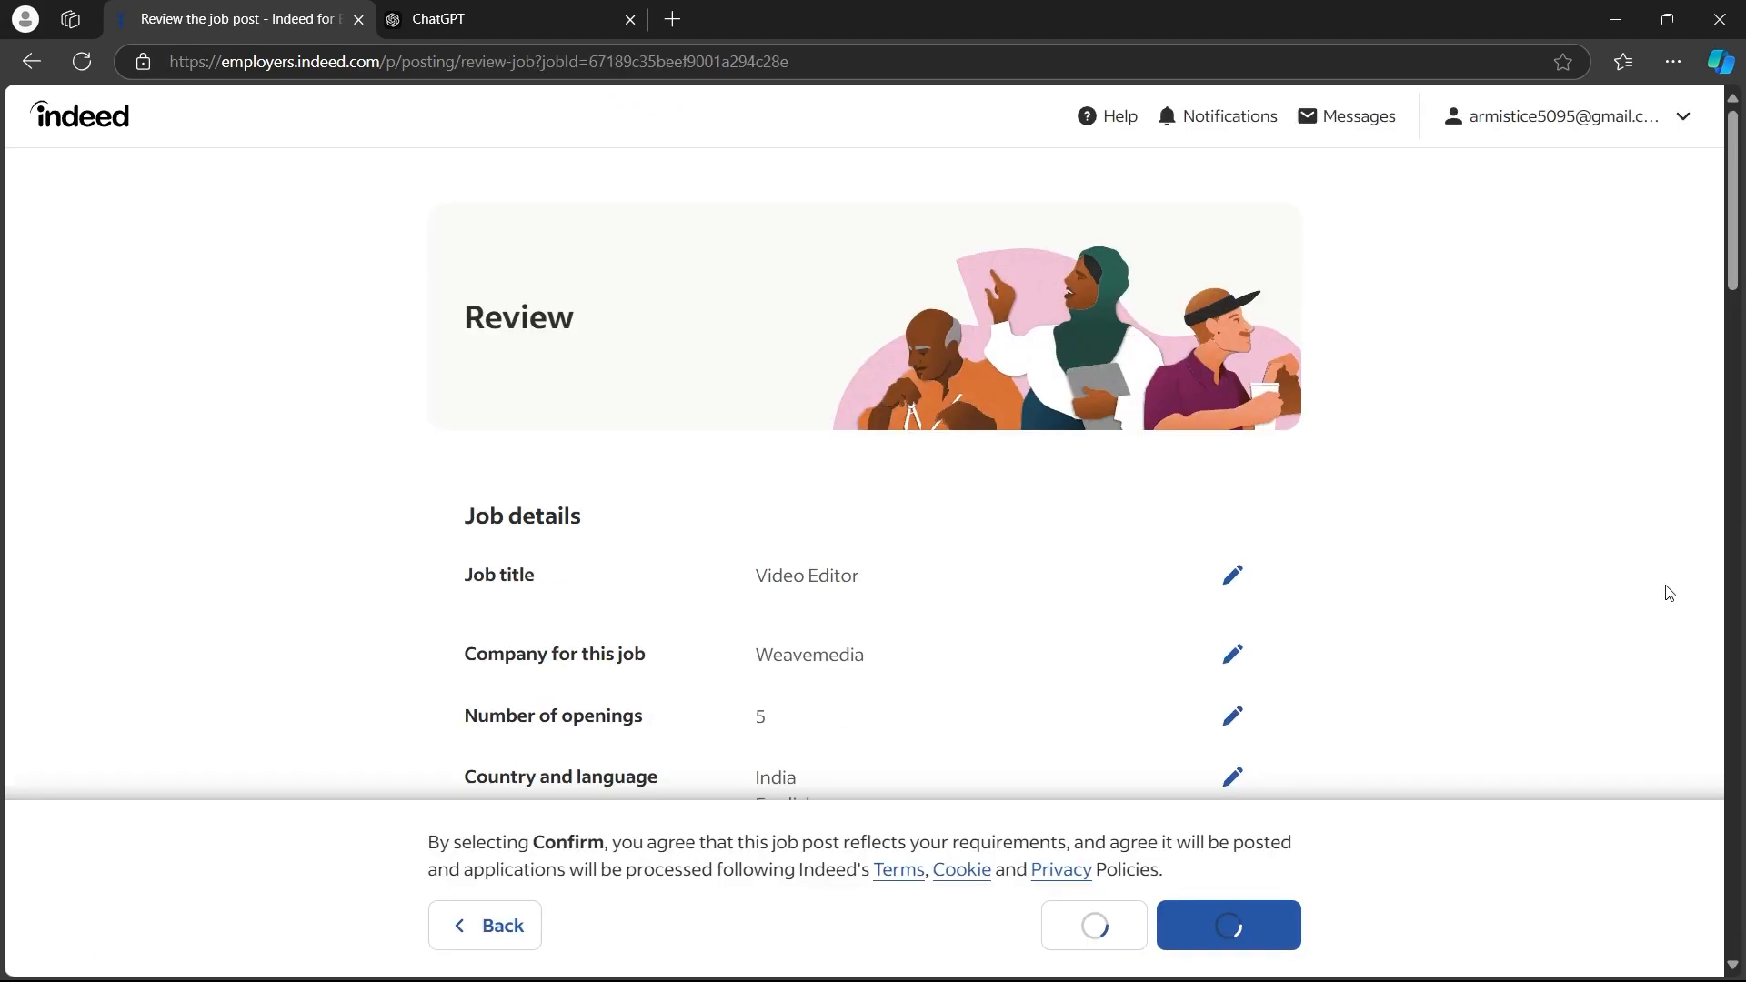
Review the job and account details and confirm the job post
{"action": "scroll", "coordinate": [969, 461], "scroll_direction": "down", "scroll_amount": 1}
{"action": "middle_click", "coordinate": [353, 337]}
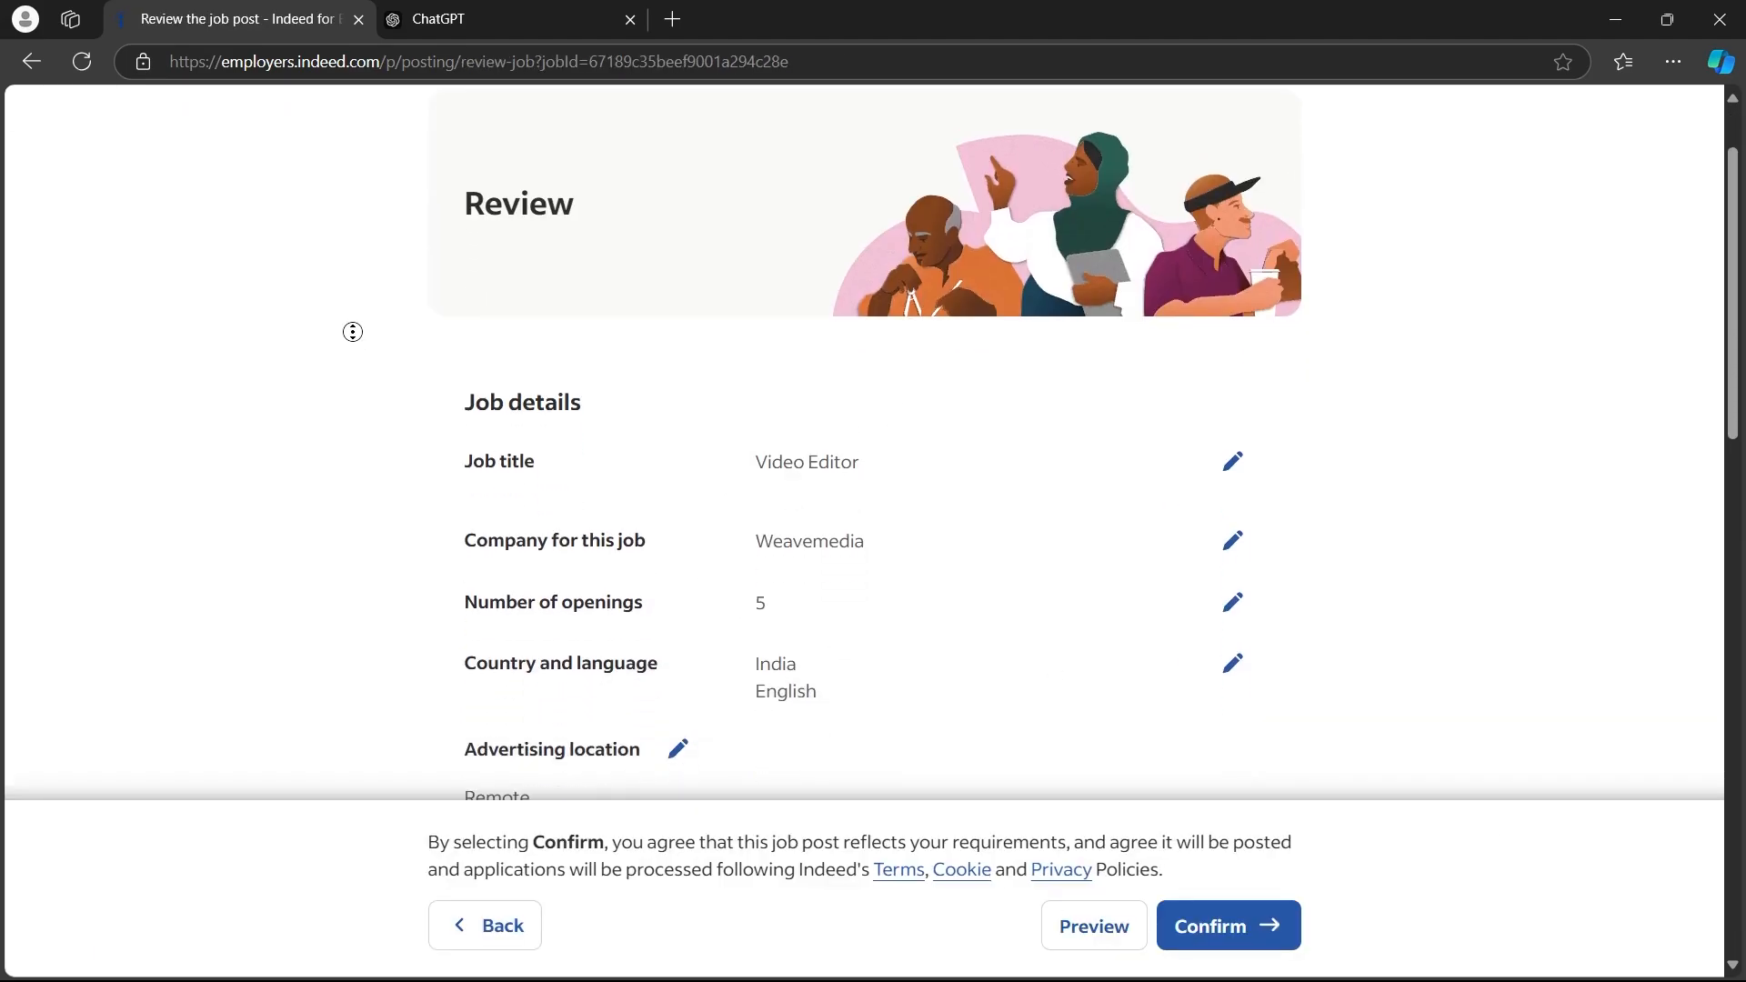
{"action": "scroll", "coordinate": [352, 396], "scroll_direction": "down", "scroll_amount": 15}
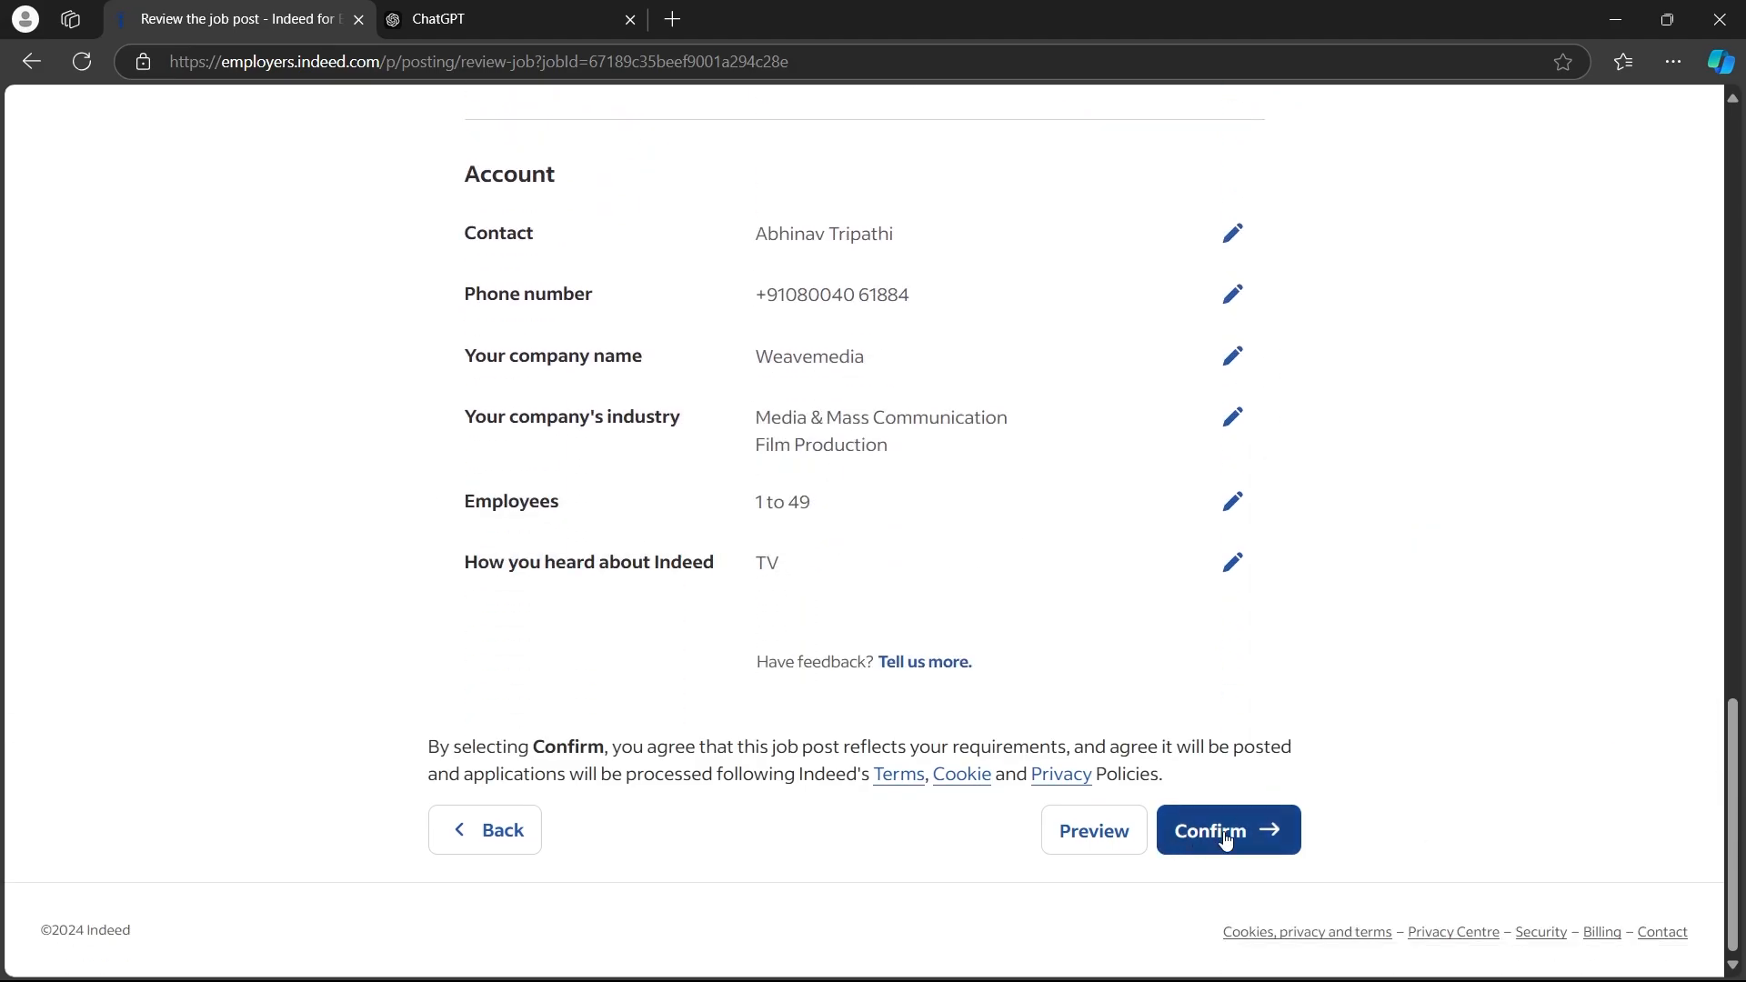
{"action": "left_click", "coordinate": [1225, 838]}
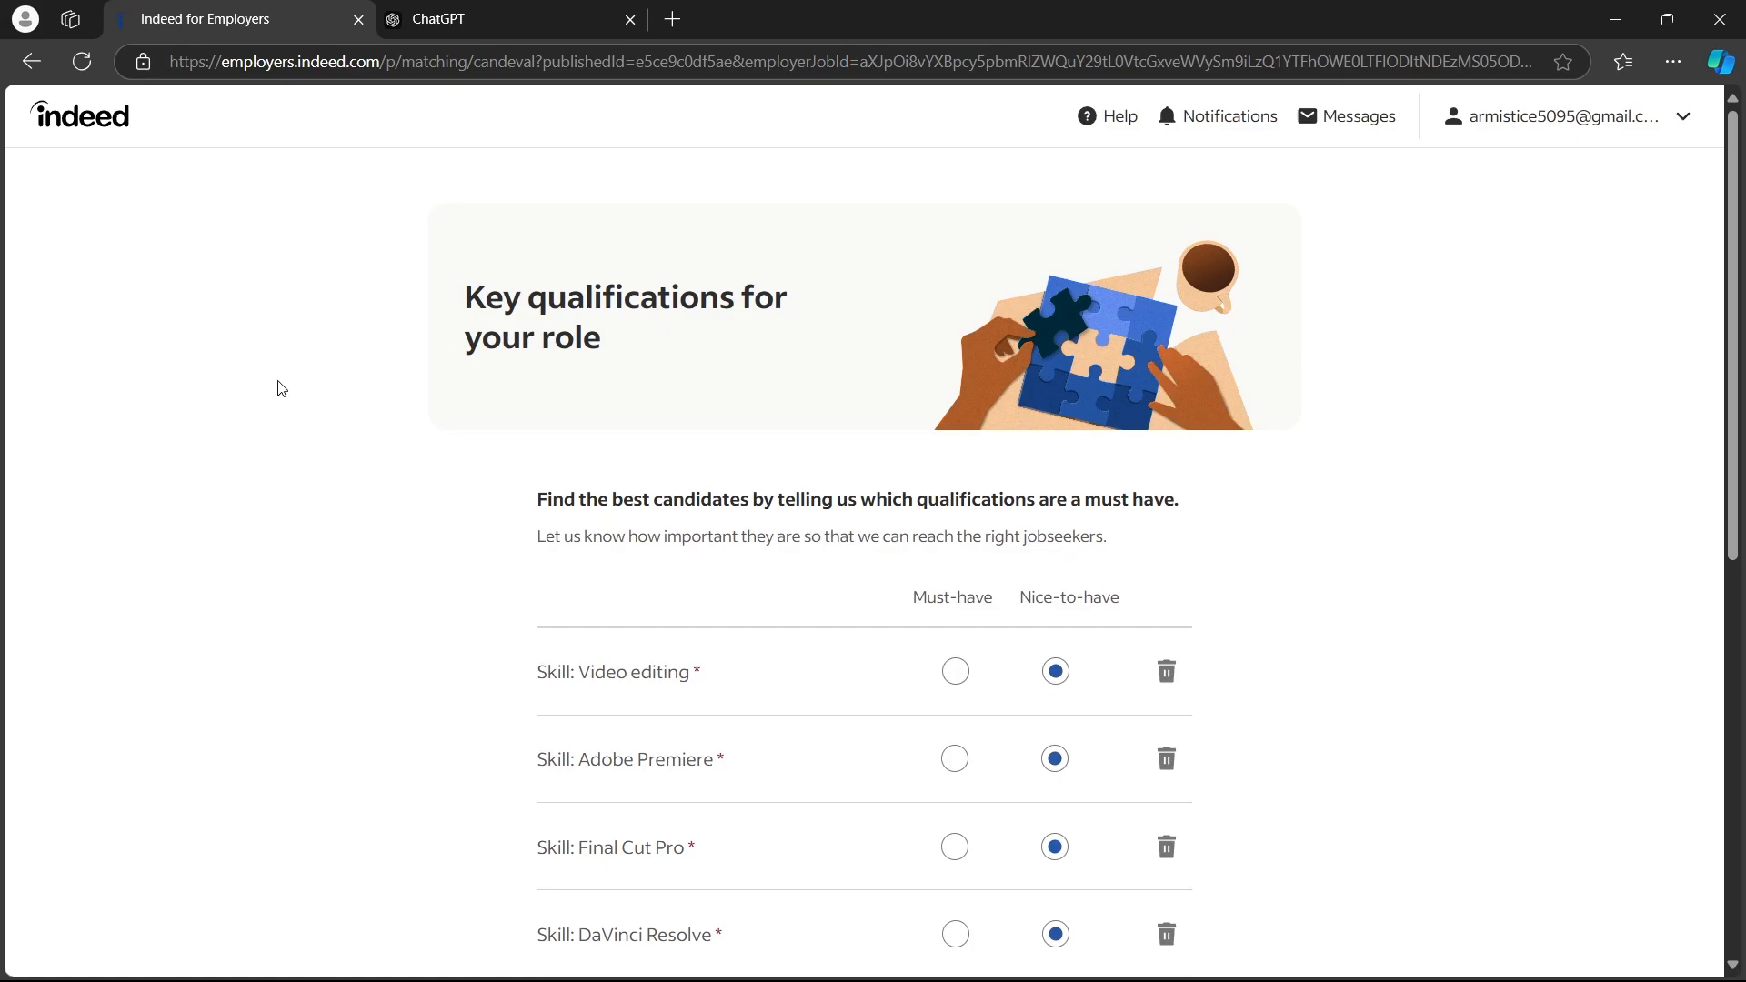
Mark the Video editing and Adobe Premiere skills as must-have qualifications for the role
{"action": "scroll", "coordinate": [273, 437], "scroll_direction": "down", "scroll_amount": 4}
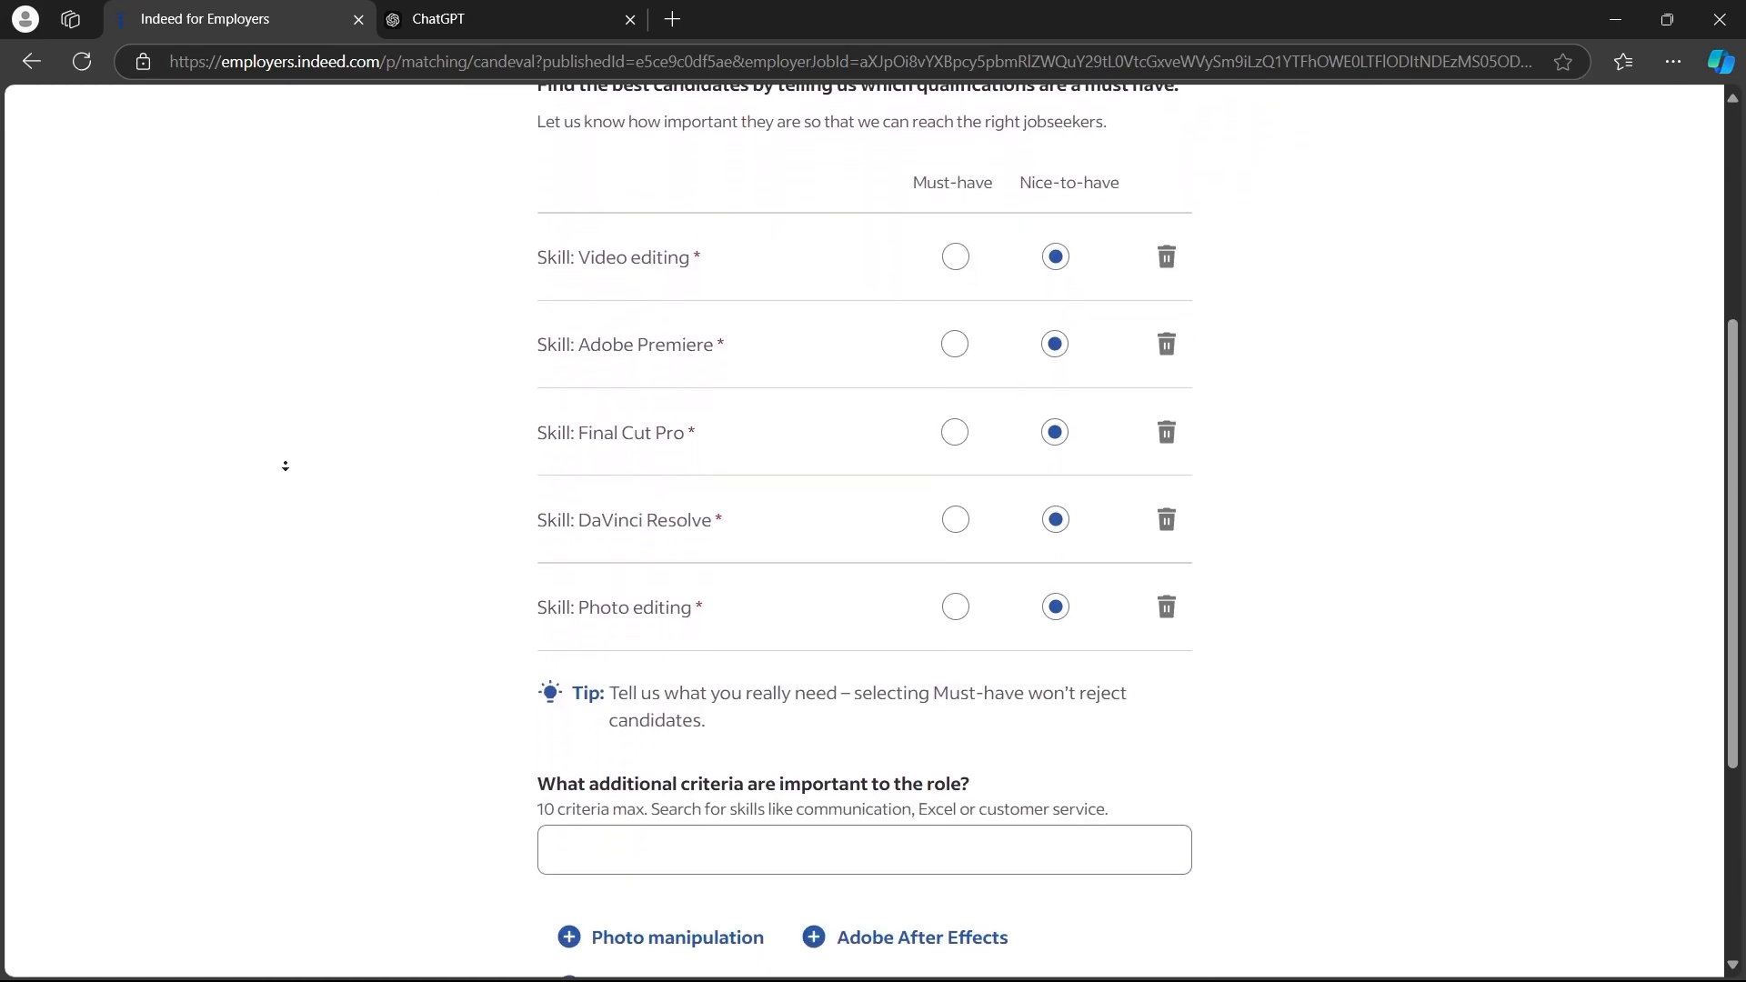
{"action": "scroll", "coordinate": [621, 363], "scroll_direction": "up", "scroll_amount": 2}
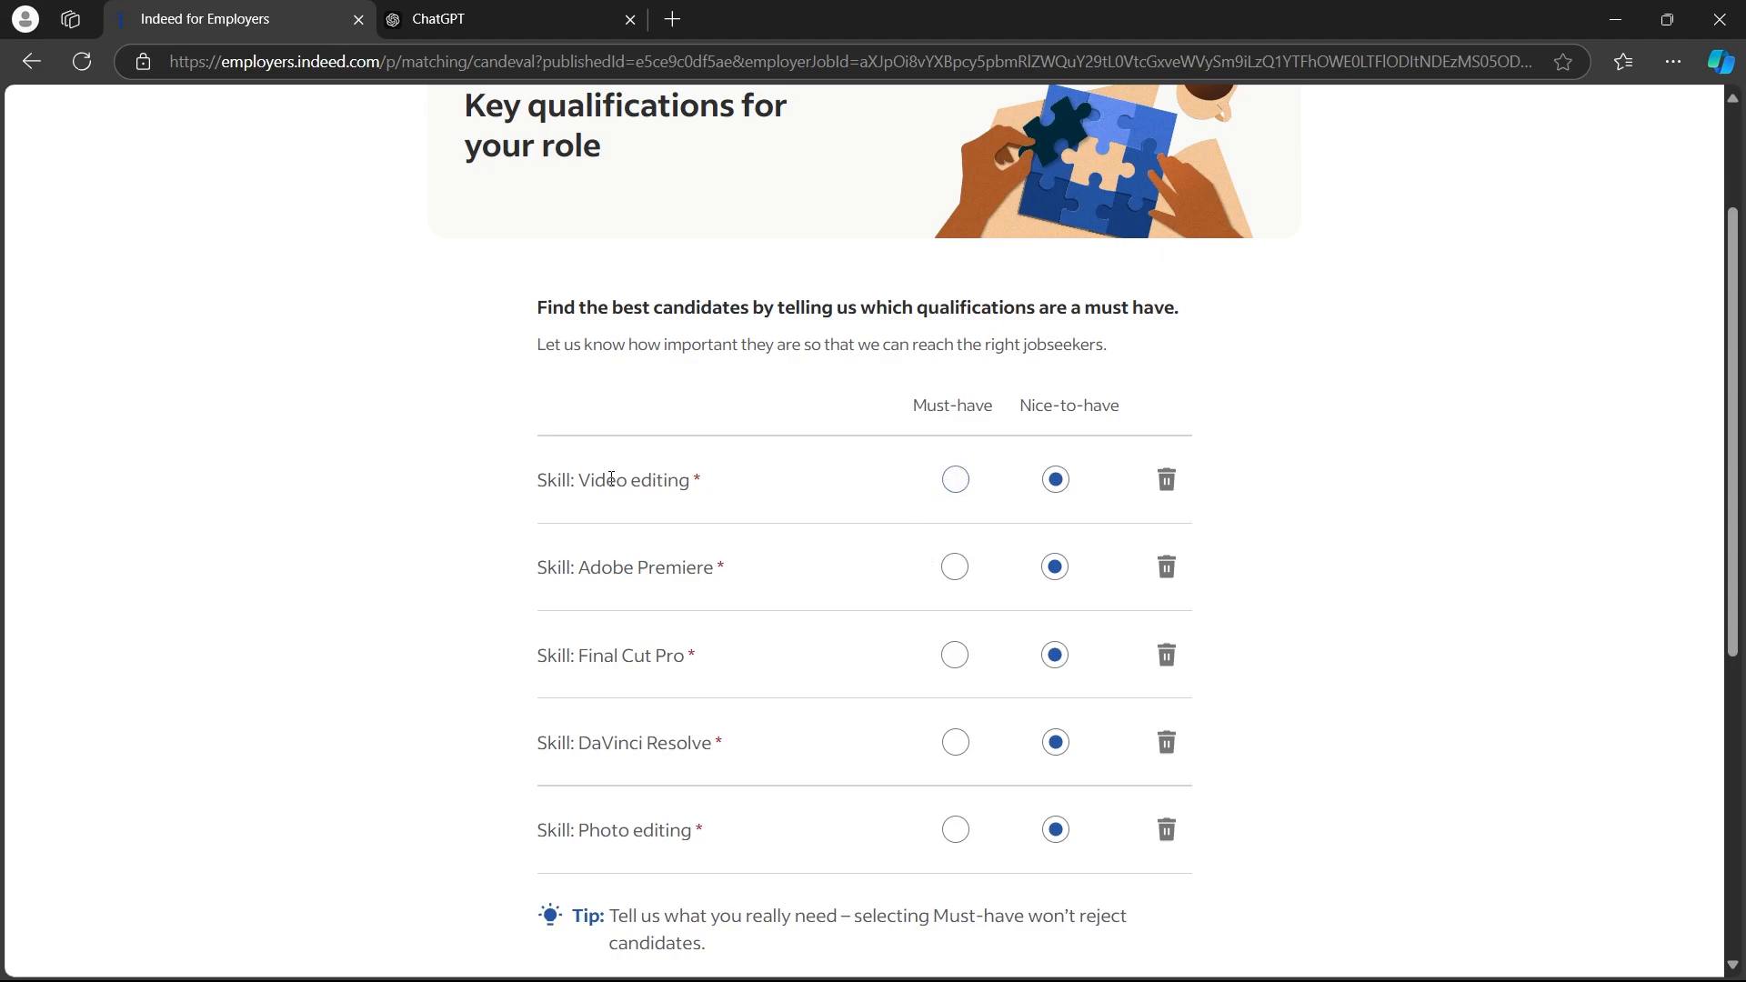
{"action": "left_click_drag", "start_coordinate": [527, 482], "coordinate": [752, 507]}
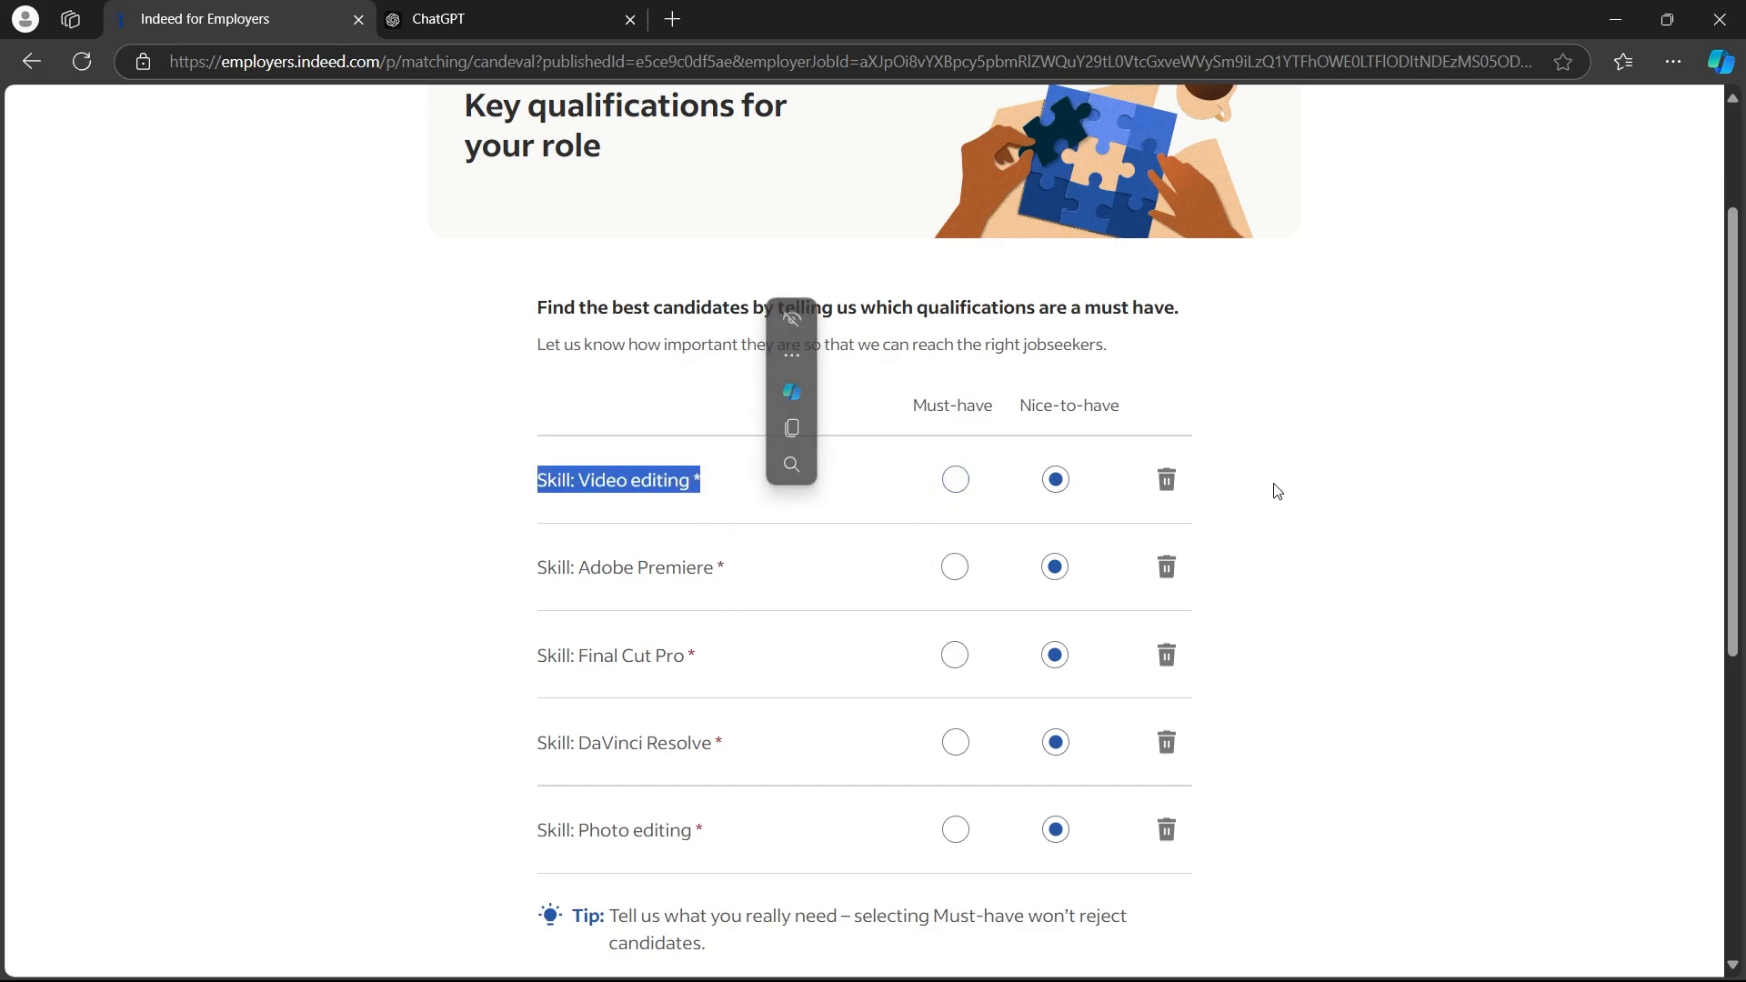
{"action": "left_click", "coordinate": [1004, 455]}
{"action": "left_click", "coordinate": [955, 479]}
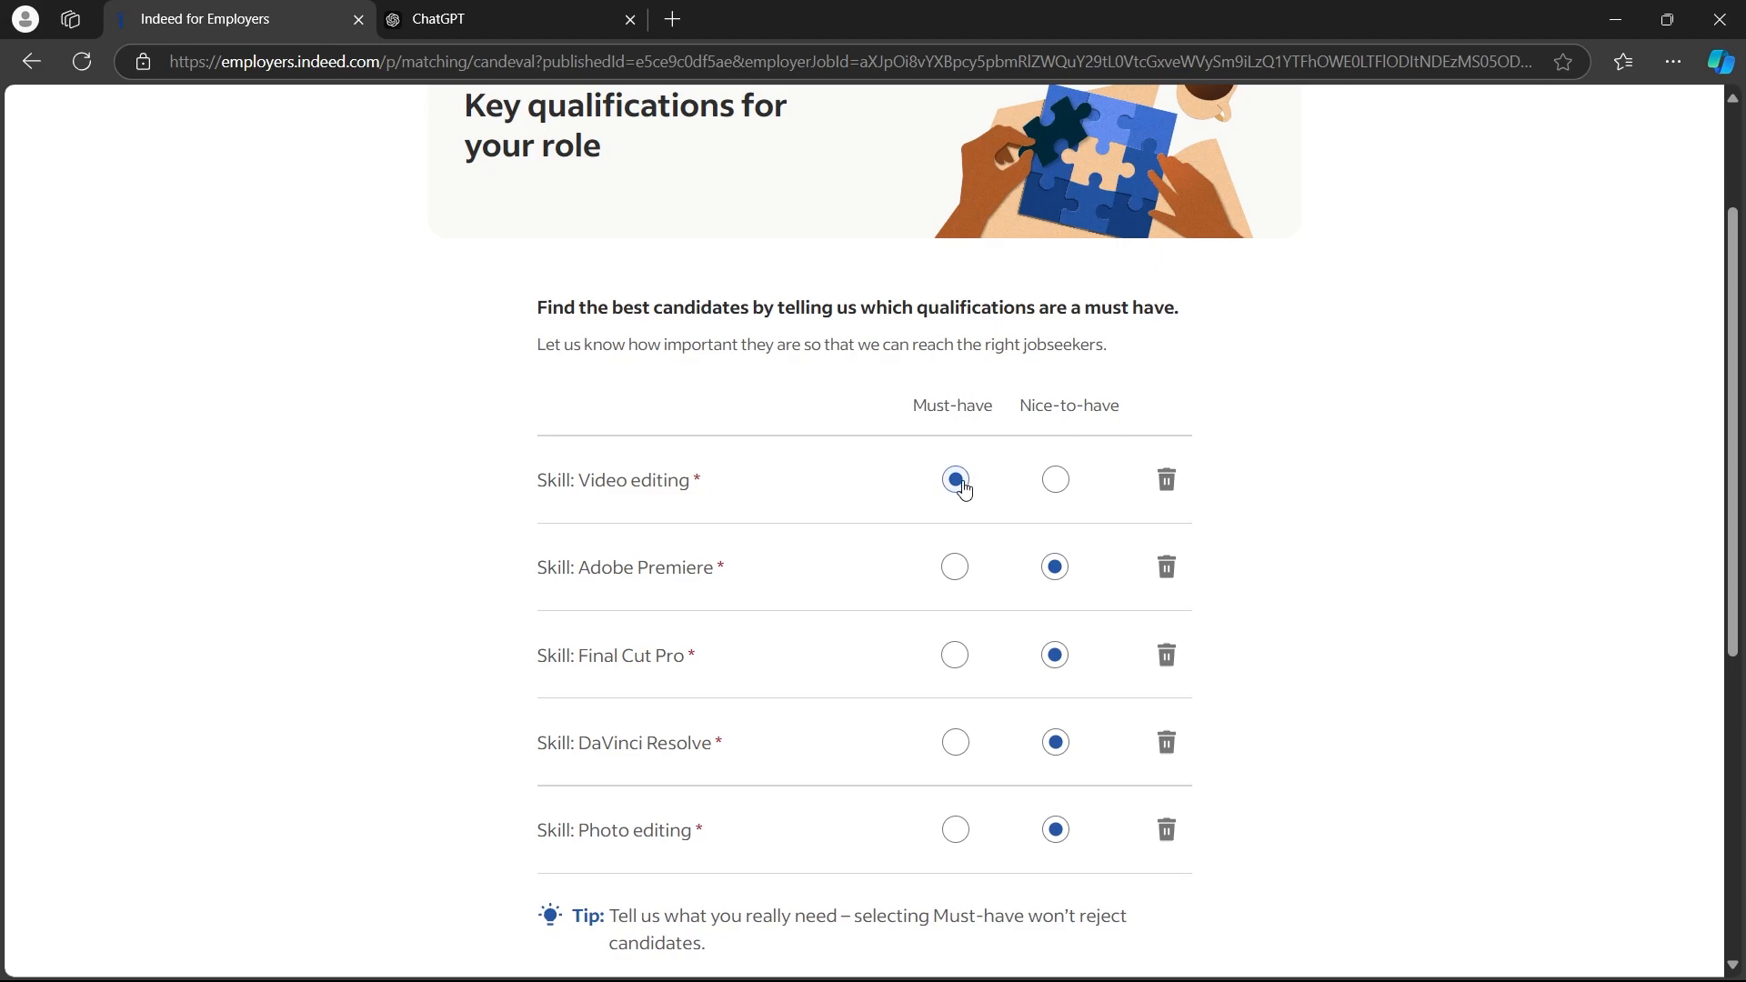
{"action": "scroll", "coordinate": [959, 477], "scroll_direction": "down", "scroll_amount": 3}
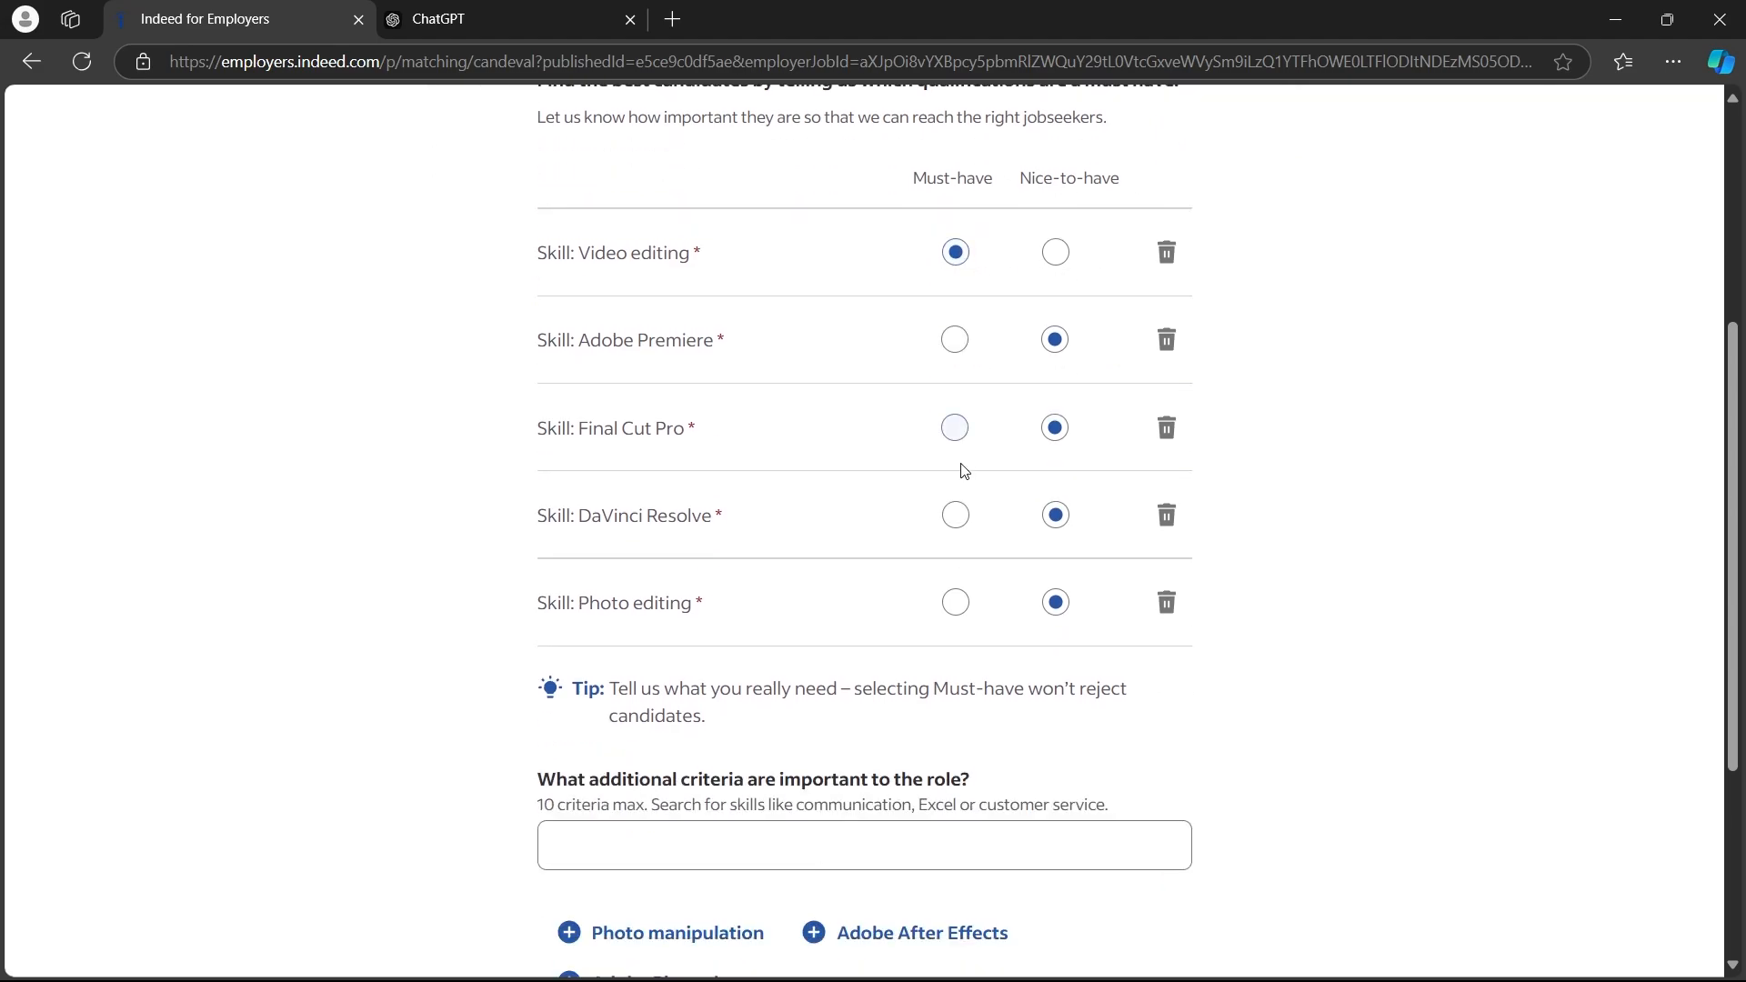
{"action": "left_click", "coordinate": [954, 341]}
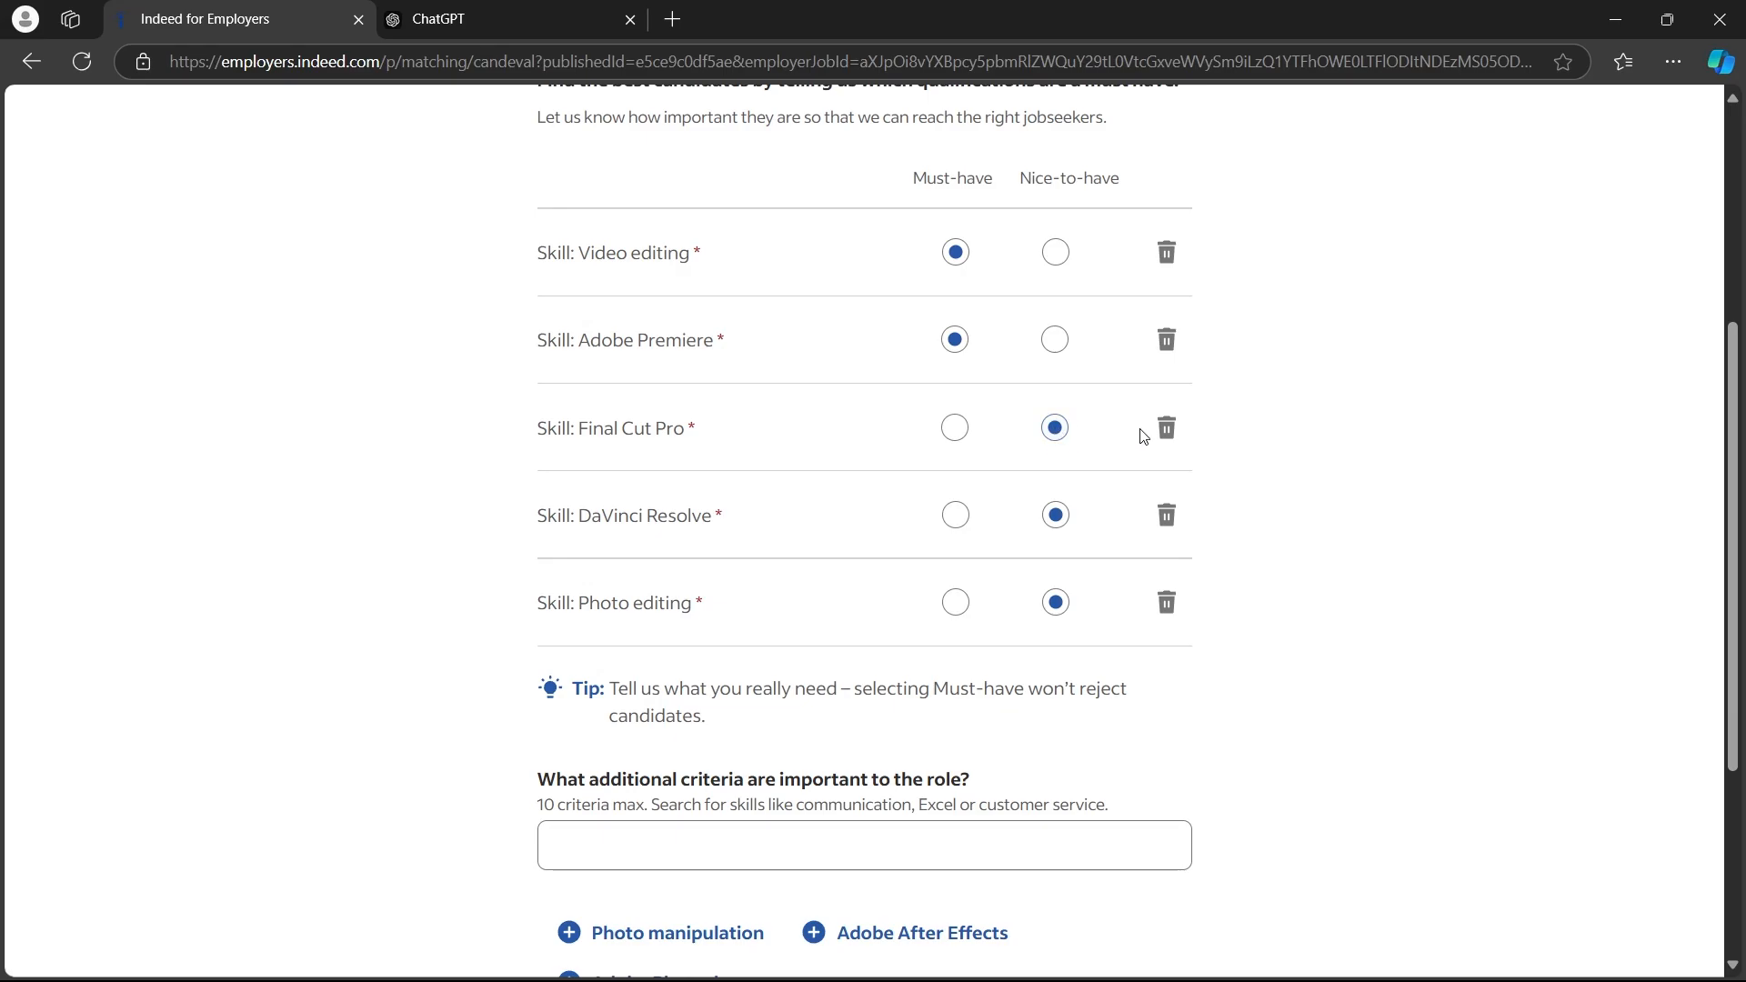
Remove the Final Cut Pro skill, add no additional criteria, and save the key qualifications
{"action": "left_click", "coordinate": [1166, 428]}
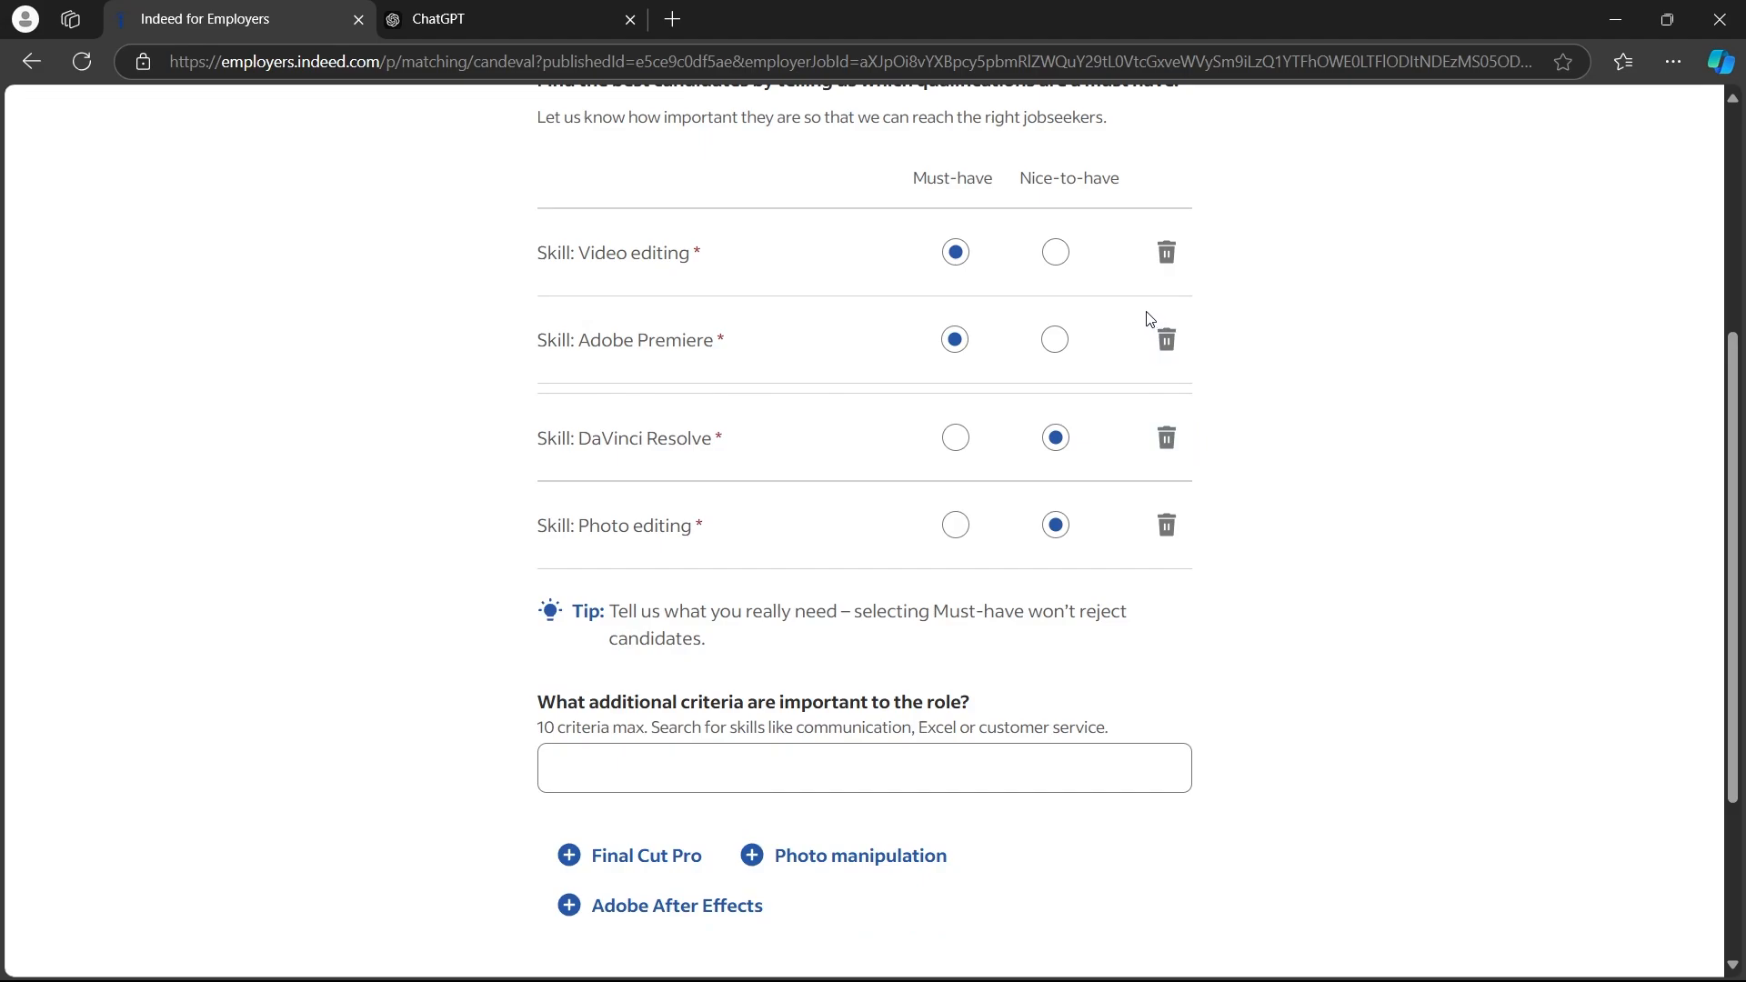
{"action": "scroll", "coordinate": [619, 518], "scroll_direction": "down", "scroll_amount": 3}
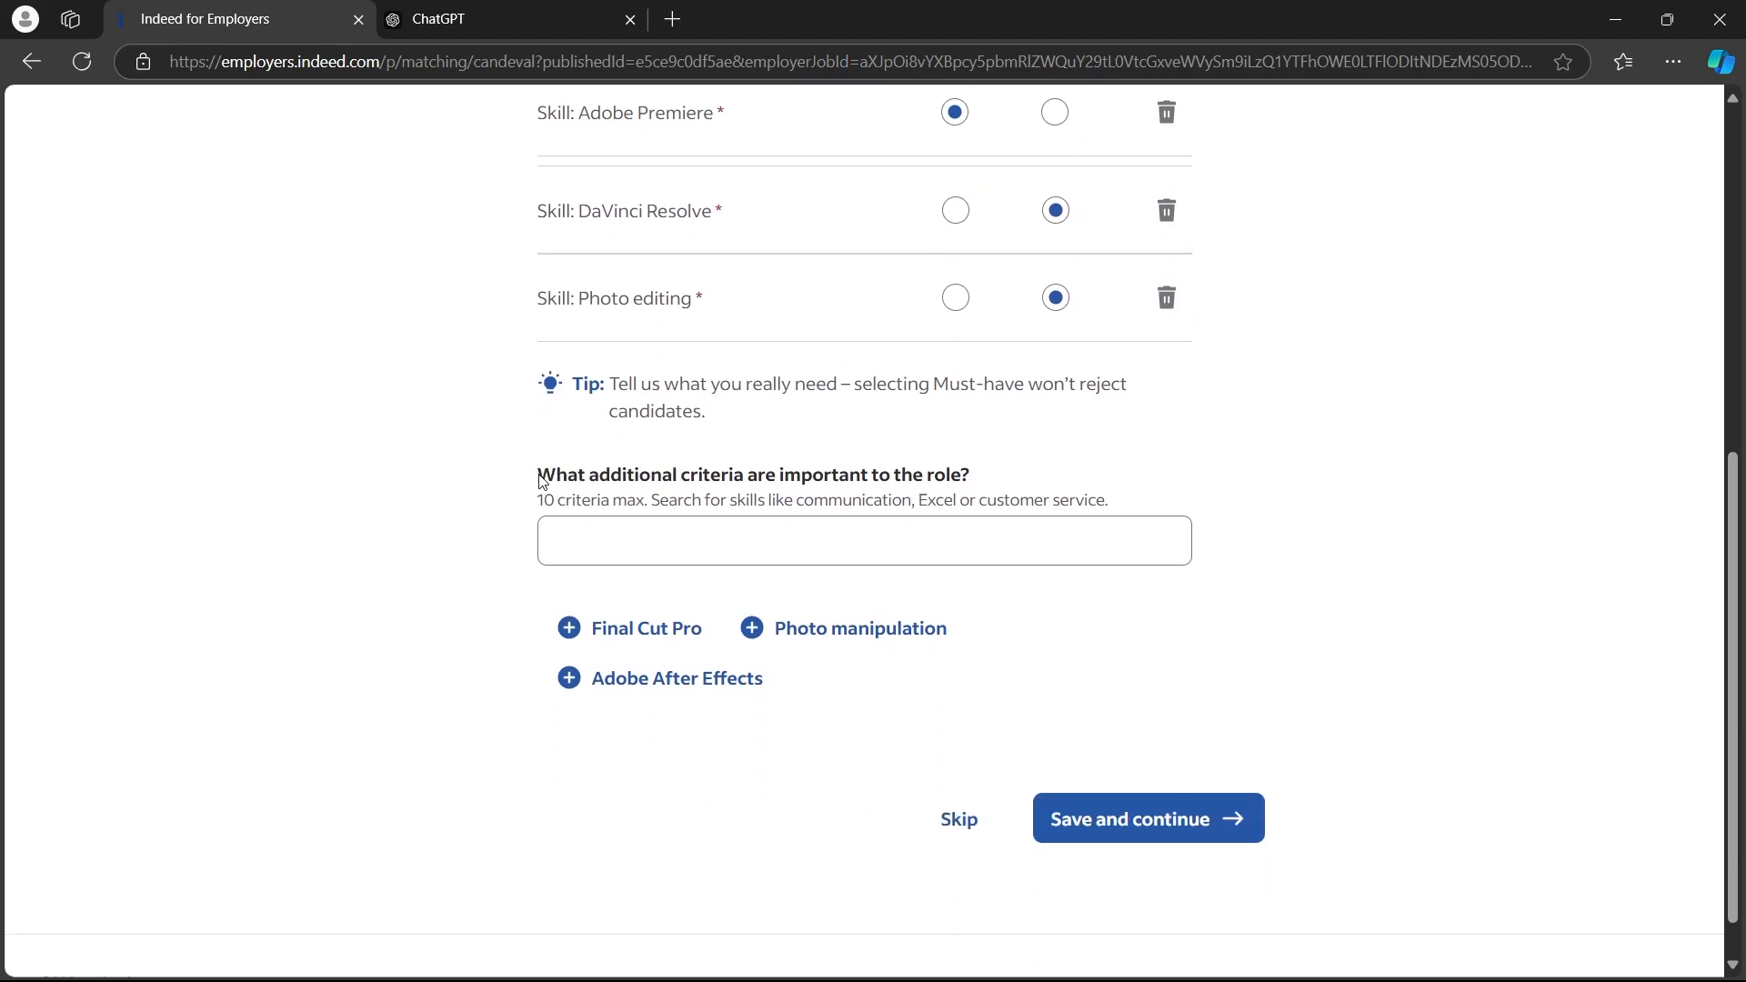
{"action": "left_click_drag", "start_coordinate": [533, 477], "coordinate": [1000, 486]}
{"action": "left_click", "coordinate": [669, 542]}
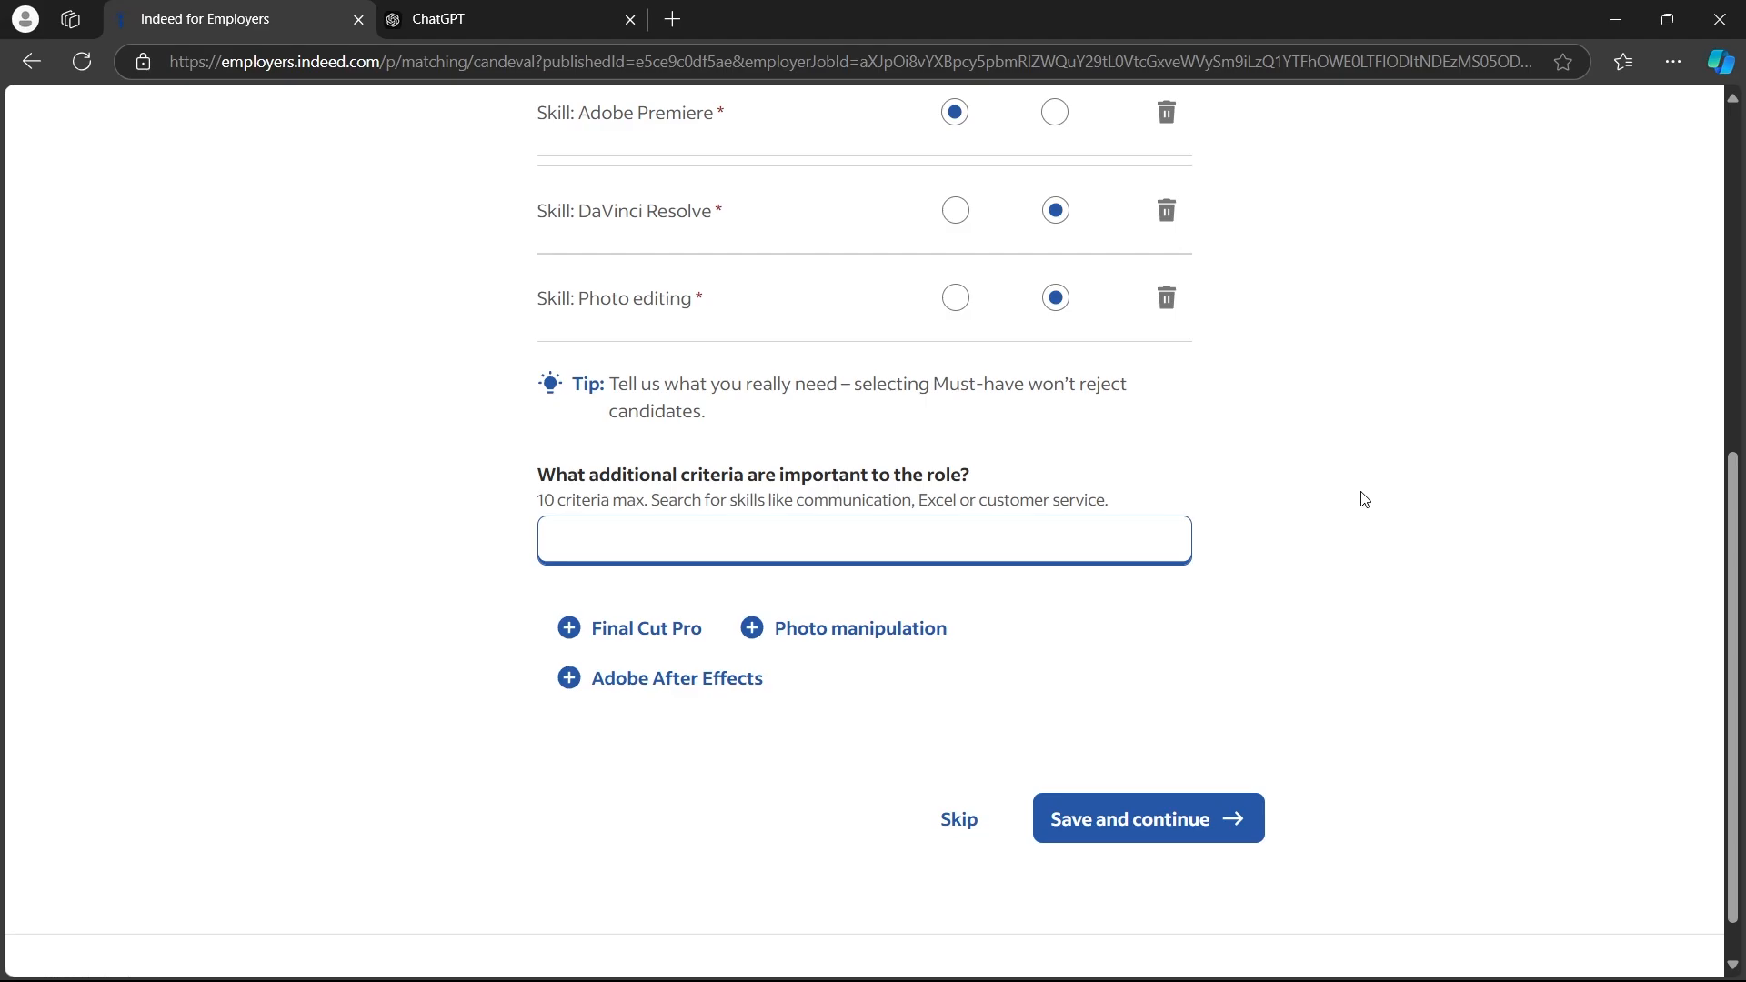
{"action": "left_click", "coordinate": [1153, 816]}
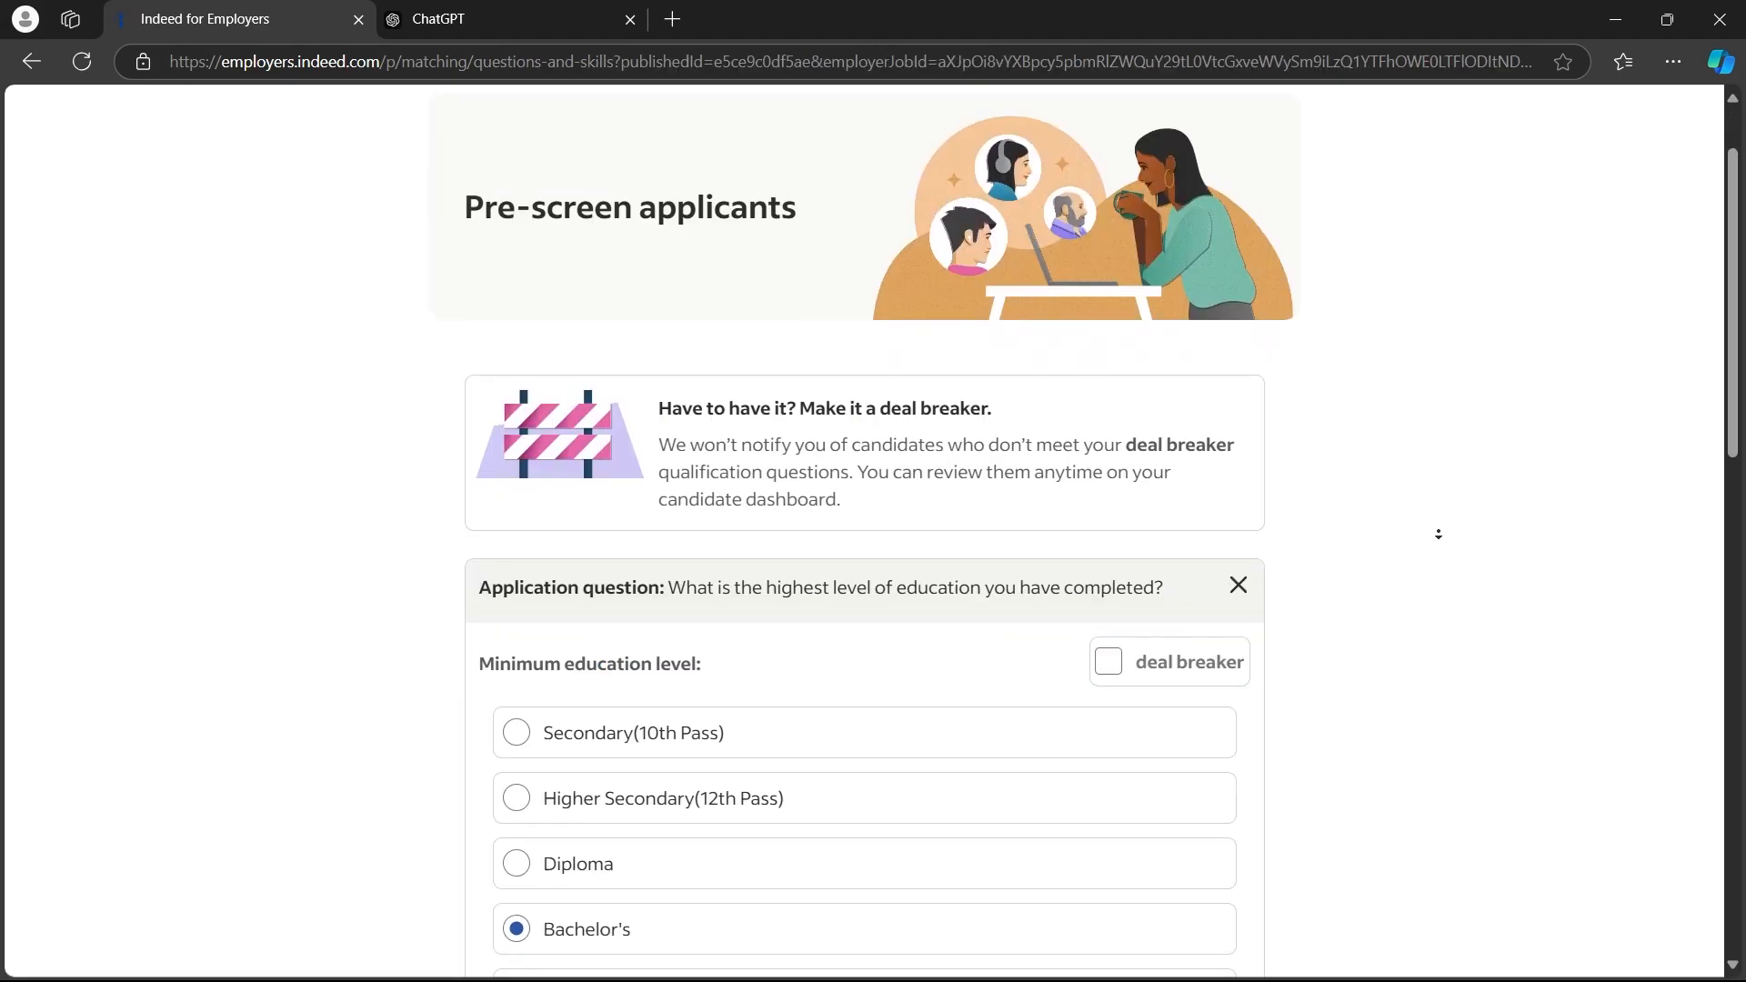
Review the pre-screening questions on education, experience and interview dates, and continue with them as they are
{"action": "scroll", "coordinate": [1440, 537], "scroll_direction": "down", "scroll_amount": 4}
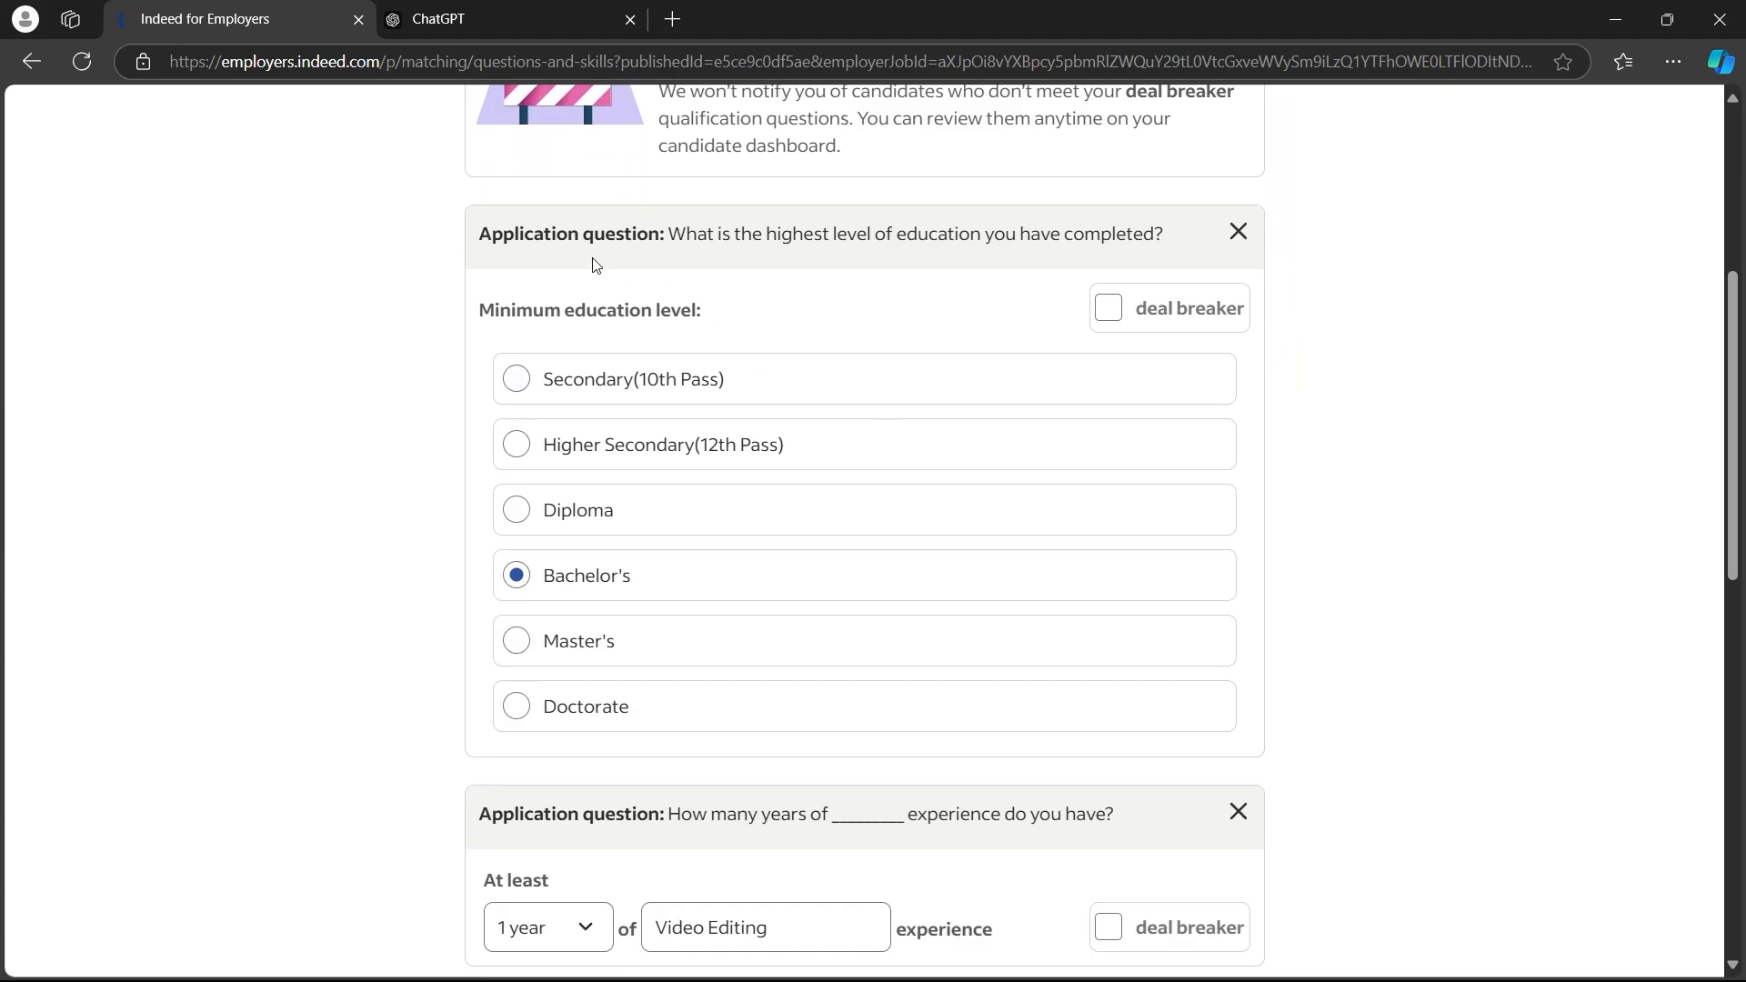
{"action": "left_click_drag", "start_coordinate": [479, 238], "coordinate": [713, 239]}
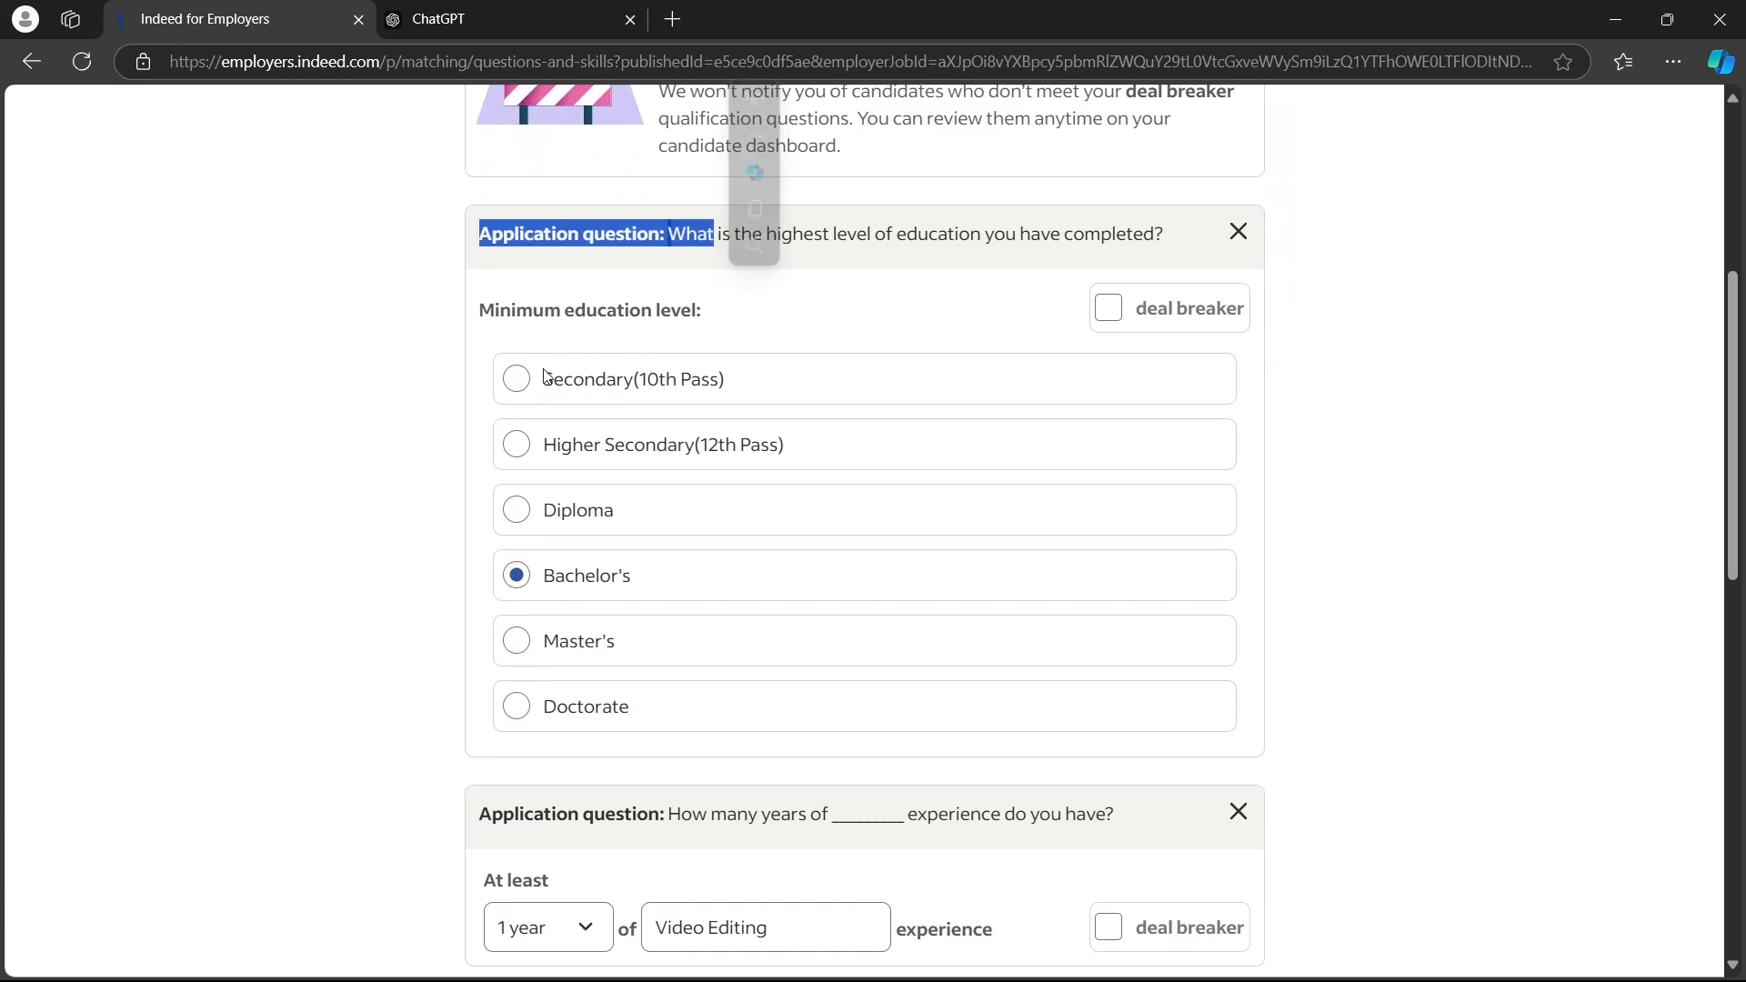
{"action": "middle_click", "coordinate": [378, 370]}
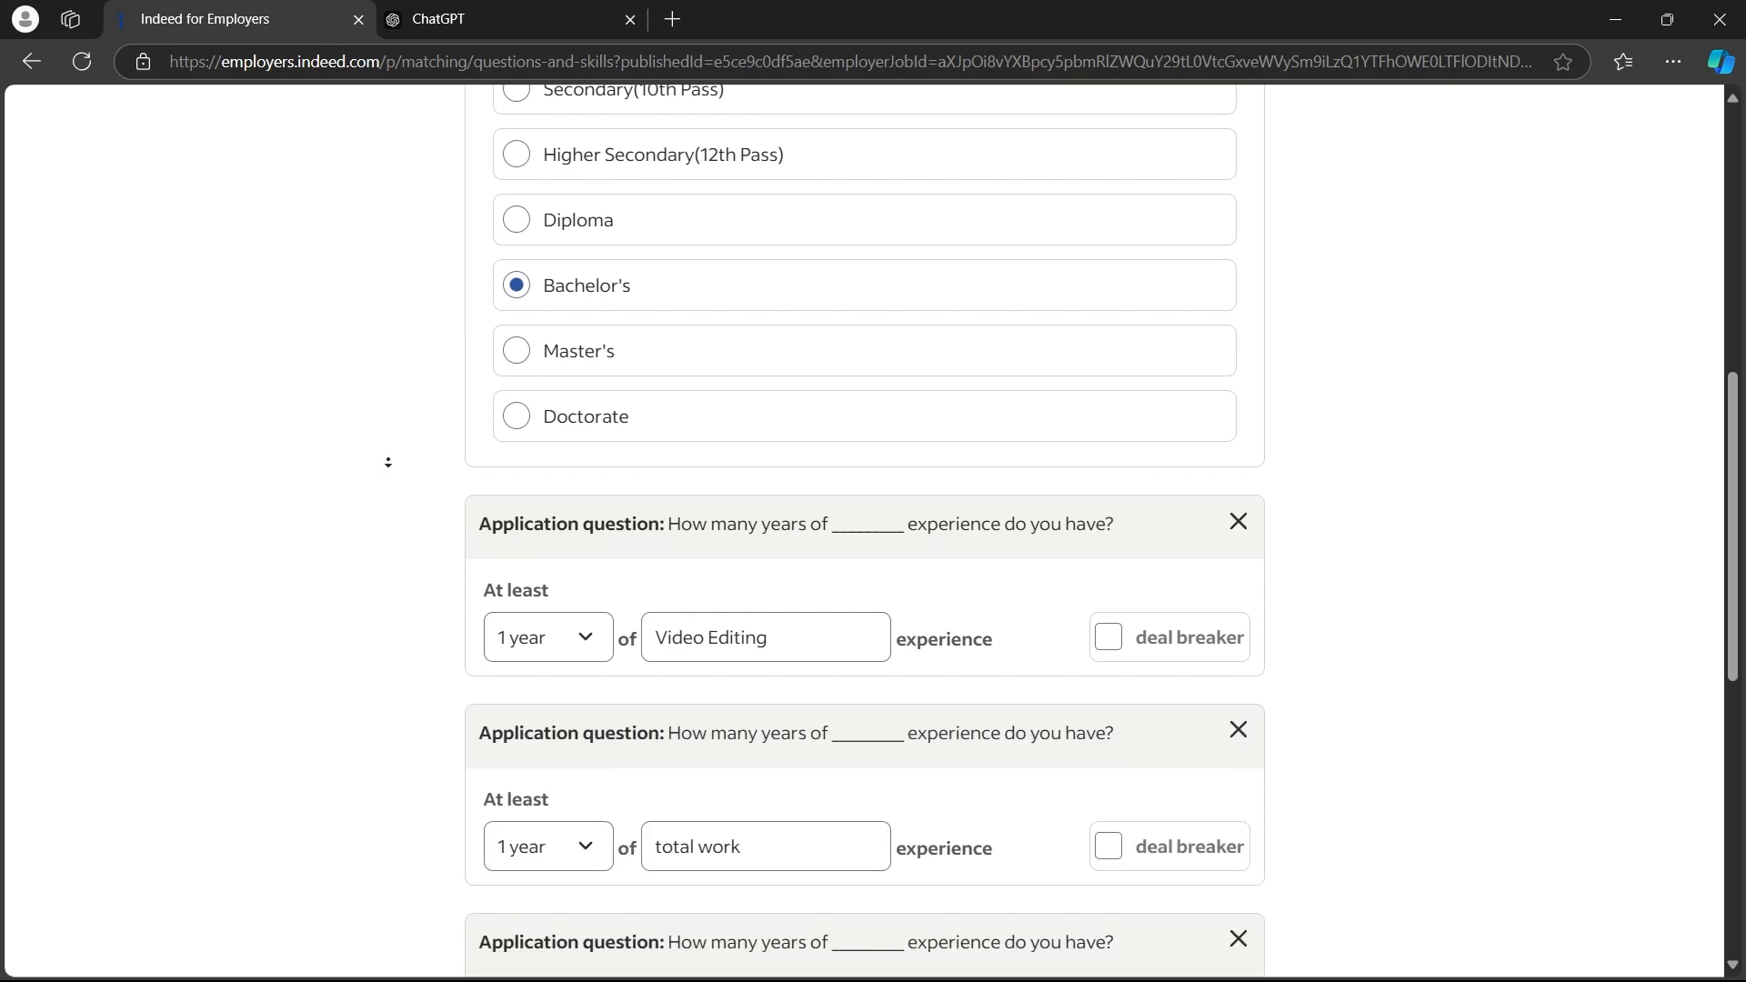
{"action": "middle_click", "coordinate": [385, 458]}
{"action": "middle_click", "coordinate": [385, 458]}
{"action": "middle_click", "coordinate": [417, 307]}
{"action": "middle_click", "coordinate": [330, 404]}
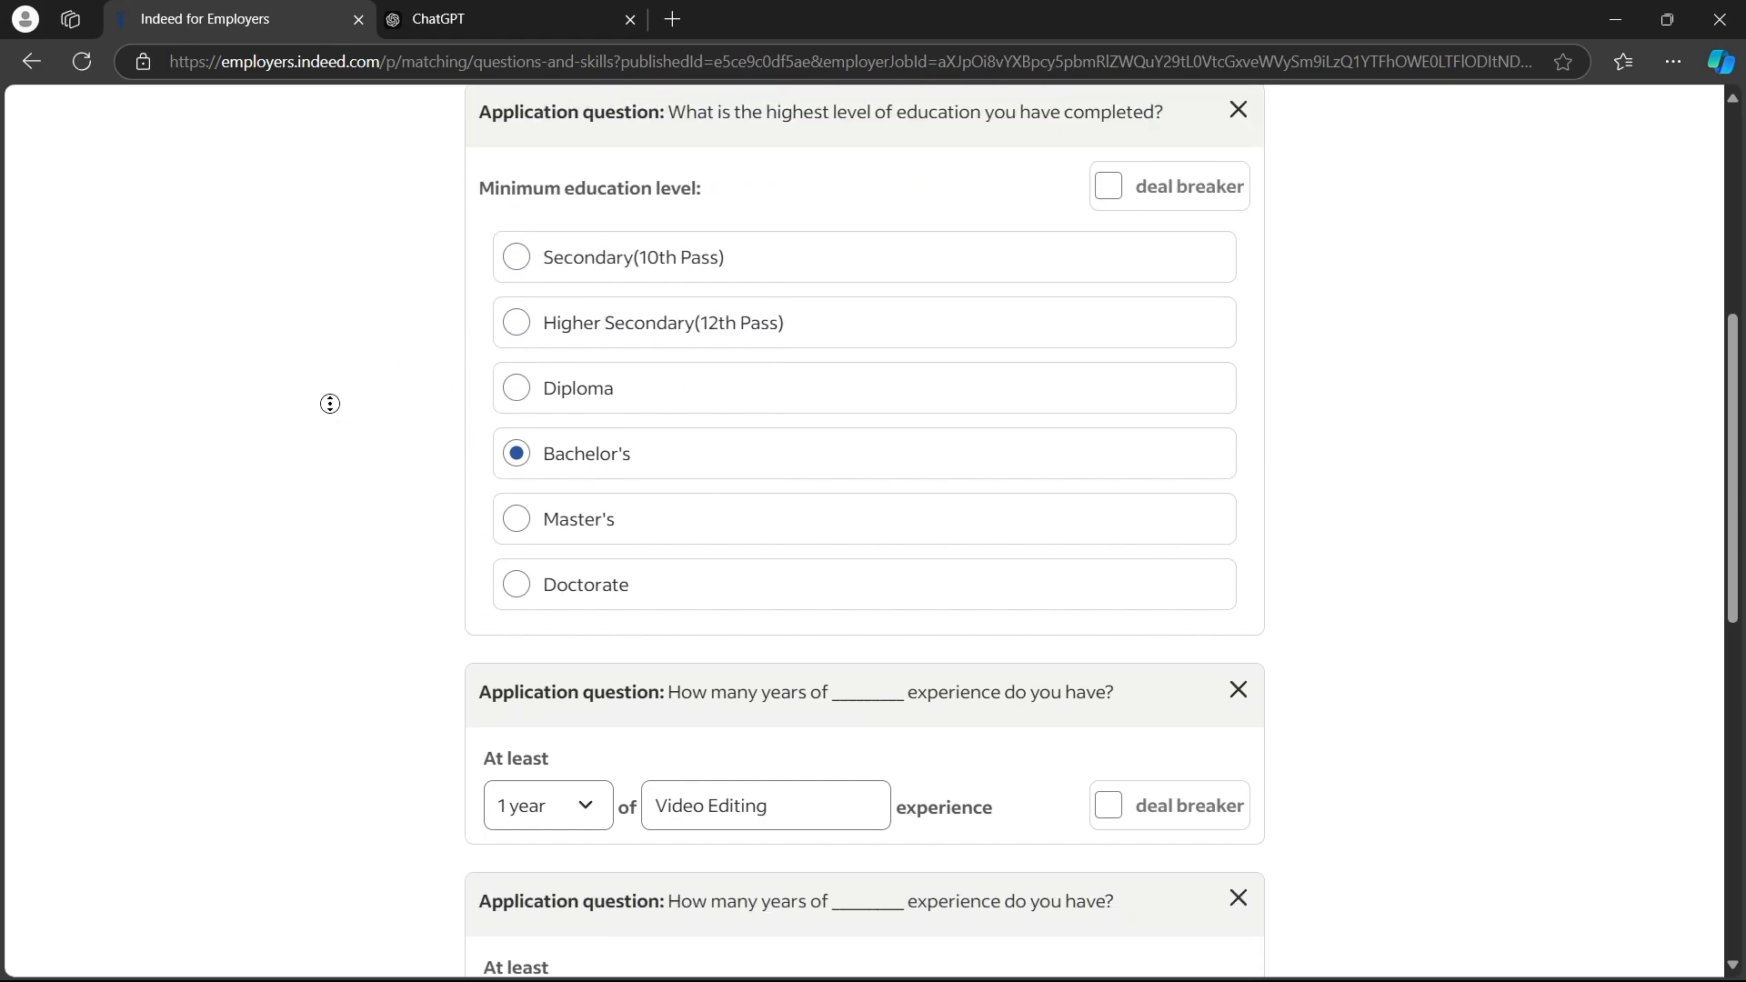
{"action": "scroll", "coordinate": [633, 821], "scroll_direction": "down", "scroll_amount": 3}
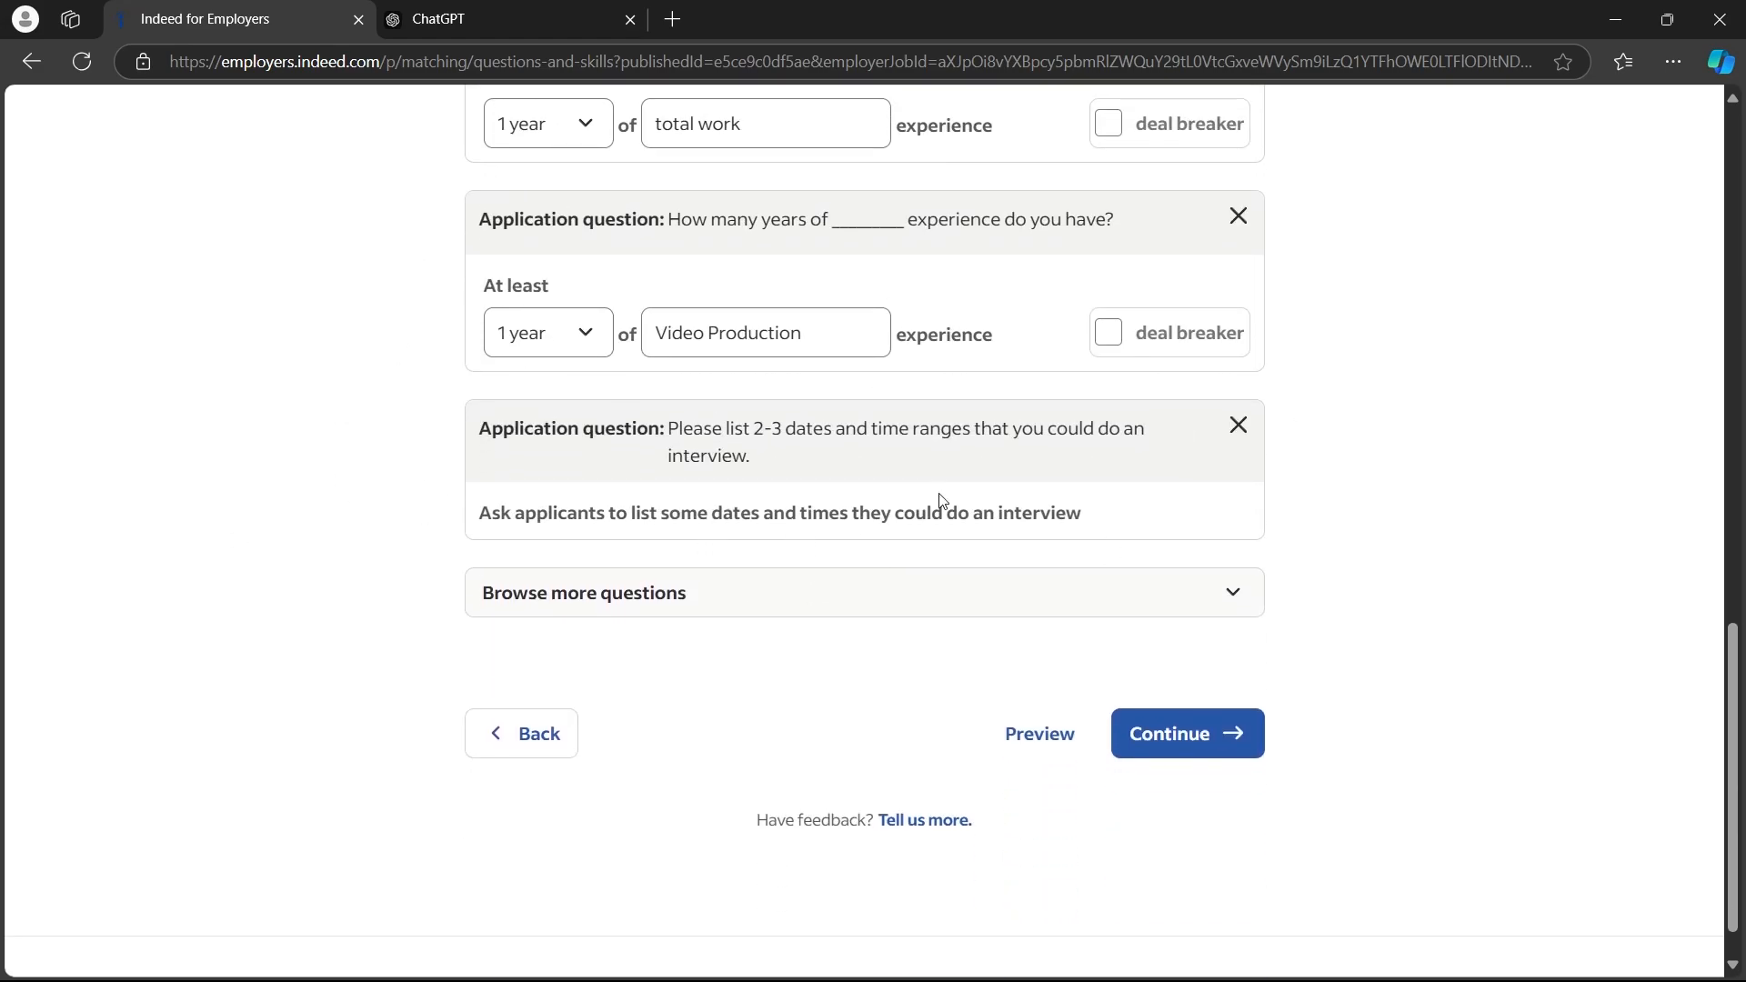
{"action": "left_click", "coordinate": [1182, 733]}
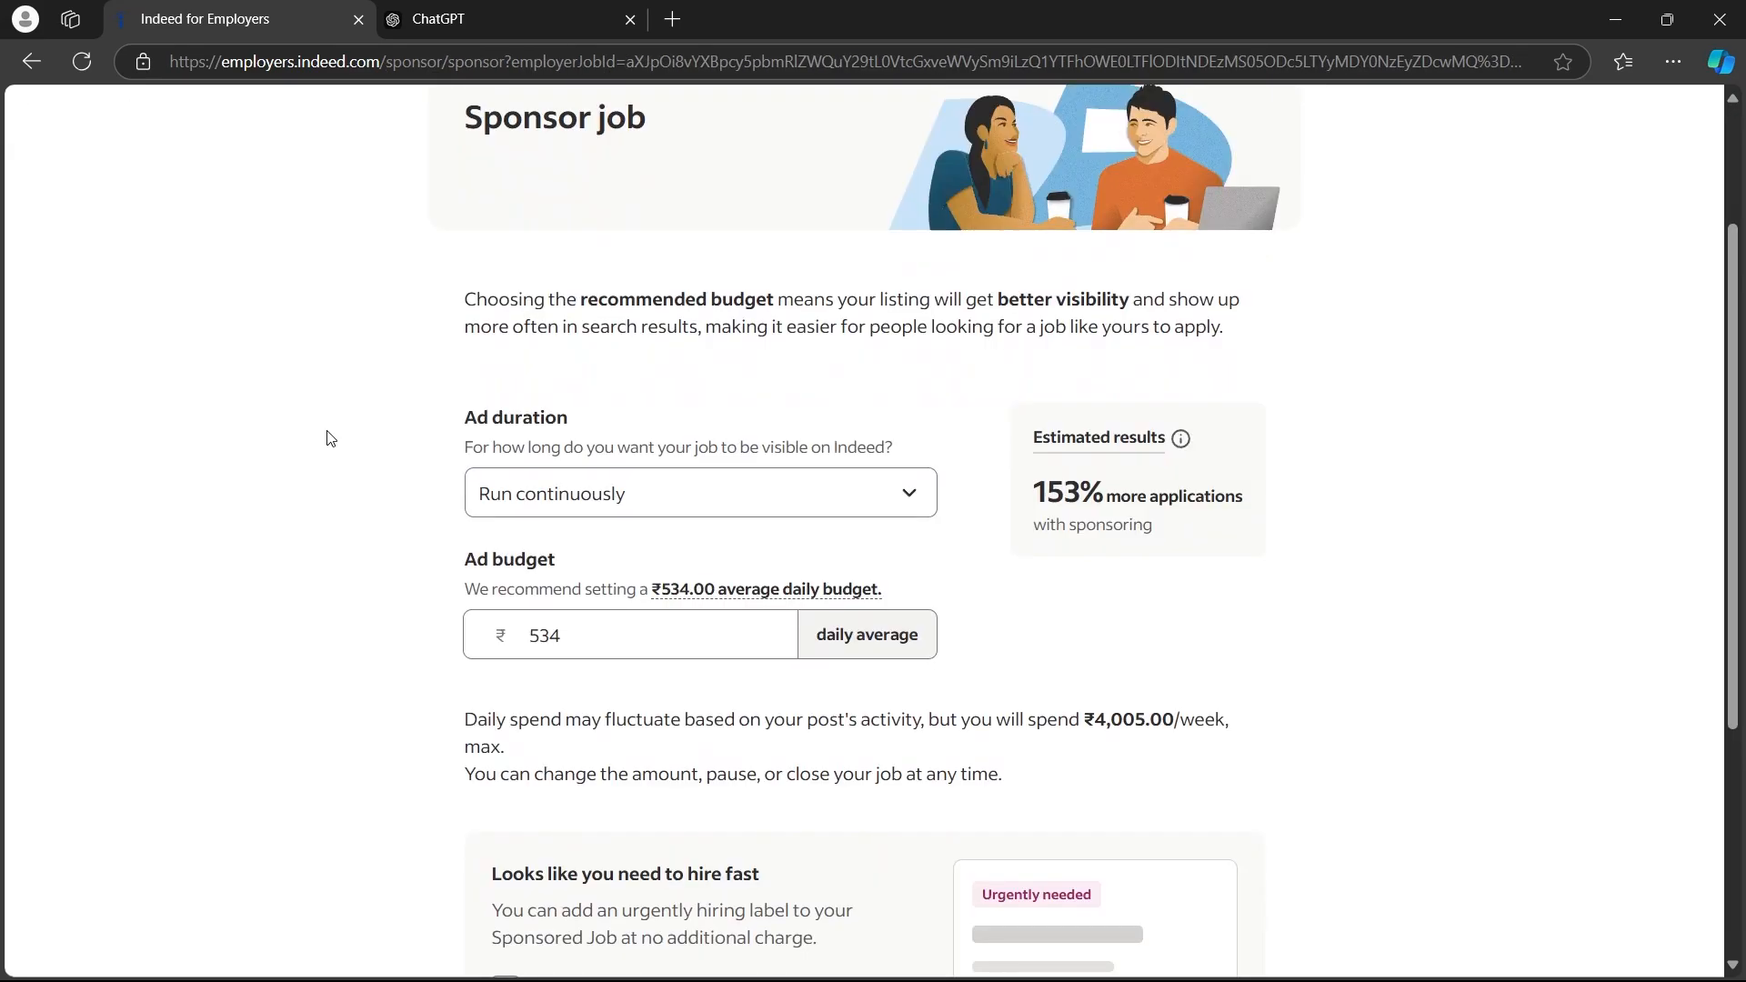
Review the sponsored ad's duration, budget and urgent-hiring label options, and decline to sponsor the job
{"action": "scroll", "coordinate": [329, 439], "scroll_direction": "down", "scroll_amount": 2}
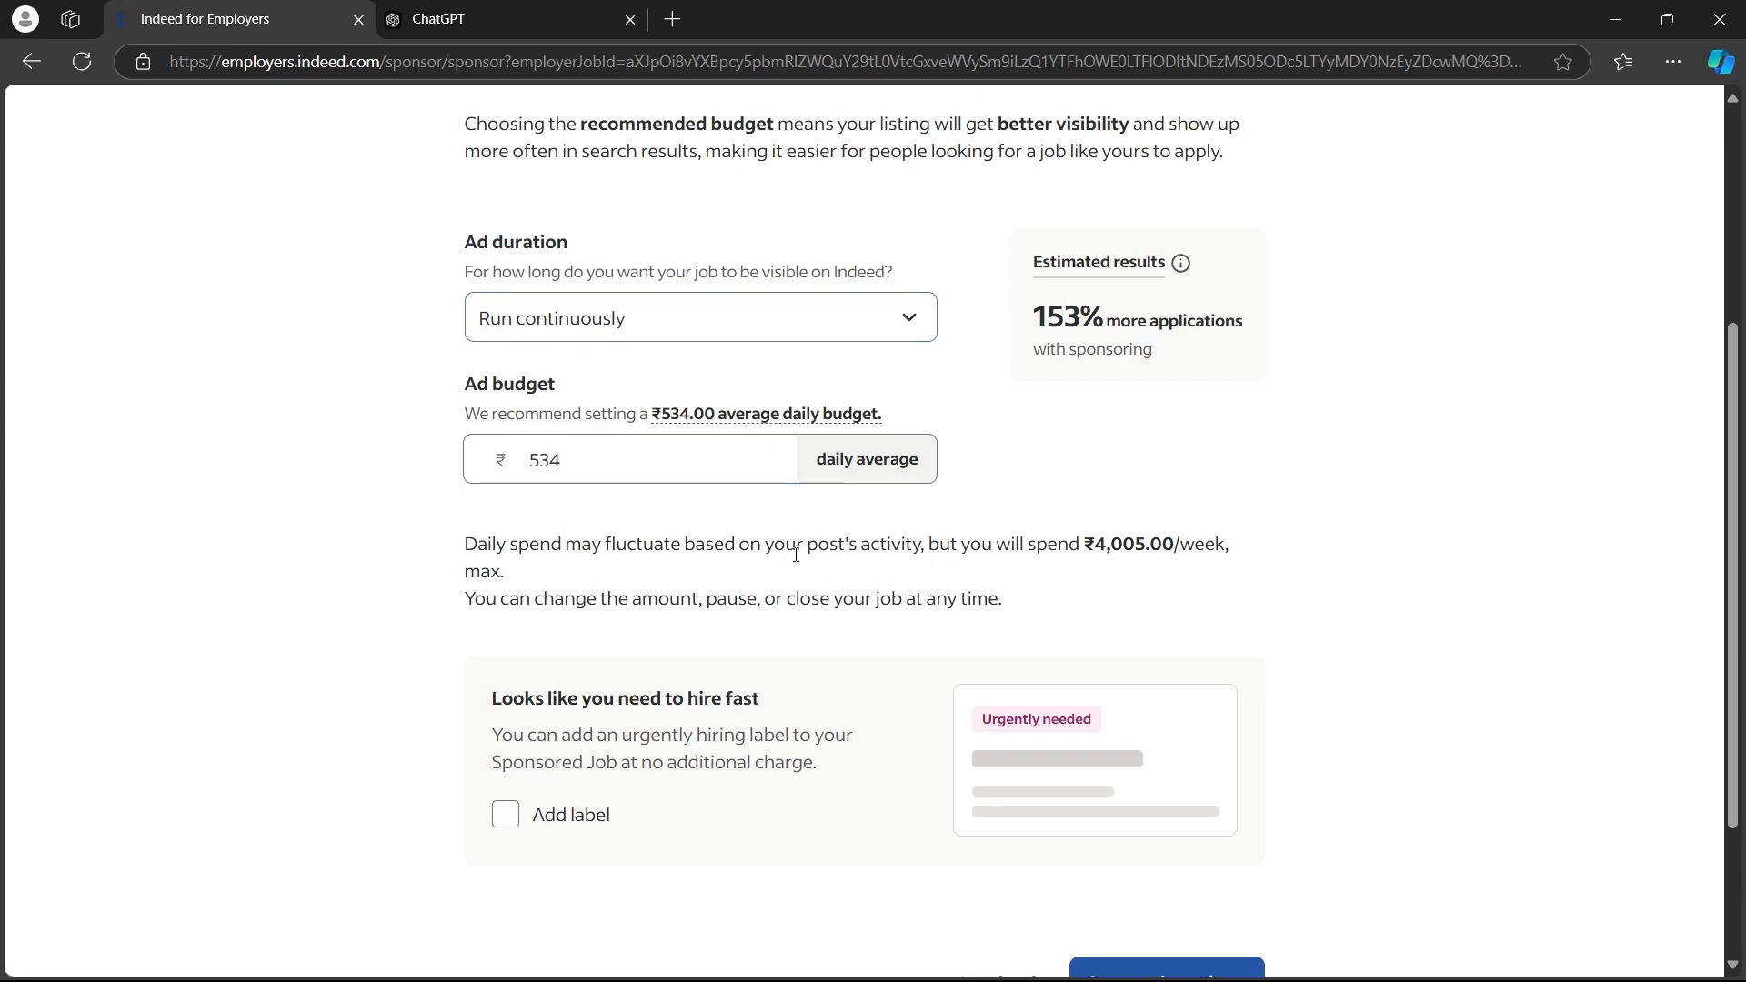
{"action": "scroll", "coordinate": [792, 441], "scroll_direction": "down", "scroll_amount": 1}
{"action": "scroll", "coordinate": [784, 496], "scroll_direction": "up", "scroll_amount": 1}
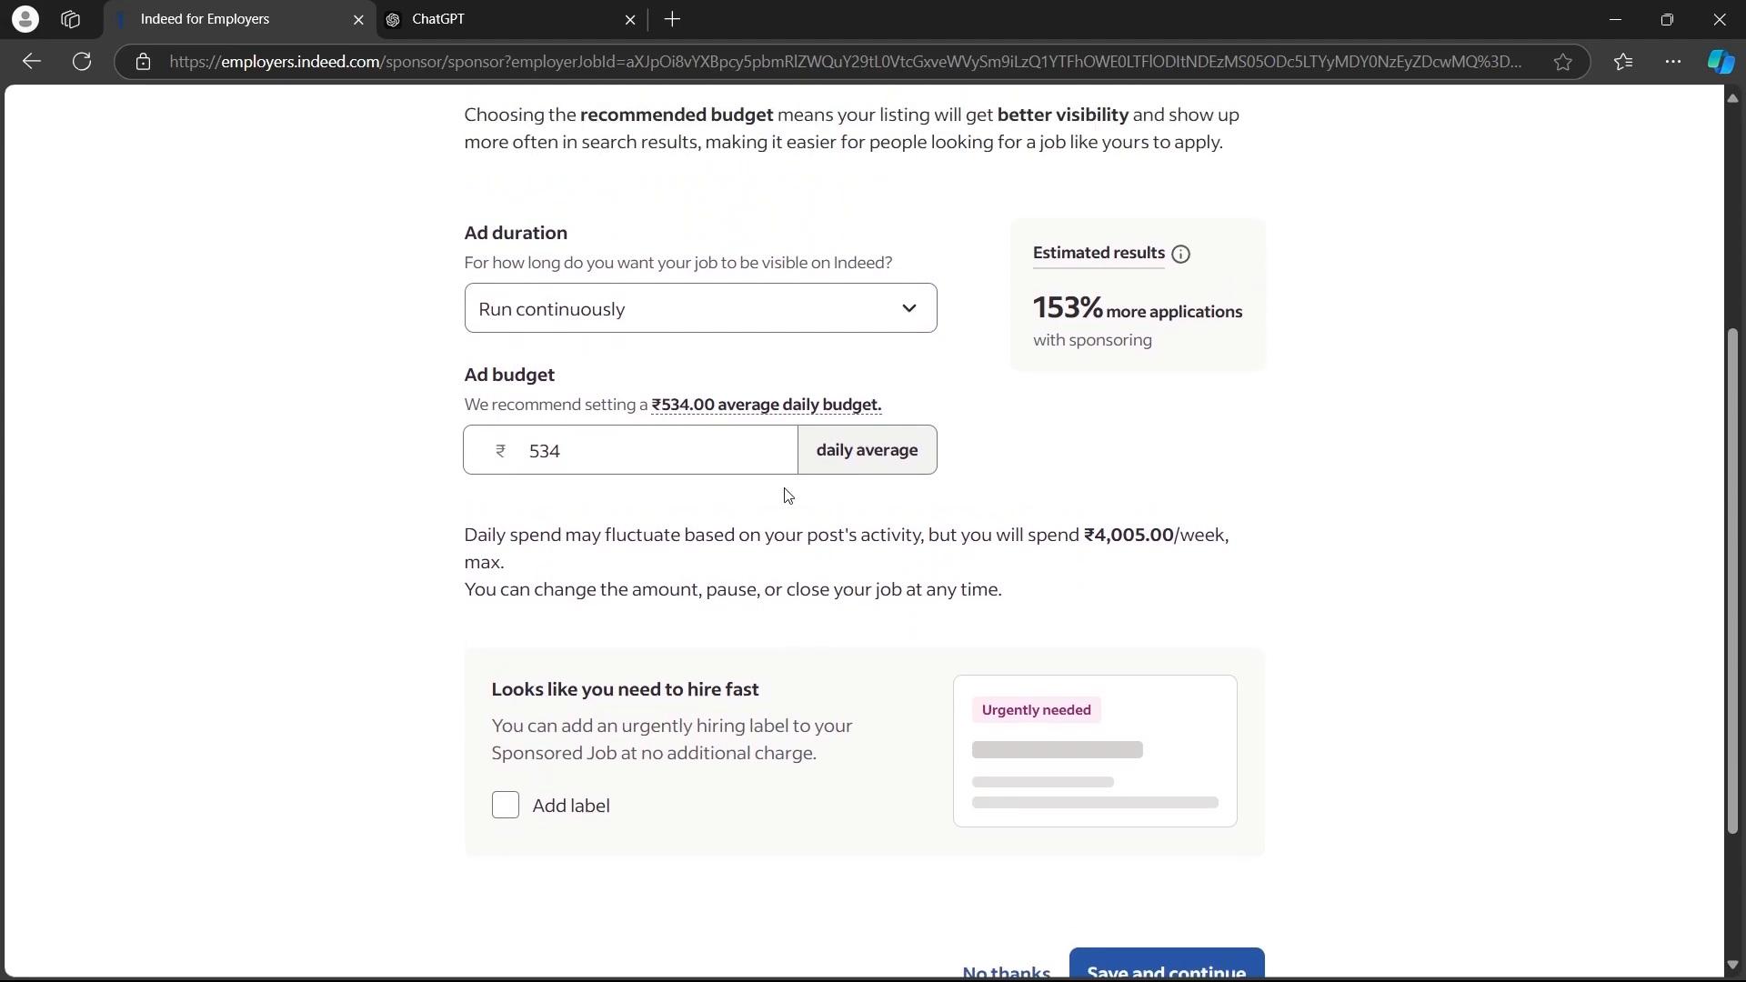
{"action": "left_click", "coordinate": [620, 470]}
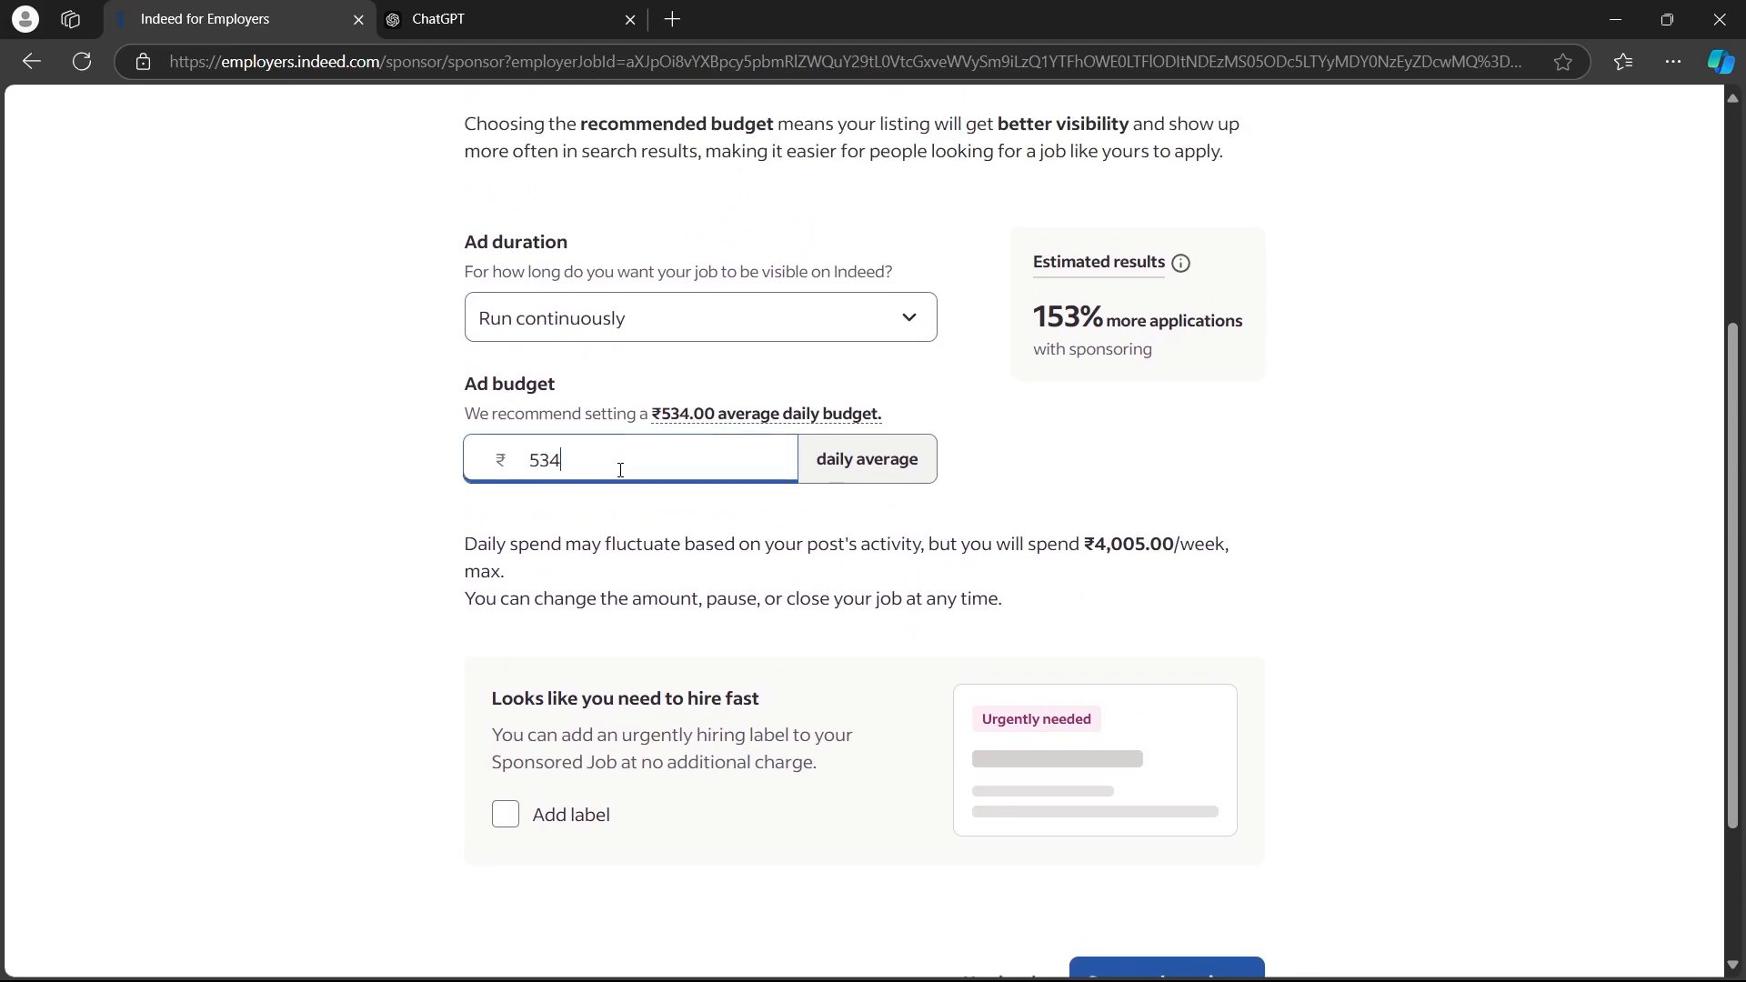
{"action": "left_click", "coordinate": [629, 326]}
{"action": "left_click", "coordinate": [751, 326]}
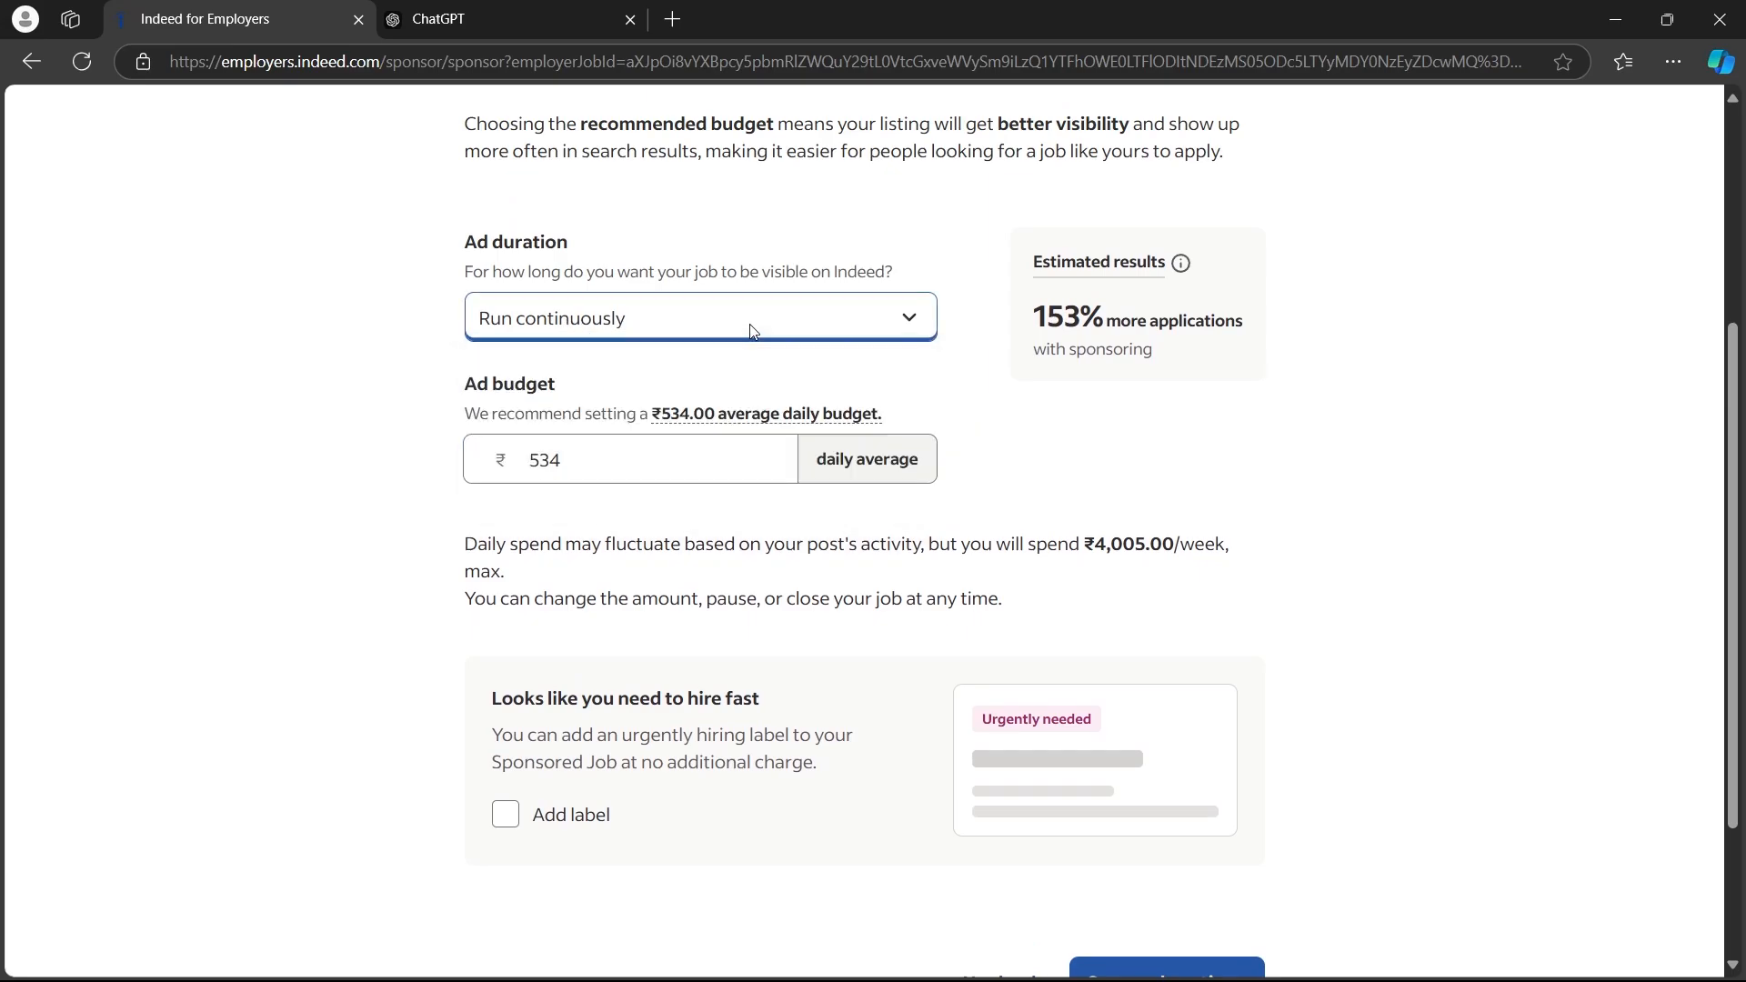
{"action": "scroll", "coordinate": [1219, 659], "scroll_direction": "down", "scroll_amount": 2}
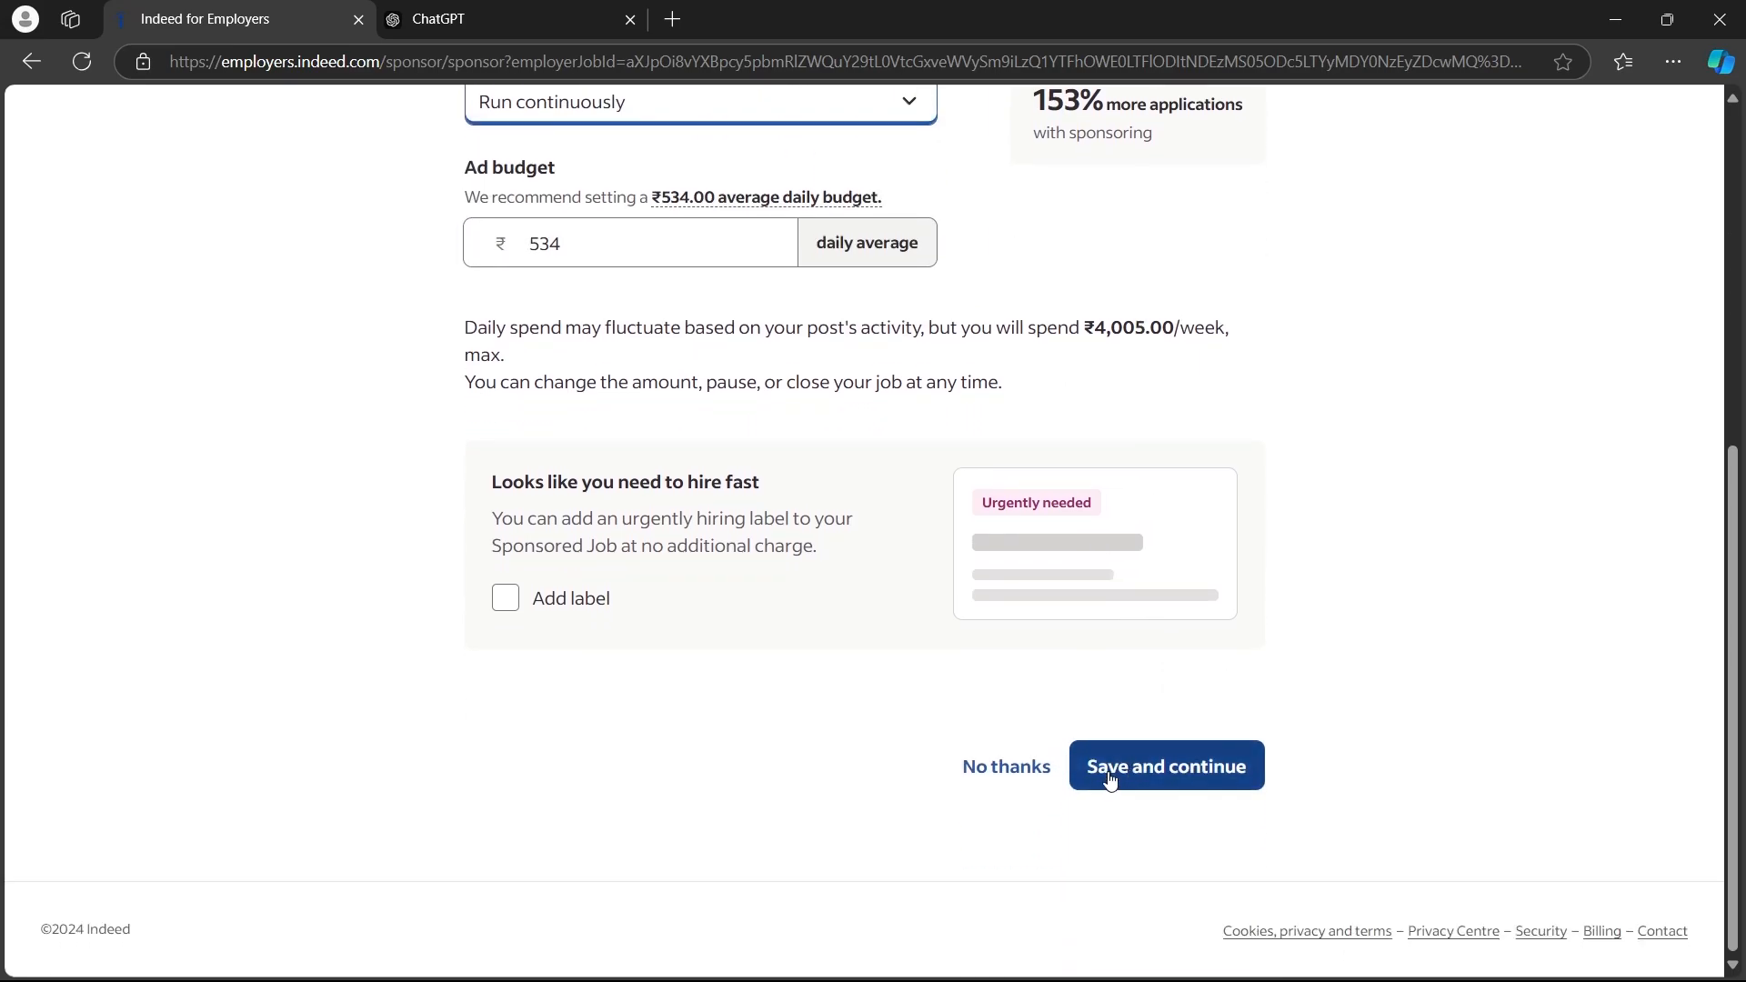
{"action": "left_click", "coordinate": [1019, 768]}
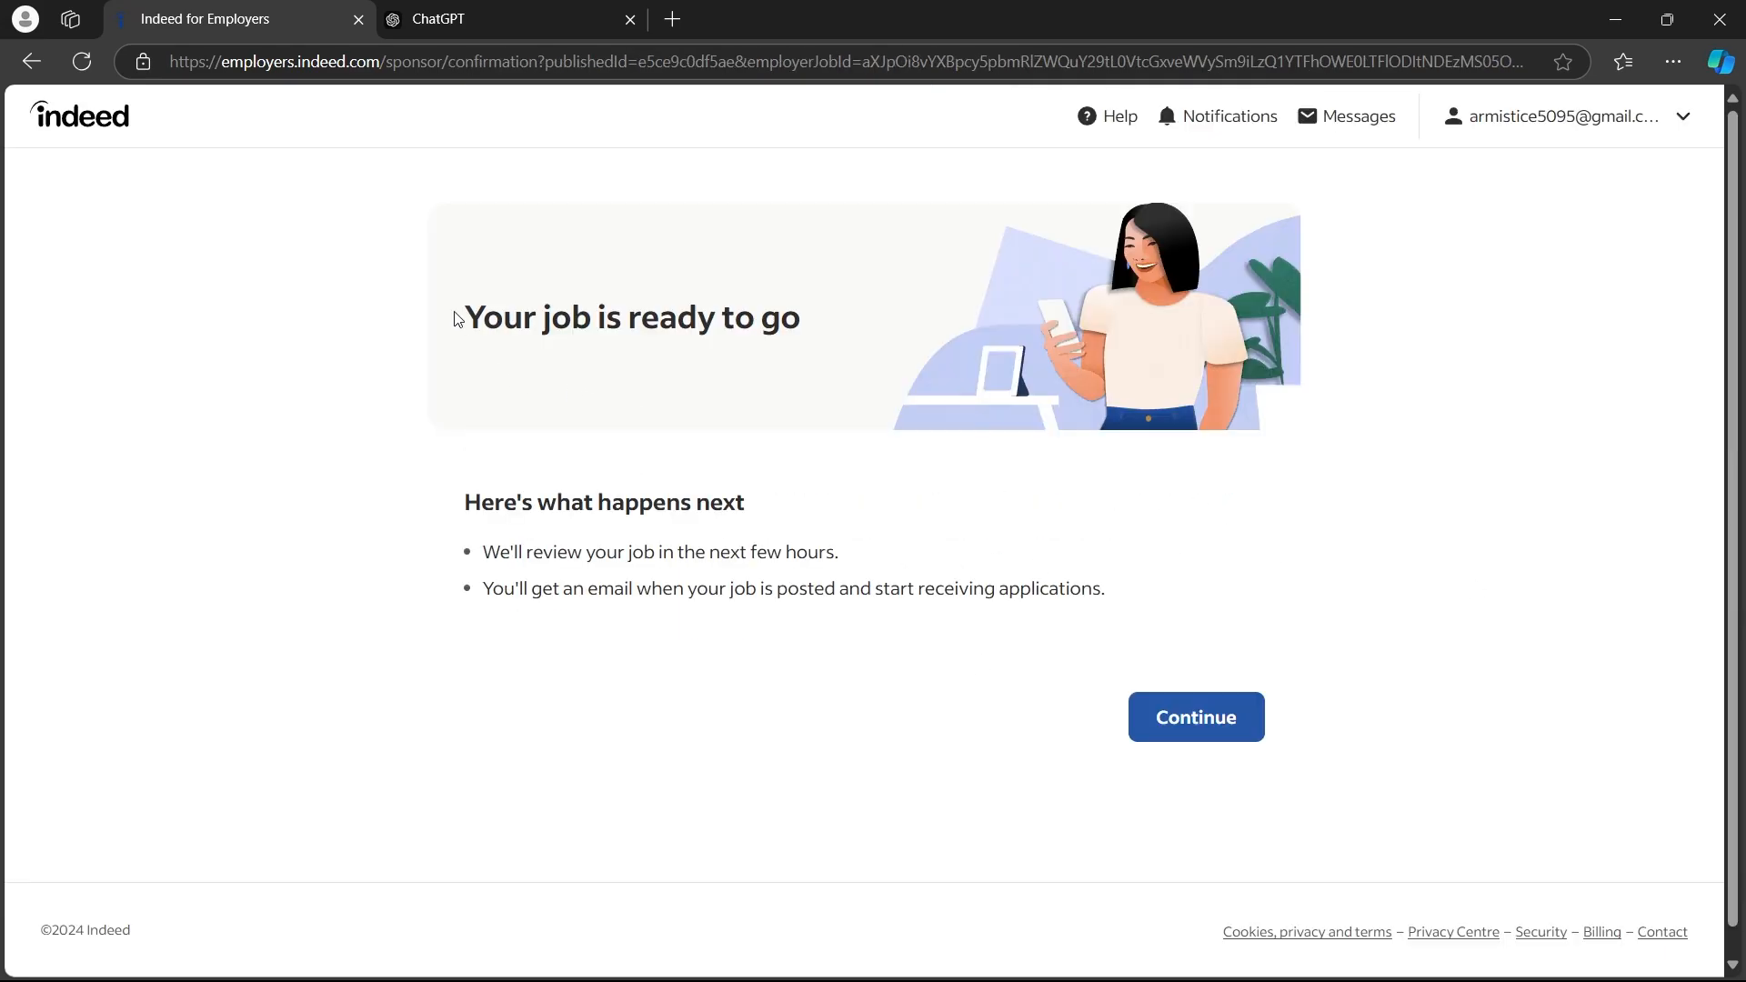
Read the job-ready confirmation and continue to the candidate rating page
{"action": "left_click_drag", "start_coordinate": [454, 314], "coordinate": [783, 321]}
{"action": "left_click", "coordinate": [396, 326]}
{"action": "left_click_drag", "start_coordinate": [456, 314], "coordinate": [1073, 324]}
{"action": "left_click", "coordinate": [1187, 714]}
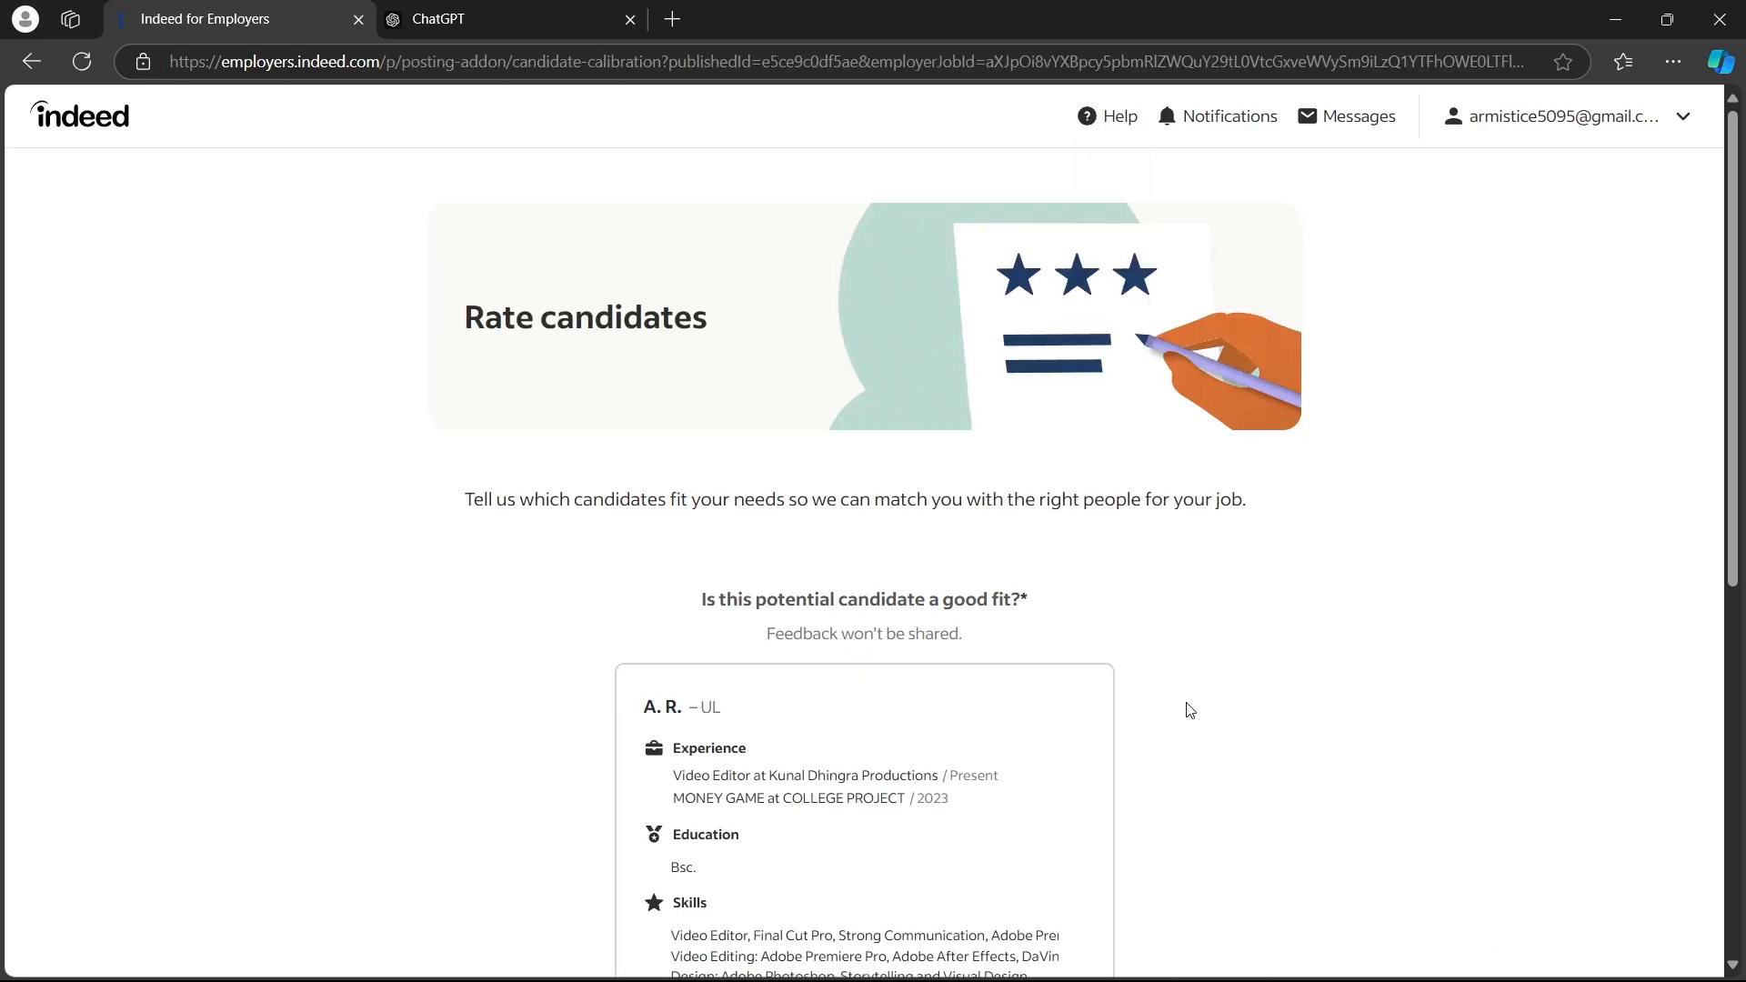
Rate five suggested candidates, rejecting the second and approving the other four, and continue to the account details
{"action": "middle_click", "coordinate": [371, 406]}
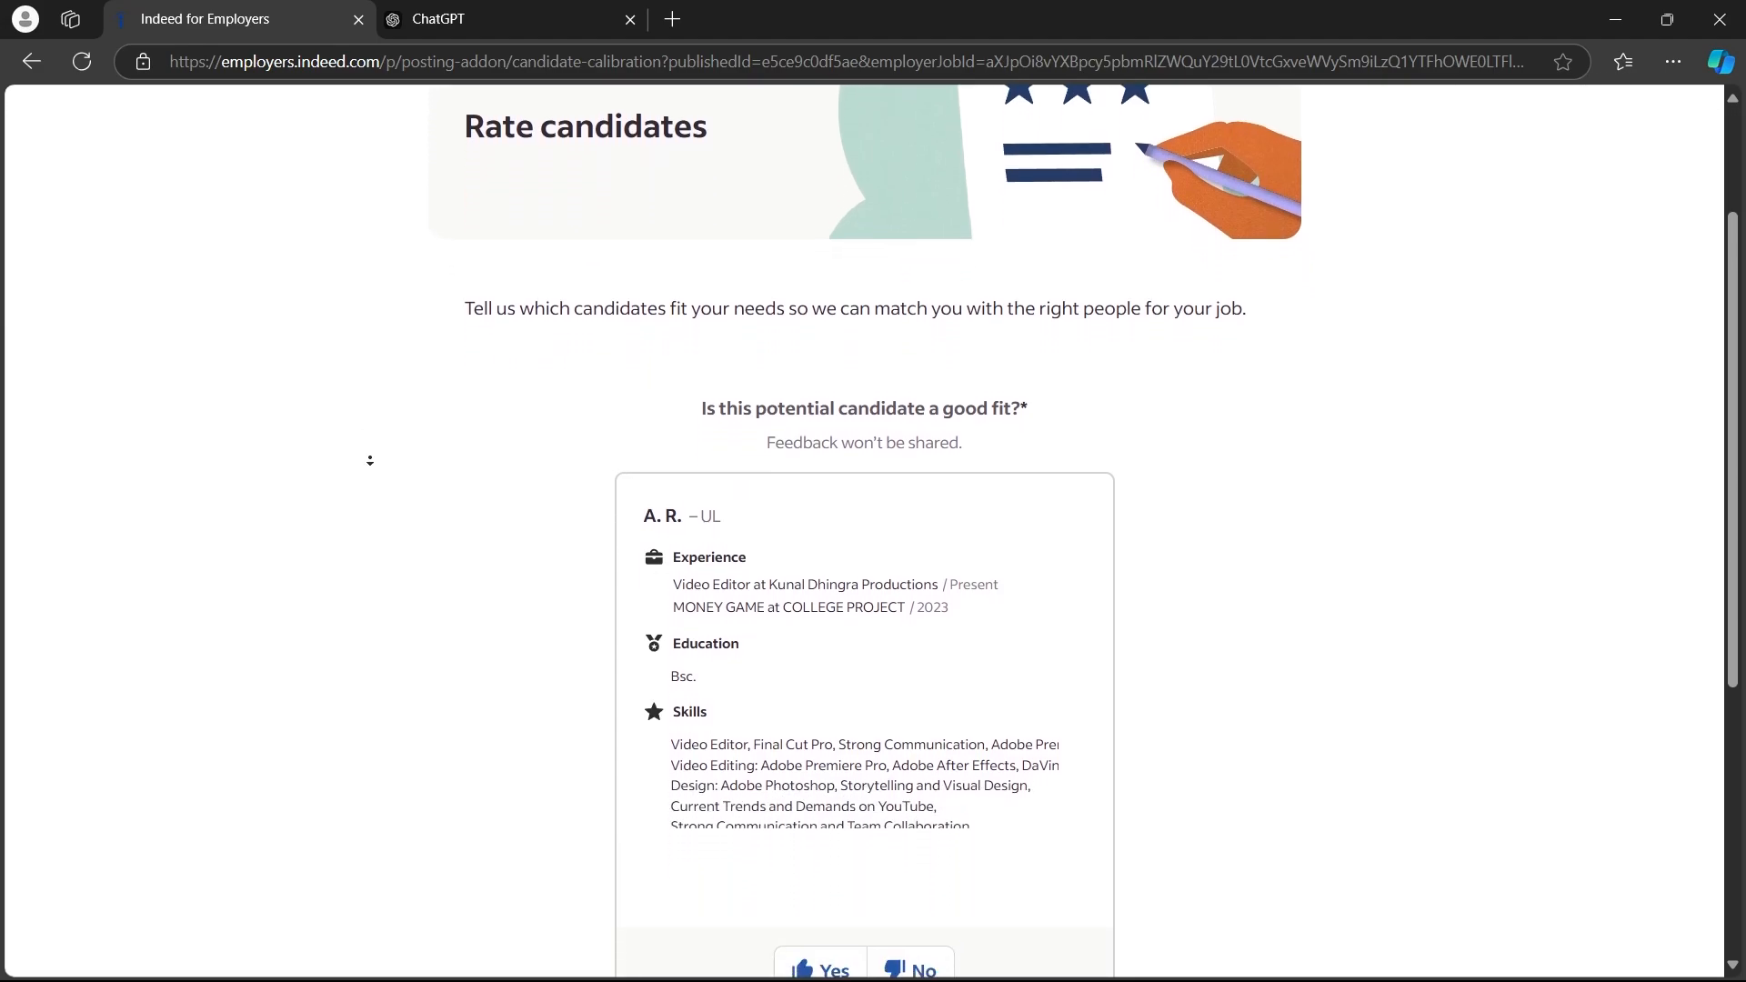
{"action": "middle_click", "coordinate": [370, 460]}
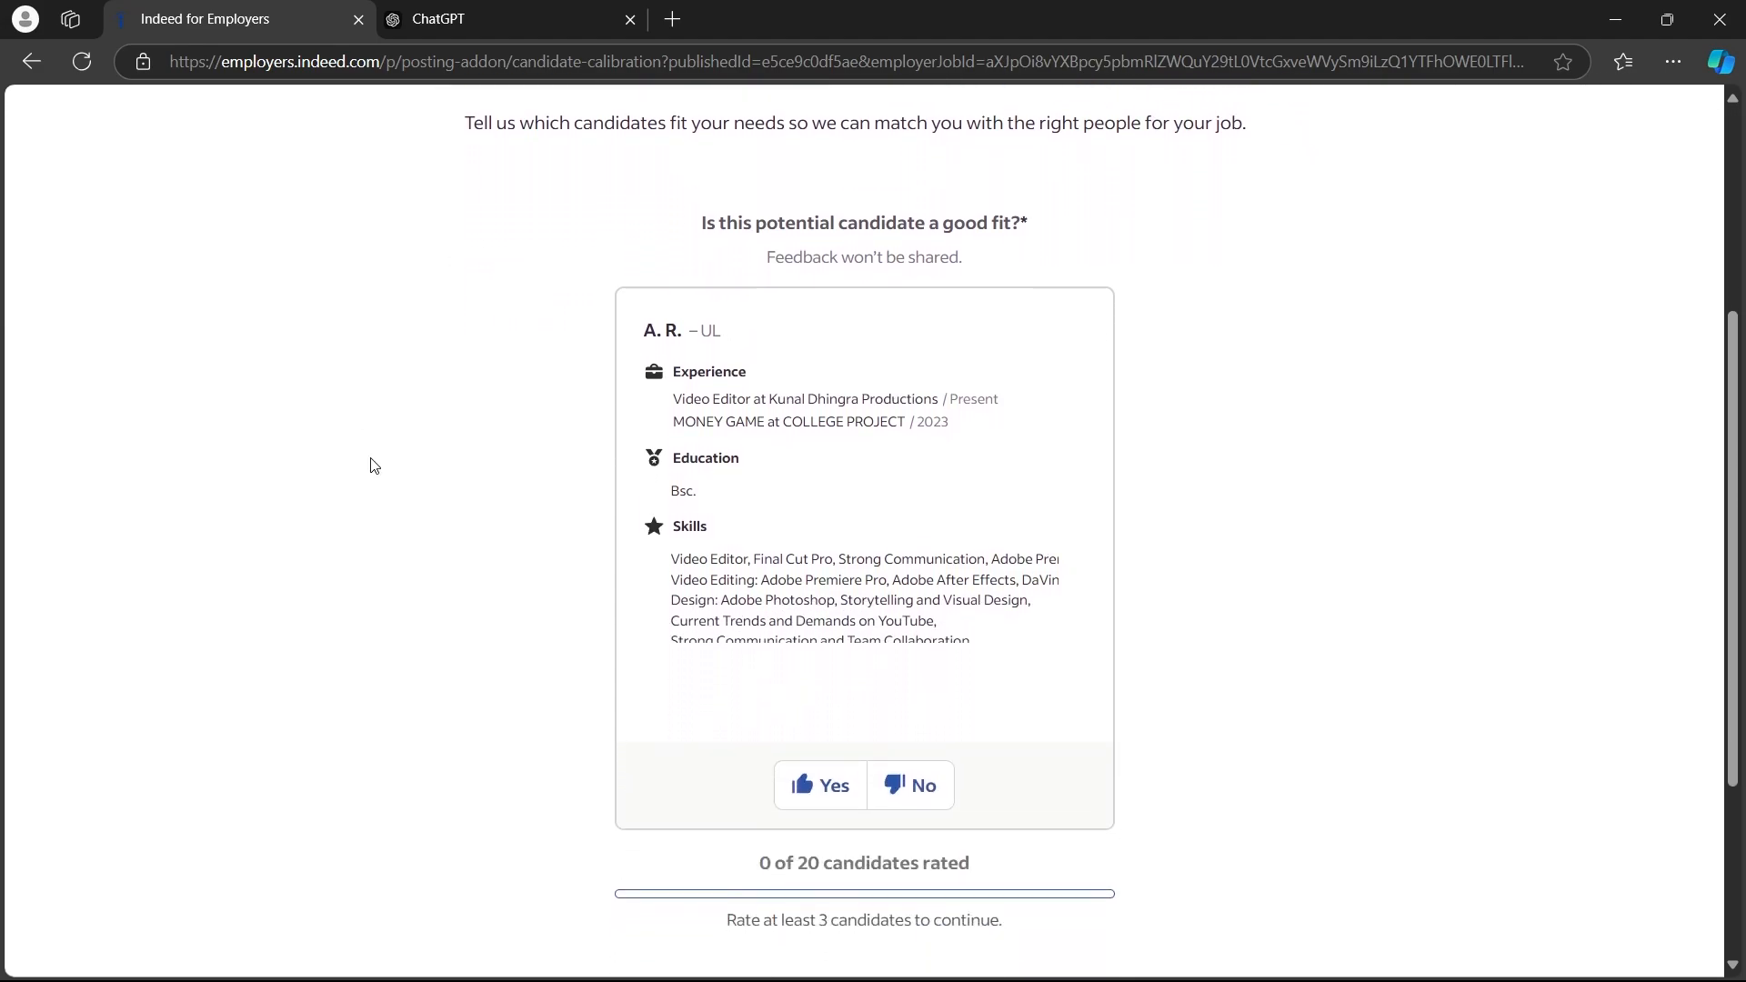
{"action": "middle_click", "coordinate": [370, 454]}
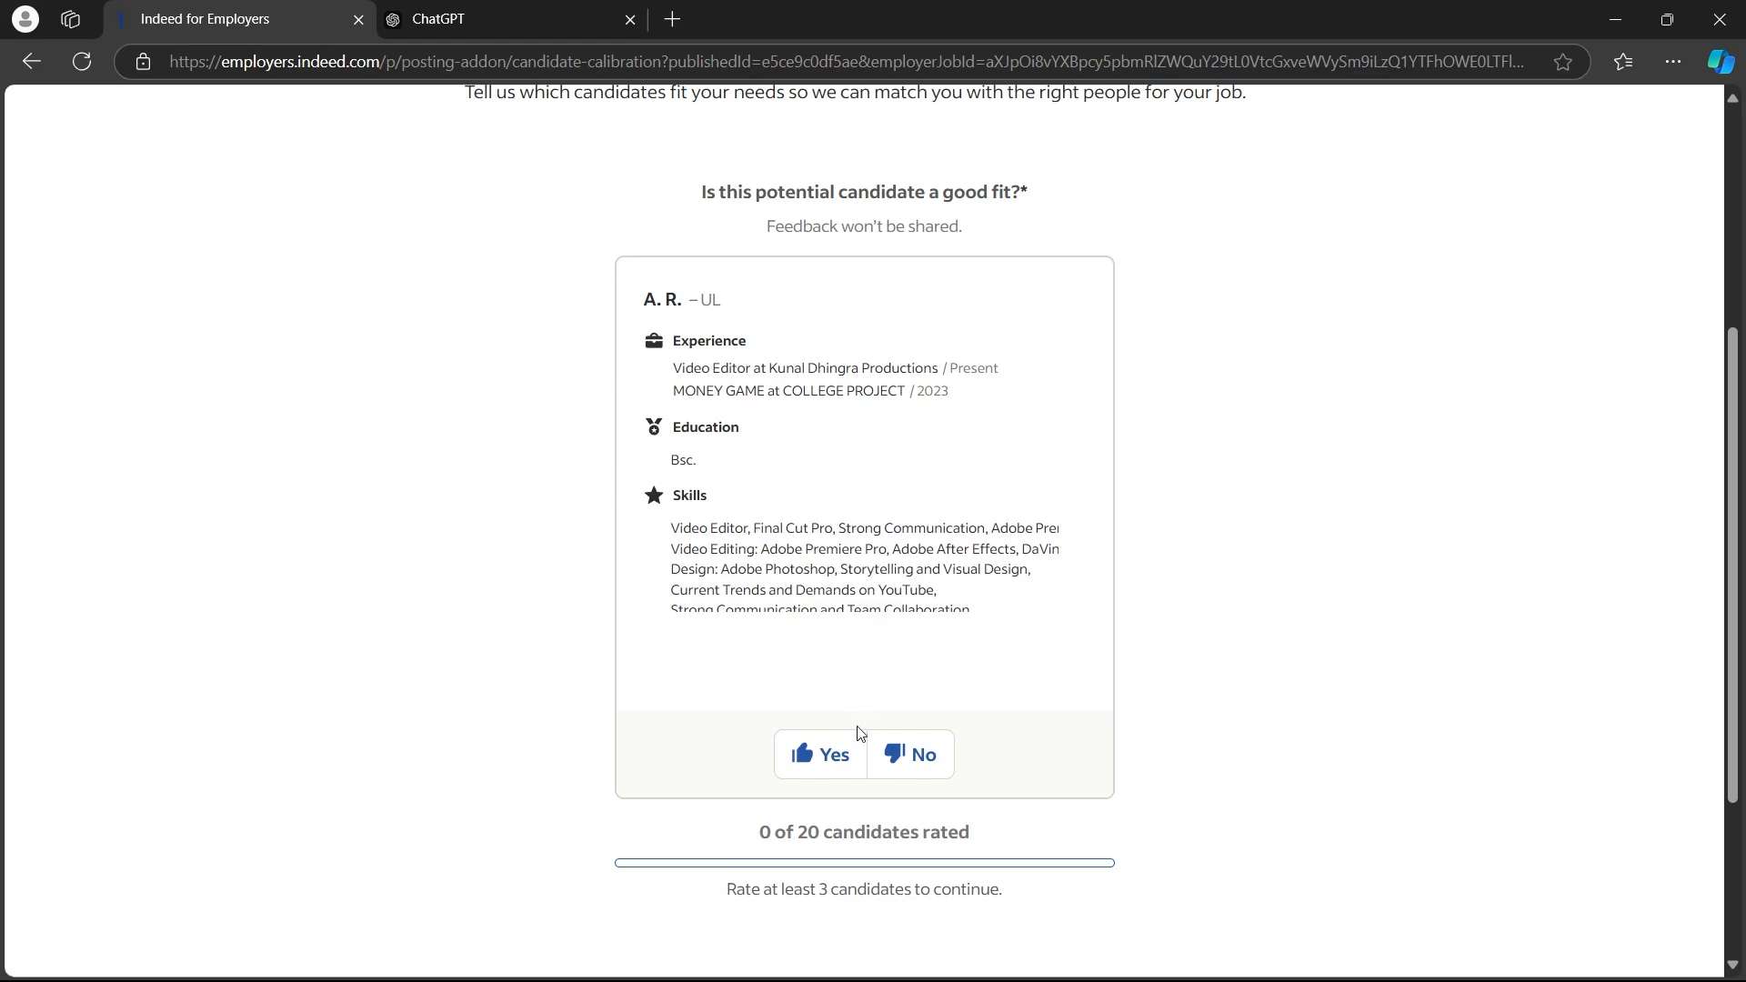
{"action": "left_click", "coordinate": [822, 757]}
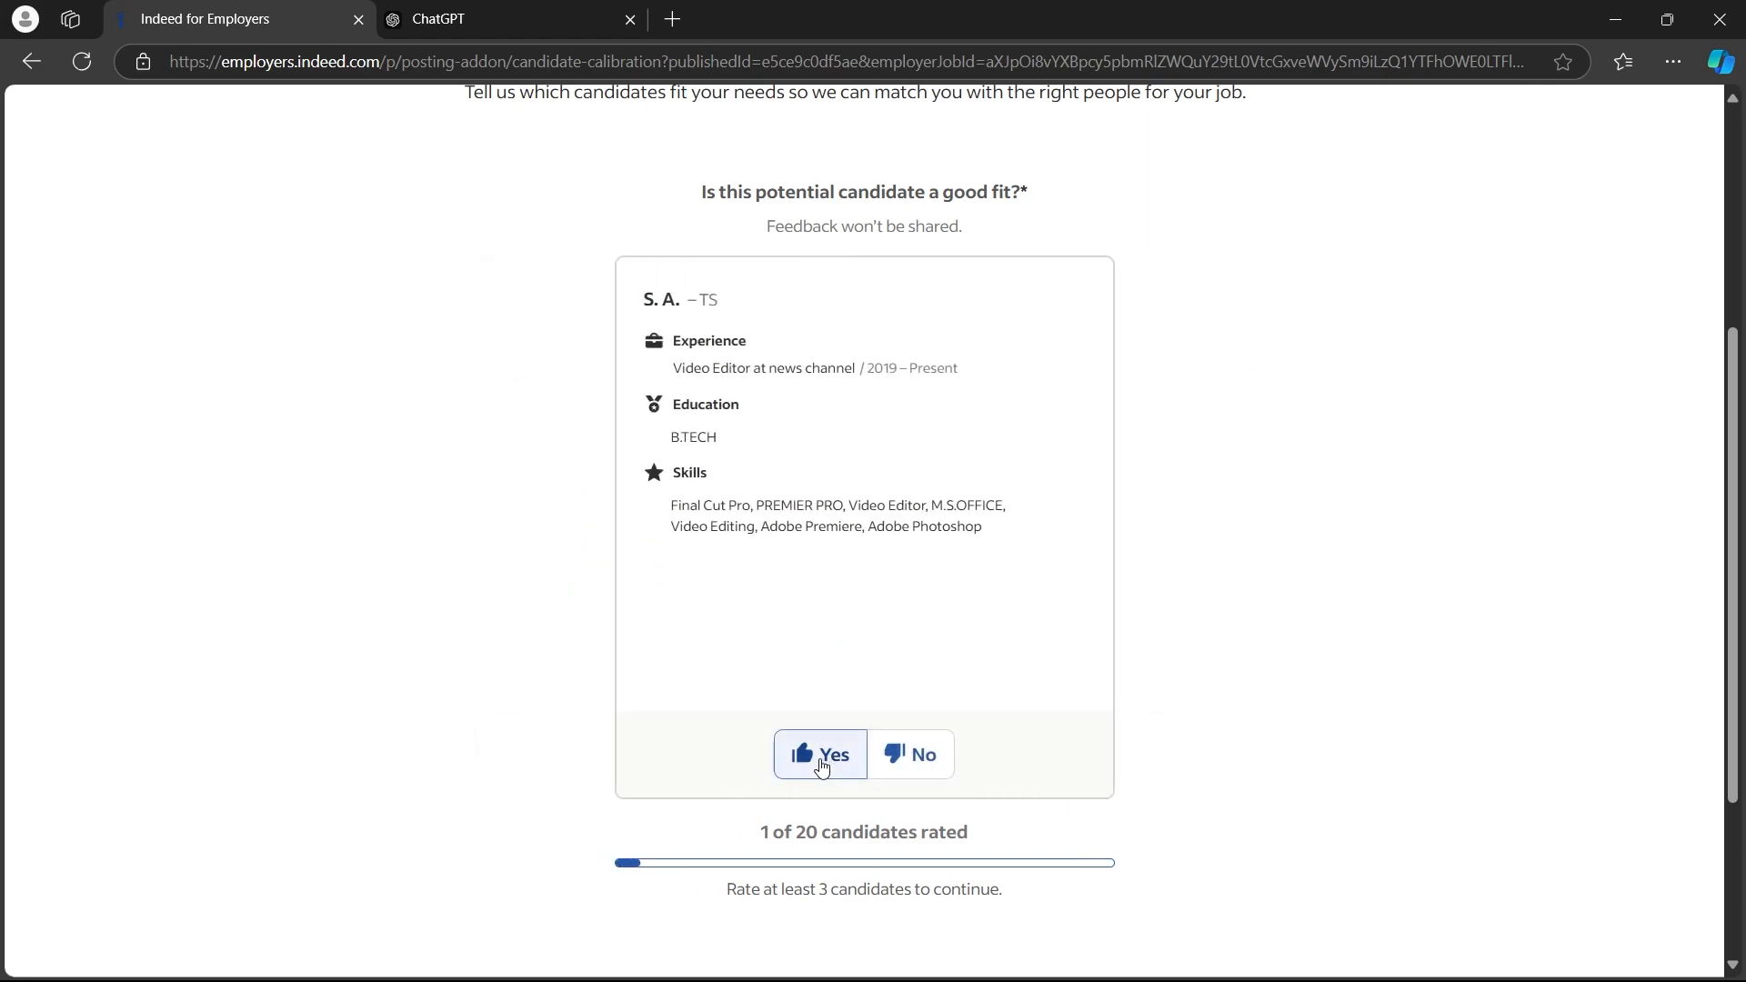
{"action": "left_click", "coordinate": [873, 756]}
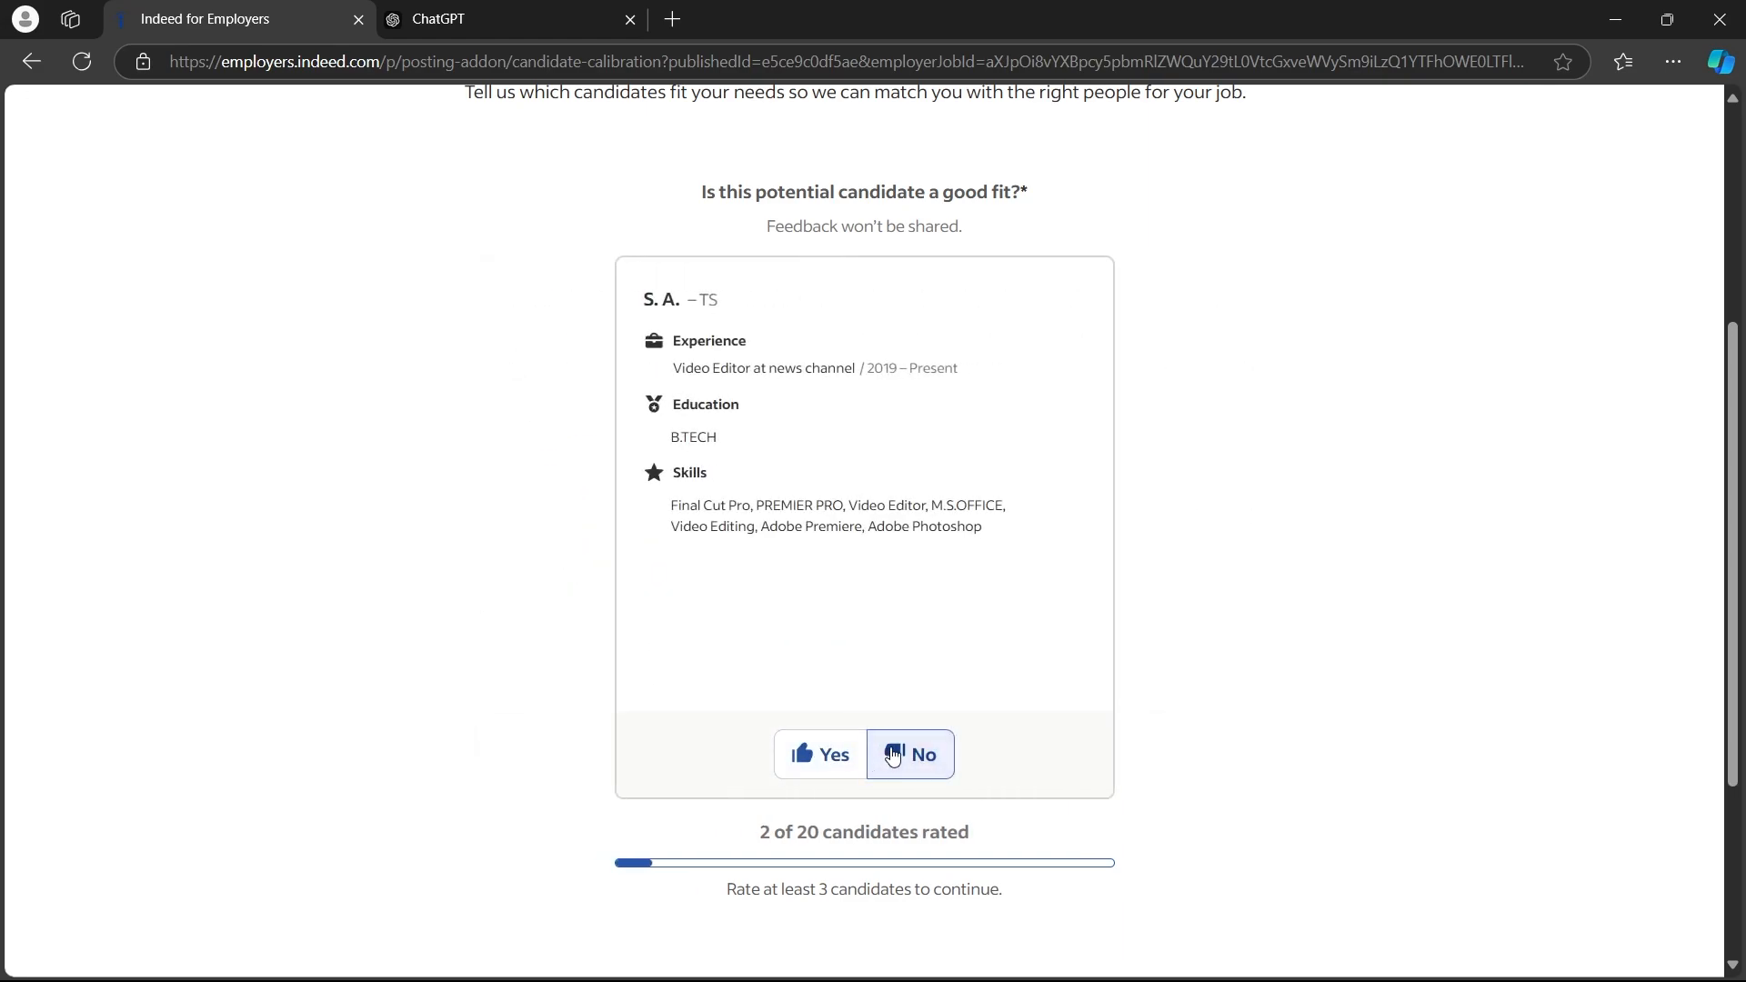
{"action": "left_click", "coordinate": [821, 755]}
{"action": "left_click", "coordinate": [821, 755]}
{"action": "left_click", "coordinate": [818, 752]}
{"action": "scroll", "coordinate": [1092, 718], "scroll_direction": "down", "scroll_amount": 5}
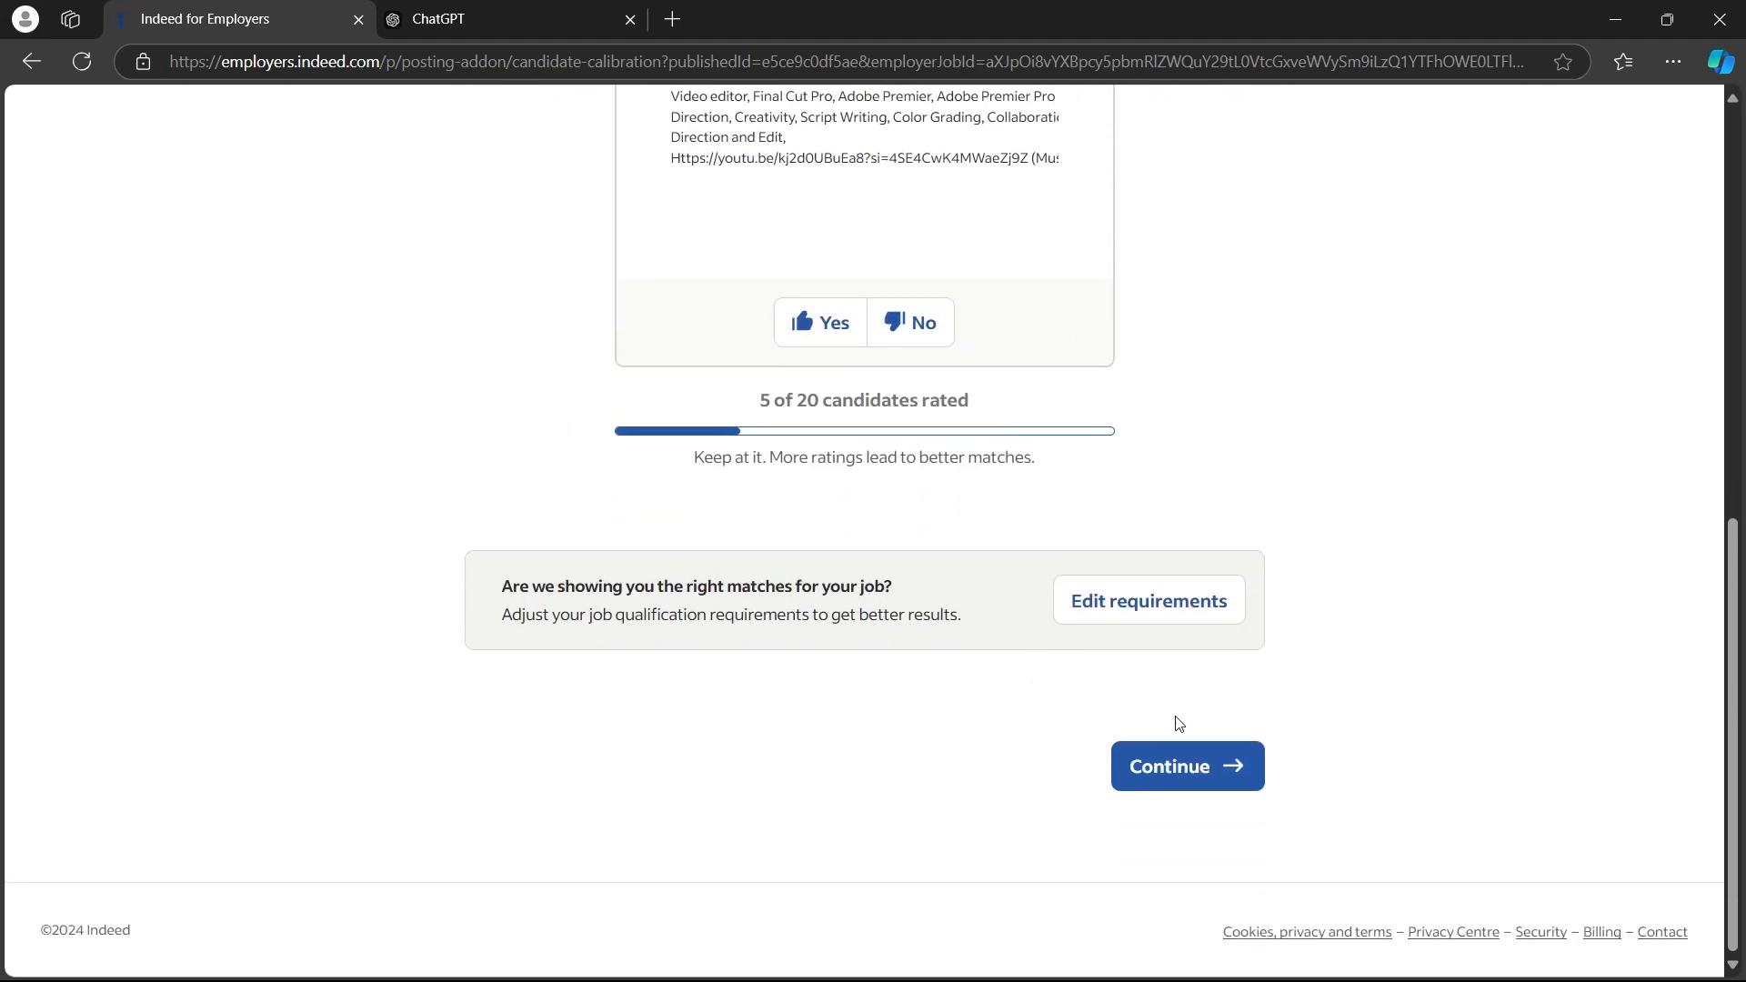
{"action": "left_click", "coordinate": [1175, 767]}
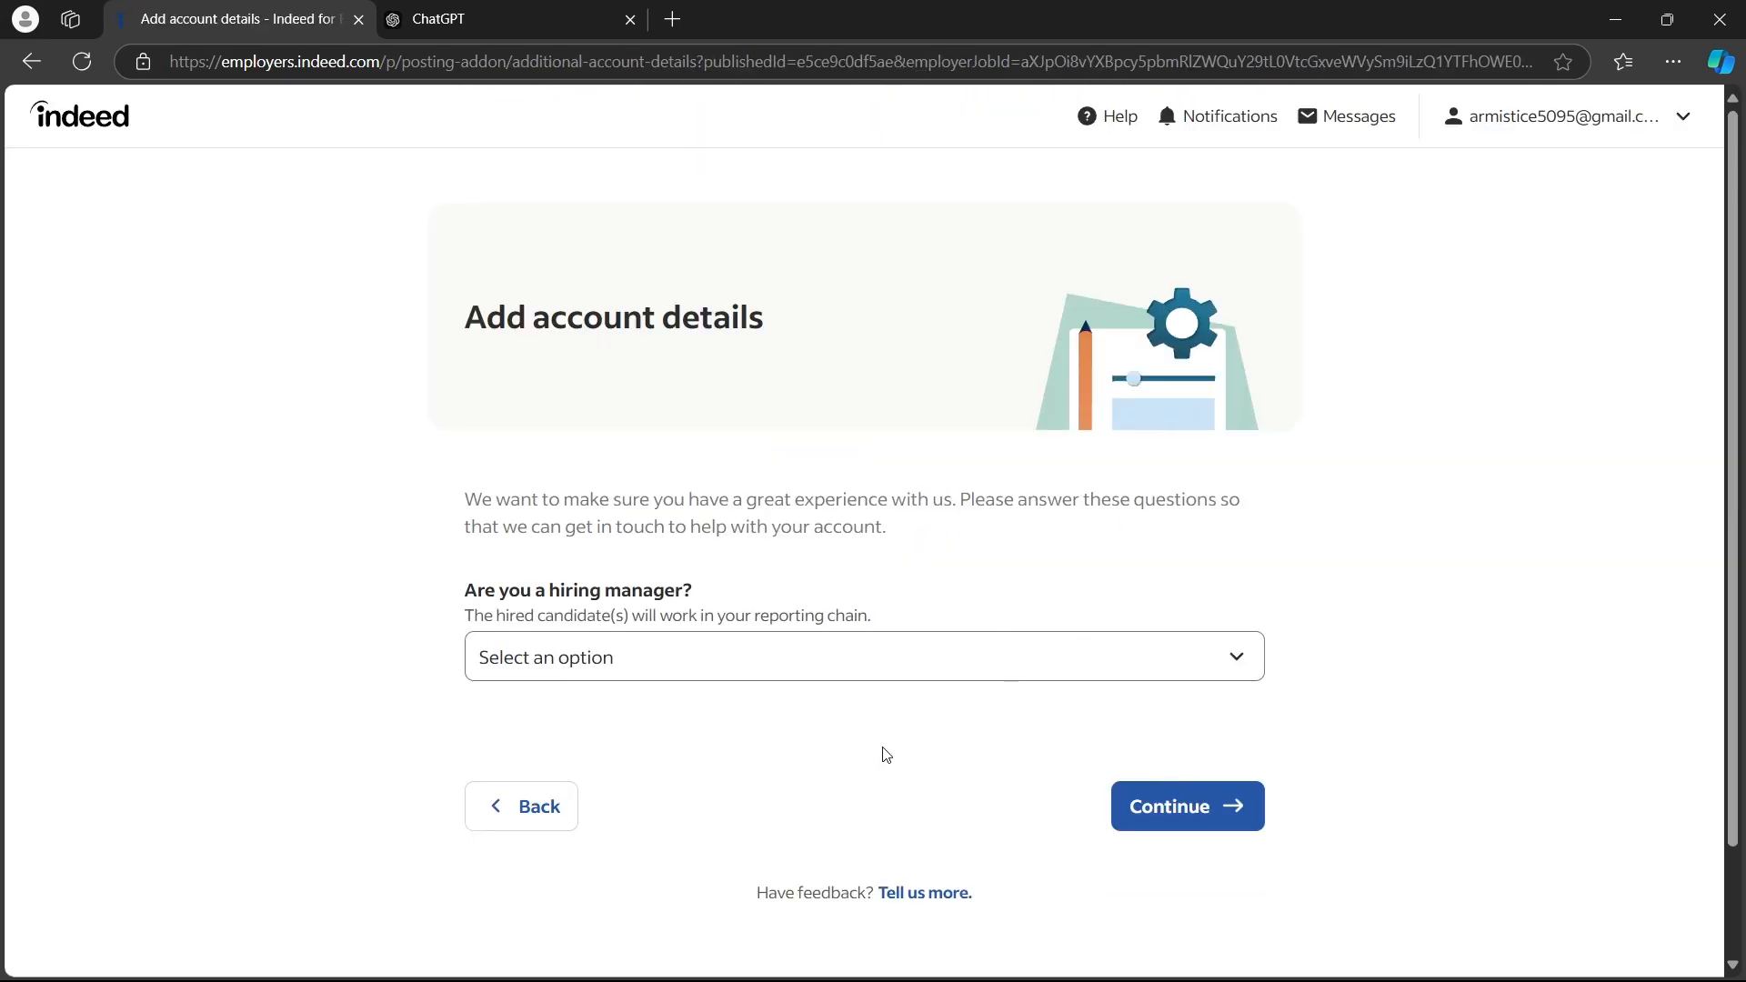
Answer "No" to the hiring manager question and submit the account details
{"action": "left_click", "coordinate": [537, 656]}
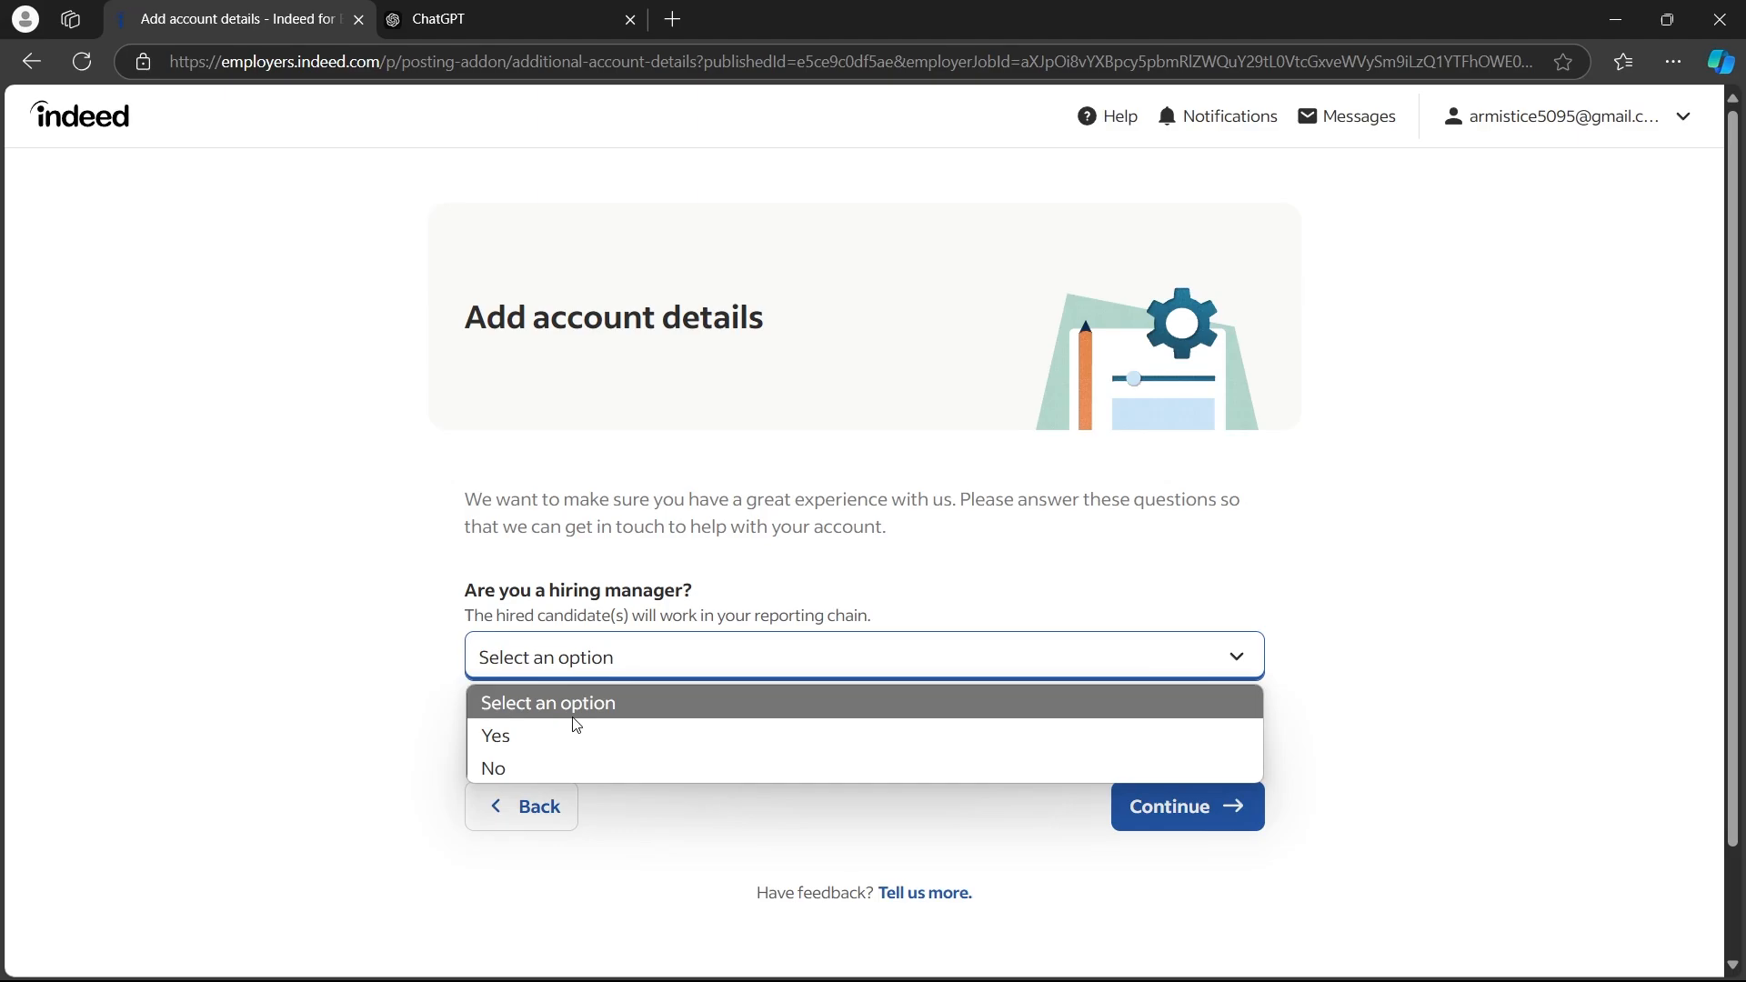
{"action": "left_click", "coordinate": [571, 767]}
{"action": "left_click", "coordinate": [1178, 791]}
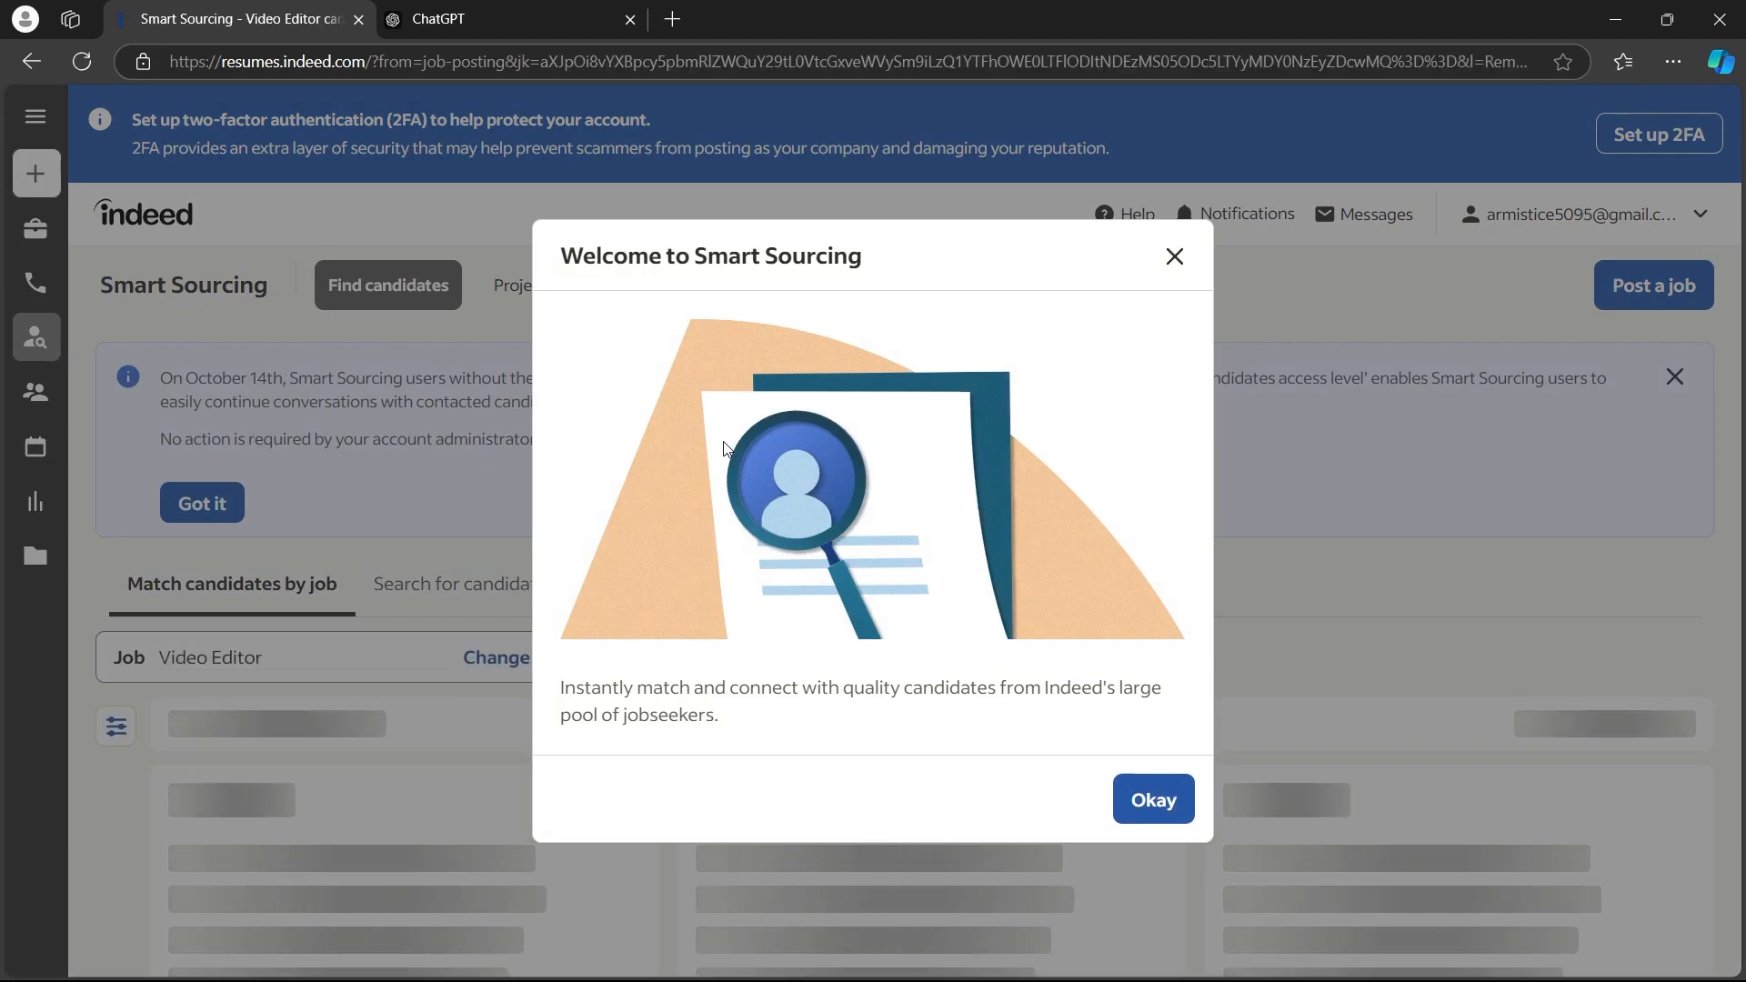
Dismiss the Smart Sourcing welcome message, open the Jobs list and dismiss the finished-job-post message
{"action": "left_click", "coordinate": [1151, 802]}
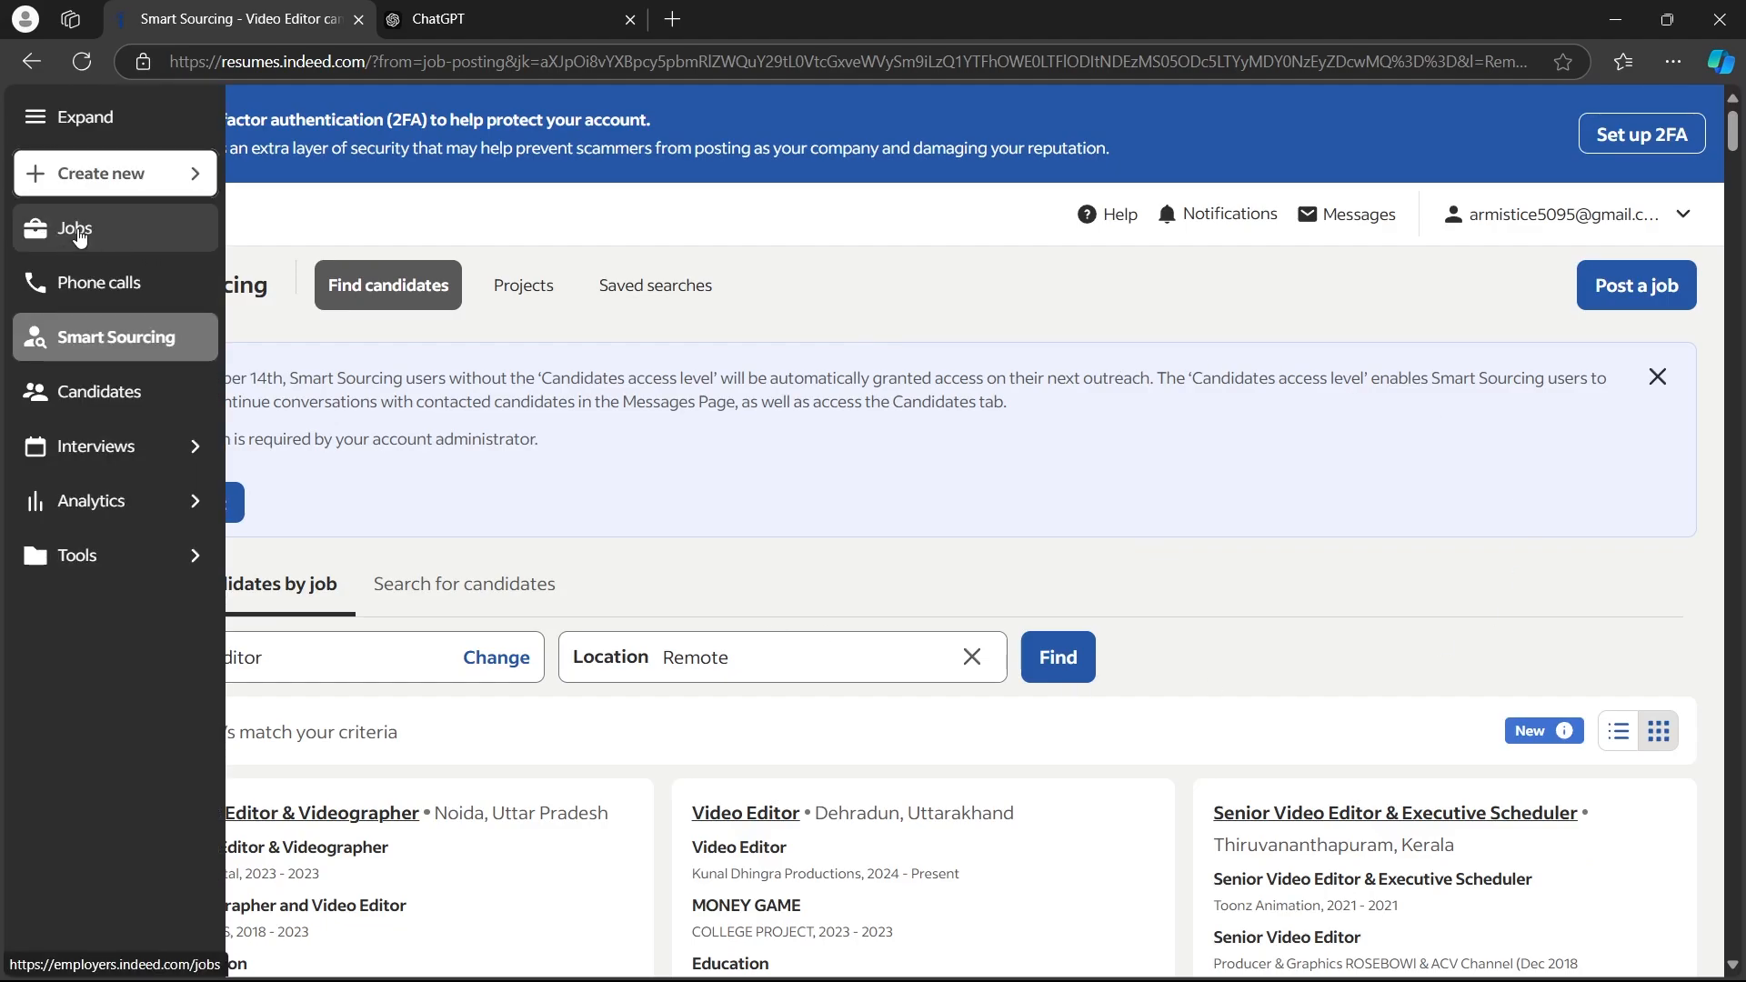
{"action": "left_click", "coordinate": [79, 235]}
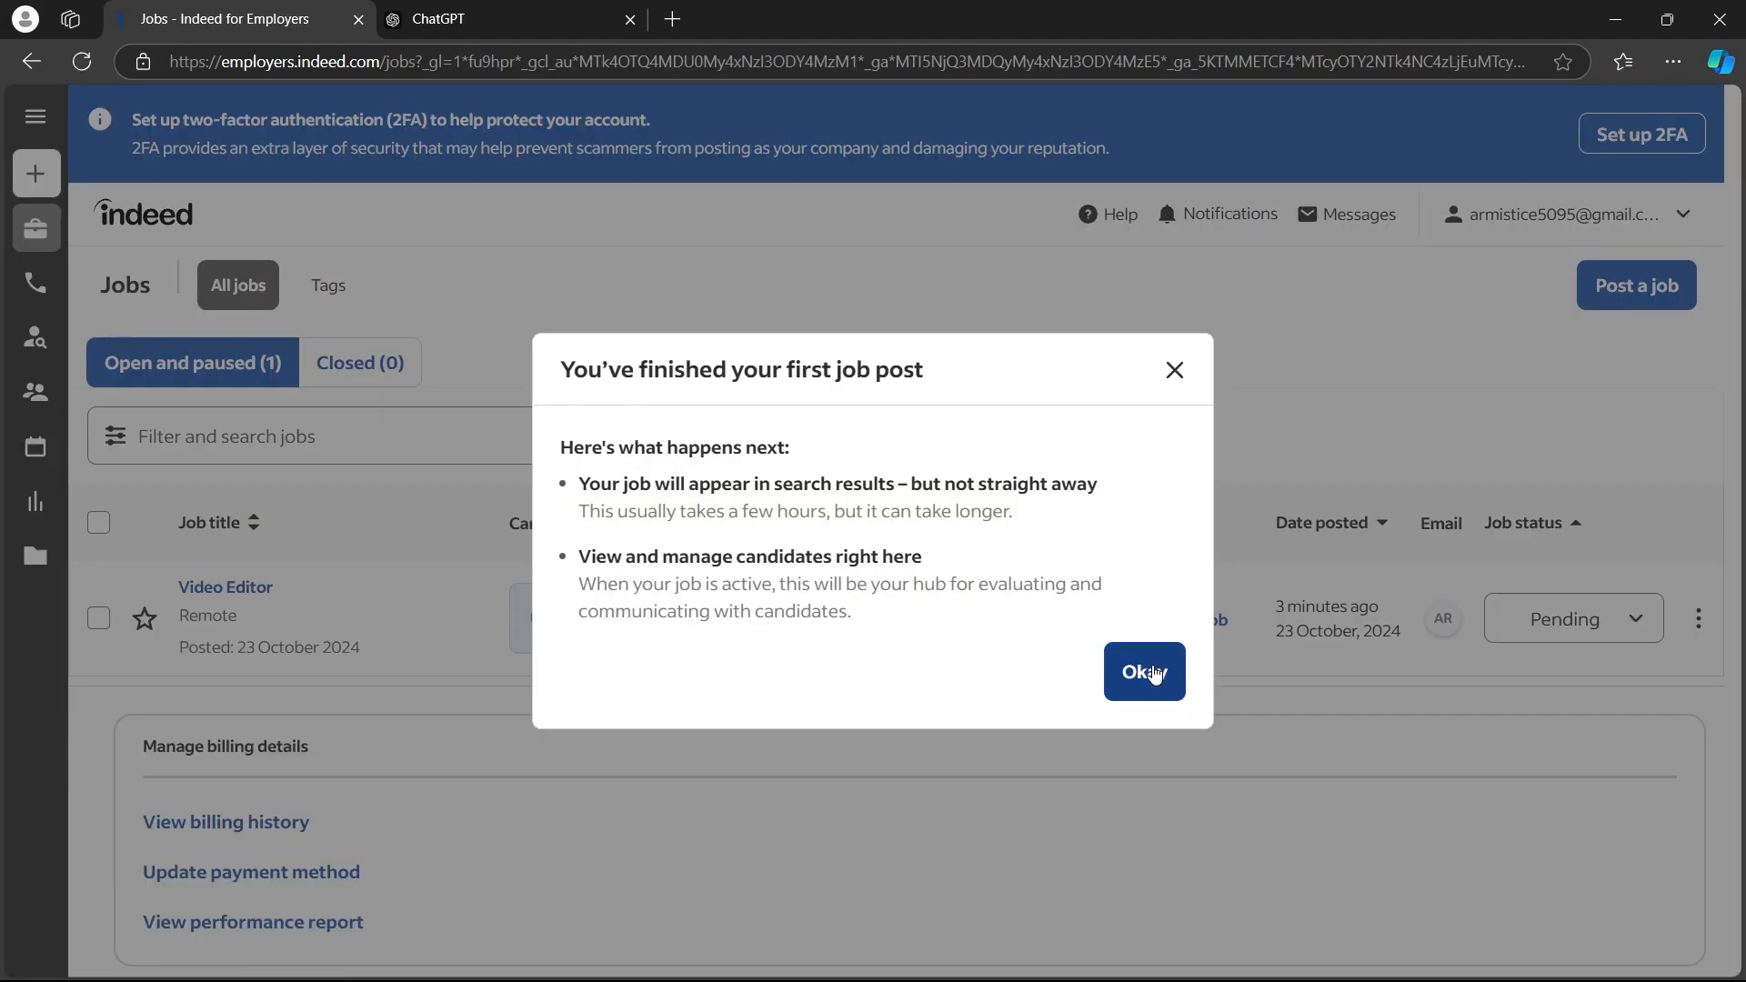
{"action": "left_click", "coordinate": [1147, 672]}
Check the Video Editor job's status options and its posting notice in the jobs list
{"action": "scroll", "coordinate": [801, 618], "scroll_direction": "down", "scroll_amount": 2}
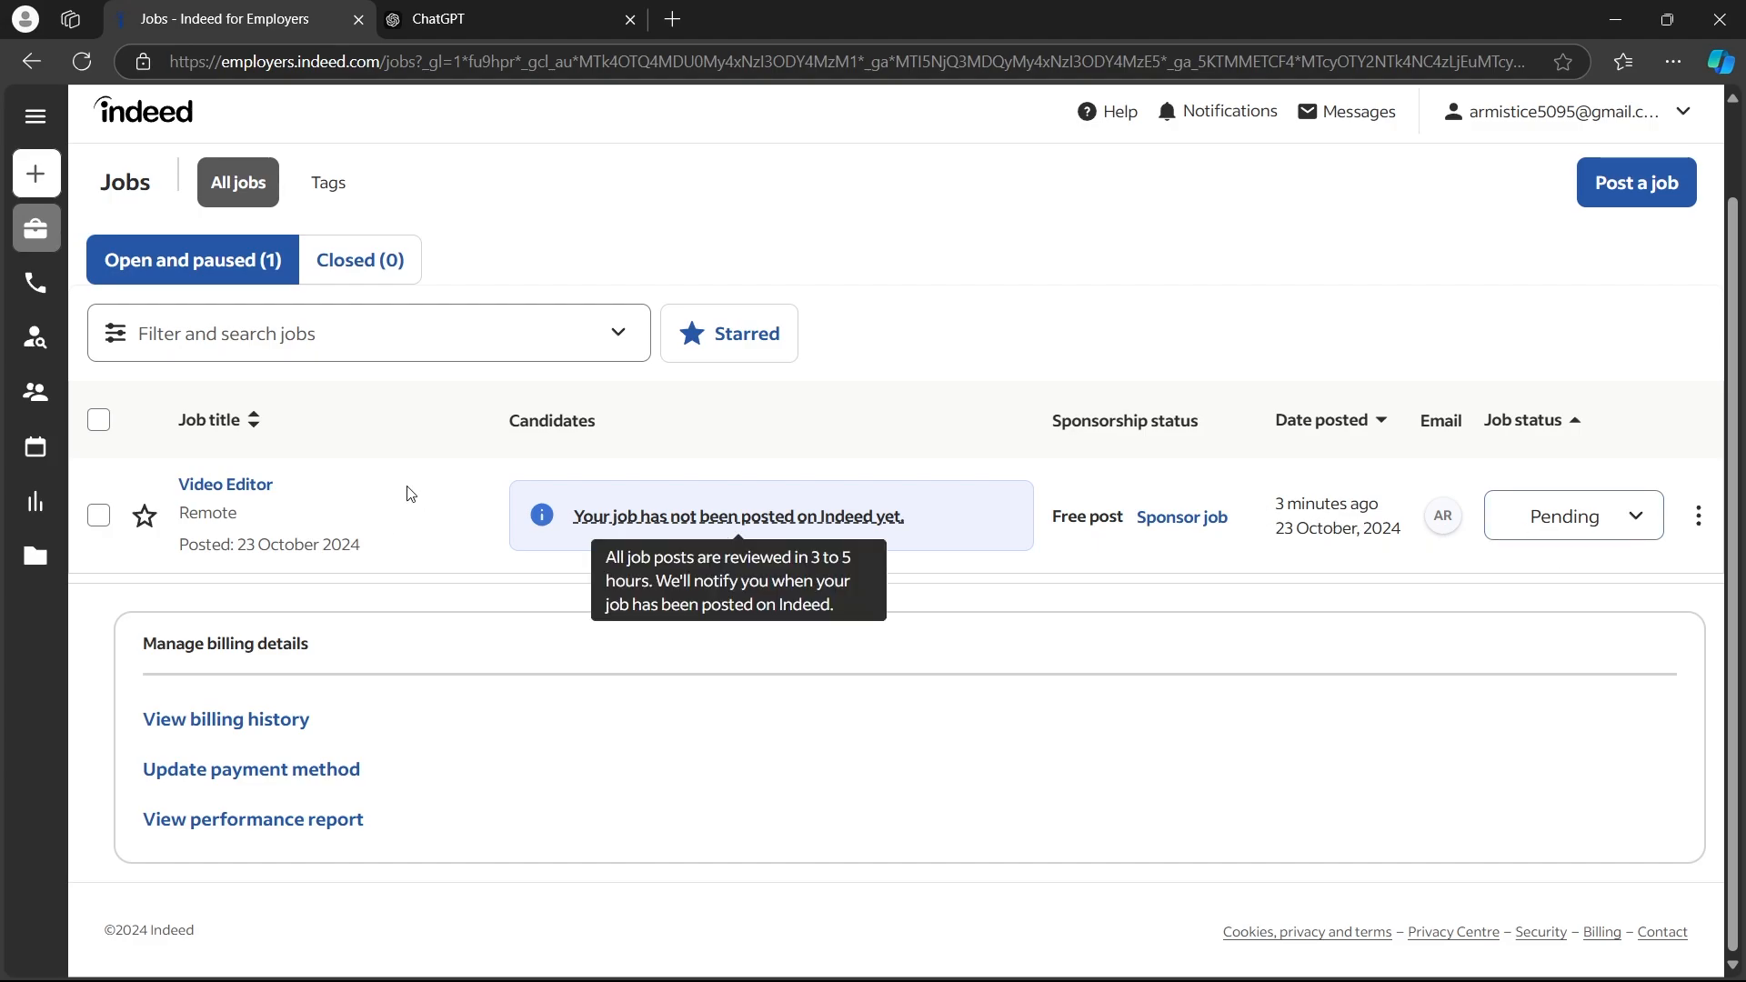
{"action": "left_click", "coordinate": [1604, 528]}
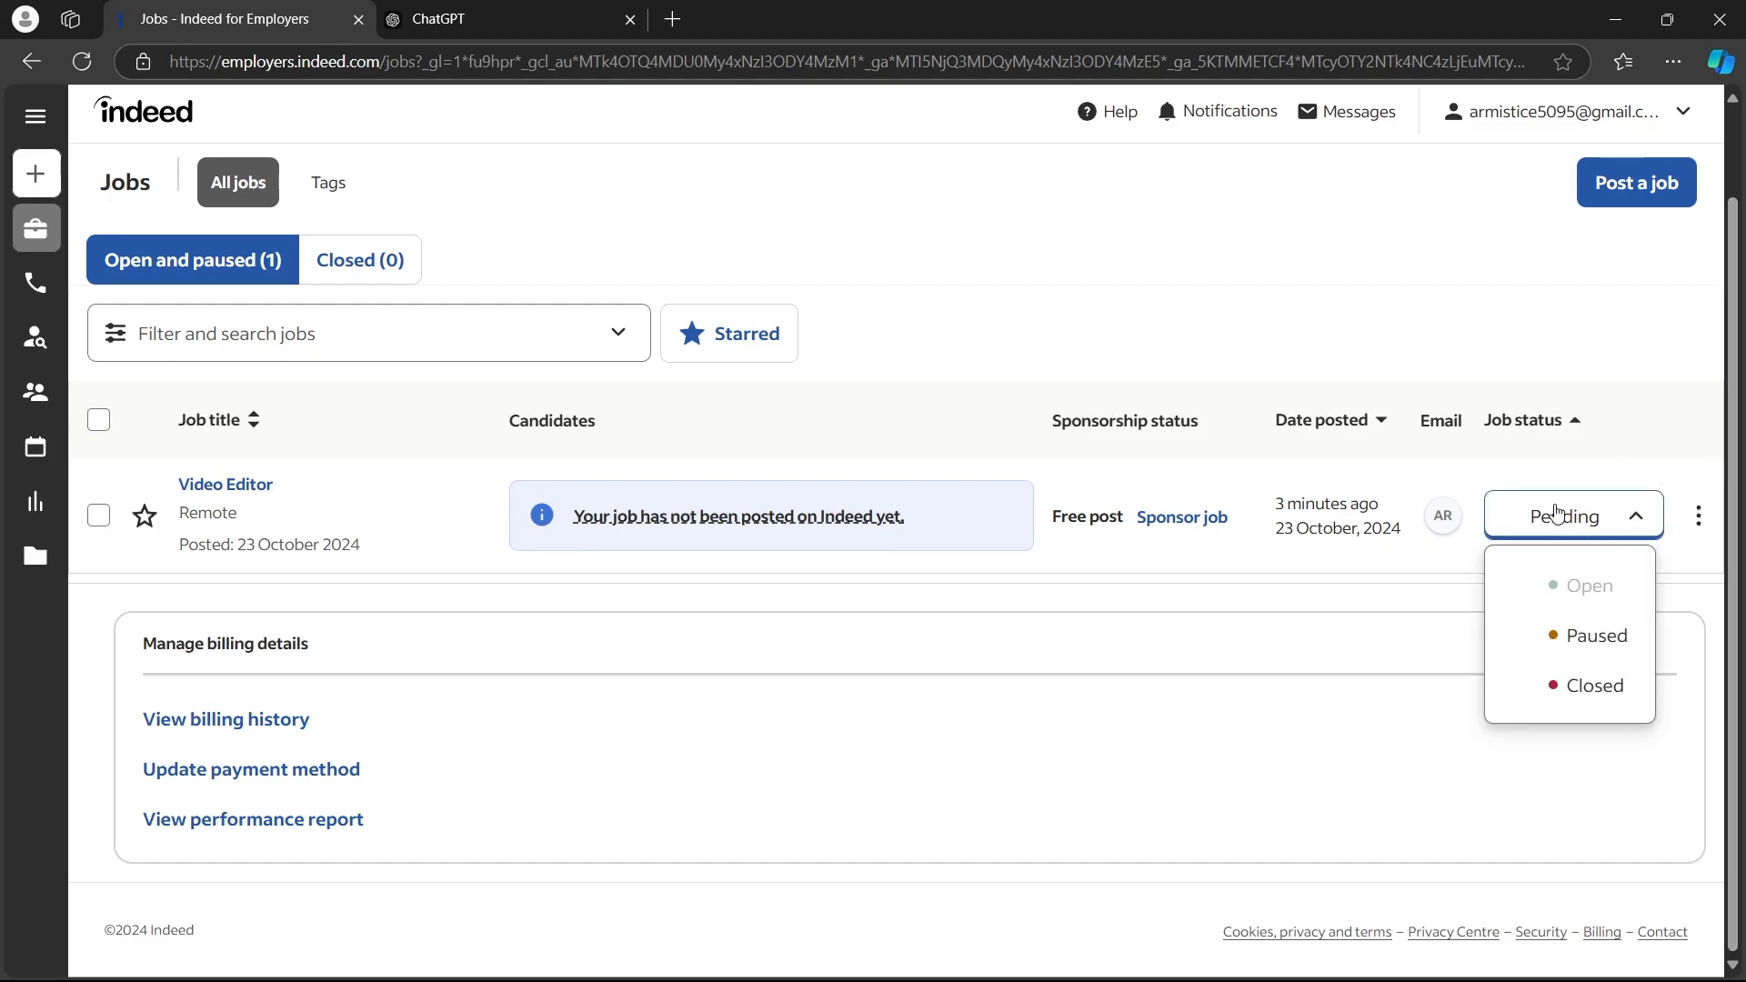
{"action": "left_click", "coordinate": [1615, 527]}
{"action": "left_click", "coordinate": [754, 515]}
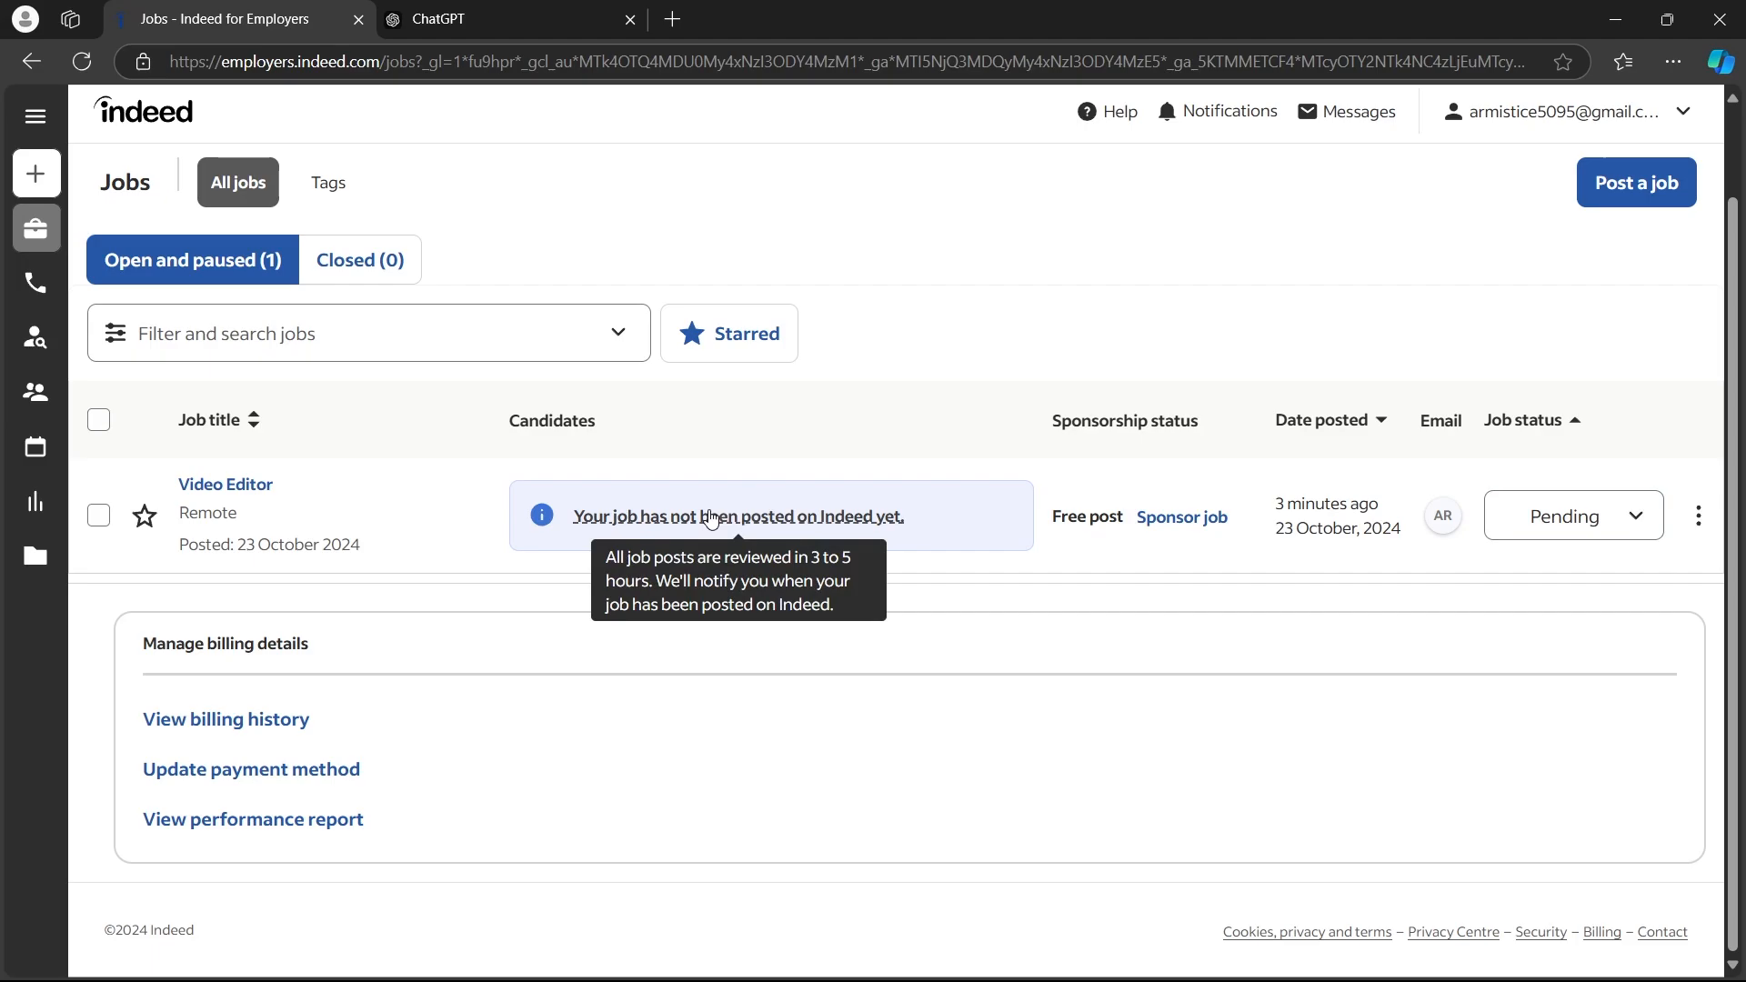